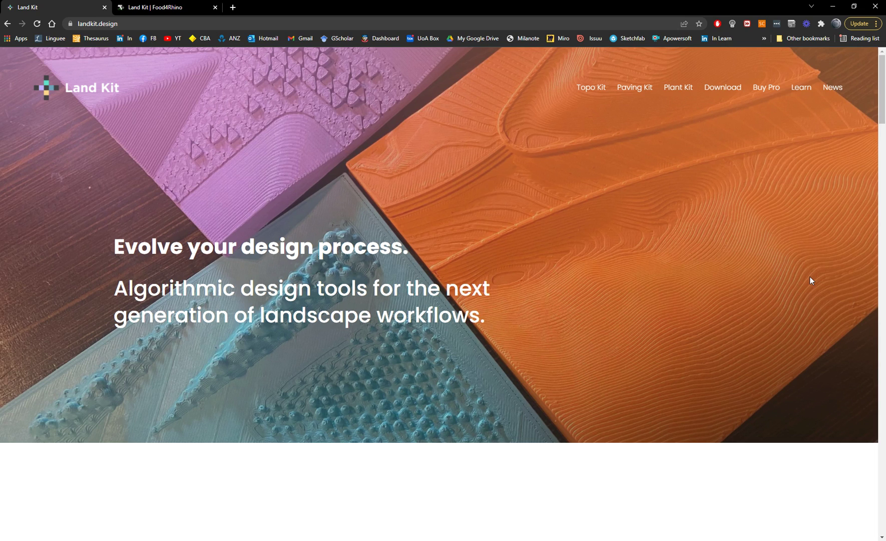
# Look over the introduction on the Land Kit home page and open the Topo Kit page.
pyautogui.scroll(-3, 291, 201)
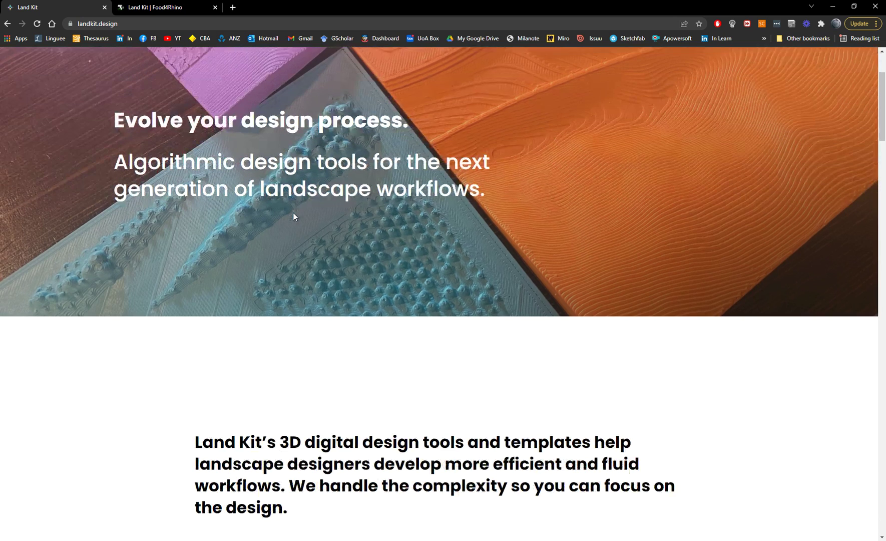
pyautogui.scroll(3, 331, 230)
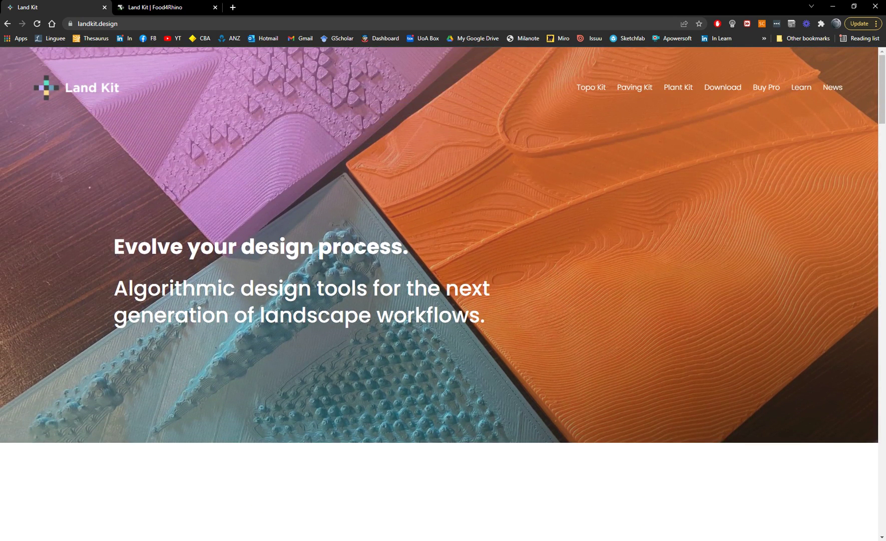
pyautogui.scroll(-8, 416, 243)
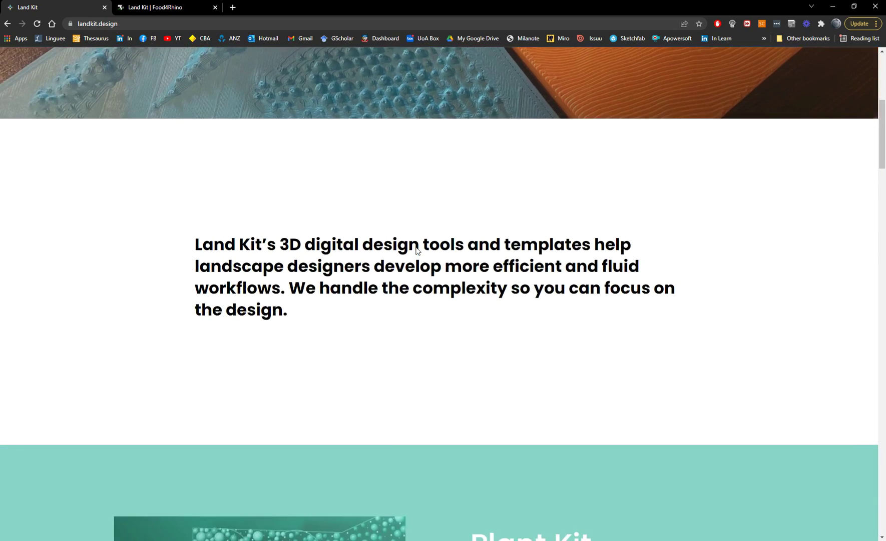
pyautogui.scroll(-2, 419, 251)
pyautogui.scroll(10, 701, 251)
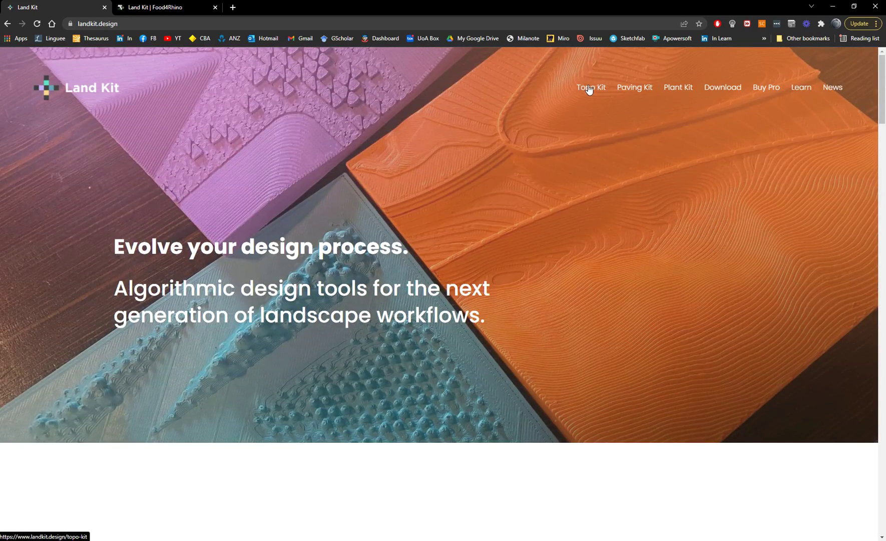
pyautogui.click(590, 91)
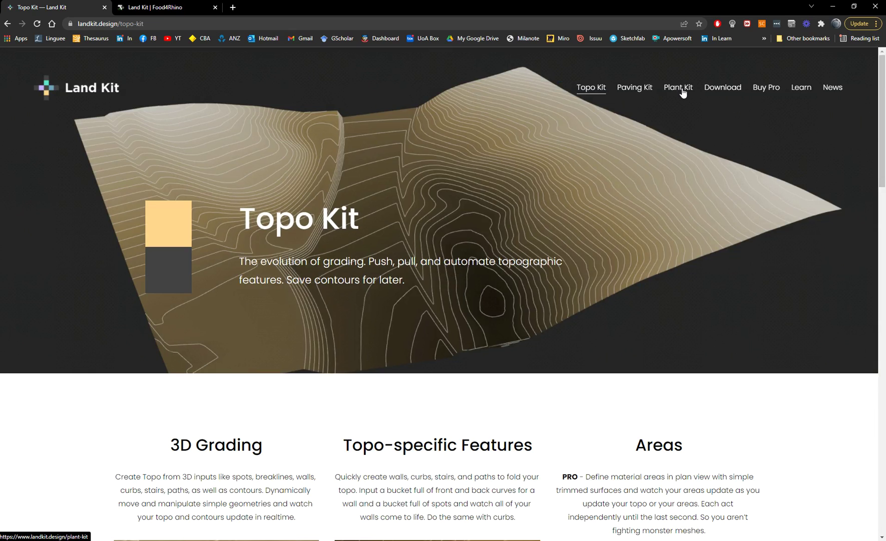
# Open Land Kit's Download page and review the supported Rhino versions, new features and installation instructions.
pyautogui.click(733, 93)
pyautogui.scroll(-5, 394, 290)
pyautogui.scroll(-4, 546, 440)
pyautogui.scroll(6, 461, 352)
pyautogui.scroll(-2, 512, 345)
pyautogui.scroll(3, 393, 250)
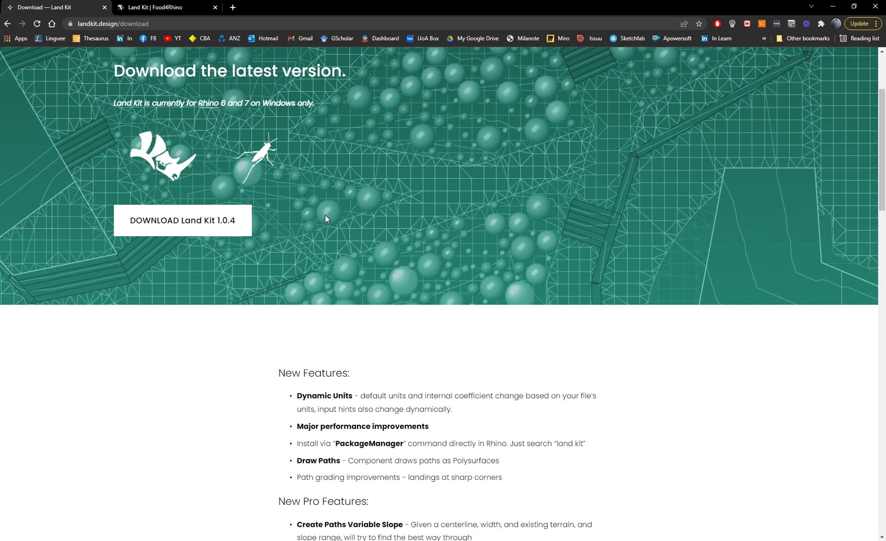
pyautogui.scroll(-3, 325, 219)
pyautogui.scroll(-3, 538, 275)
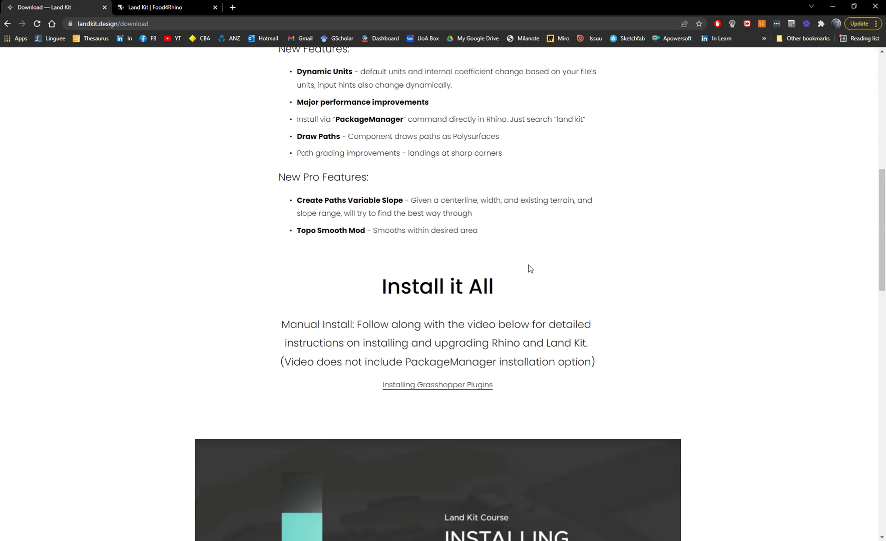
pyautogui.scroll(3, 313, 154)
pyautogui.scroll(-1, 340, 326)
pyautogui.scroll(-10, 338, 343)
pyautogui.scroll(15, 533, 334)
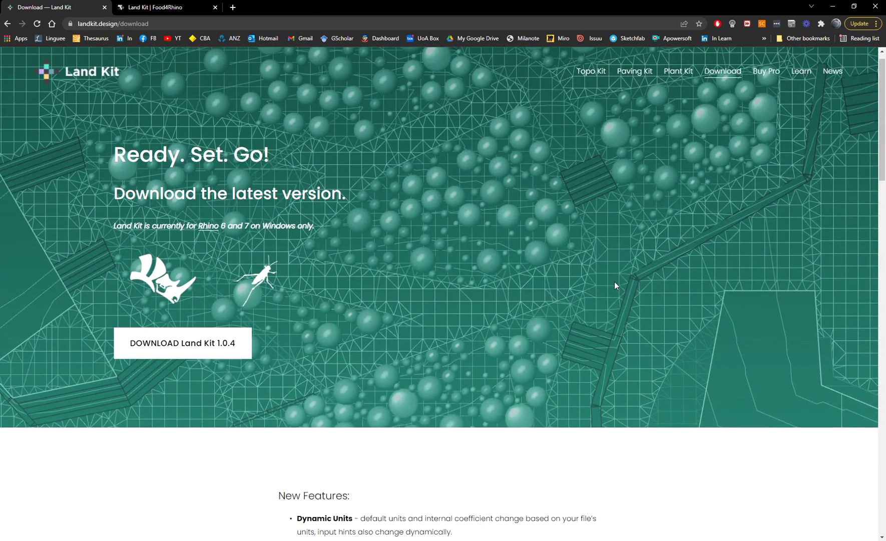
# Open the Buy Pro page and examine the Pro Keys description and the grid of Pro components.
pyautogui.click(768, 88)
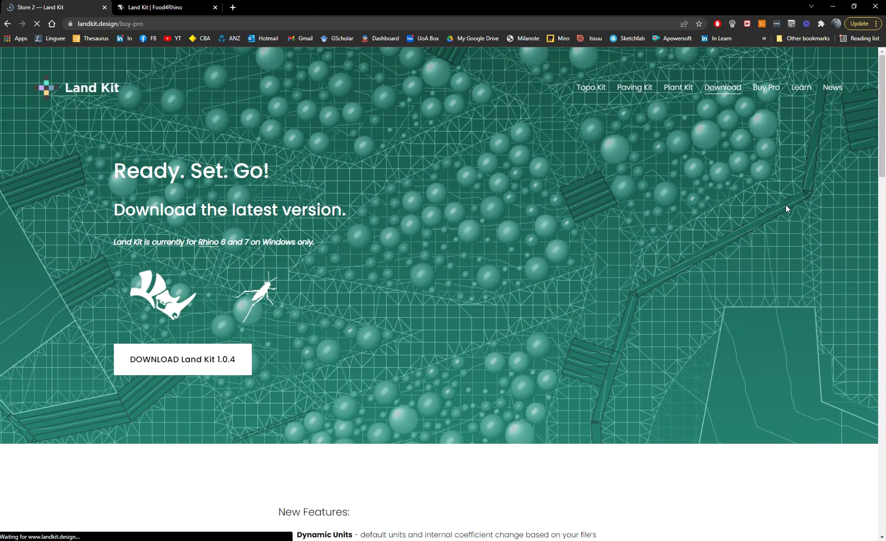
pyautogui.scroll(-2, 792, 218)
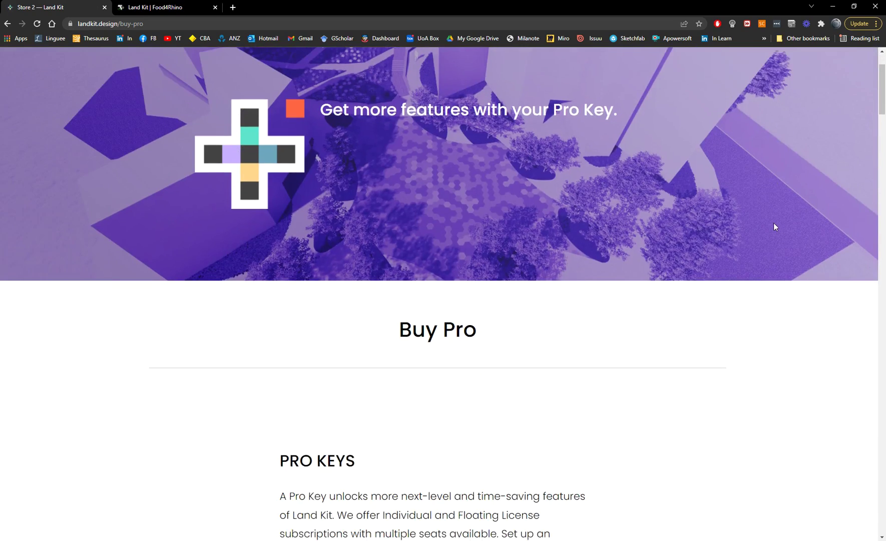
pyautogui.scroll(-7, 775, 225)
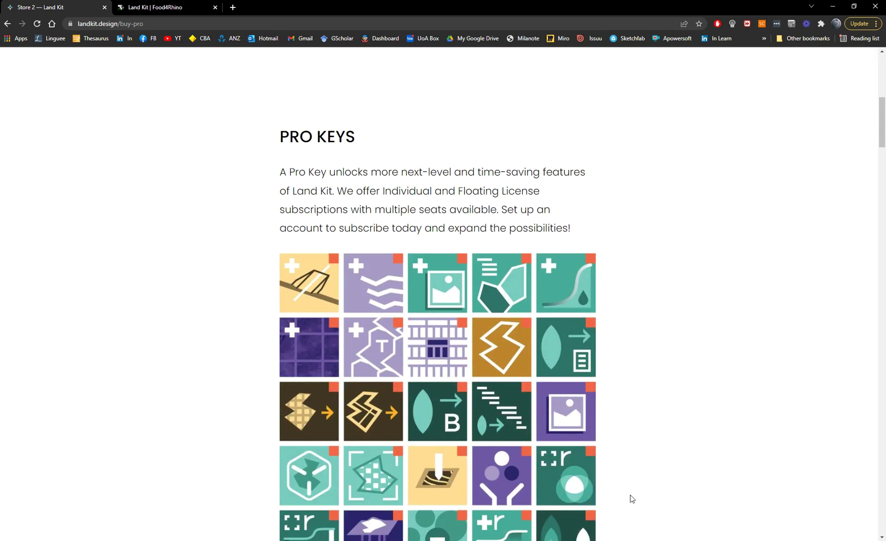
pyautogui.scroll(-2, 632, 498)
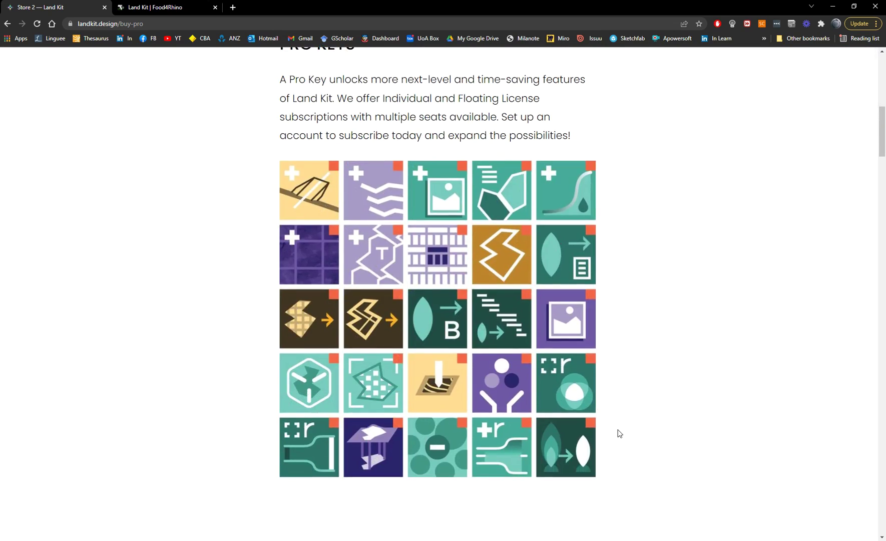
pyautogui.scroll(2, 639, 344)
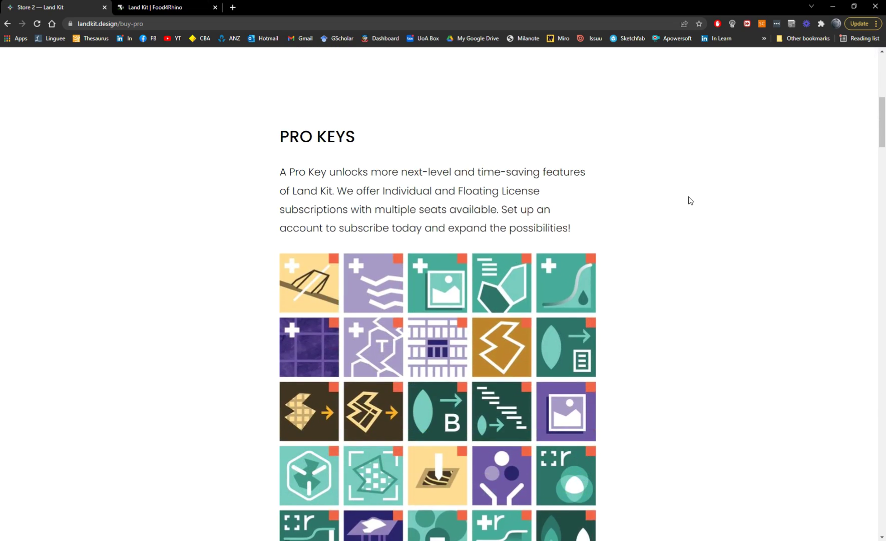
pyautogui.scroll(-2, 693, 205)
pyautogui.scroll(4, 694, 226)
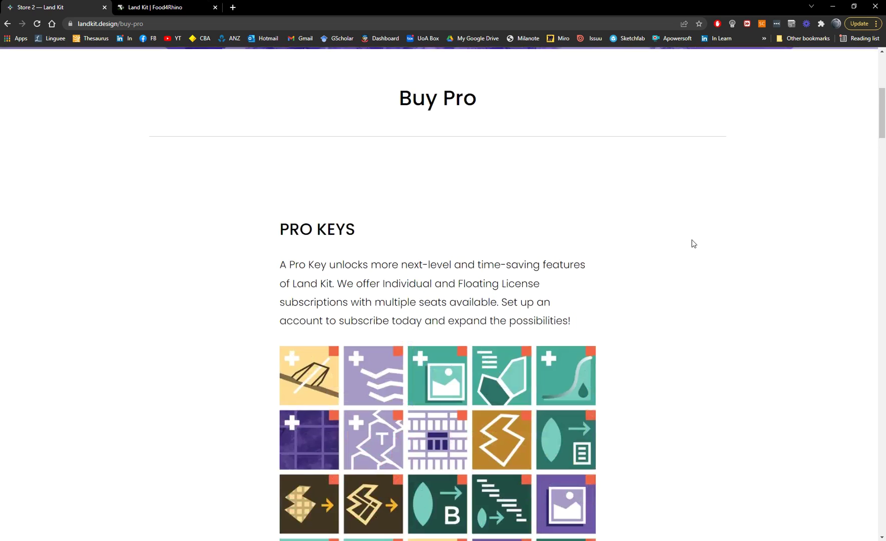
pyautogui.scroll(-3, 512, 177)
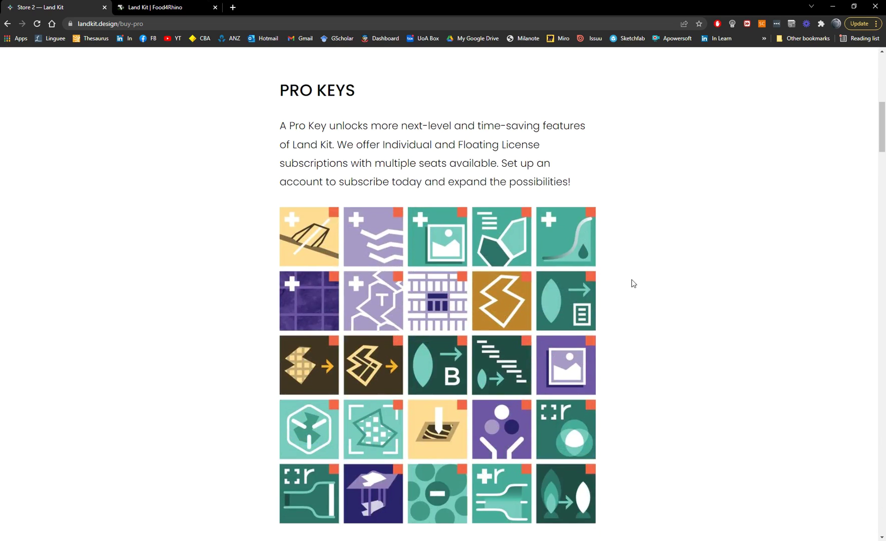
pyautogui.scroll(9, 671, 255)
pyautogui.scroll(1, 706, 228)
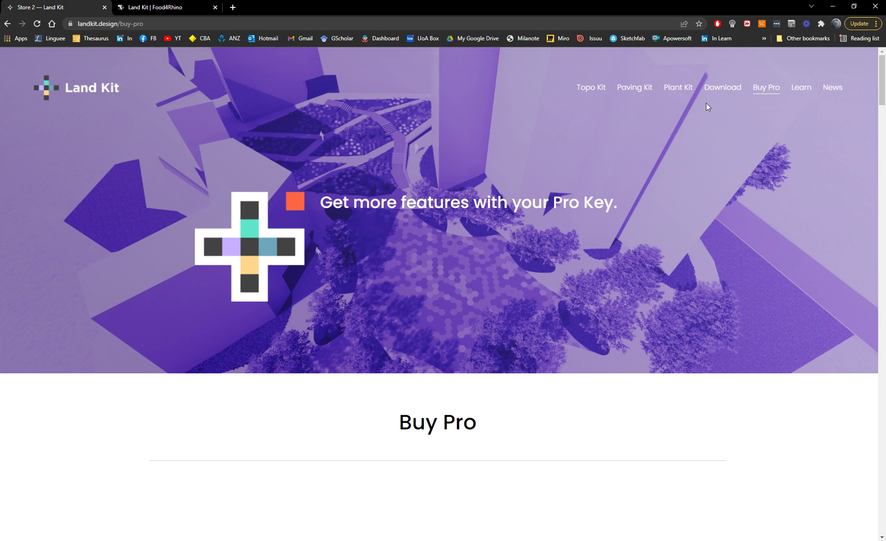
# Return to the Topo Kit page and survey its introduction, feature columns and component overview.
pyautogui.click(594, 89)
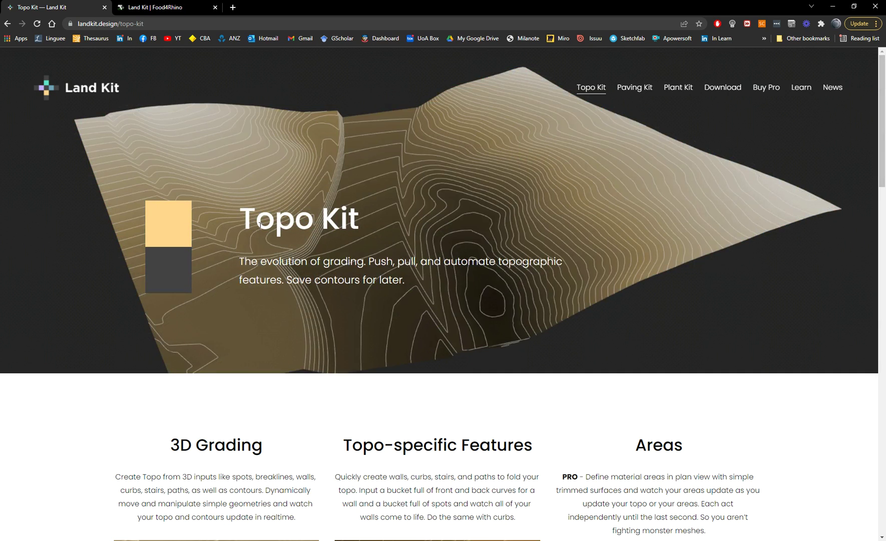
pyautogui.moveTo(241, 210); pyautogui.dragTo(390, 220)
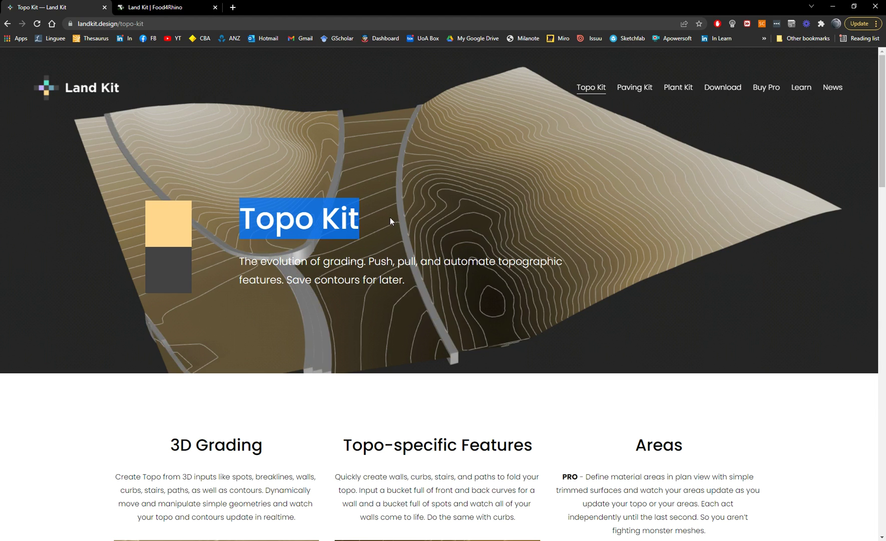
pyautogui.scroll(-4, 396, 218)
pyautogui.scroll(-2, 405, 225)
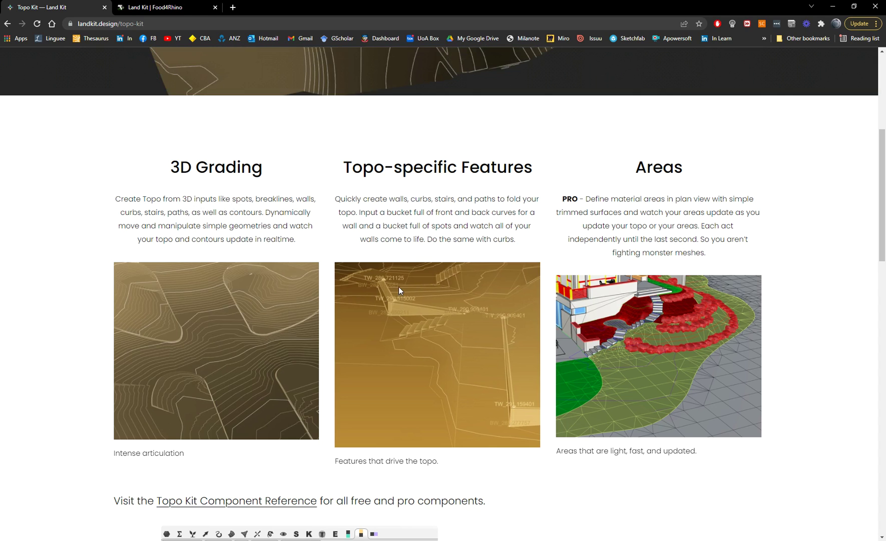
pyautogui.scroll(-3, 397, 288)
pyautogui.scroll(-4, 395, 289)
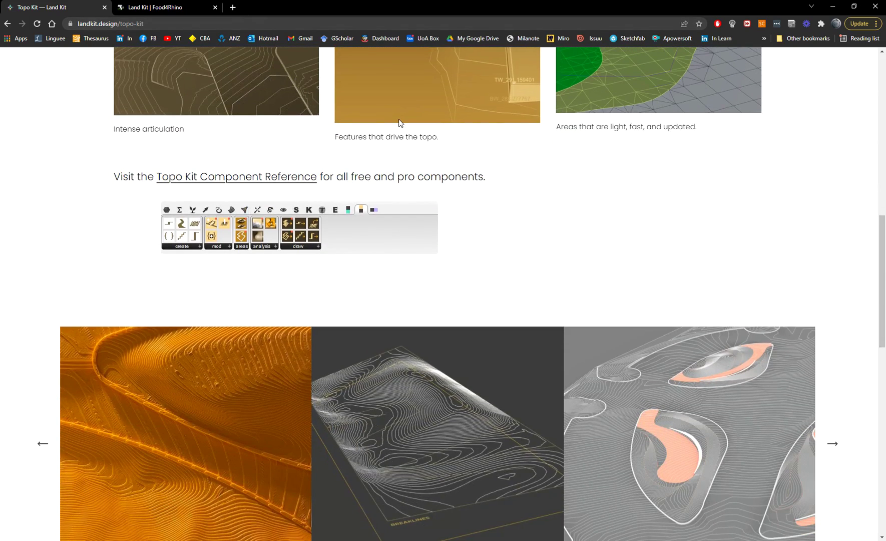
pyautogui.scroll(8, 461, 259)
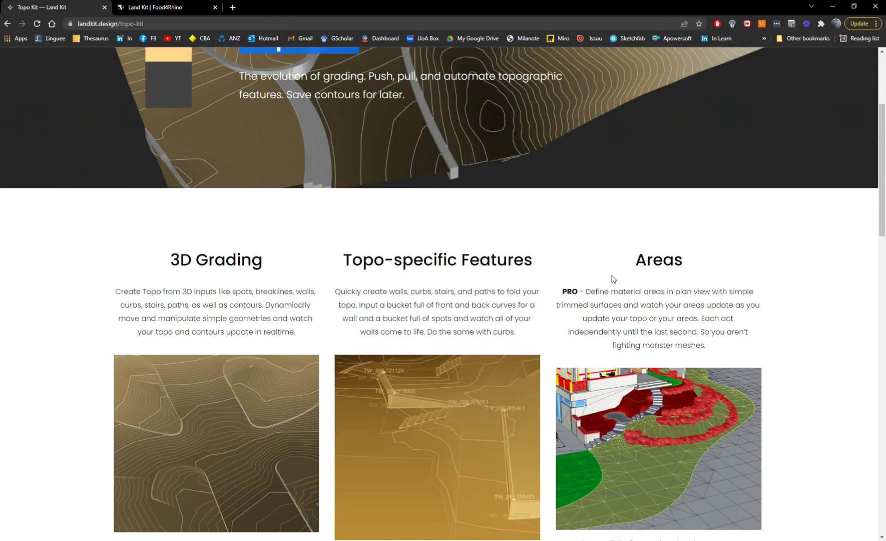
pyautogui.scroll(-2, 614, 279)
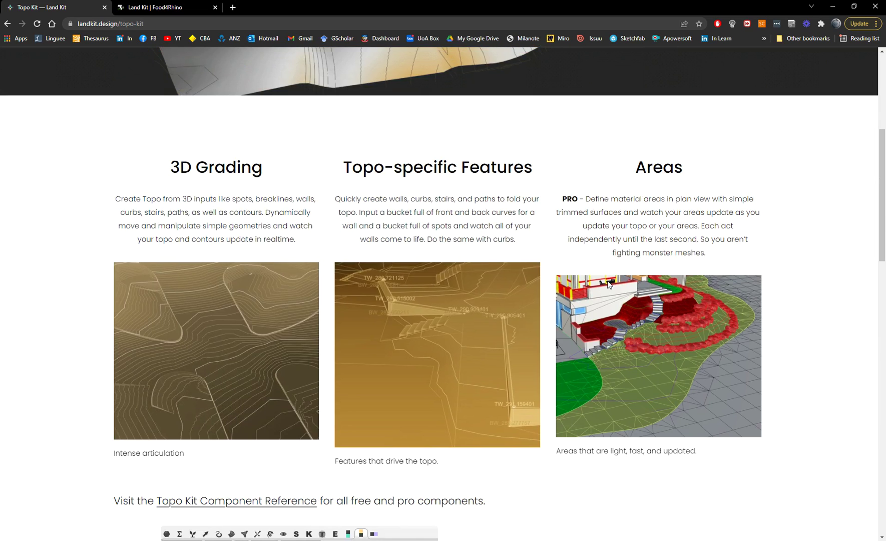
pyautogui.scroll(6, 609, 284)
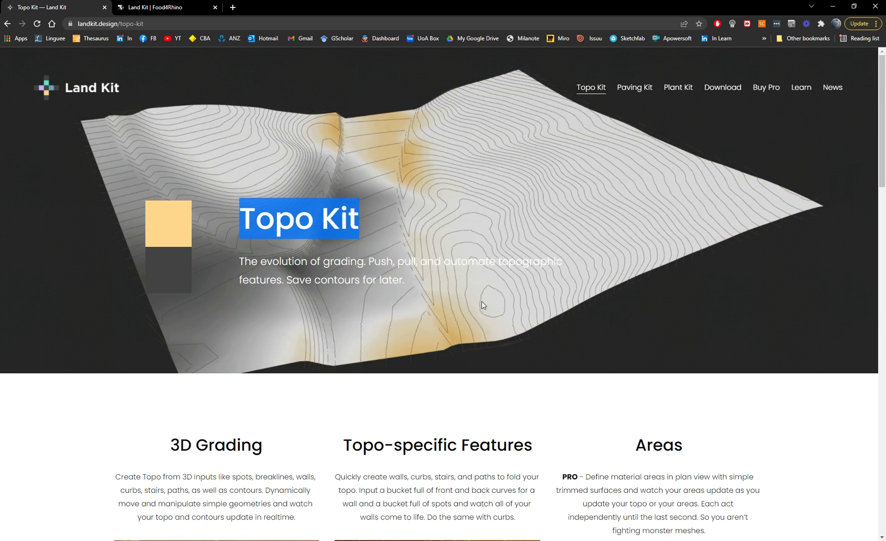
pyautogui.click(349, 187)
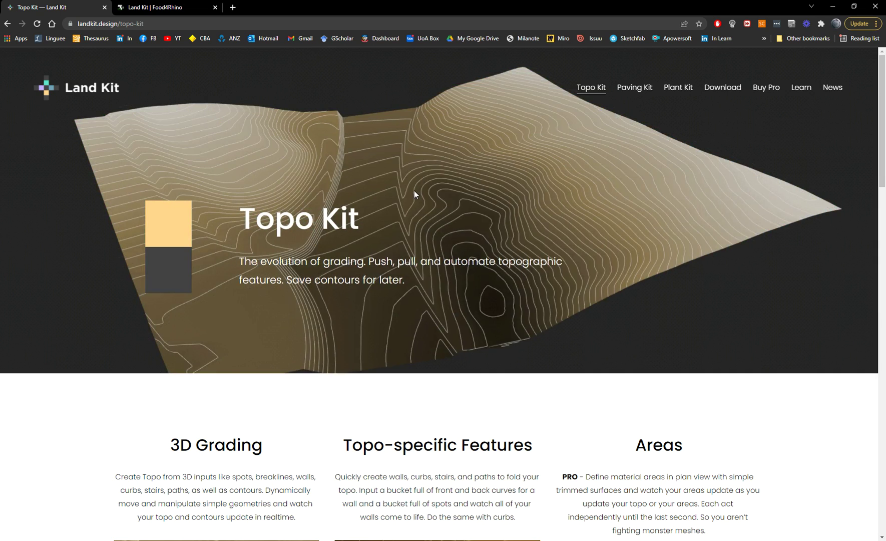
# Read the 3D Grading, Topo-specific Features and Areas descriptions and examine their example images on the Topo Kit page.
pyautogui.scroll(-5, 490, 319)
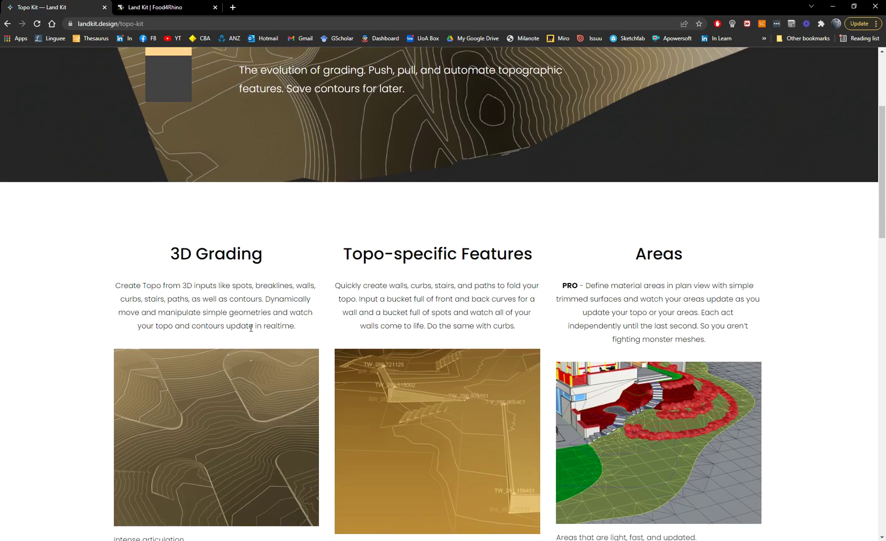
pyautogui.scroll(3, 177, 180)
pyautogui.scroll(-3, 173, 192)
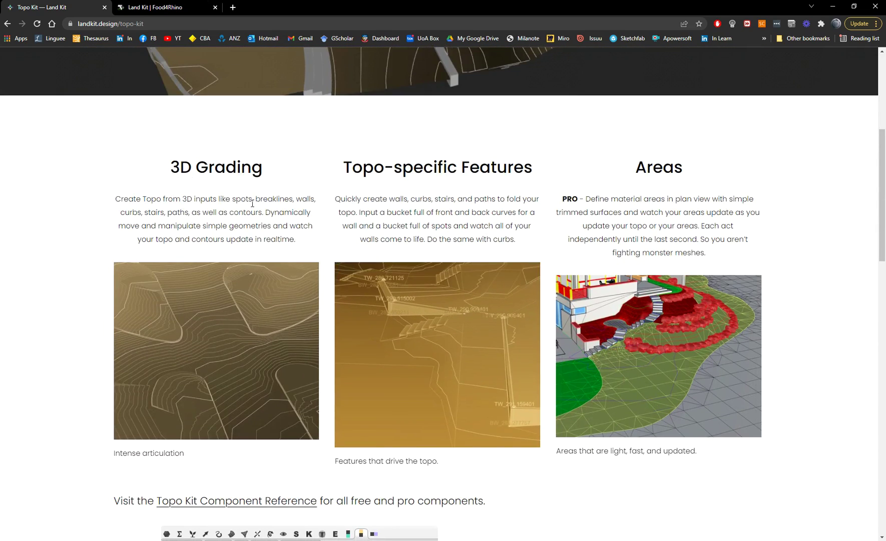
pyautogui.scroll(-1, 269, 291)
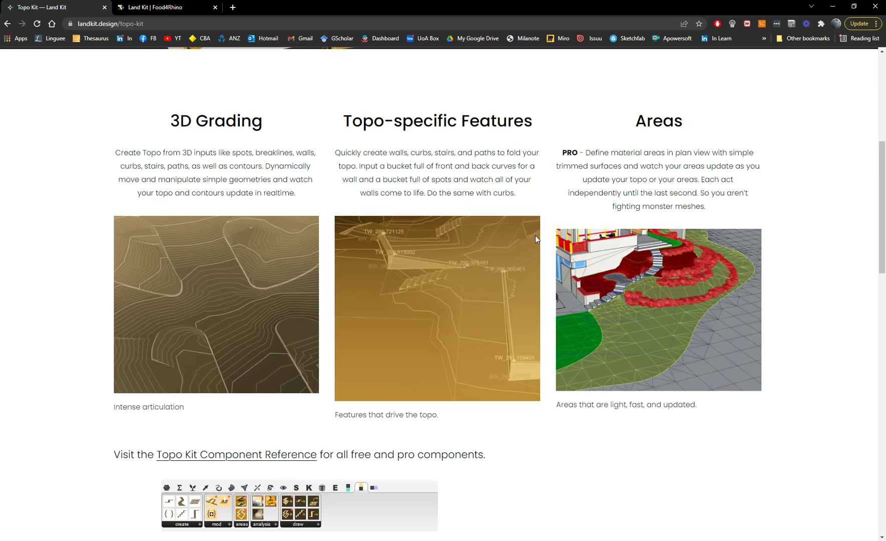
pyautogui.scroll(-2, 489, 272)
pyautogui.scroll(2, 629, 237)
pyautogui.scroll(3, 669, 260)
pyautogui.scroll(-3, 663, 263)
pyautogui.scroll(-1, 735, 263)
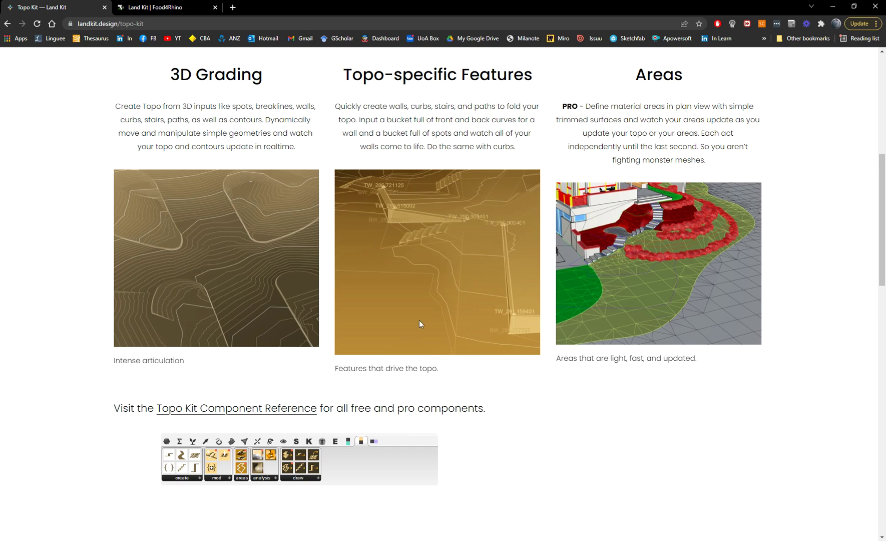
# Examine the Topo Kit component toolbar picture and the project image gallery beneath it.
pyautogui.scroll(-2, 419, 323)
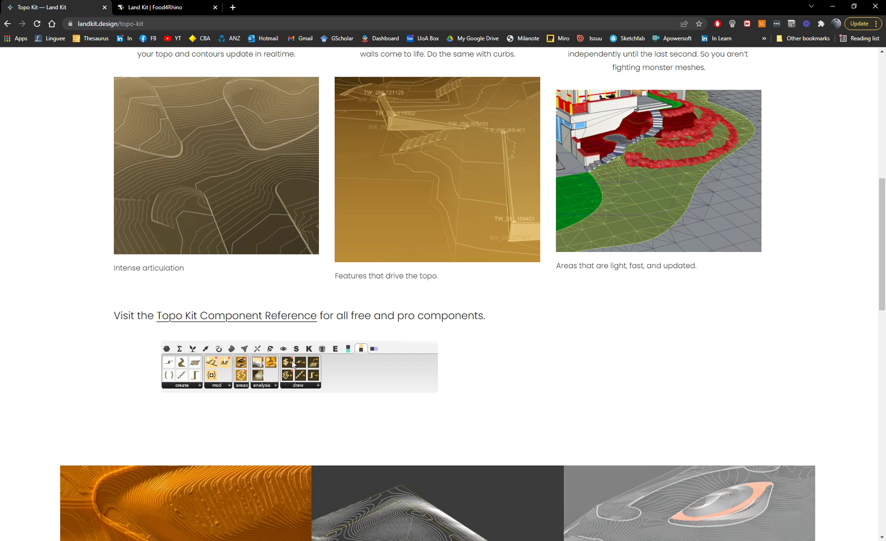
pyautogui.scroll(-5, 400, 393)
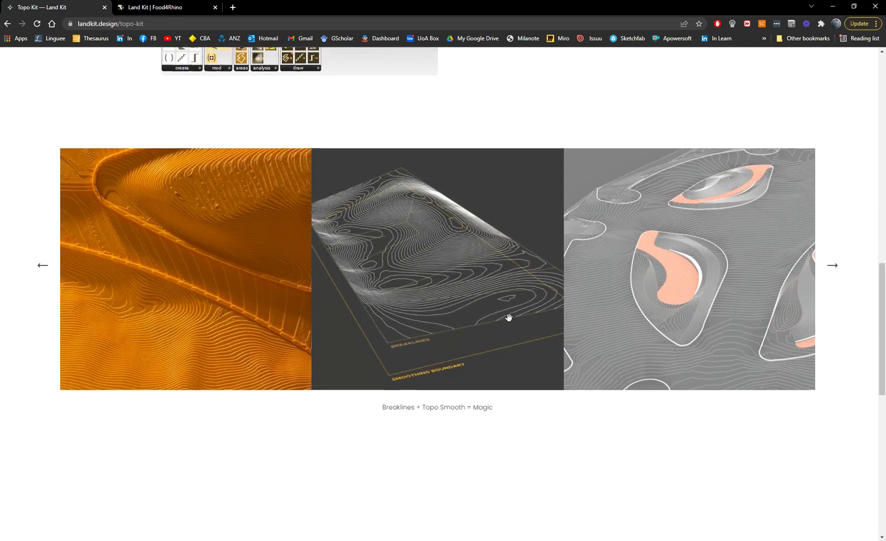
pyautogui.scroll(15, 507, 313)
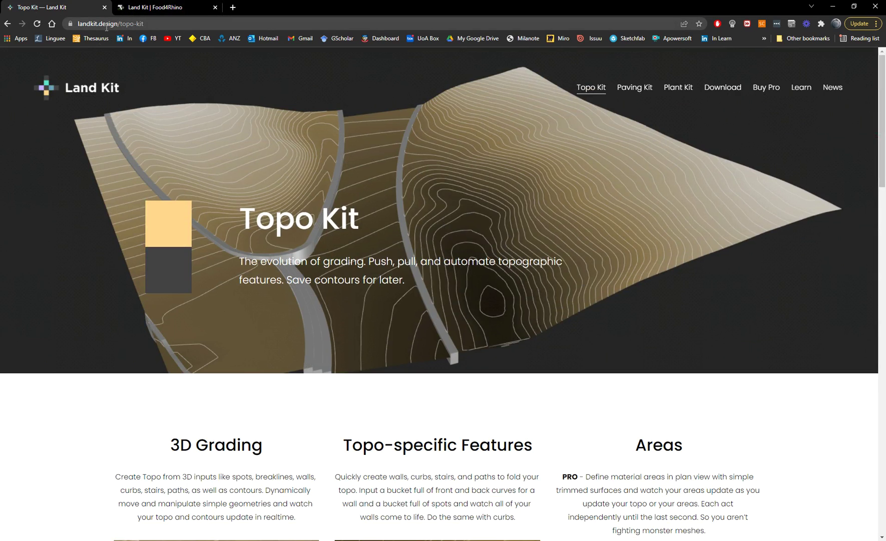
# Switch to the Land Kit page on Food4Rhino and find the Land Kit 1.0.4 entry under Downloads.
pyautogui.click(153, 7)
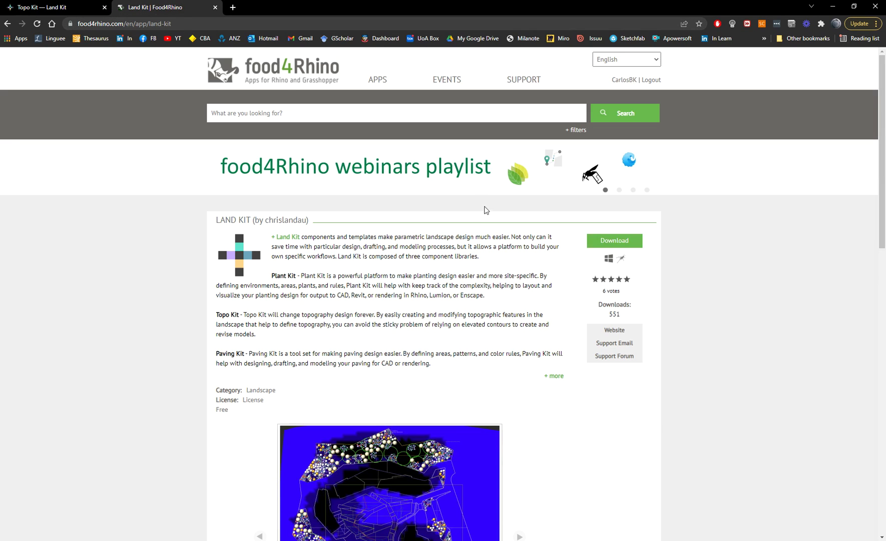
pyautogui.scroll(-5, 321, 140)
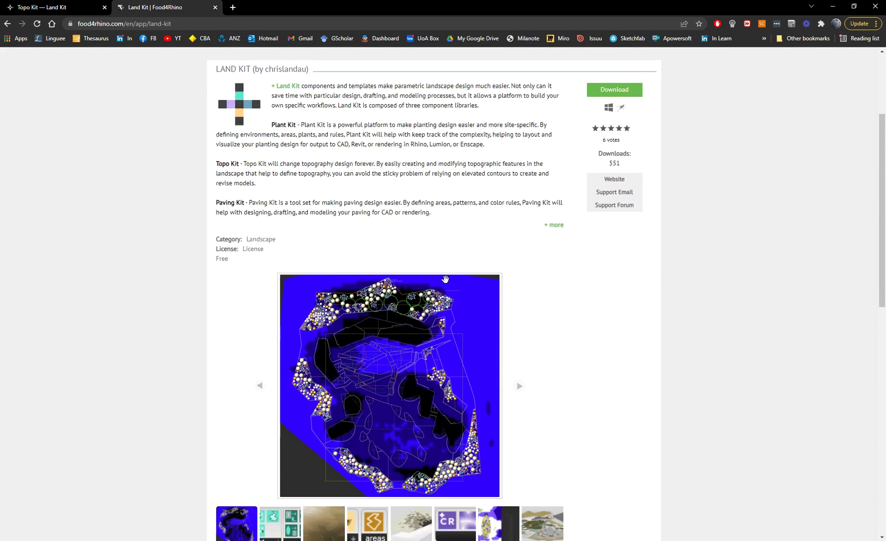
pyautogui.scroll(-2, 386, 343)
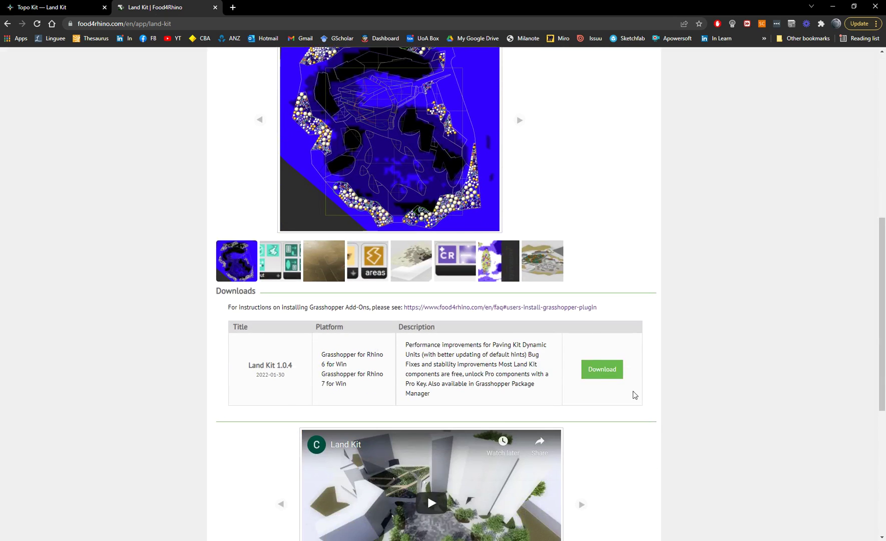
pyautogui.scroll(-2, 602, 301)
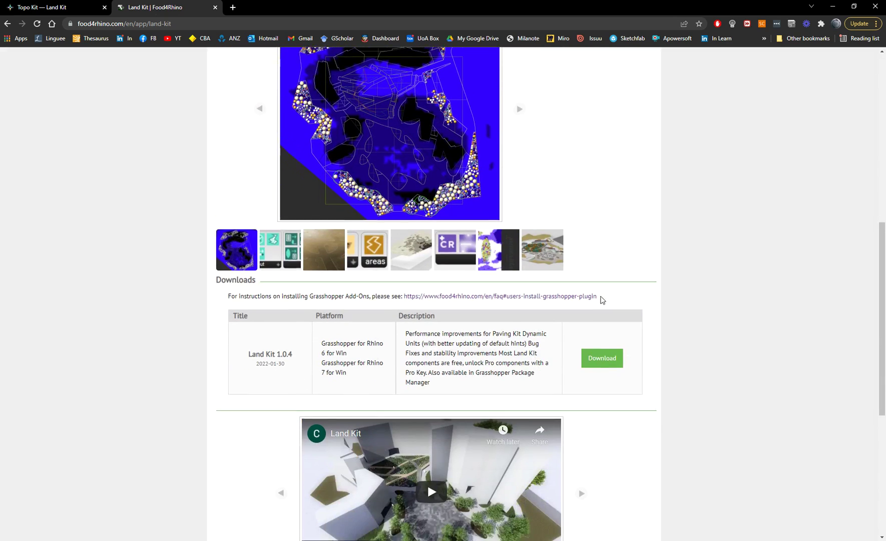
# Review the Land Kit description on Food4Rhino, revisit the Topo Kit page header, and return to the Food4Rhino page.
pyautogui.scroll(5, 469, 205)
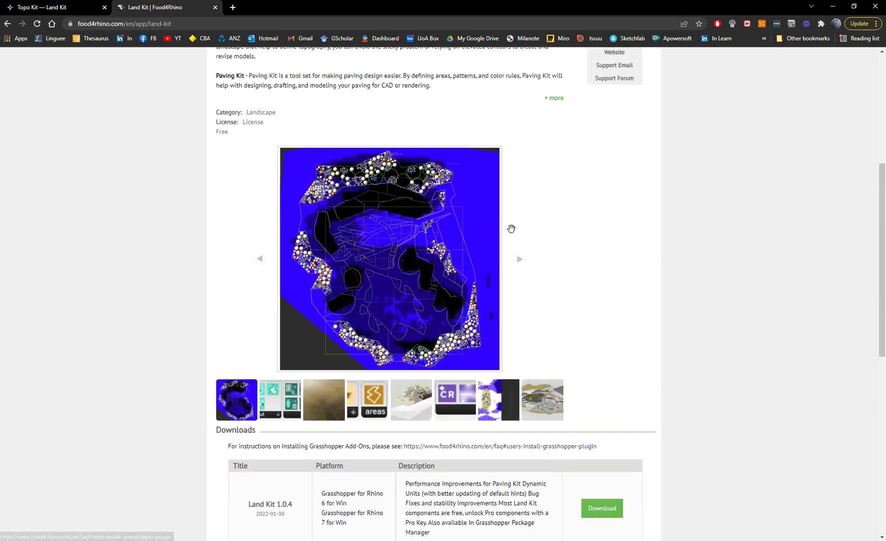
pyautogui.scroll(5, 409, 236)
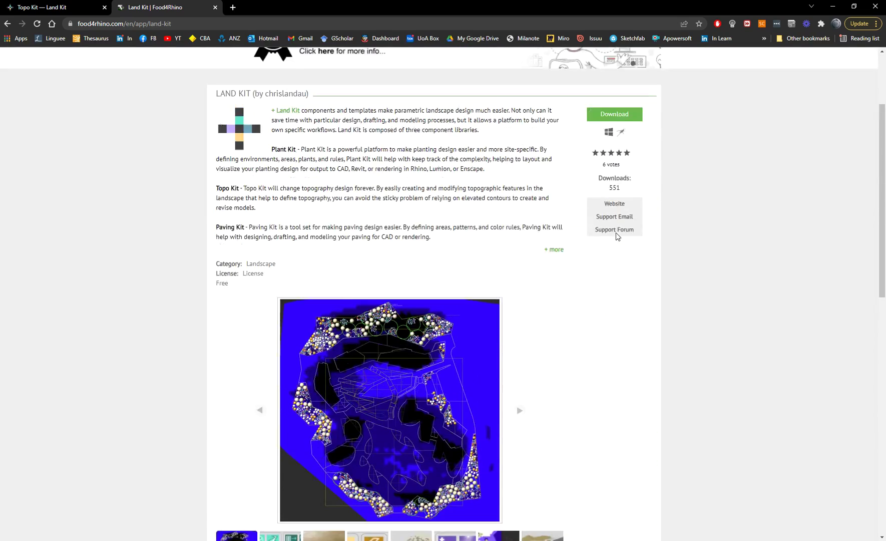
pyautogui.click(53, 7)
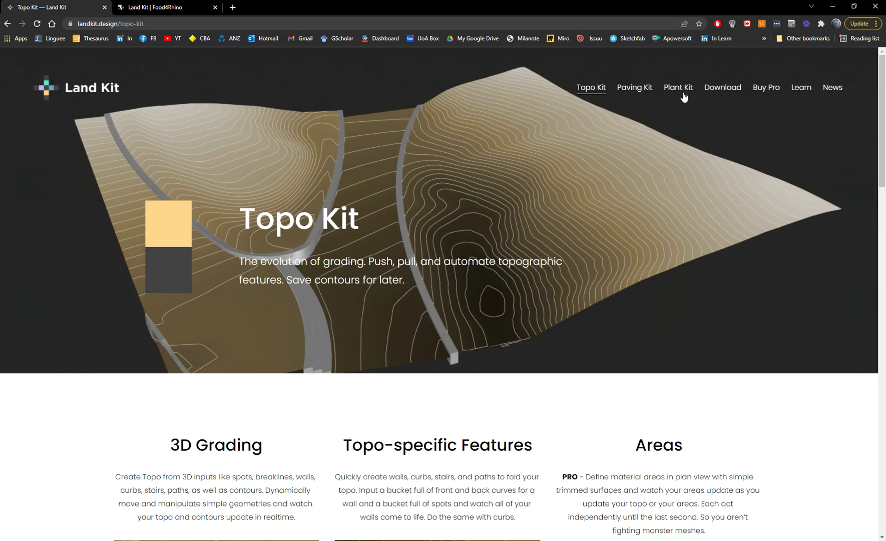
pyautogui.click(150, 7)
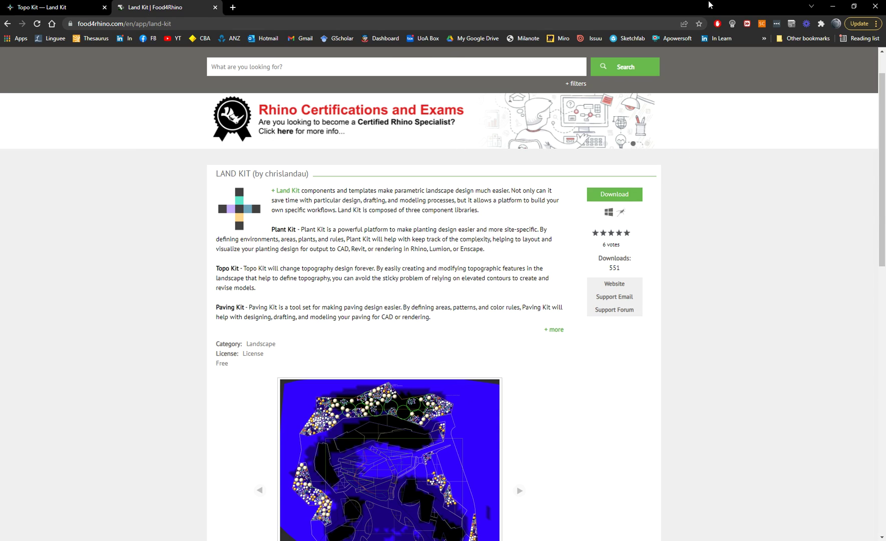
# Switch to Rhino and try to run the PackageManager command.
pyautogui.click(199, 0)
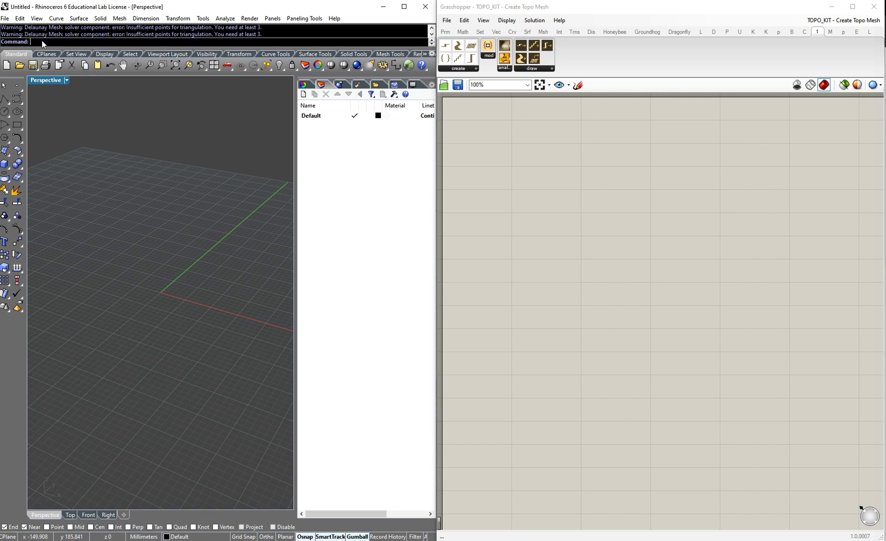
pyautogui.write('Package')
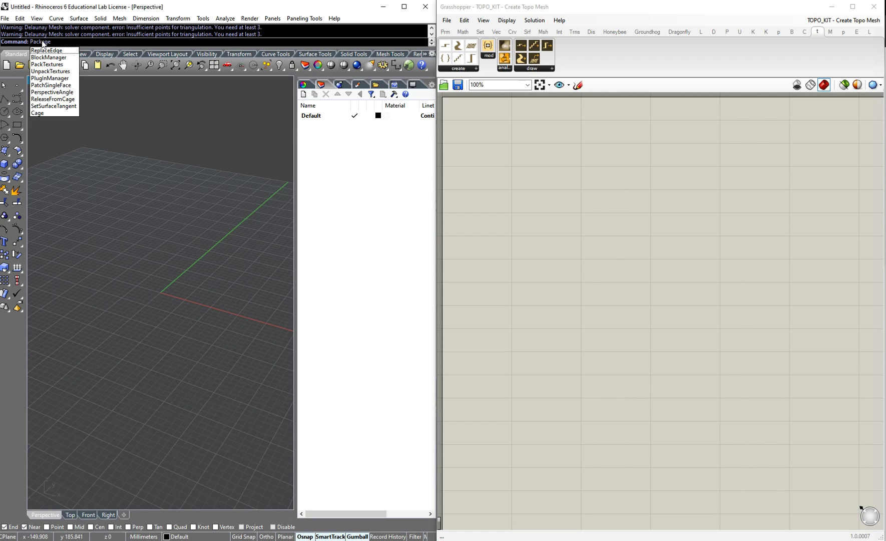
pyautogui.write('Manager')
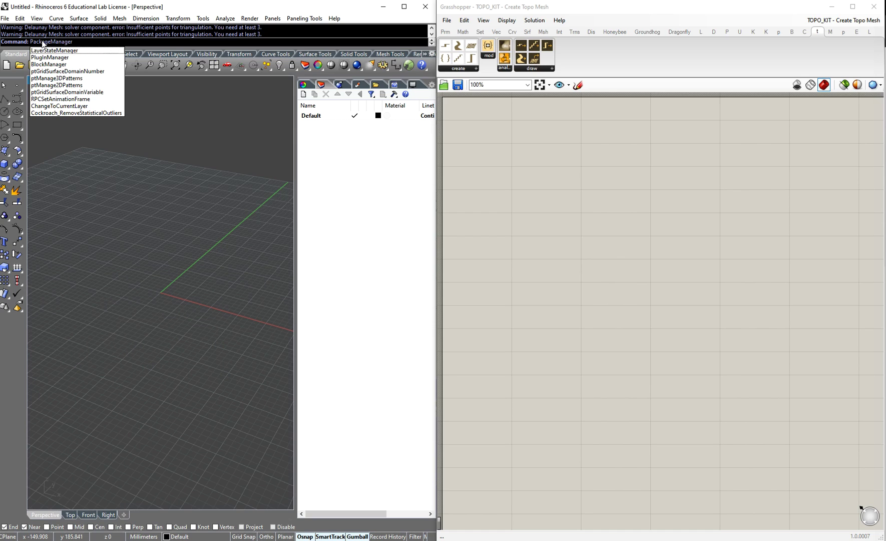
pyautogui.press('Return')
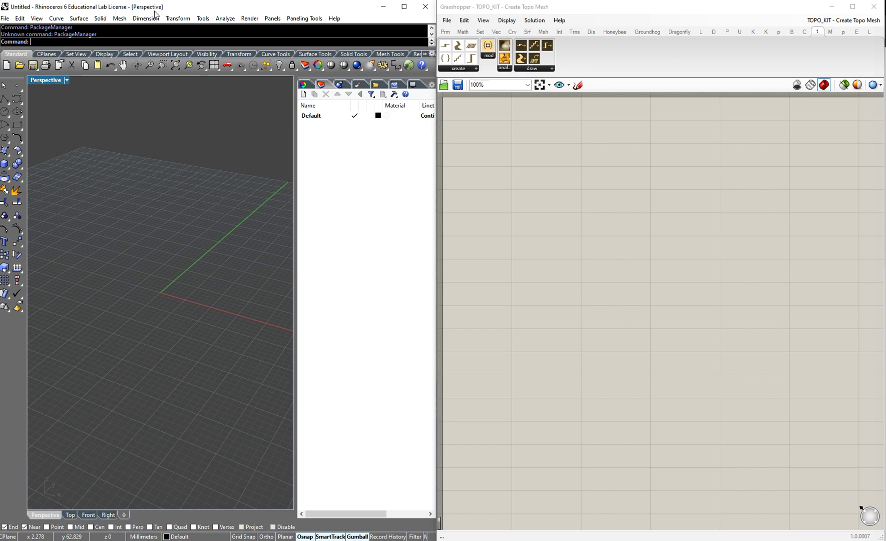
# Run the TestPackageManager command and reposition the Package Manager dialog towards the middle of the workspace.
pyautogui.click(105, 36)
pyautogui.write('TestPacka')
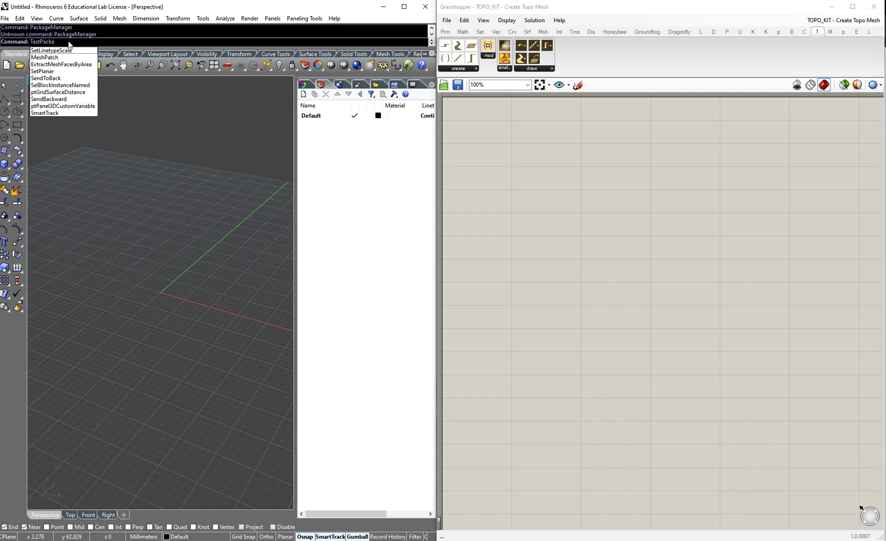
pyautogui.write('gemanager')
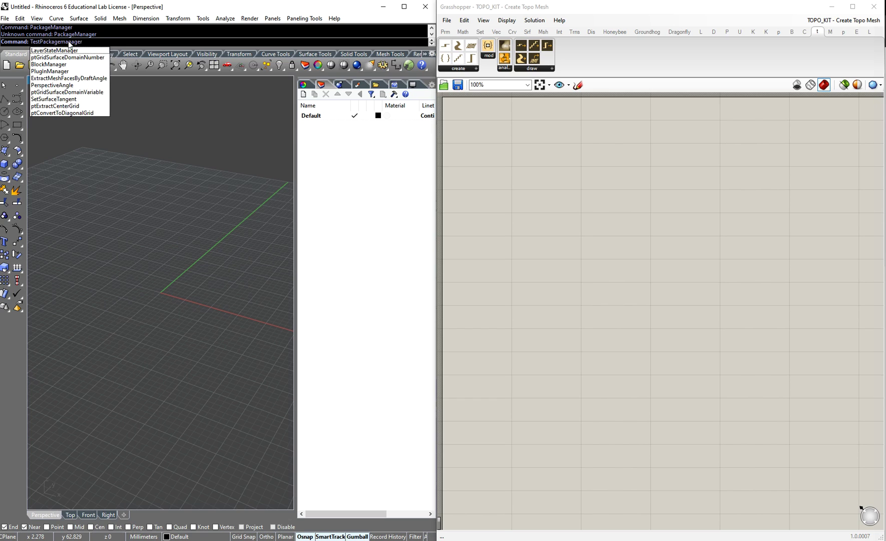
pyautogui.press('Return')
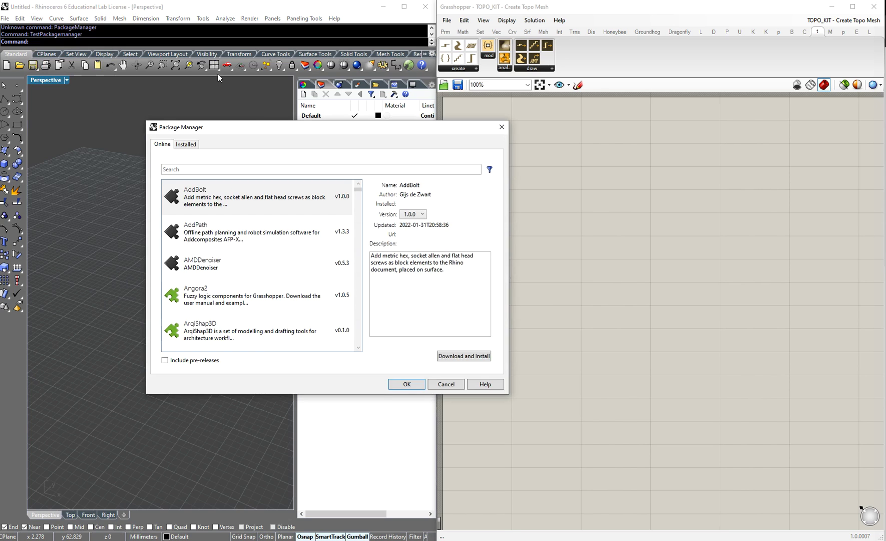
pyautogui.moveTo(191, 129); pyautogui.dragTo(305, 152)
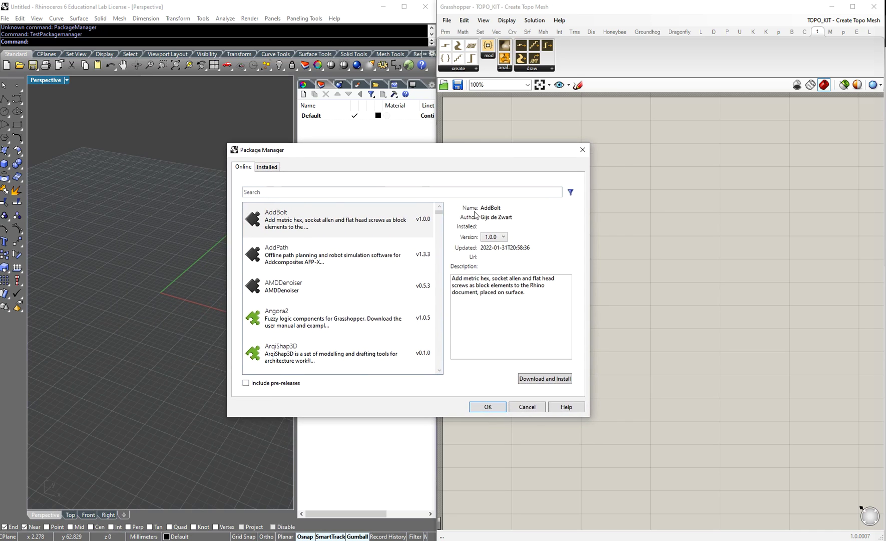
# Browse the list of online packages in the Package Manager.
pyautogui.scroll(-1, 304, 264)
pyautogui.scroll(-15, 304, 264)
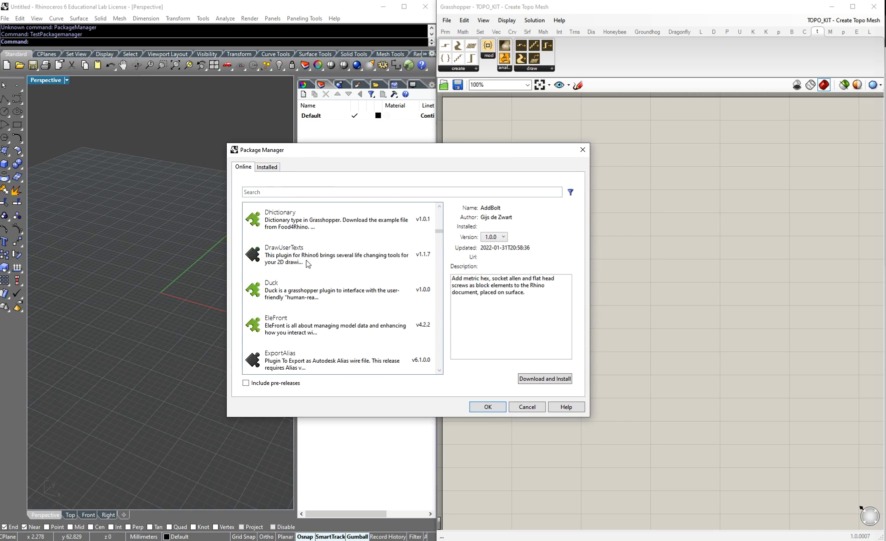
pyautogui.scroll(-5, 318, 286)
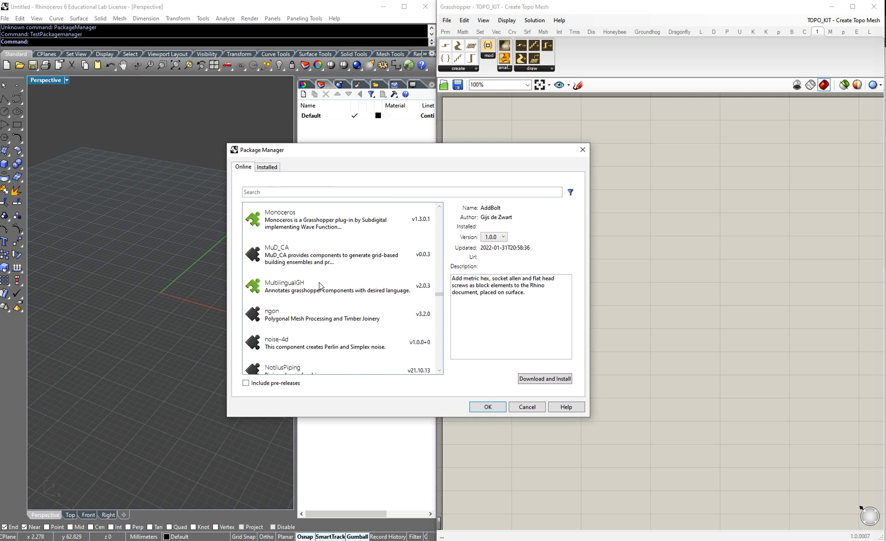
pyautogui.scroll(3, 322, 278)
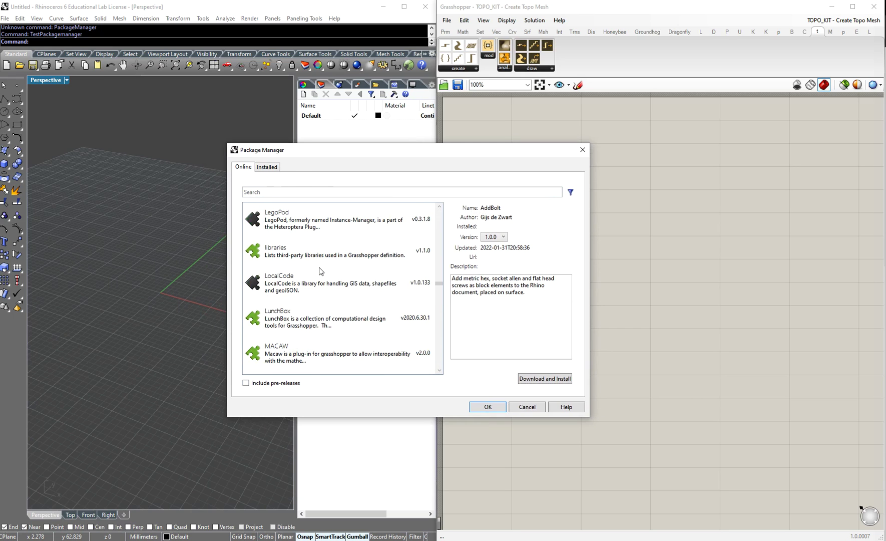
pyautogui.scroll(-3, 321, 271)
pyautogui.scroll(3, 282, 256)
pyautogui.scroll(-3, 284, 231)
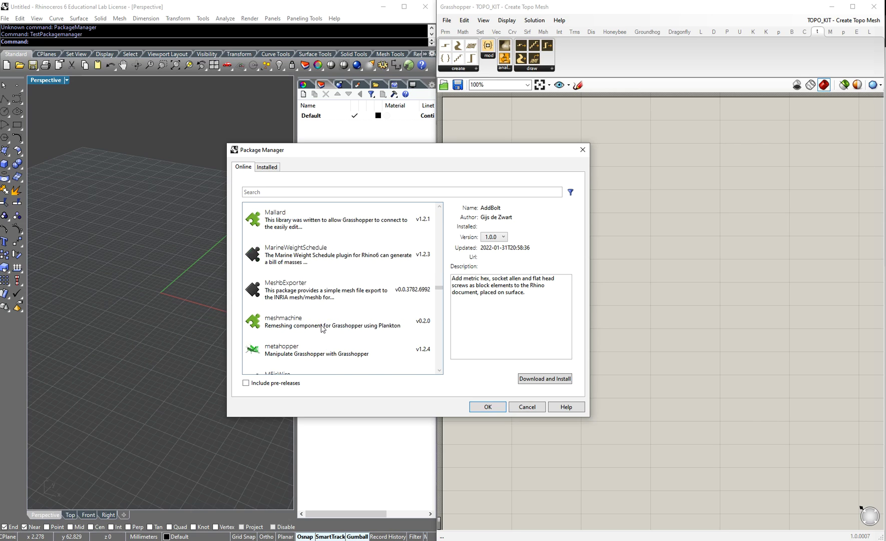
pyautogui.scroll(-3, 325, 329)
pyautogui.scroll(-6, 300, 305)
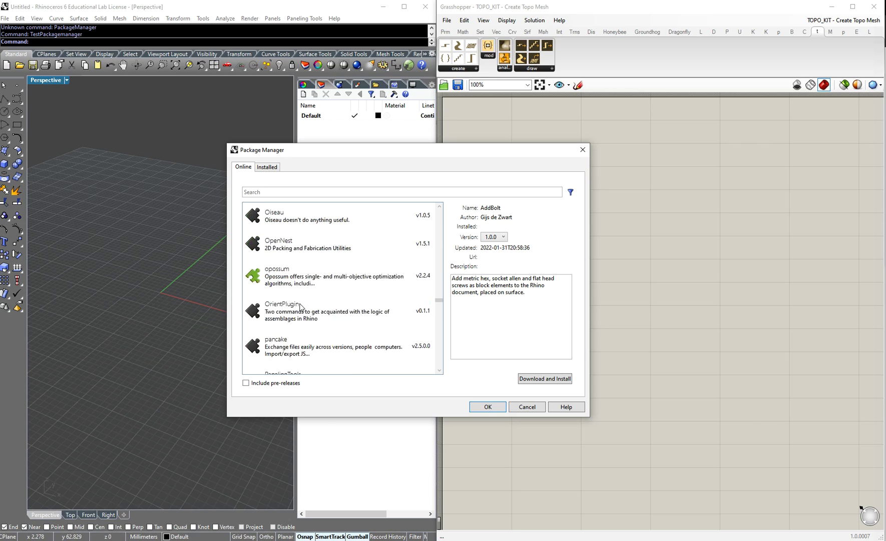
pyautogui.scroll(-20, 301, 308)
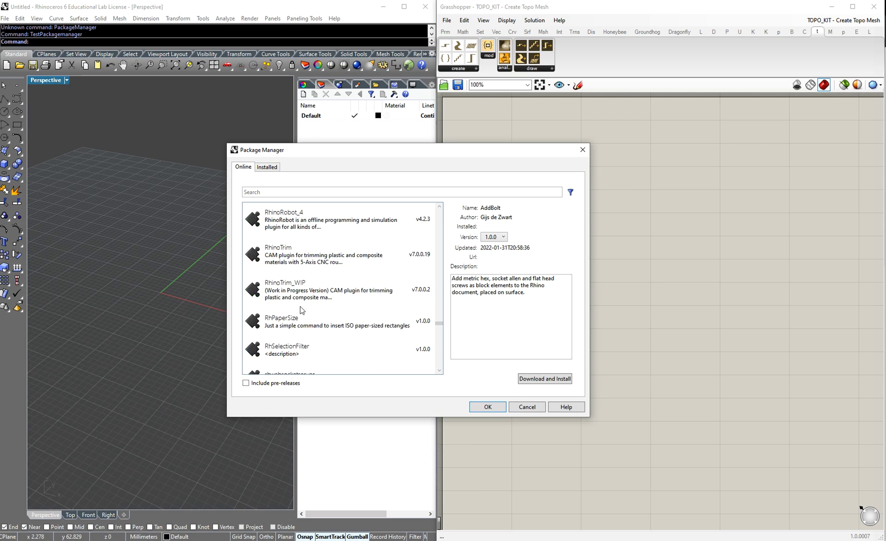
pyautogui.scroll(-5, 304, 313)
# Search the online packages for "lad" and "lunc", clearing the search after each term.
pyautogui.click(276, 193)
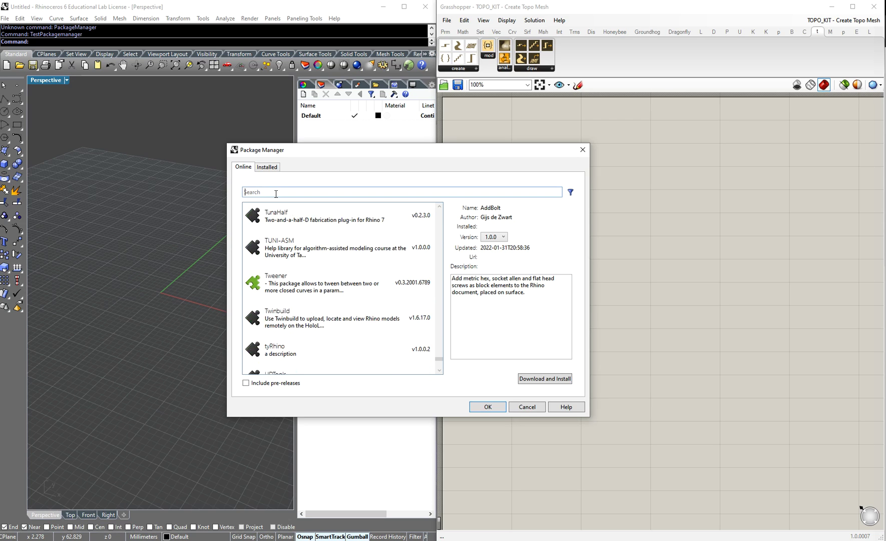
pyautogui.write('lad')
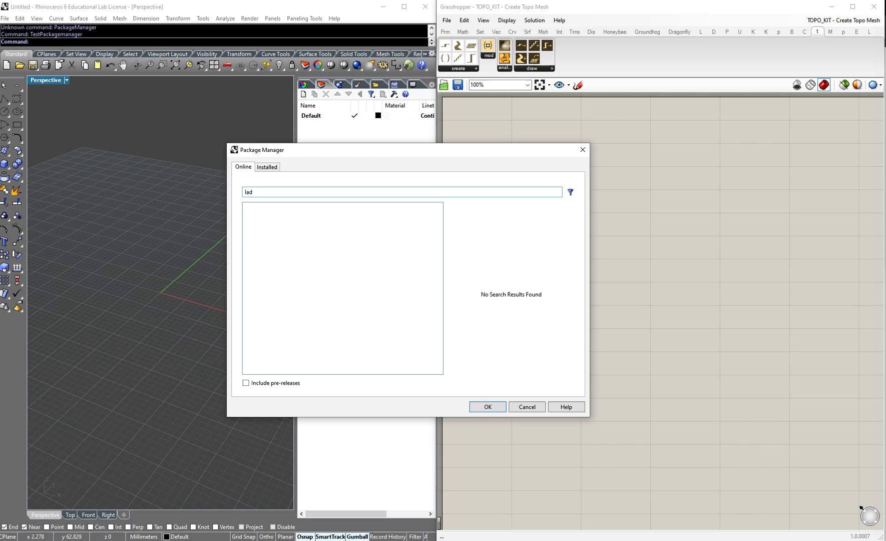
pyautogui.press('BackSpace')
pyautogui.press('BackSpace')
pyautogui.press('BackSpace')
pyautogui.write('liu')
pyautogui.press('BackSpace')
pyautogui.press('BackSpace')
pyautogui.write('unc')
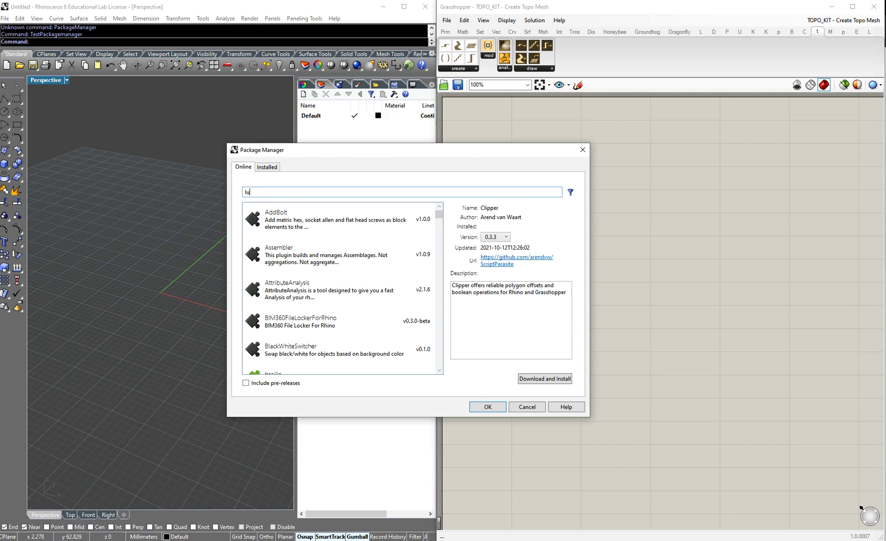
pyautogui.press('BackSpace')
pyautogui.press('BackSpace')
pyautogui.press('BackSpace')
pyautogui.press('BackSpace')
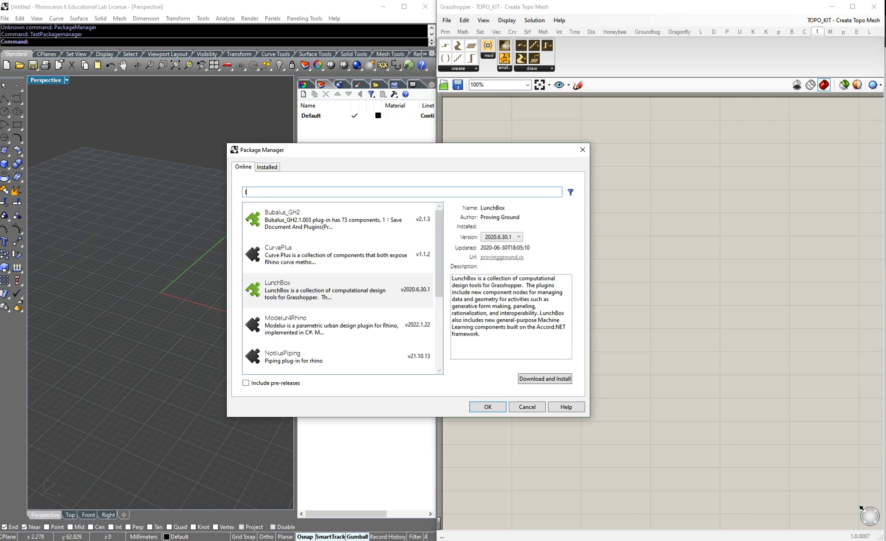
# Search the online packages for "caribo", "elk" and "urban", clearing the search after each term.
pyautogui.write('caribo')
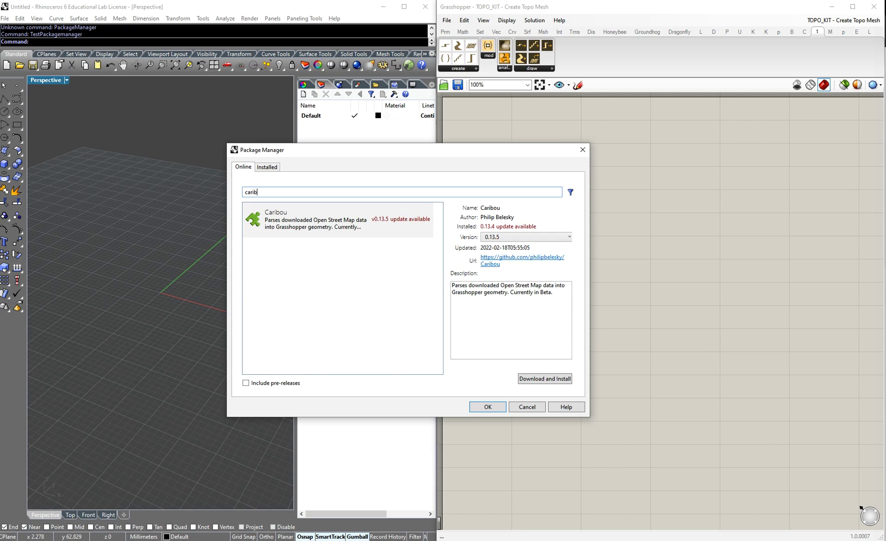
pyautogui.press('BackSpace')
pyautogui.press('BackSpace')
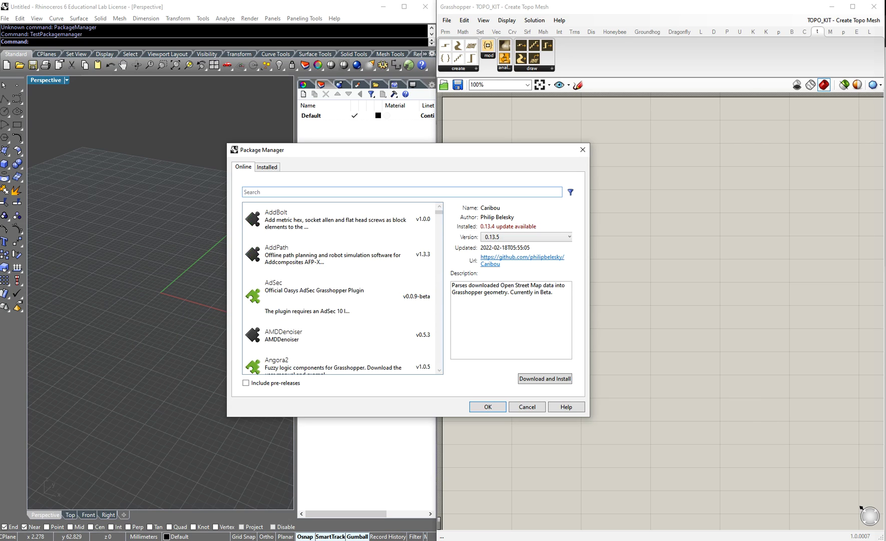
pyautogui.write('elk')
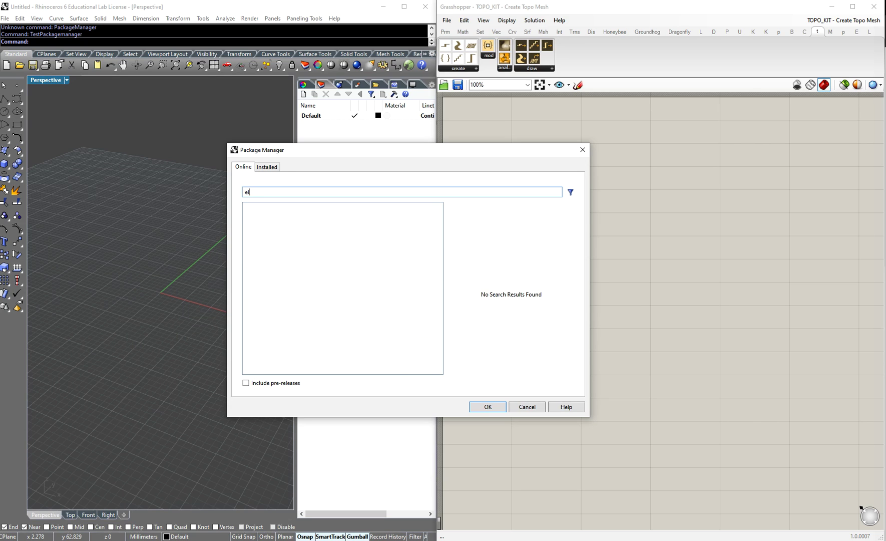
pyautogui.press('BackSpace')
pyautogui.press('BackSpace')
pyautogui.write('urban')
pyautogui.press('BackSpace')
pyautogui.press('BackSpace')
pyautogui.press('BackSpace')
pyautogui.press('BackSpace')
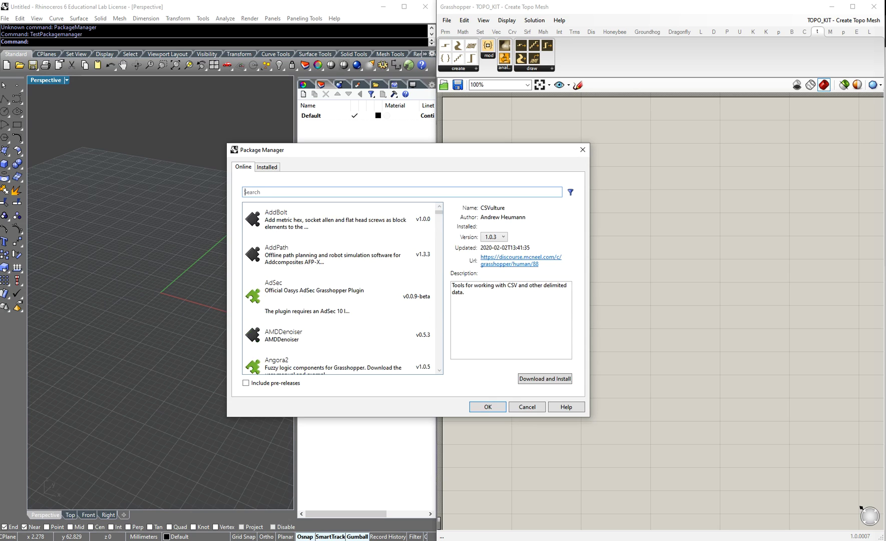
# Search the online packages for "land", select Land_Kit and check its version choices.
pyautogui.write('land')
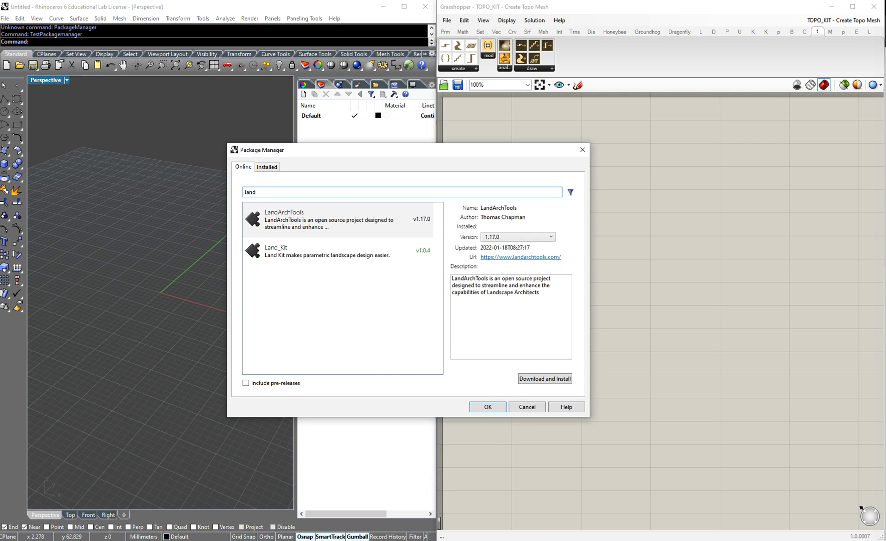
pyautogui.click(308, 250)
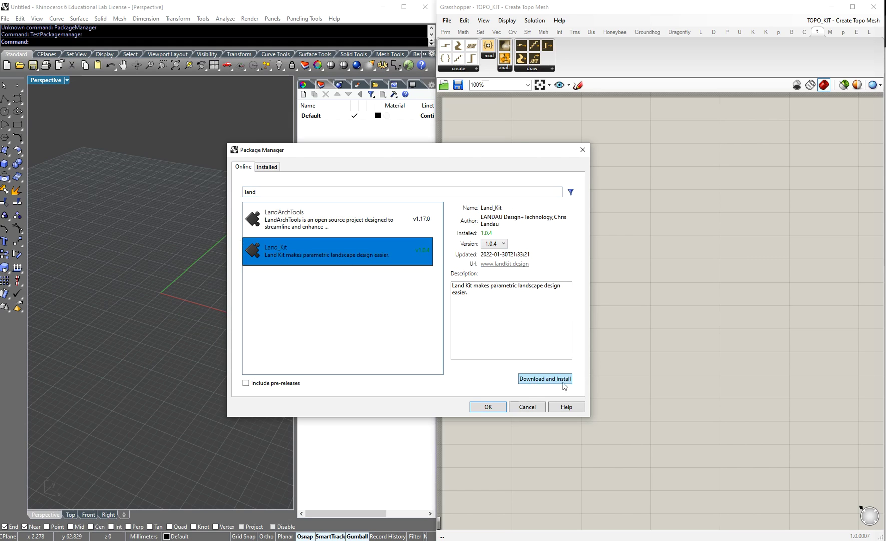
pyautogui.click(494, 244)
pyautogui.click(528, 239)
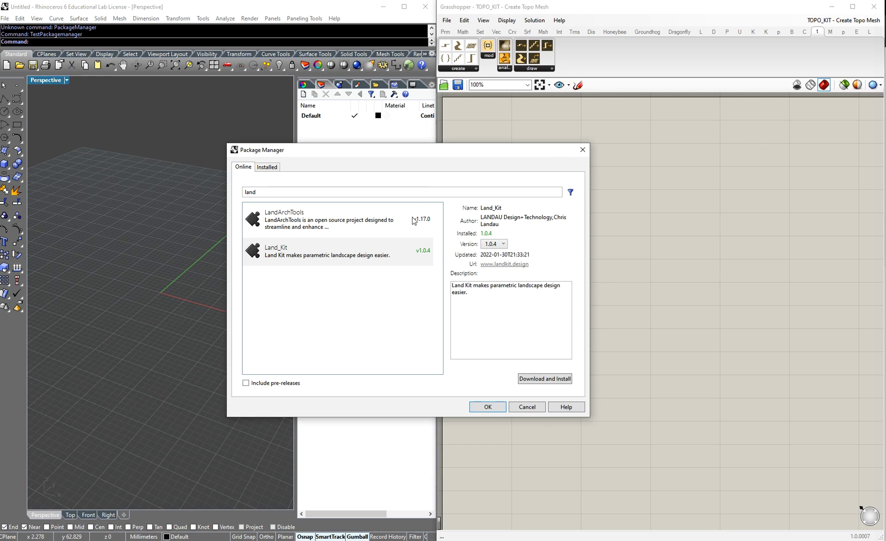
# Clear the package search and close the Package Manager.
pyautogui.click(288, 192)
pyautogui.press('BackSpace')
pyautogui.press('BackSpace')
pyautogui.press('BackSpace')
pyautogui.press('BackSpace')
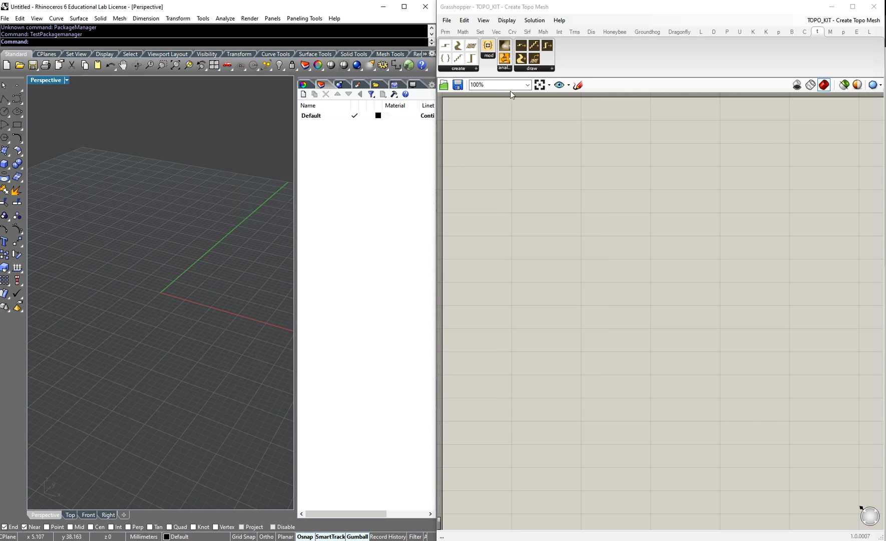
# Open Grasshopper's Components Folder from its special folders.
pyautogui.click(447, 20)
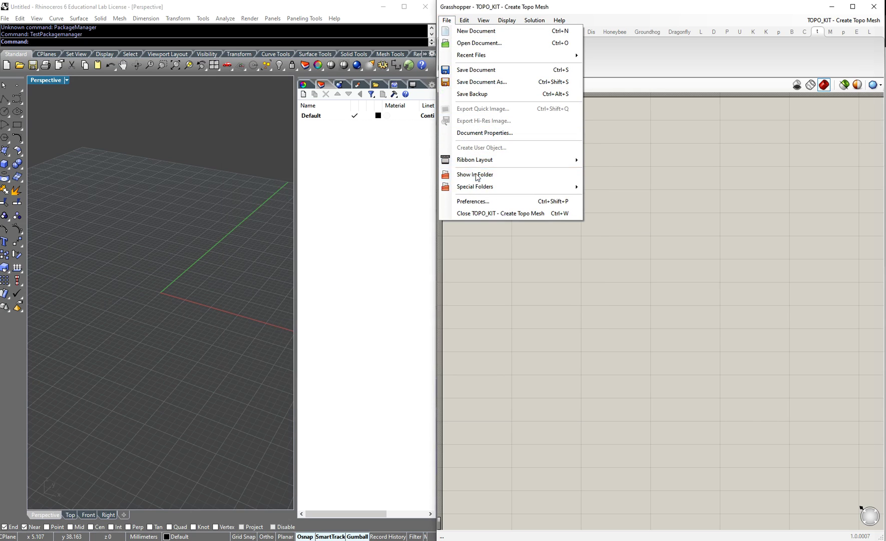
pyautogui.click(476, 174)
pyautogui.click(446, 22)
pyautogui.moveTo(476, 186)
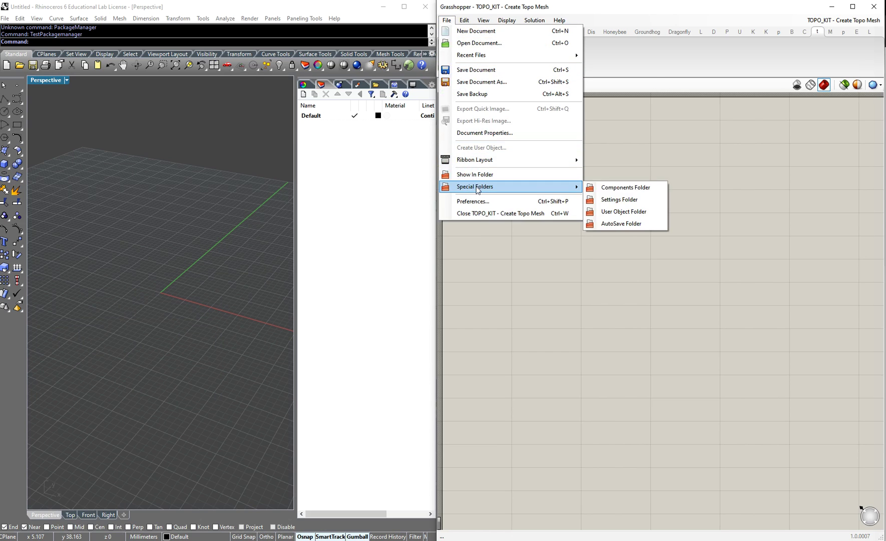
pyautogui.click(621, 189)
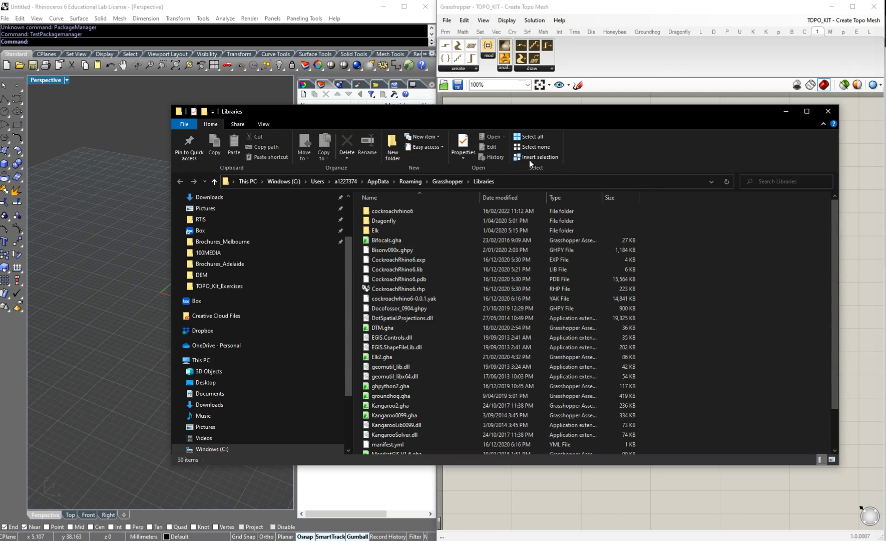
# Look through the plugin files in the Grasshopper Libraries folder and close the folder window.
pyautogui.scroll(-2, 392, 302)
pyautogui.scroll(2, 434, 268)
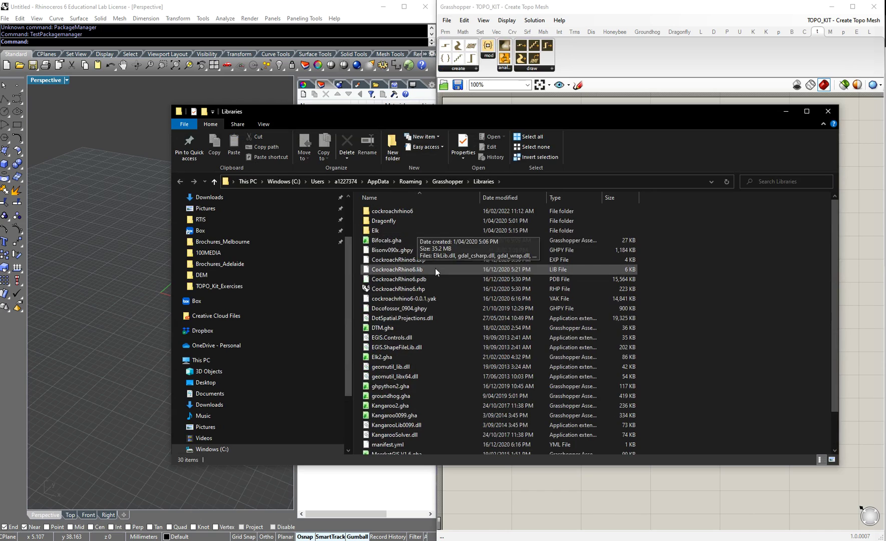
pyautogui.scroll(-2, 413, 301)
pyautogui.click(828, 111)
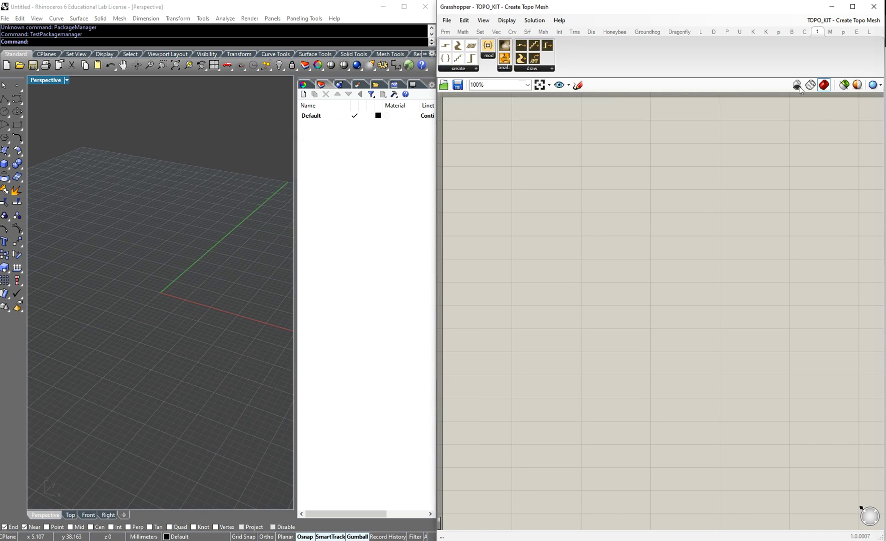
# Look over the paving kit, topo kit and plant kit component sets in the enlarged Grasshopper window, ending on topo kit.
pyautogui.click(853, 7)
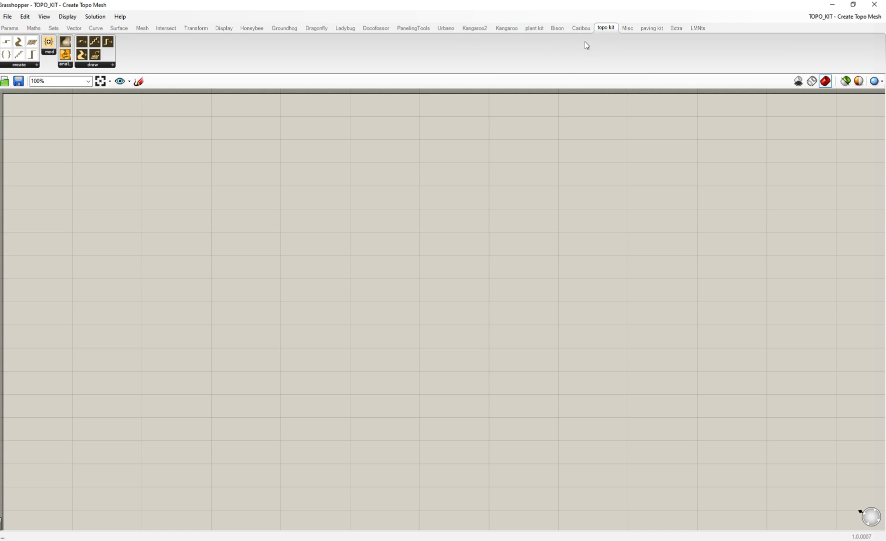
pyautogui.click(652, 29)
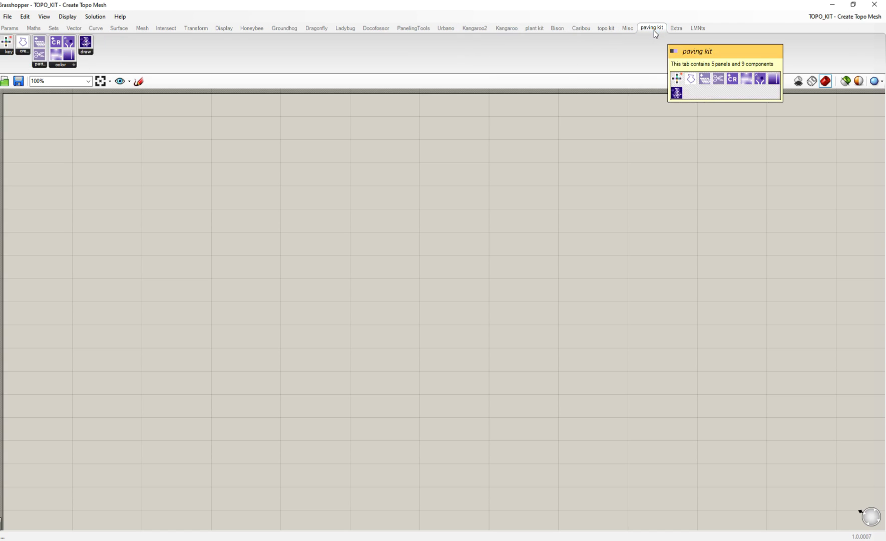
pyautogui.click(610, 29)
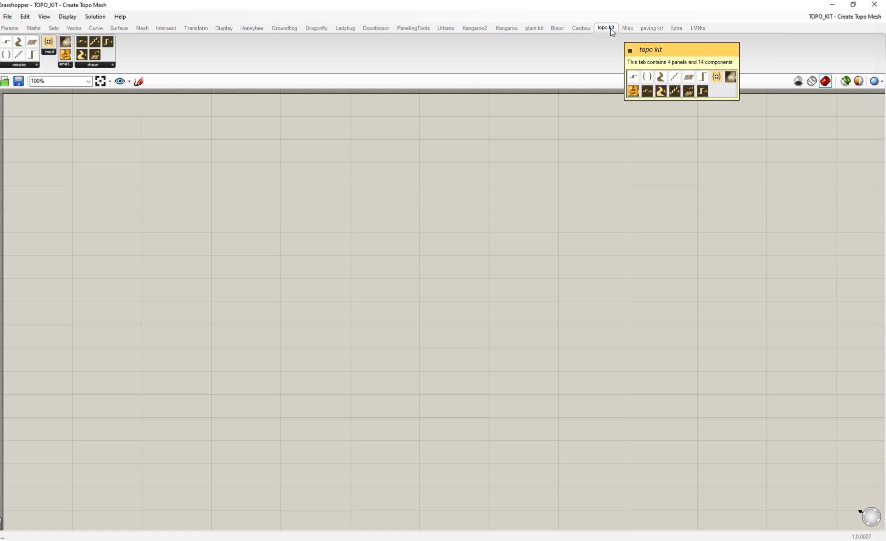
pyautogui.click(534, 28)
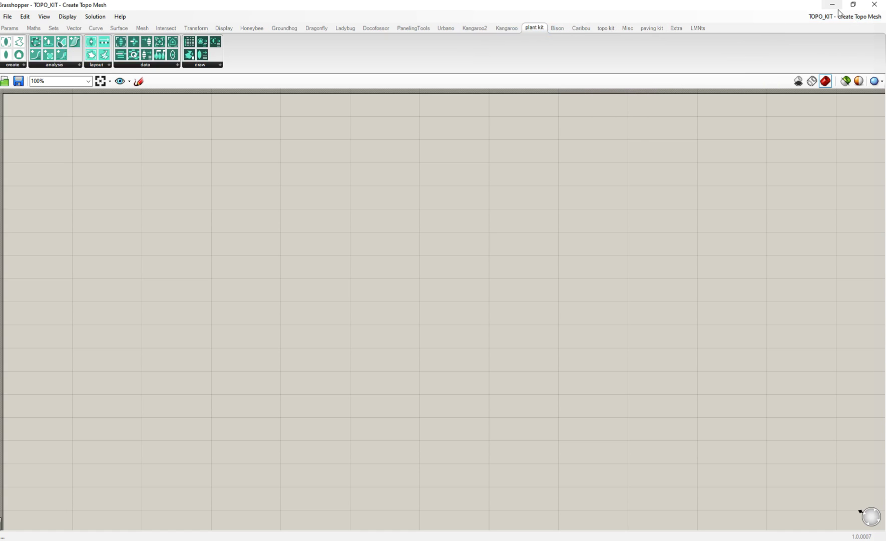
pyautogui.click(606, 28)
pyautogui.click(853, 4)
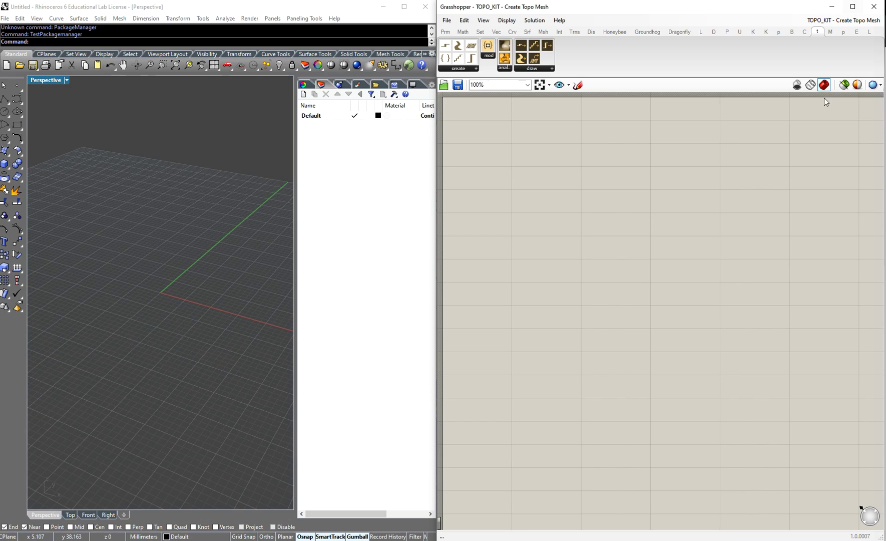
# Look through the topo kit components for creating, modifying, analysing and drawing.
pyautogui.click(476, 68)
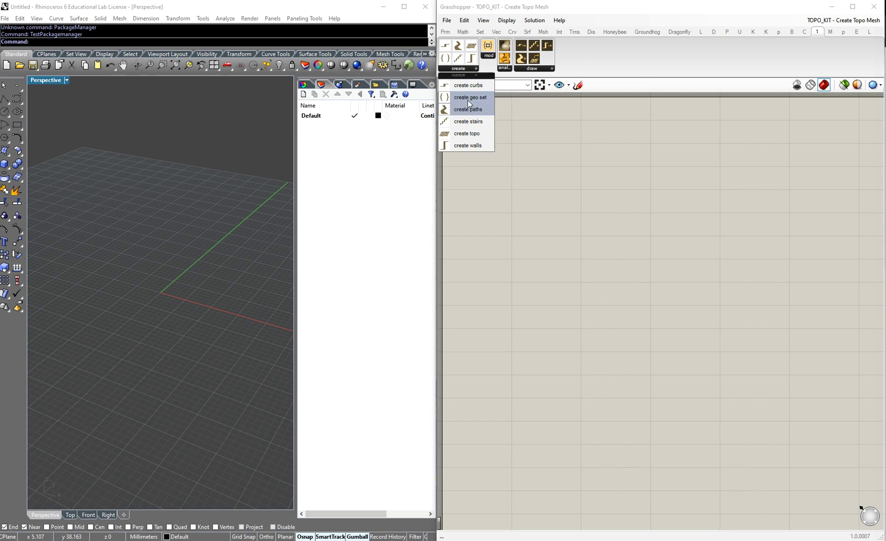
pyautogui.click(490, 56)
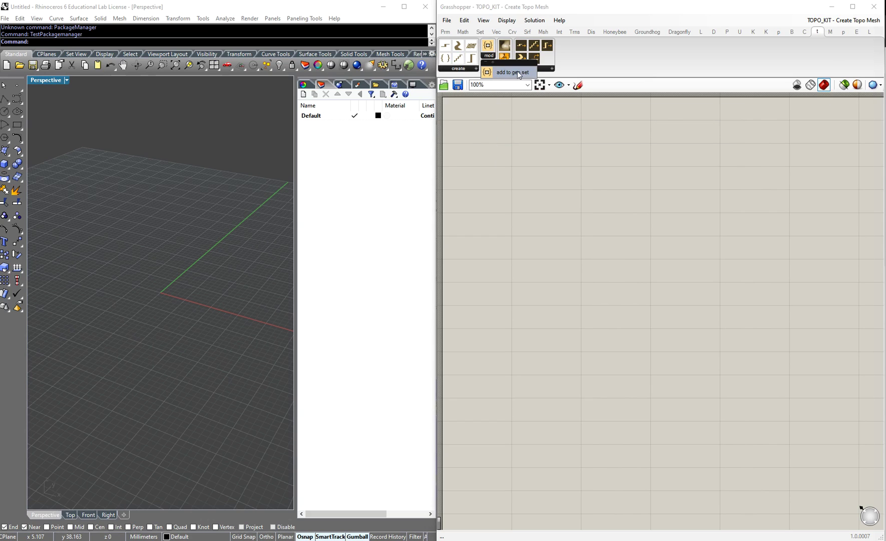
pyautogui.click(505, 69)
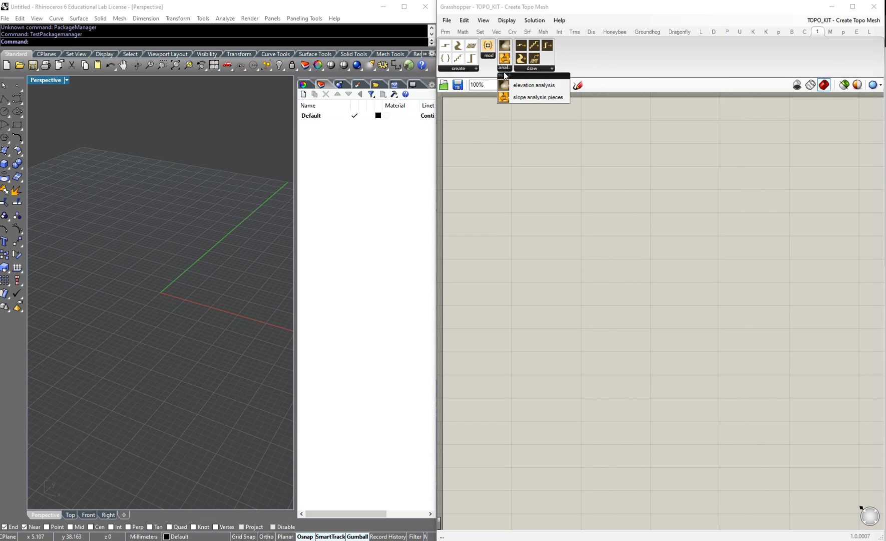
pyautogui.click(550, 68)
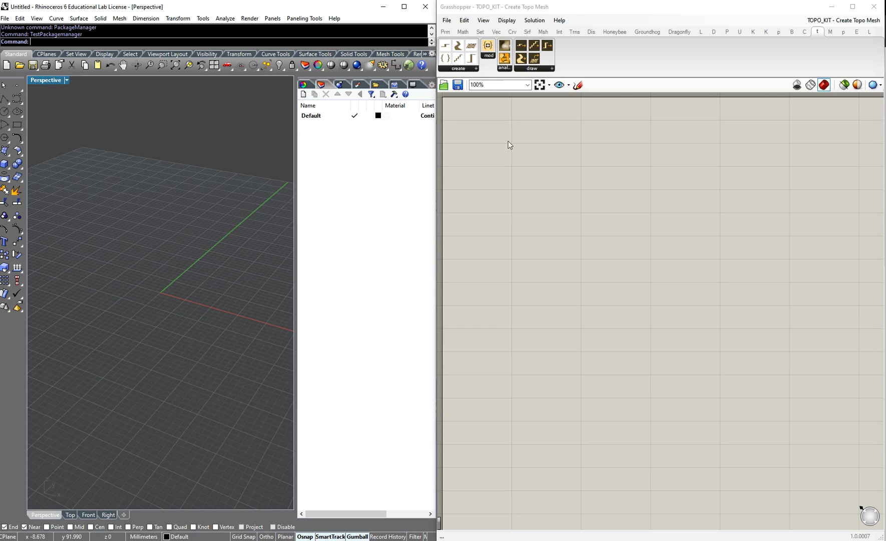
# Place an "add to geo set" component on the canvas, leaving free space beside its inputs.
pyautogui.moveTo(488, 47); pyautogui.dragTo(617, 219)
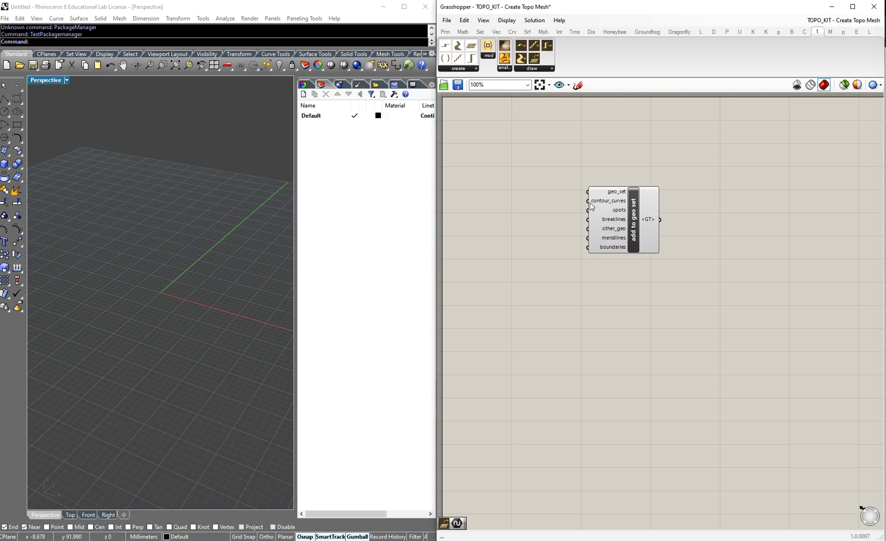
pyautogui.scroll(3, 627, 246)
pyautogui.scroll(-4, 745, 265)
pyautogui.scroll(2, 736, 228)
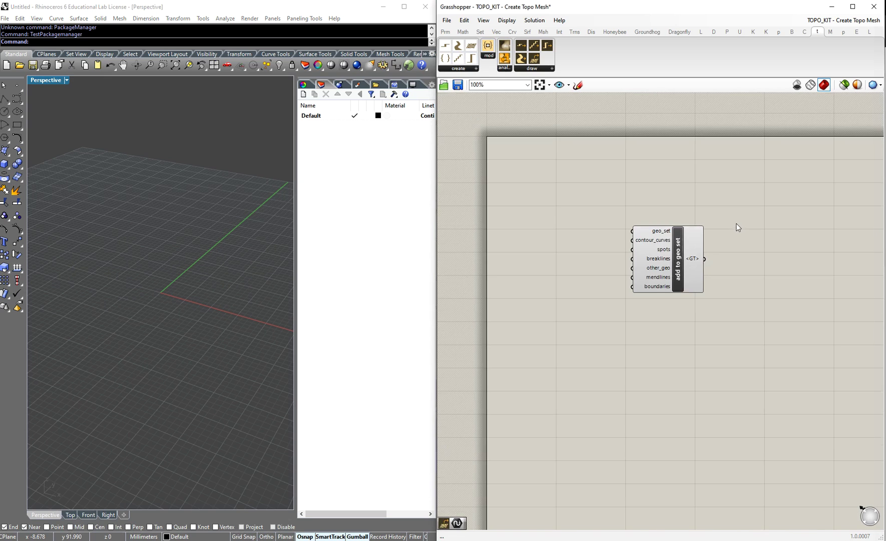
pyautogui.moveTo(676, 255); pyautogui.dragTo(742, 254)
pyautogui.click(686, 201)
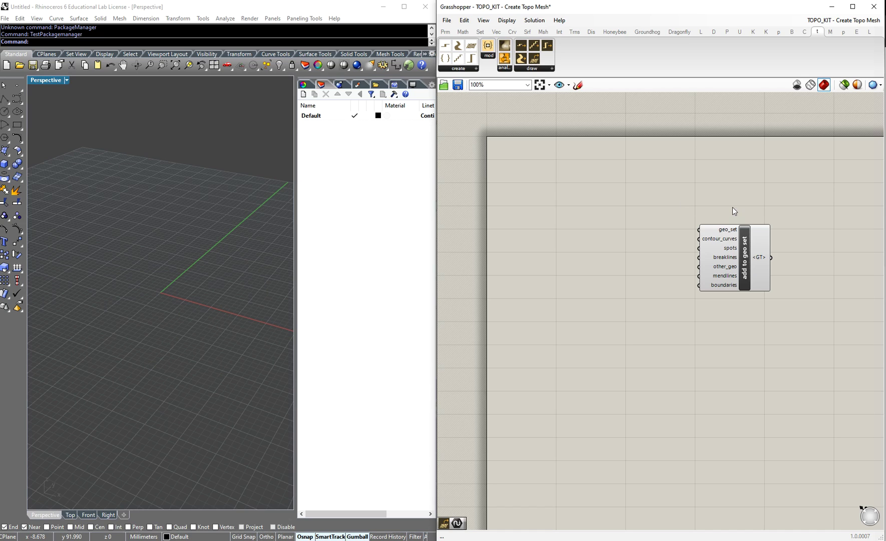
pyautogui.moveTo(745, 256); pyautogui.dragTo(773, 267)
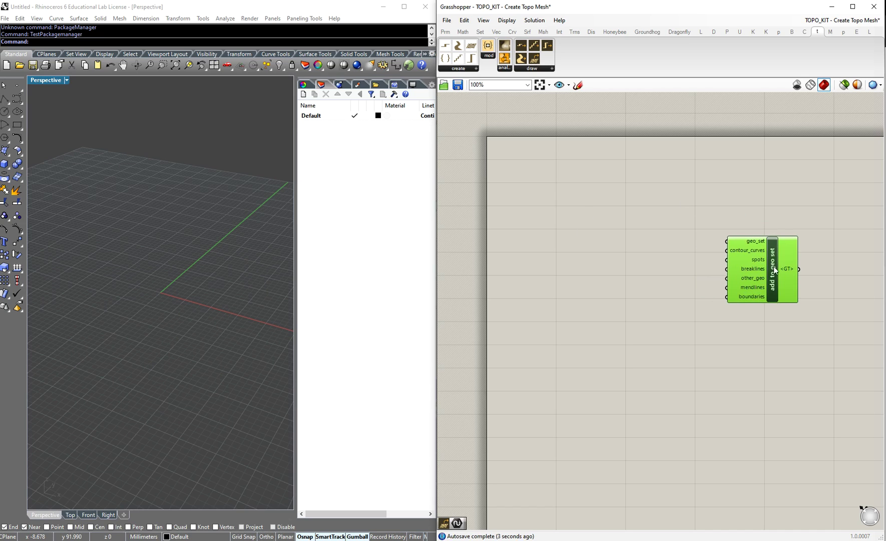
# Search for "geometry p" and add a Geometry Pipeline component on the input side of "add to geo set".
pyautogui.doubleClick(576, 247)
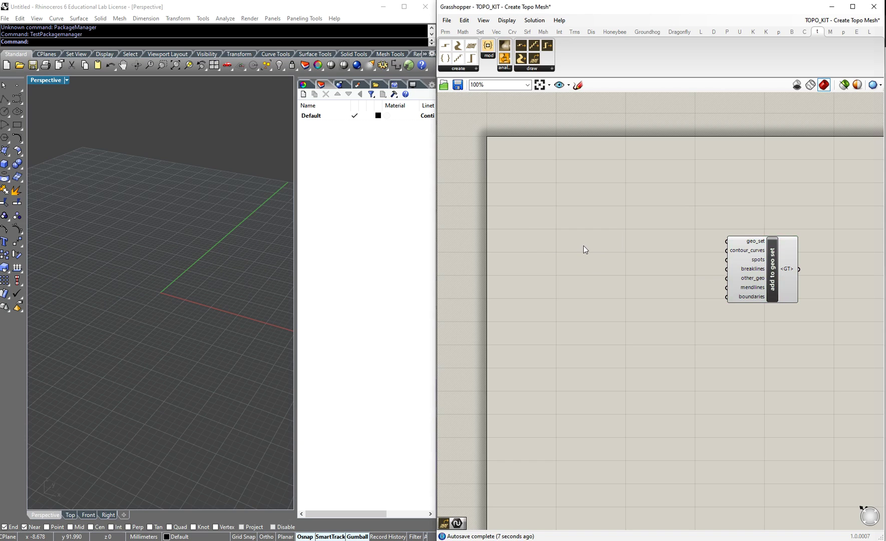
pyautogui.doubleClick(583, 245)
pyautogui.write('ge')
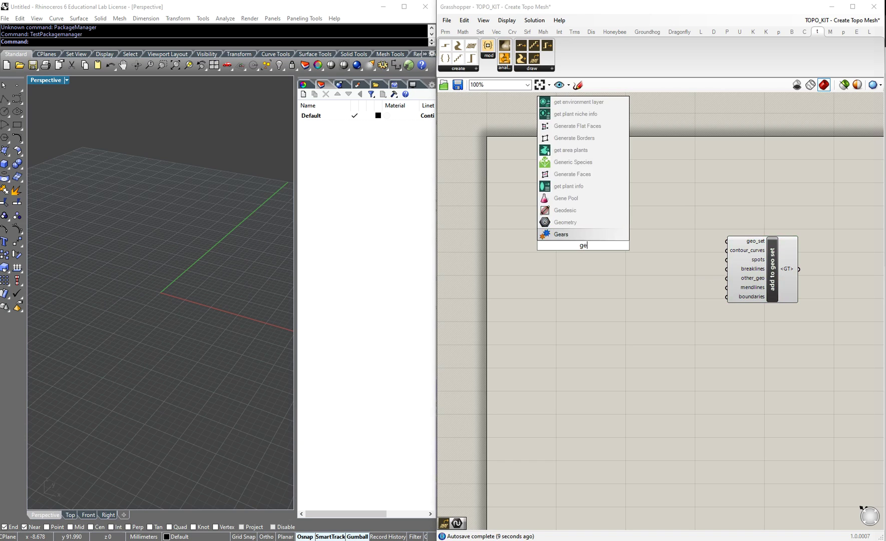
pyautogui.write('ometry p')
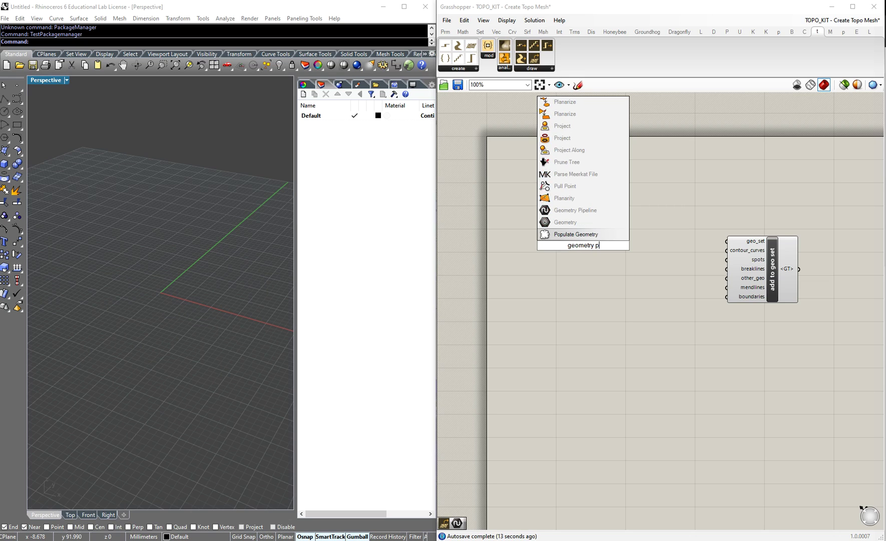
pyautogui.click(576, 210)
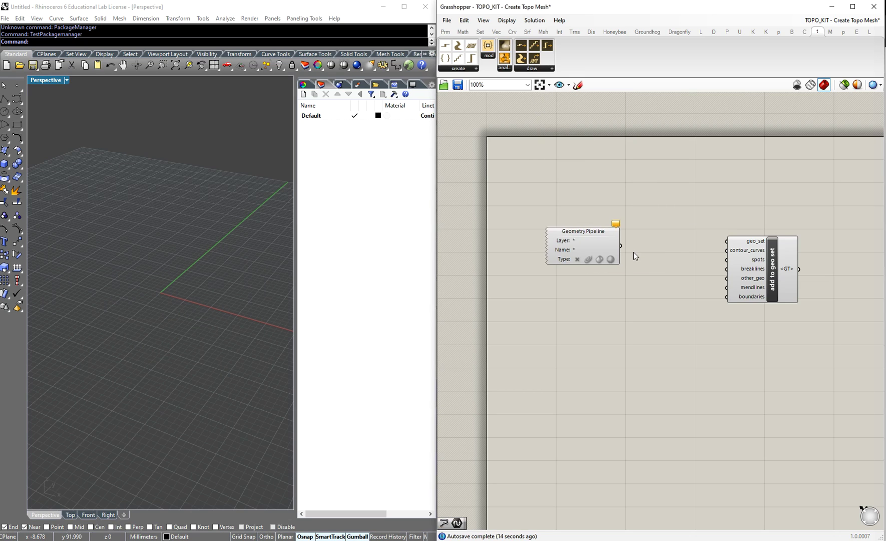
pyautogui.scroll(2, 634, 252)
pyautogui.moveTo(538, 243); pyautogui.dragTo(569, 255)
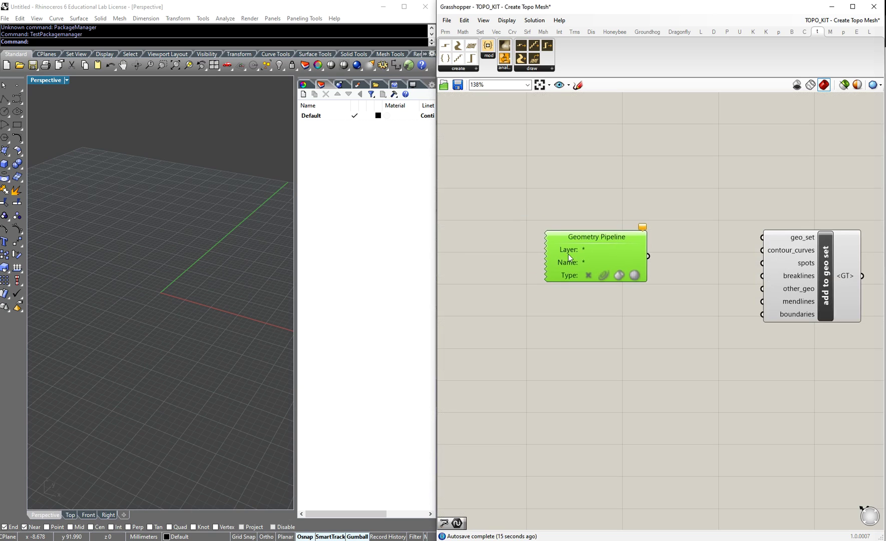
# Start a new Rhino file from the Large Objects - Meters template and maximize the Perspective viewport.
pyautogui.click(7, 65)
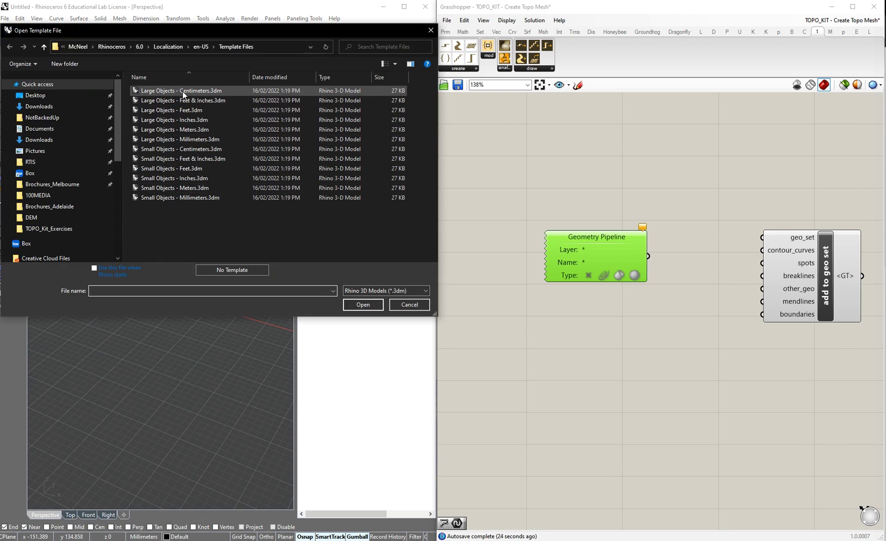
pyautogui.click(177, 110)
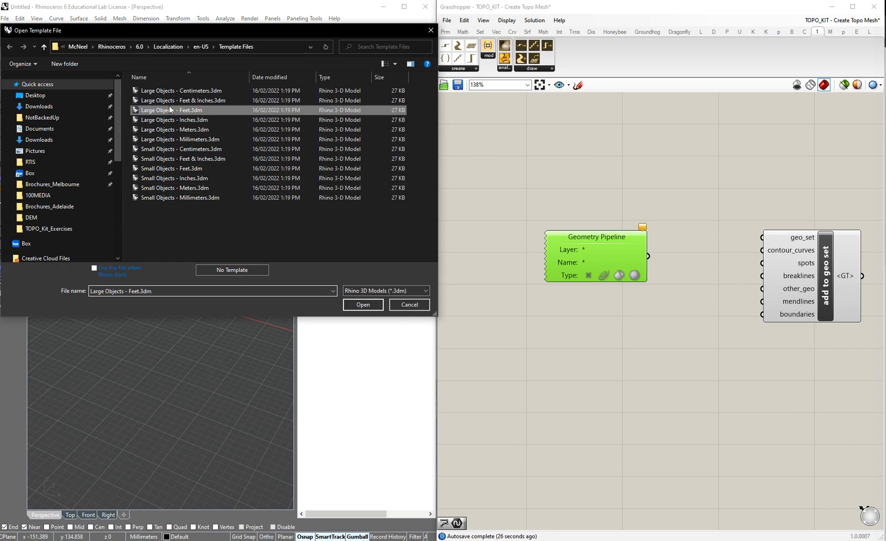
pyautogui.click(184, 130)
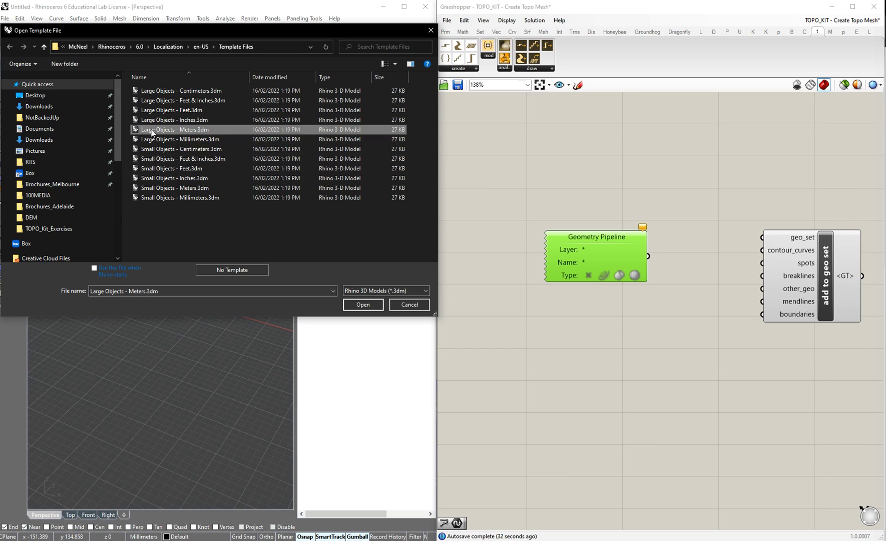
pyautogui.doubleClick(181, 129)
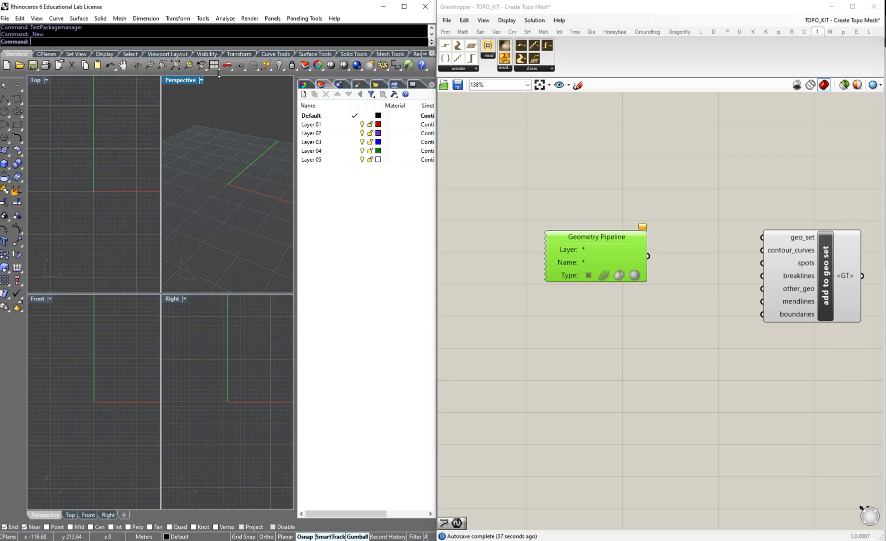
pyautogui.doubleClick(175, 81)
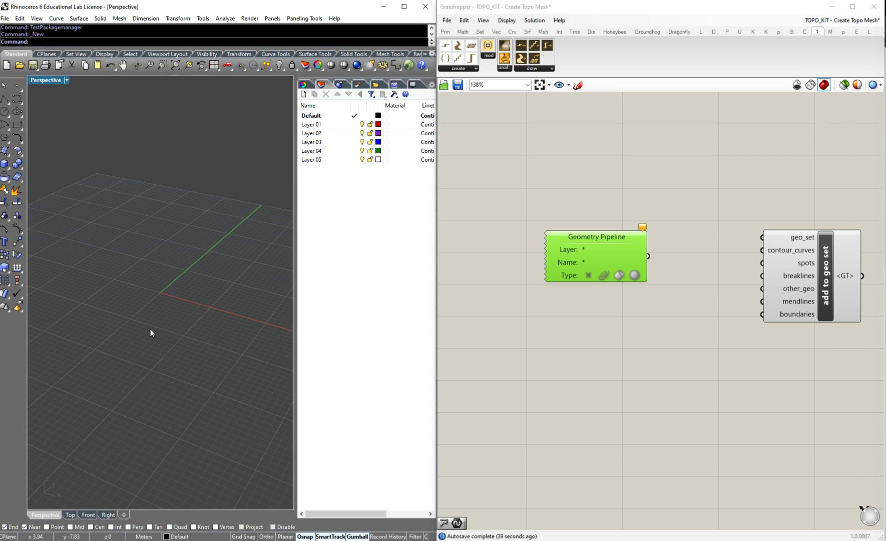
# Delete Layer 01 through Layer 05, keeping only the Default layer.
pyautogui.click(318, 126)
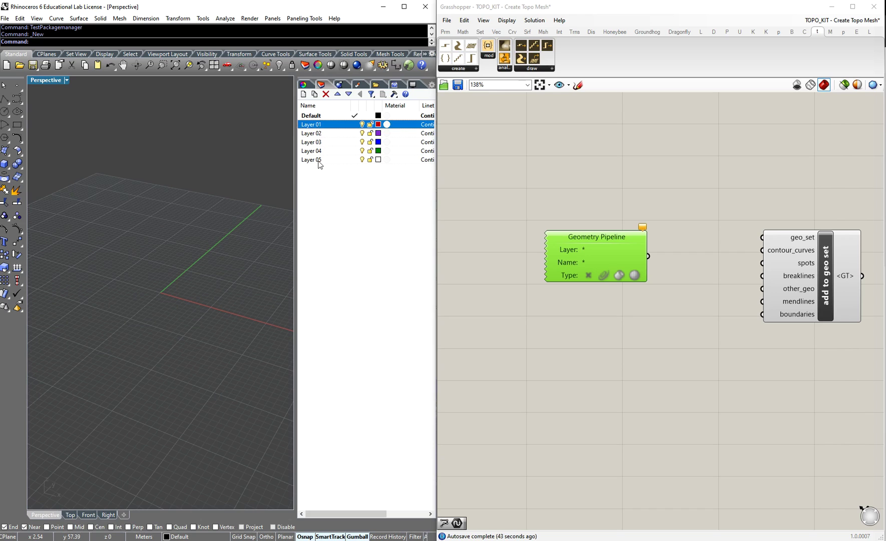
pyautogui.keyDown('shift'); pyautogui.click(316, 160); pyautogui.keyUp('shift')
pyautogui.click(325, 94)
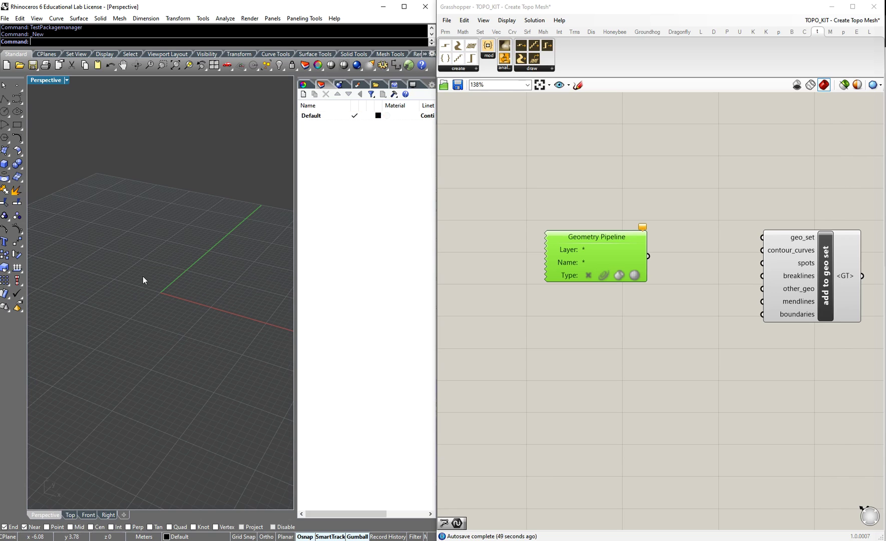
# Set the Geometry Pipeline's layer filter to Contours.
pyautogui.scroll(-2, 558, 248)
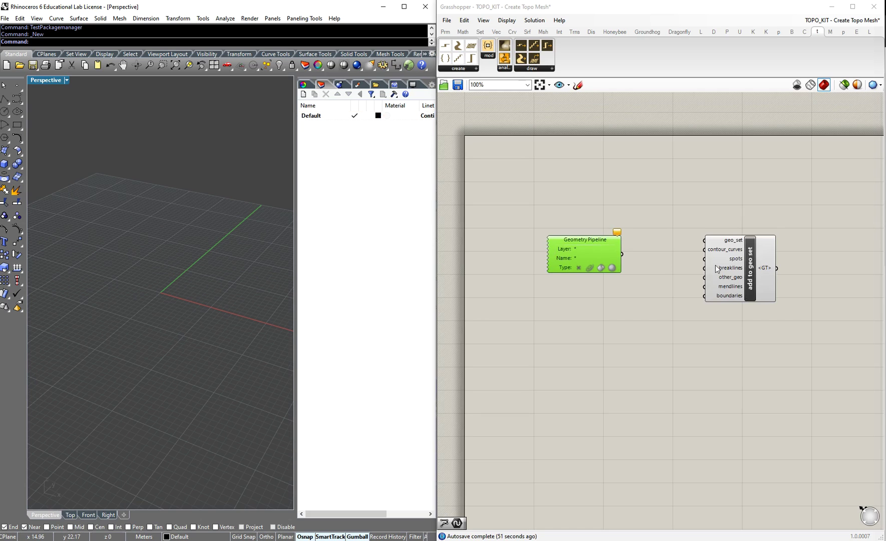
pyautogui.scroll(3, 682, 281)
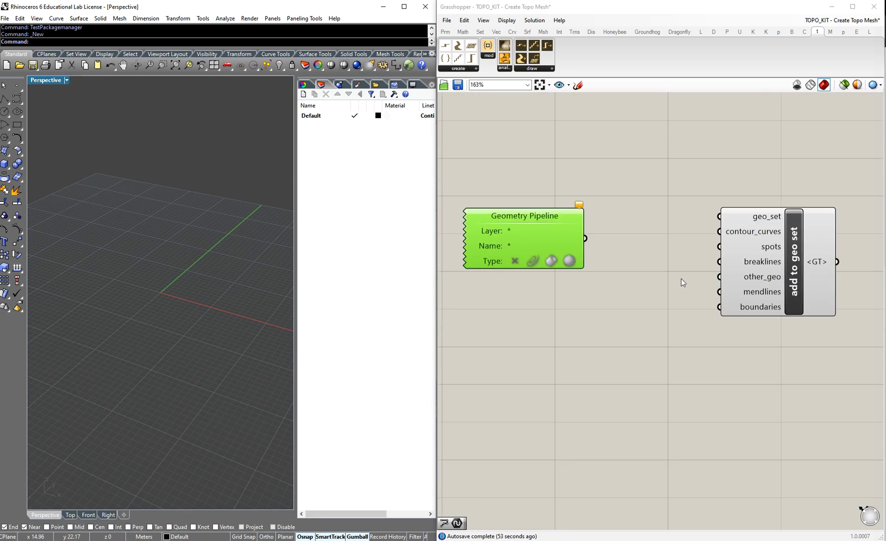
pyautogui.moveTo(535, 261); pyautogui.dragTo(529, 239)
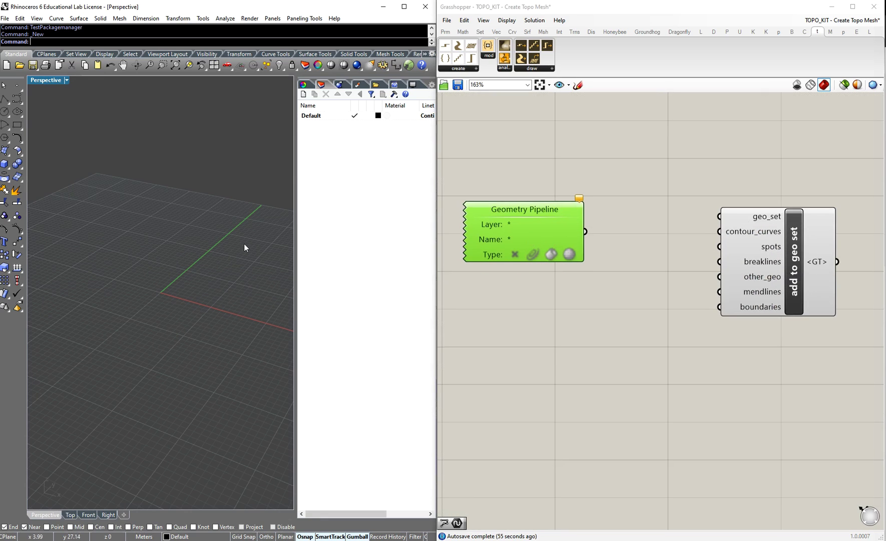
pyautogui.doubleClick(512, 225)
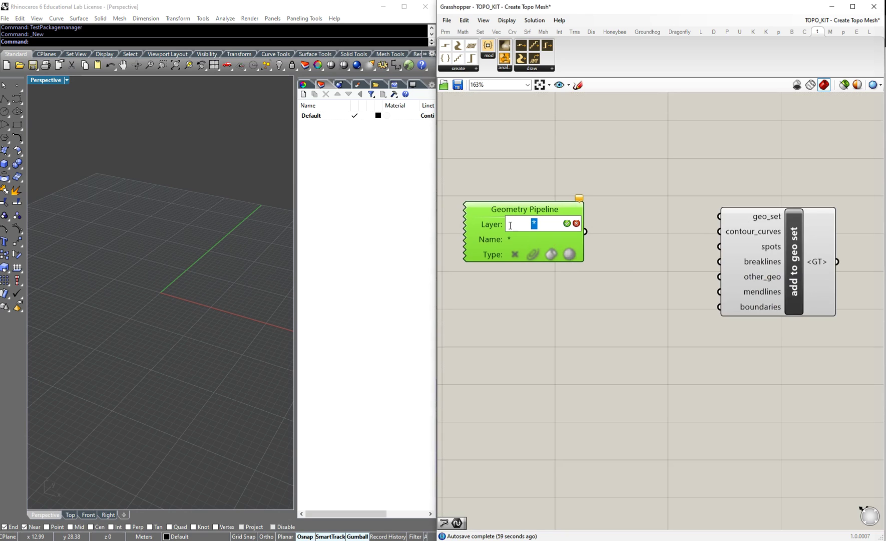
pyautogui.write('Contours')
pyautogui.click(567, 224)
pyautogui.click(567, 292)
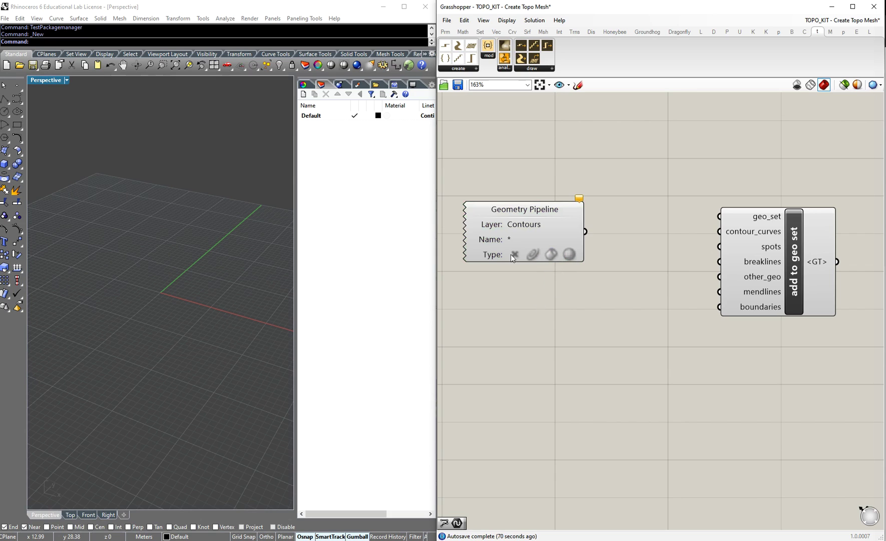
# Set the Geometry Pipeline's type filter to curves and move the component closer to "add to geo set".
pyautogui.doubleClick(532, 254)
pyautogui.click(553, 290)
pyautogui.moveTo(499, 240); pyautogui.dragTo(517, 245)
pyautogui.click(582, 316)
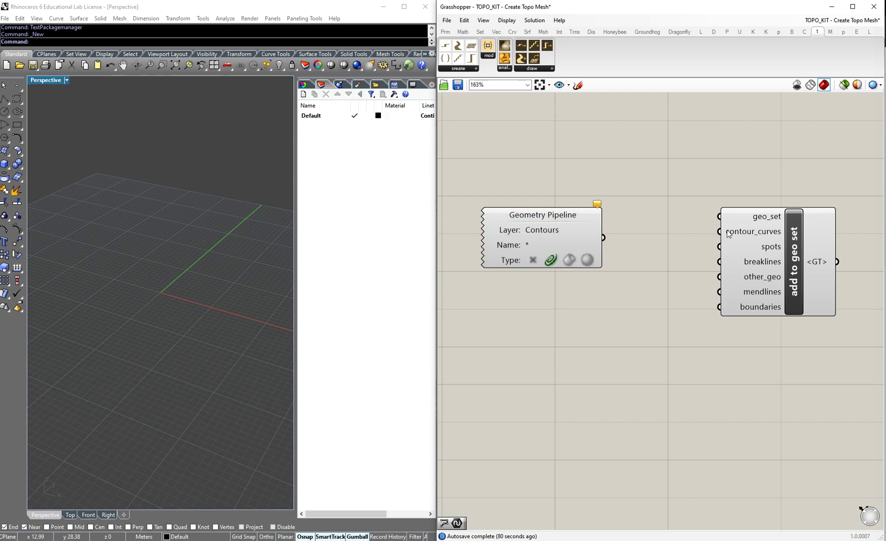
pyautogui.moveTo(602, 237); pyautogui.dragTo(658, 246)
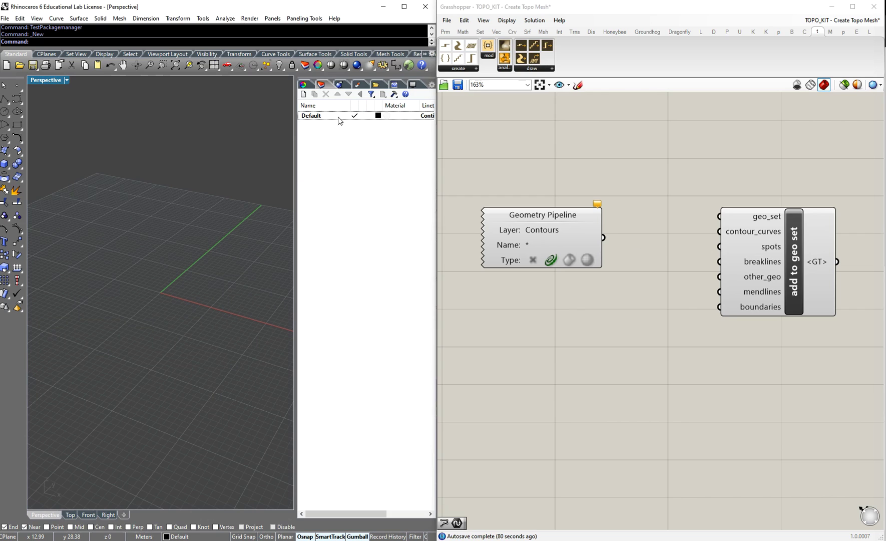
# Create a new Rhino layer named Contours and make it the current layer.
pyautogui.click(303, 94)
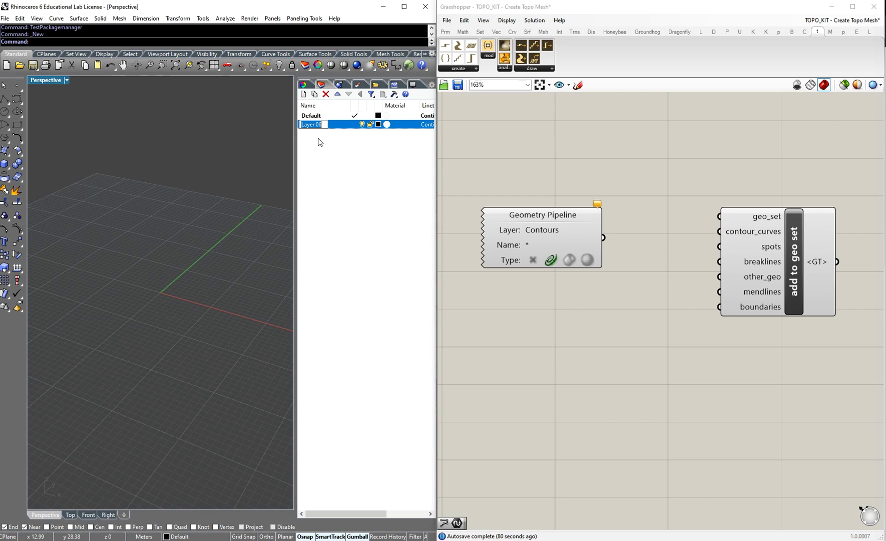
pyautogui.write('Contours')
pyautogui.press('Return')
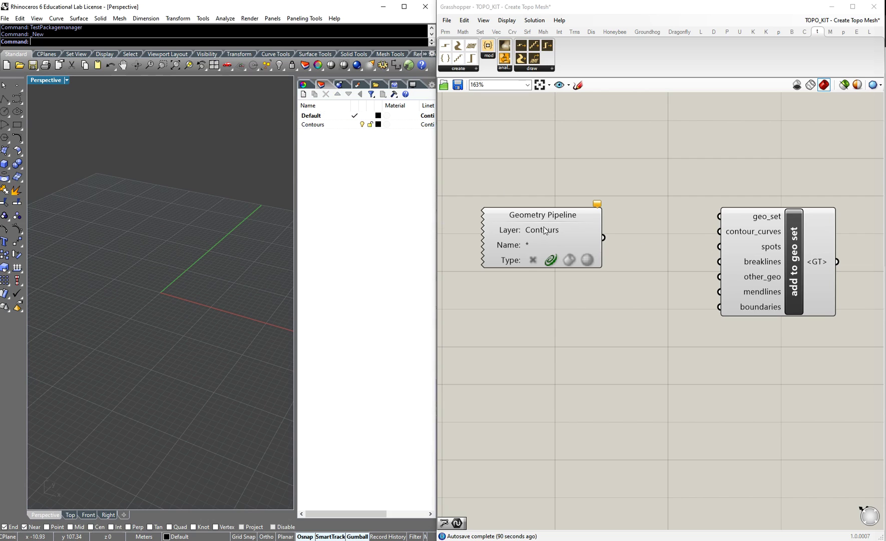
pyautogui.moveTo(299, 165); pyautogui.dragTo(278, 164)
pyautogui.doubleClick(310, 126)
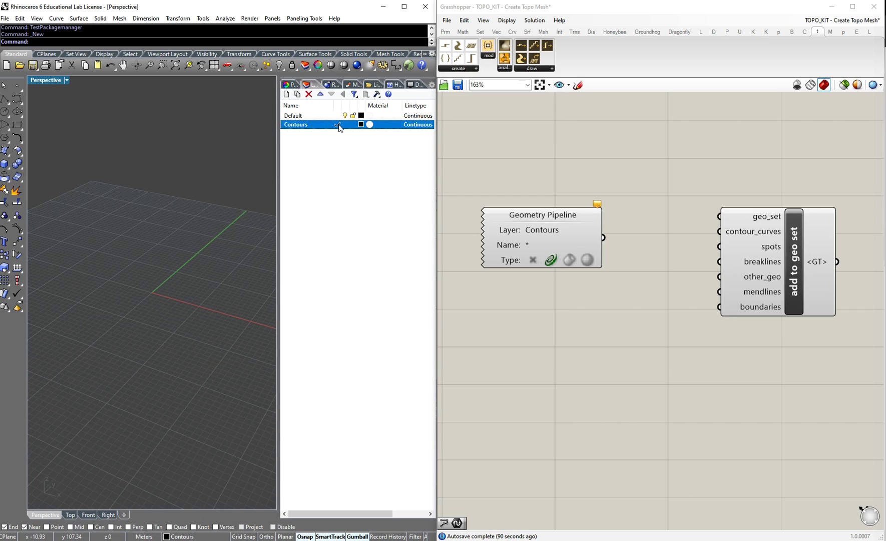
# Set the Contours layer's color to light green with RGB 180, 214, 108.
pyautogui.click(361, 125)
pyautogui.click(254, 218)
pyautogui.moveTo(275, 187); pyautogui.dragTo(268, 177)
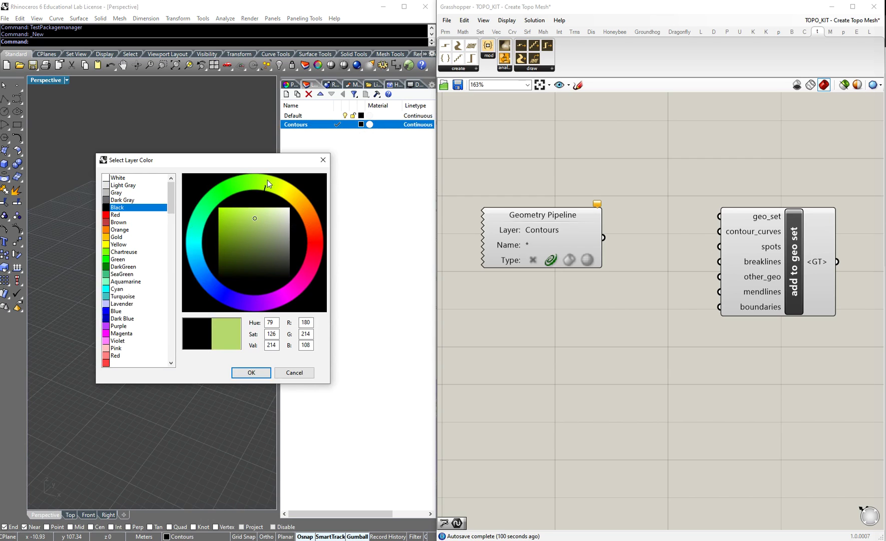
pyautogui.click(249, 373)
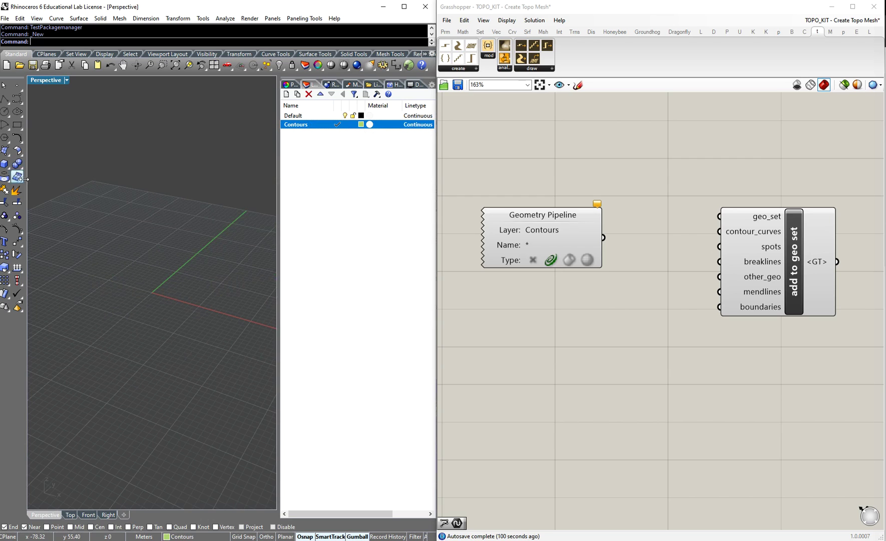
# Draw a circle with a diameter of 40 m centered on the origin in the Top view.
pyautogui.click(71, 514)
pyautogui.scroll(-2, 150, 313)
pyautogui.click(5, 112)
pyautogui.click(149, 301)
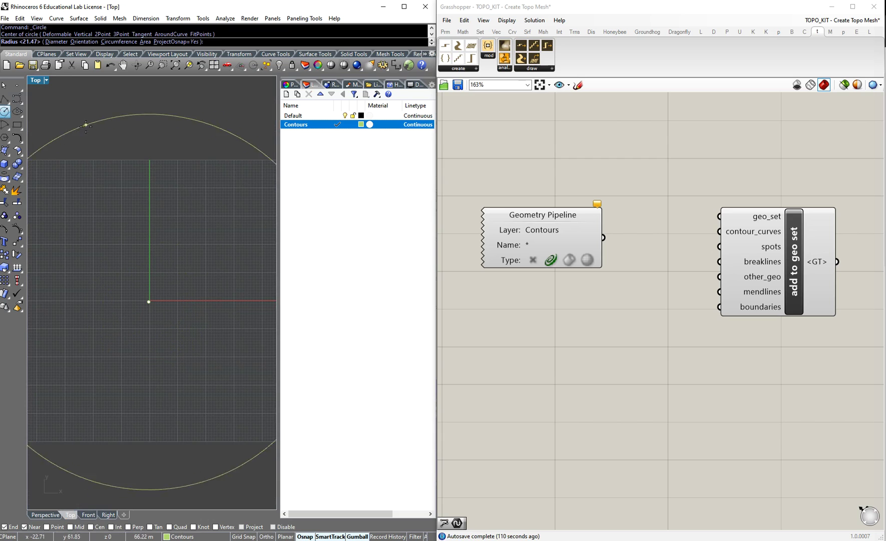
pyautogui.click(56, 42)
pyautogui.write('40')
pyautogui.press('Return')
pyautogui.scroll(-2, 148, 249)
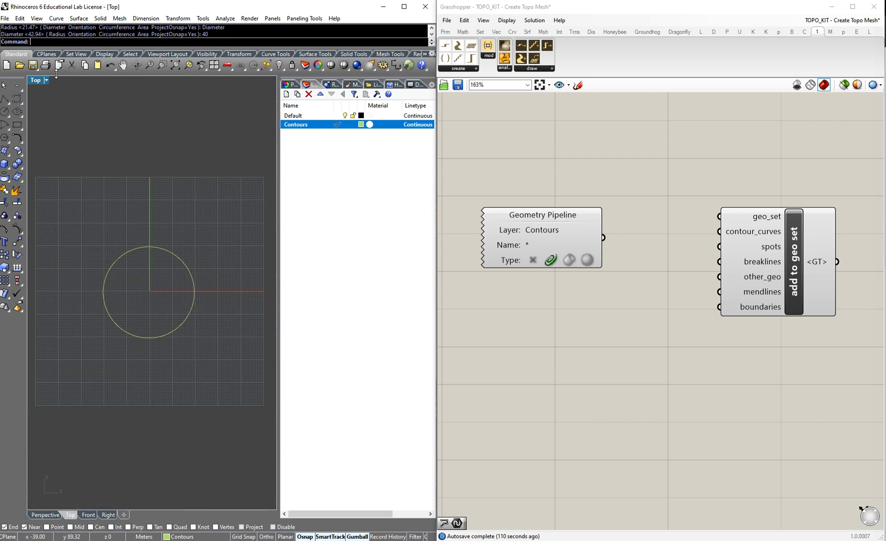
# Draw a larger circle about 67 m in diameter, concentric with the 40 m circle at the origin.
pyautogui.click(4, 111)
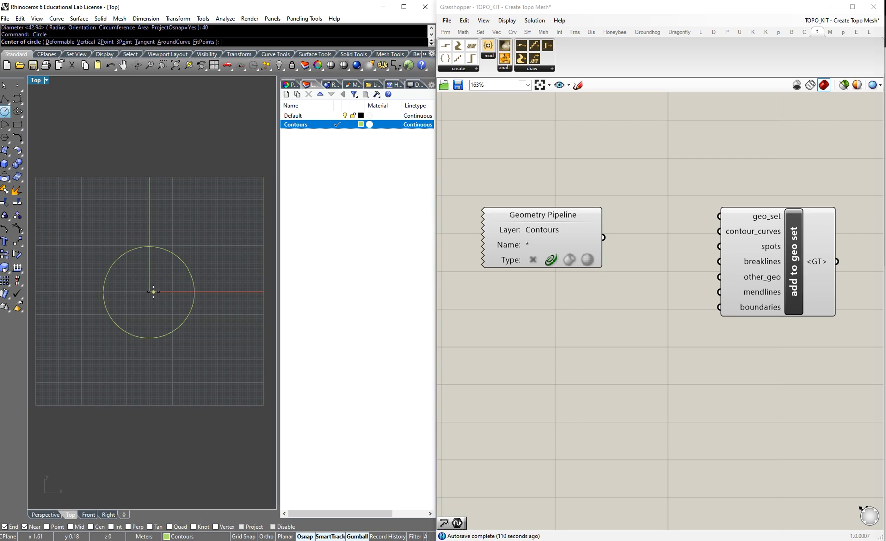
pyautogui.click(150, 291)
pyautogui.press('Return')
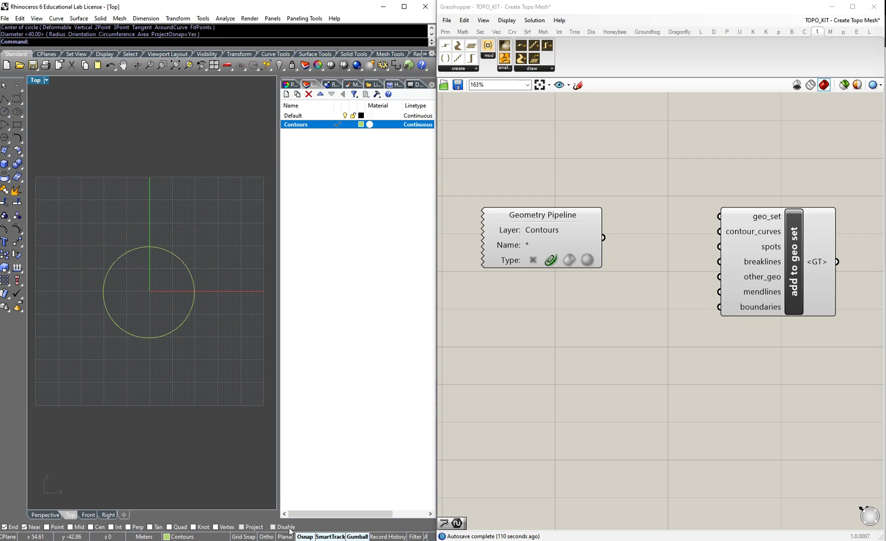
pyautogui.scroll(3, 152, 287)
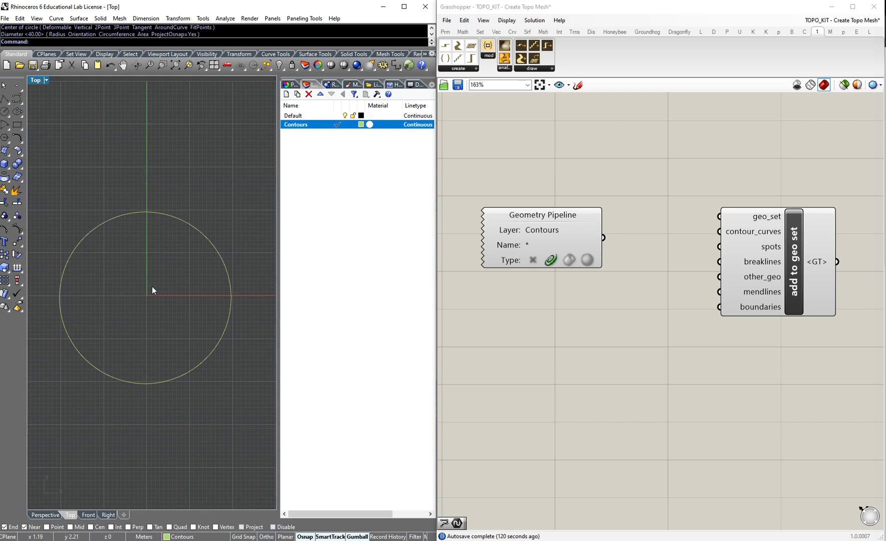
pyautogui.scroll(-3, 228, 468)
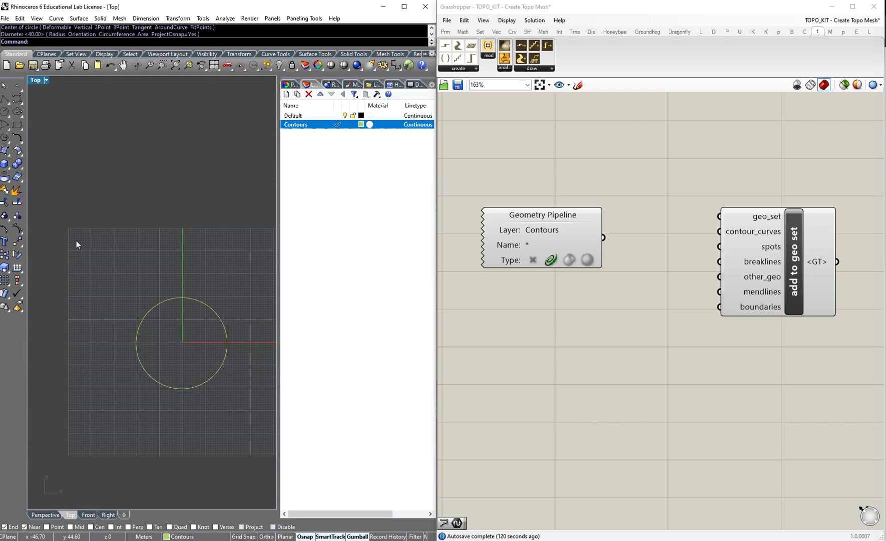
pyautogui.click(5, 111)
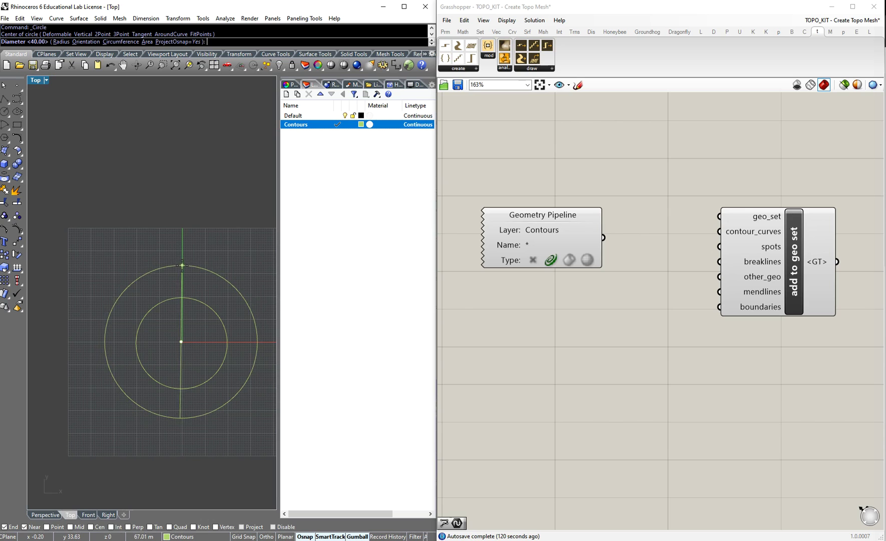
pyautogui.click(182, 265)
pyautogui.scroll(-8, 165, 260)
pyautogui.scroll(8, 196, 307)
pyautogui.scroll(-3, 115, 223)
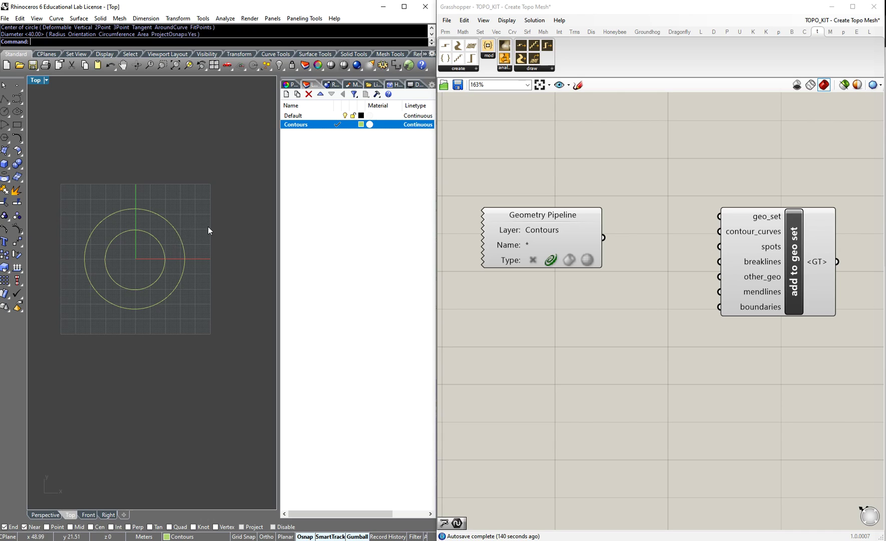
# Draw a long, slightly slanted single-segment polyline to the right of the two concentric circles.
pyautogui.scroll(-1, 668, 288)
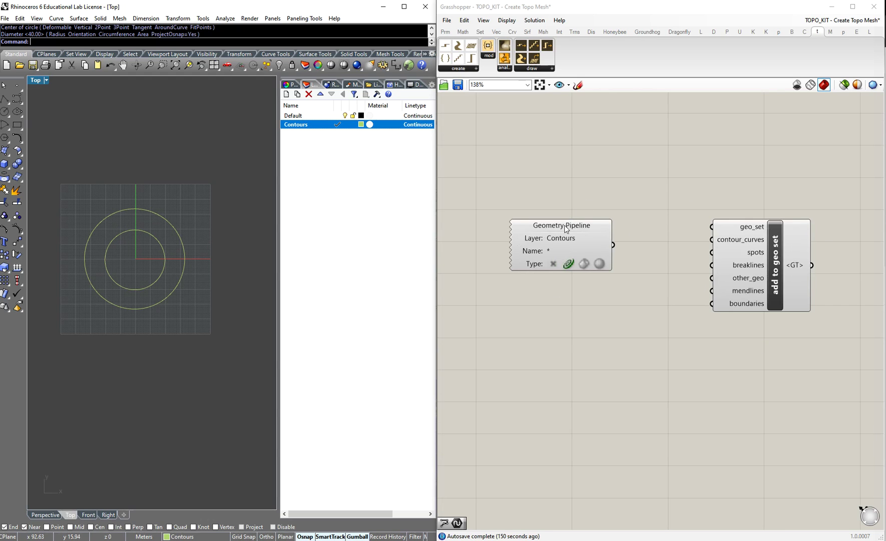
pyautogui.scroll(1, 109, 233)
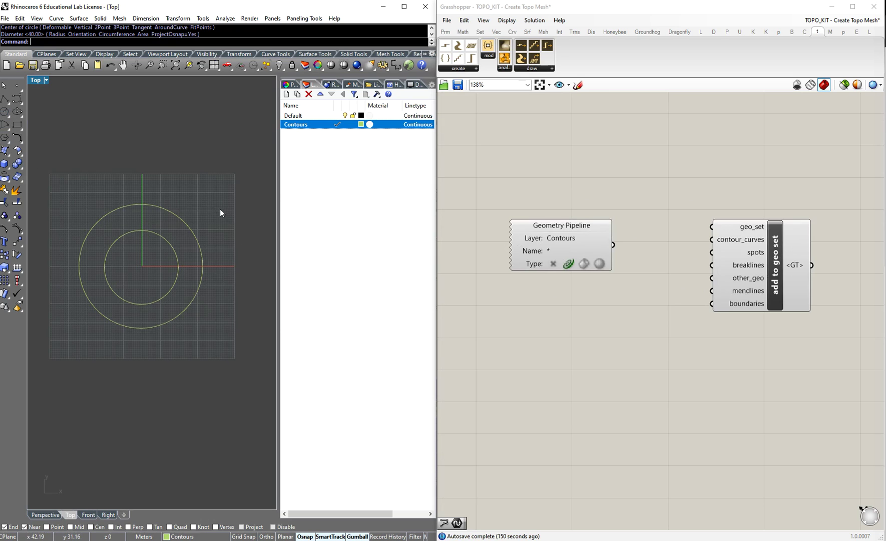
pyautogui.scroll(-1, 187, 214)
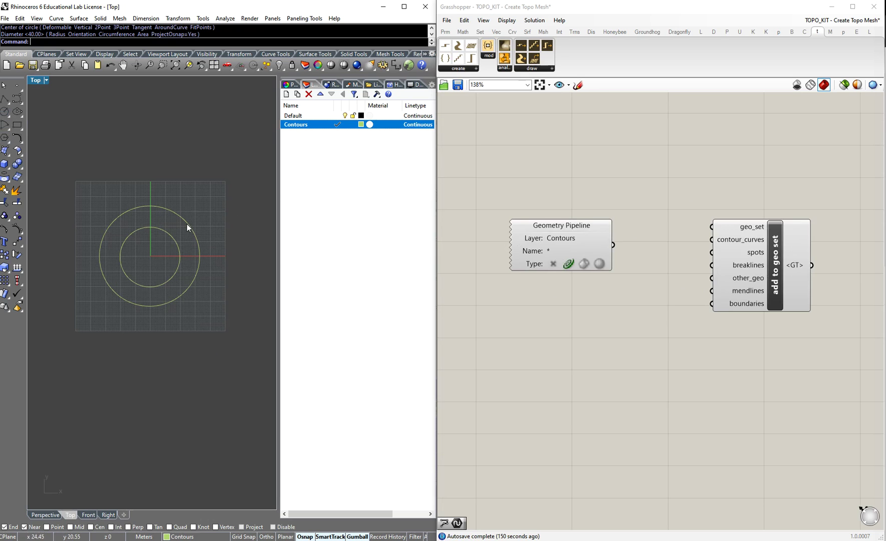
pyautogui.click(17, 99)
pyautogui.scroll(-2, 219, 183)
pyautogui.scroll(2, 251, 188)
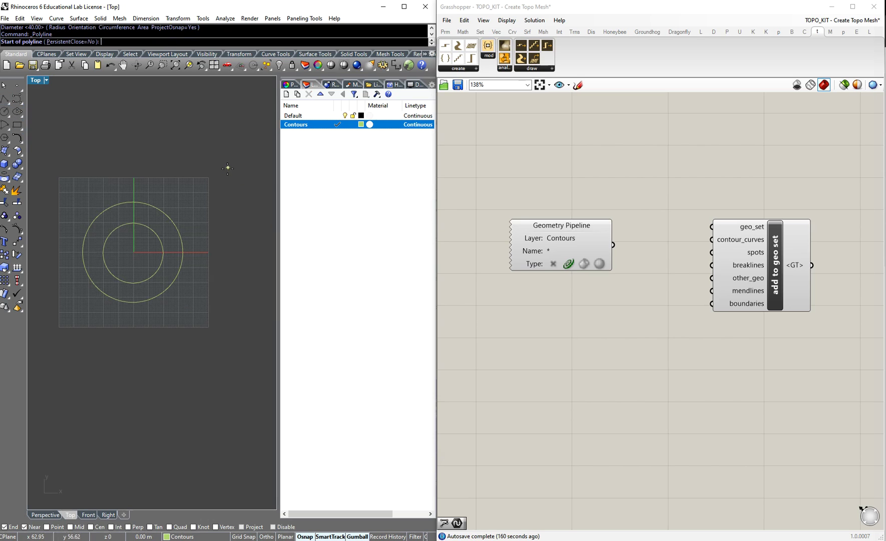
pyautogui.click(243, 150)
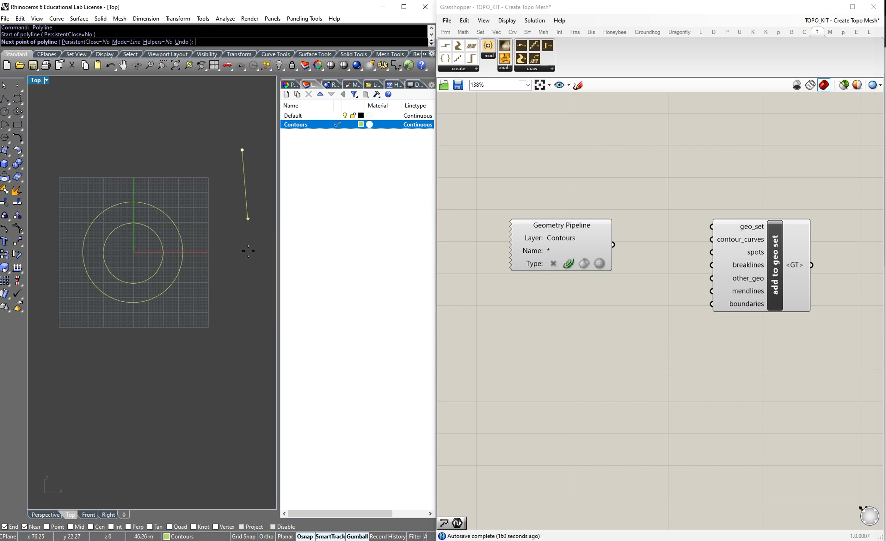
pyautogui.click(220, 378)
pyautogui.scroll(-2, 108, 278)
pyautogui.press('Return')
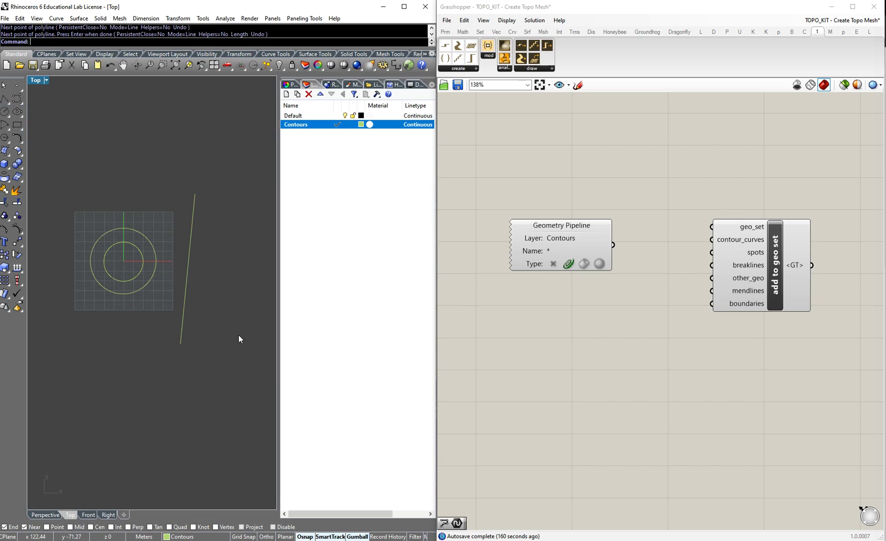
pyautogui.click(17, 136)
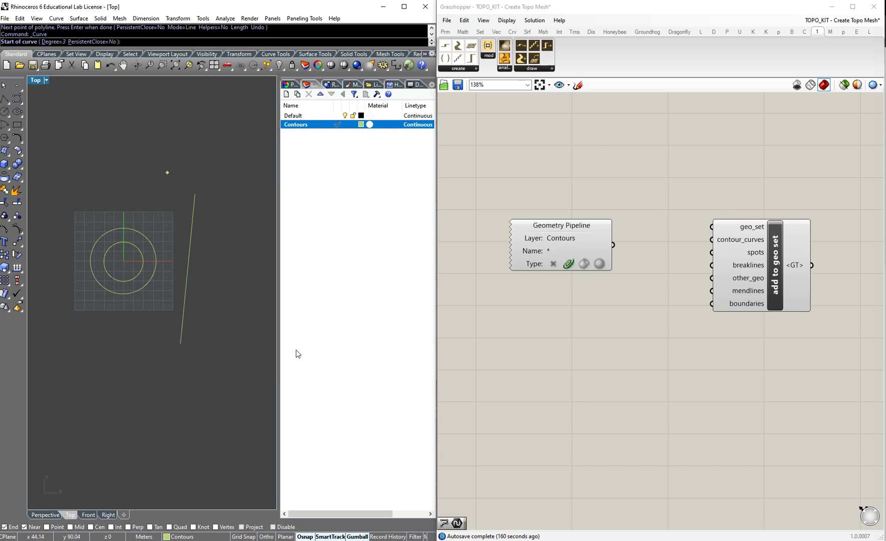
pyautogui.click(214, 348)
pyautogui.click(234, 309)
pyautogui.click(217, 248)
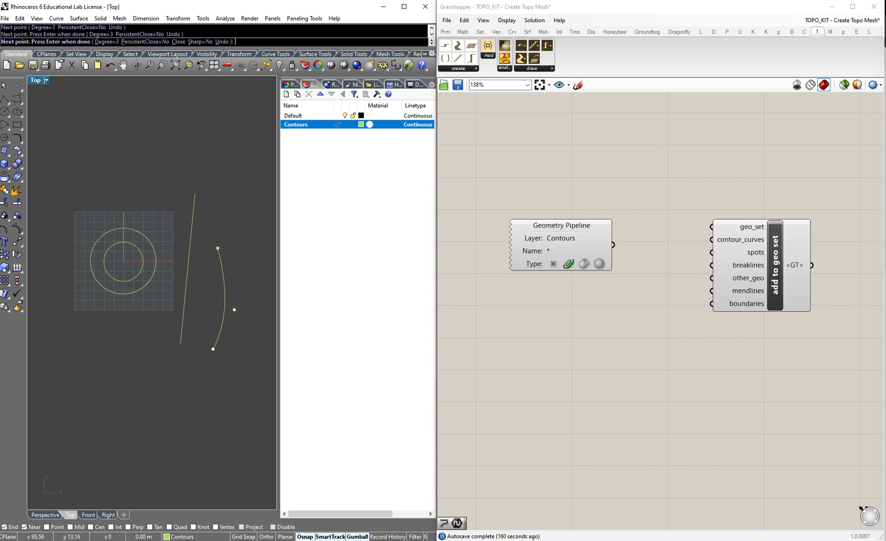
pyautogui.press('Escape')
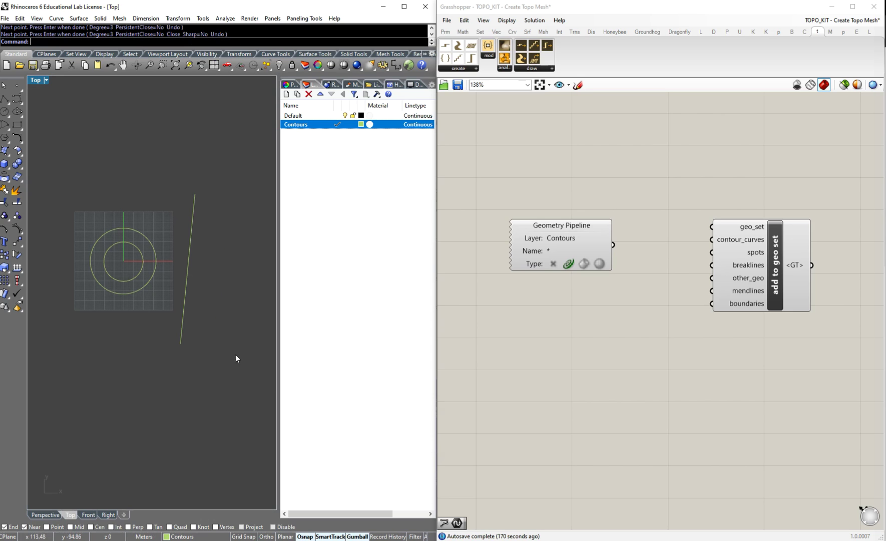
# Draw an S-shaped degree 3 control-point curve to the right of the straight polyline.
pyautogui.click(17, 98)
pyautogui.click(192, 367)
pyautogui.click(234, 336)
pyautogui.click(217, 279)
pyautogui.click(215, 235)
pyautogui.click(232, 193)
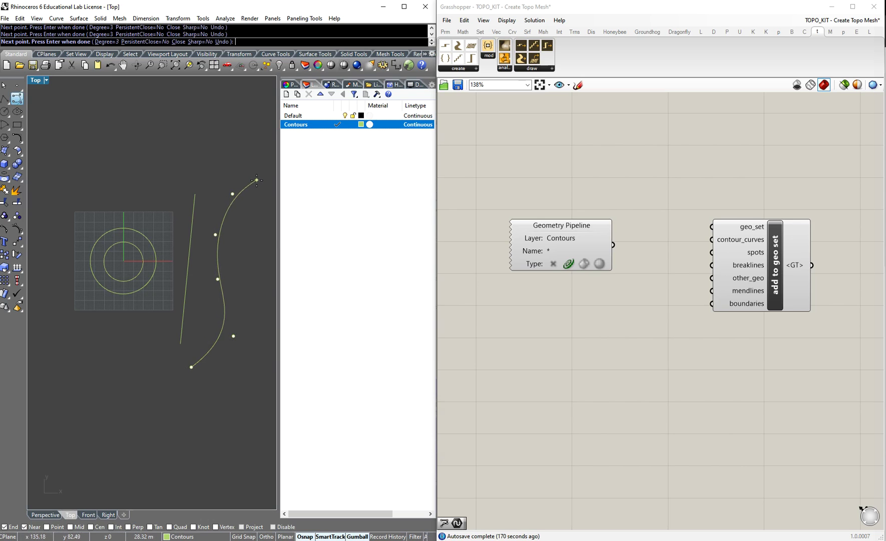
pyautogui.rightClick(257, 178)
# Draw two concentric circles to the right of the S-shaped curve, the outer one about 70 m in diameter.
pyautogui.moveTo(267, 232); pyautogui.dragTo(198, 223, button='right')
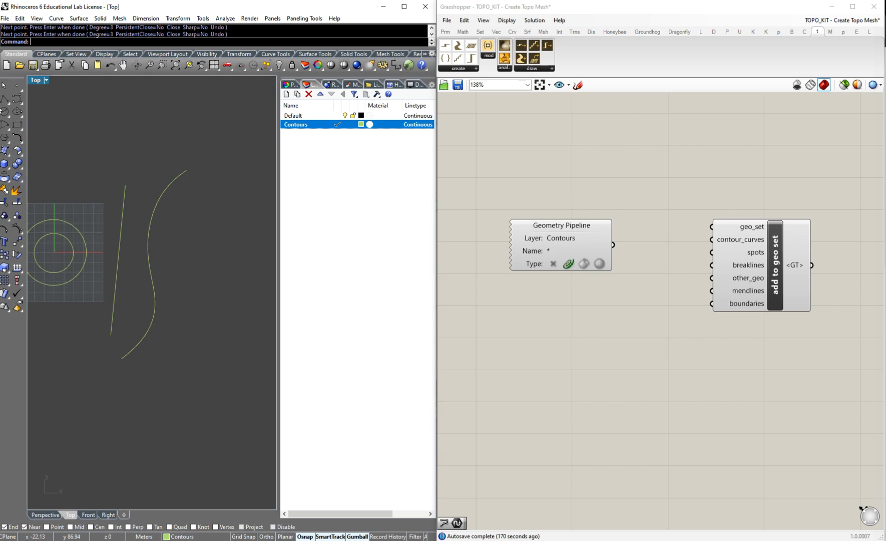
pyautogui.click(5, 125)
pyautogui.click(205, 263)
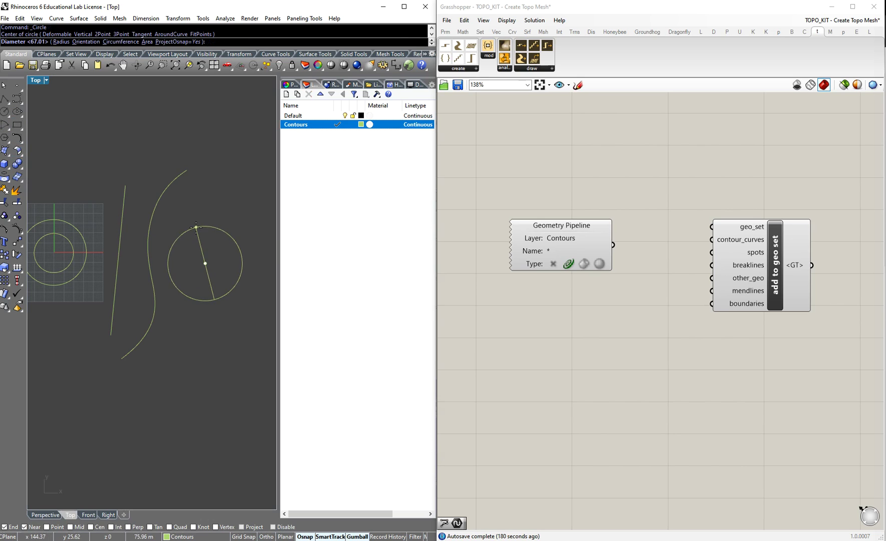
pyautogui.click(196, 230)
pyautogui.scroll(3, 205, 262)
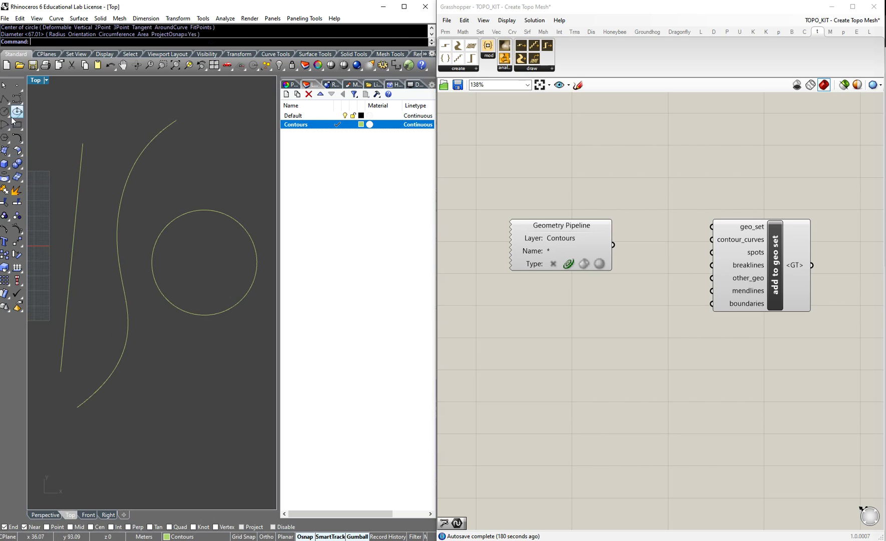
pyautogui.rightClick(221, 271)
pyautogui.click(205, 262)
pyautogui.click(205, 236)
pyautogui.scroll(-1, 61, 481)
# View all the drawn contour curves in the Perspective view.
pyautogui.click(45, 515)
pyautogui.scroll(-5, 154, 364)
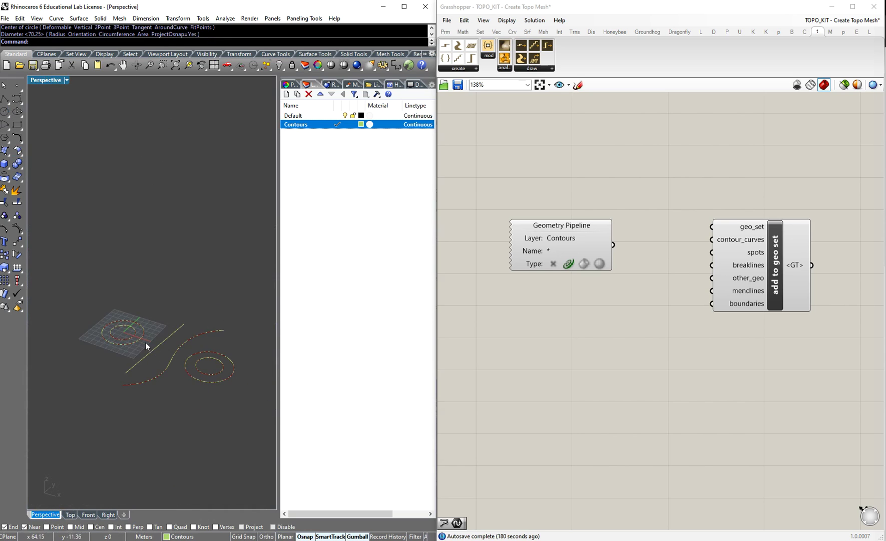
pyautogui.scroll(2, 187, 371)
# Start saving the Rhino model and choose the folder Box > Teaching > YouTube_VIDEO_Tutorials > LAND_KIT > TOPO_KIT.
pyautogui.click(33, 65)
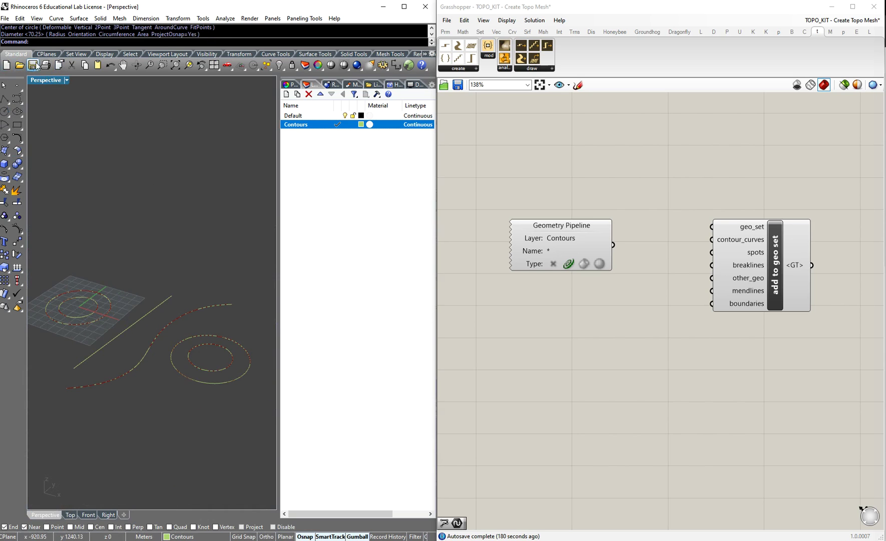
pyautogui.click(213, 92)
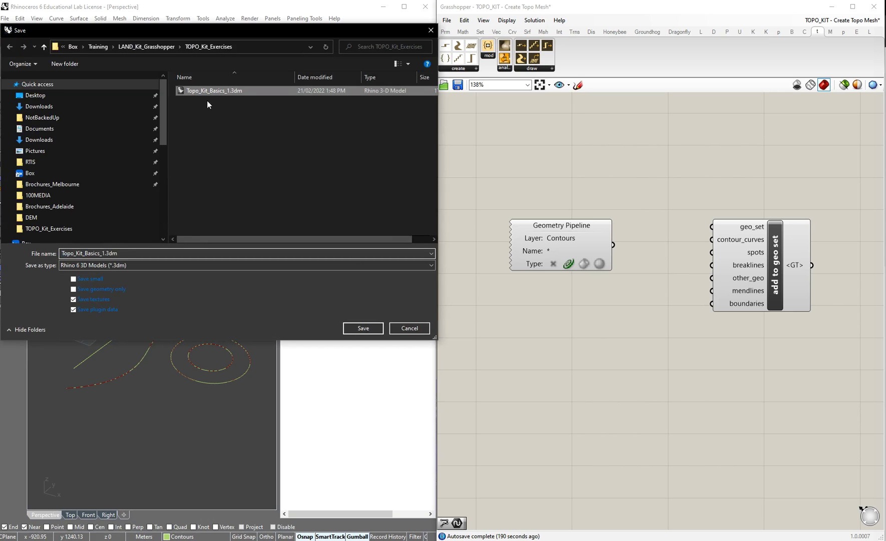
pyautogui.click(30, 172)
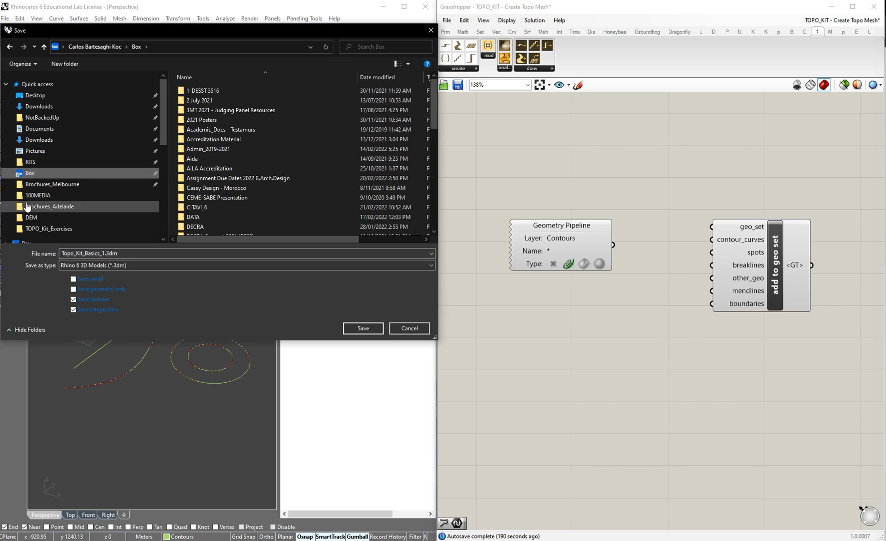
pyautogui.click(39, 229)
pyautogui.click(30, 173)
pyautogui.scroll(-10, 208, 190)
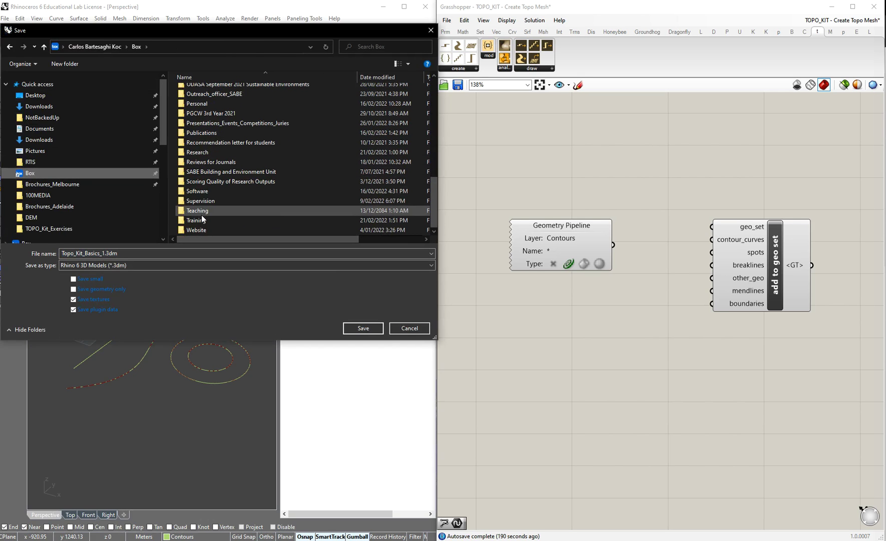
pyautogui.doubleClick(201, 211)
pyautogui.doubleClick(201, 207)
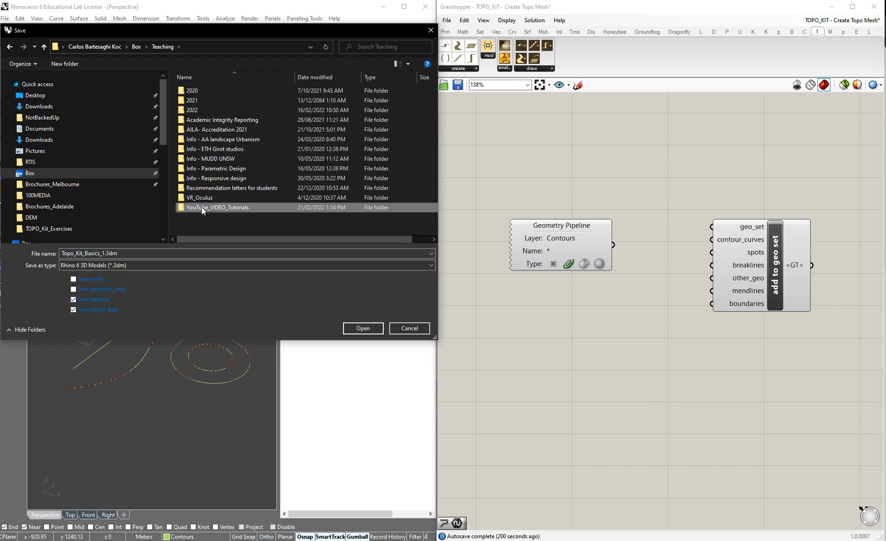
pyautogui.click(199, 130)
pyautogui.doubleClick(199, 131)
pyautogui.doubleClick(198, 90)
# Name the Rhino file Topo_Kit_Basics.3dm and save it in the TOPO_KIT folder.
pyautogui.click(103, 254)
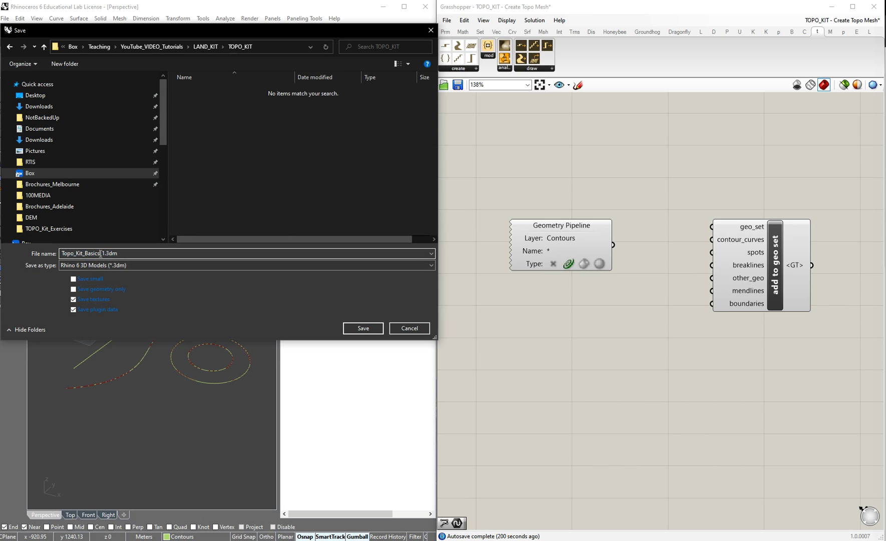
pyautogui.press('Delete')
pyautogui.press('Delete')
pyautogui.click(369, 330)
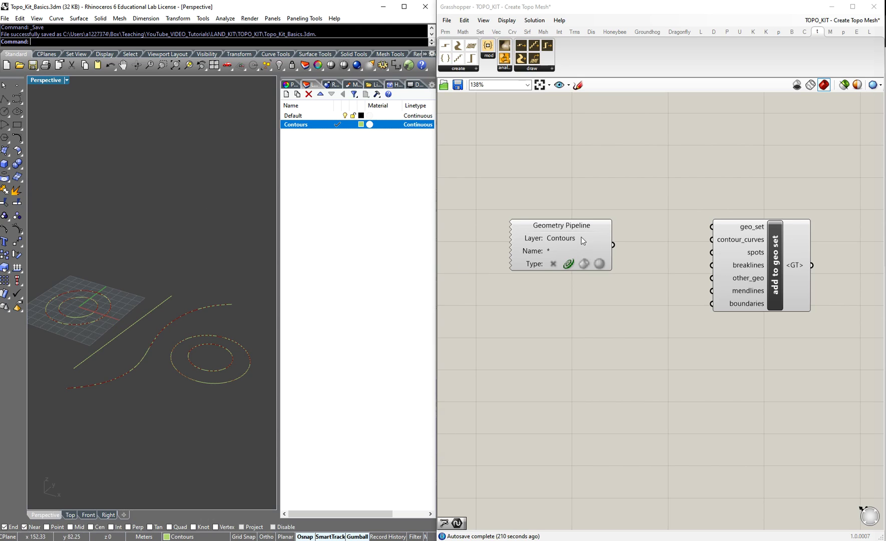
# Highlight the Geometry Pipeline's referenced curves in the Rhino viewport to check what it collects, and deselect the component.
pyautogui.moveTo(586, 237); pyautogui.dragTo(591, 245)
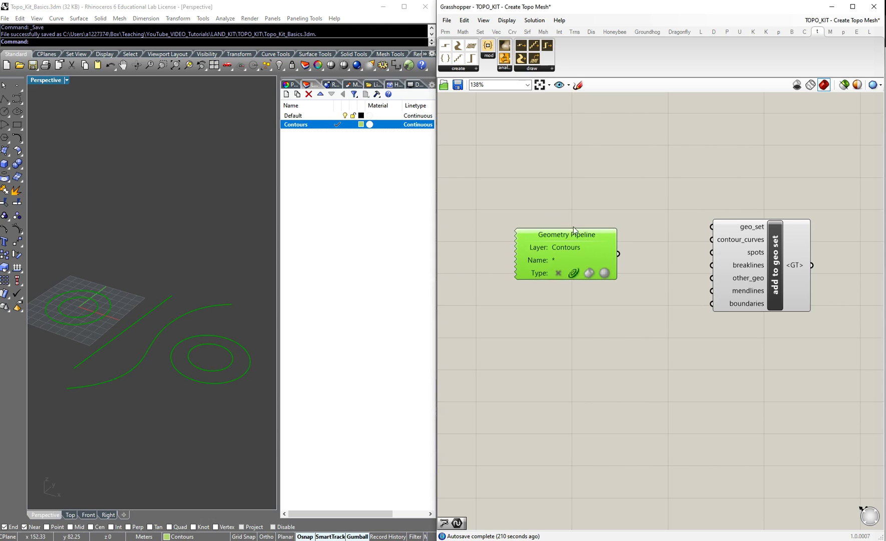
pyautogui.click(594, 148)
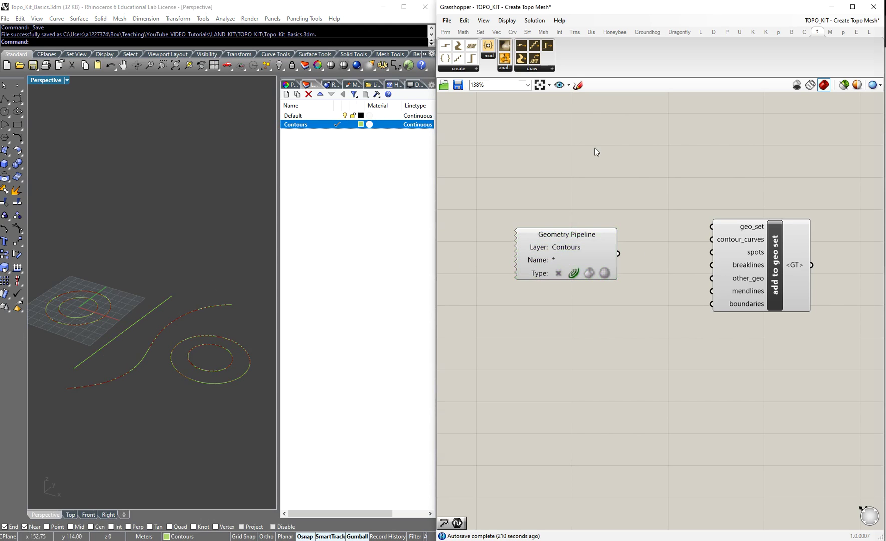
pyautogui.click(558, 272)
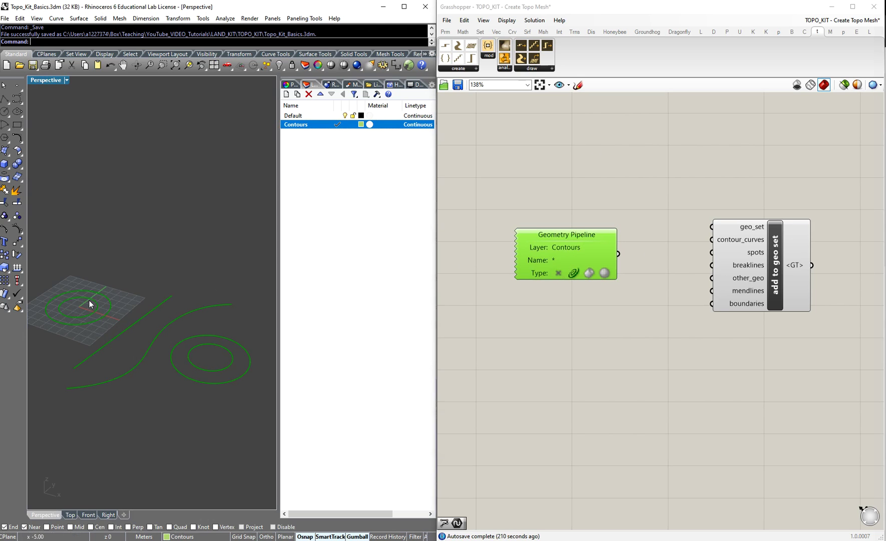
pyautogui.click(584, 171)
pyautogui.scroll(2, 596, 249)
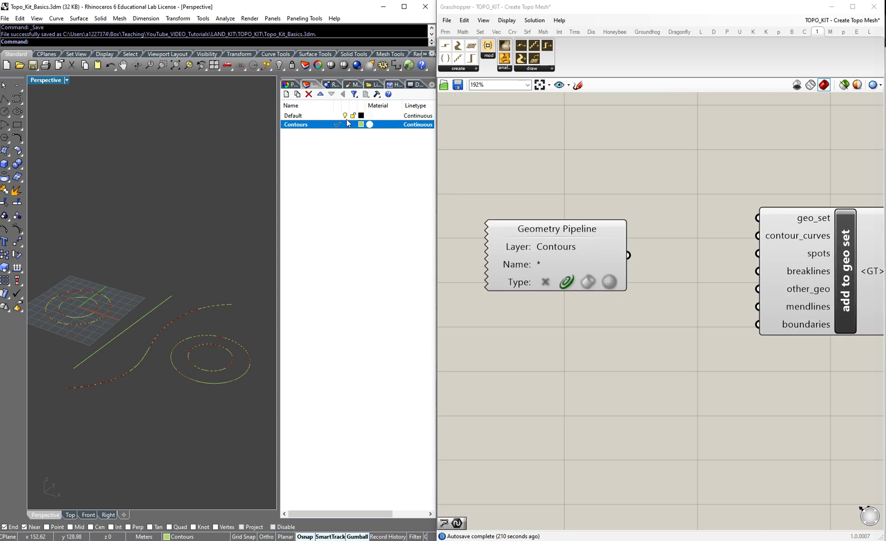
# Try the point type filter on the Geometry Pipeline and restore its curve filter.
pyautogui.click(571, 249)
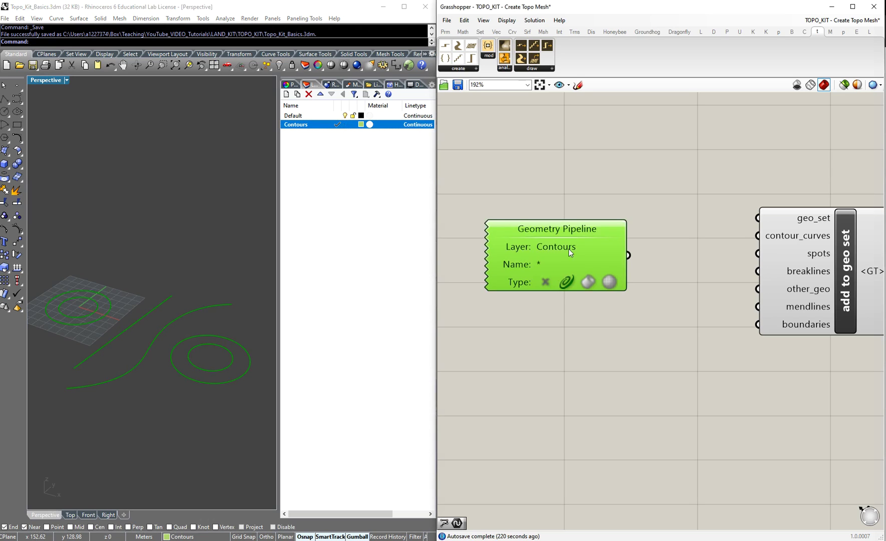
pyautogui.click(546, 282)
pyautogui.click(579, 178)
pyautogui.moveTo(549, 277); pyautogui.dragTo(549, 280)
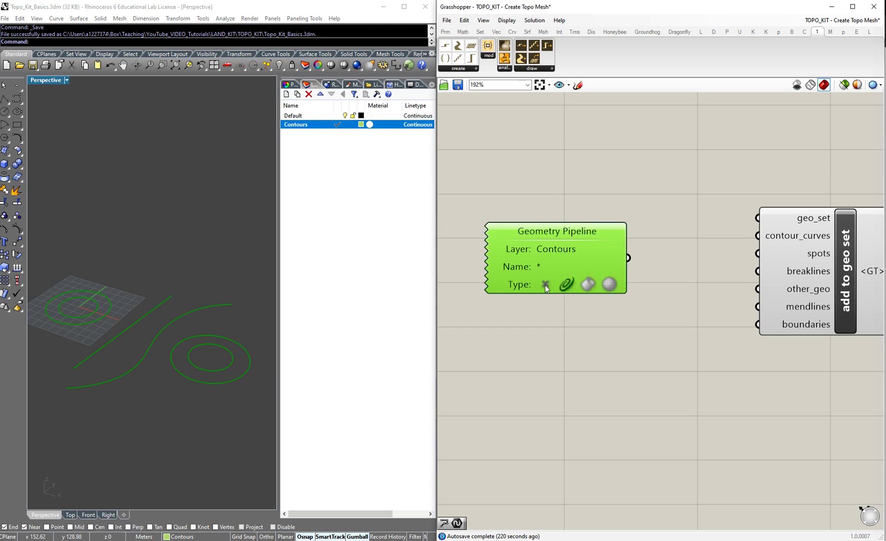
pyautogui.click(546, 285)
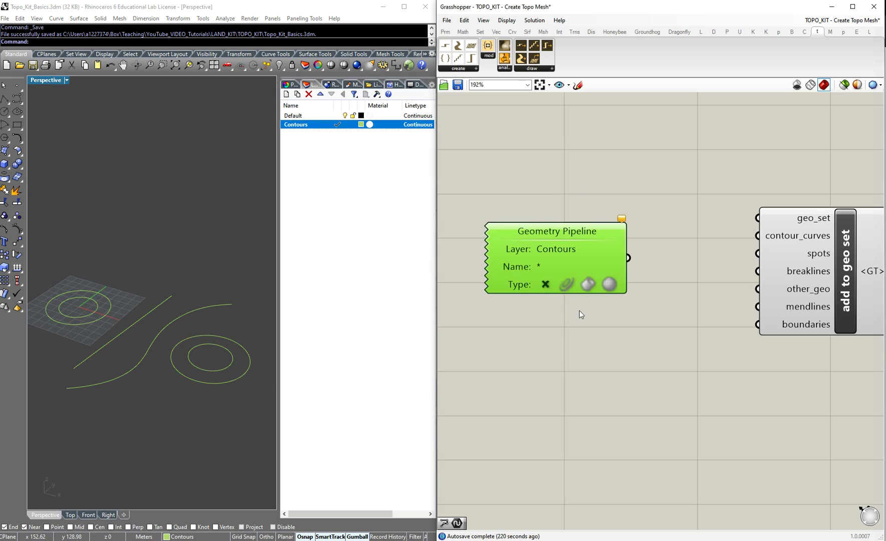
pyautogui.click(574, 307)
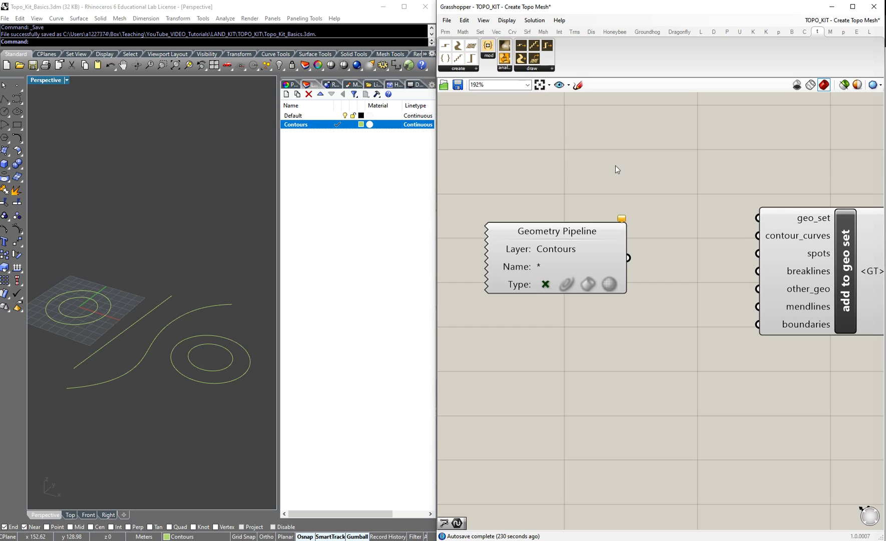
pyautogui.click(565, 285)
pyautogui.click(546, 285)
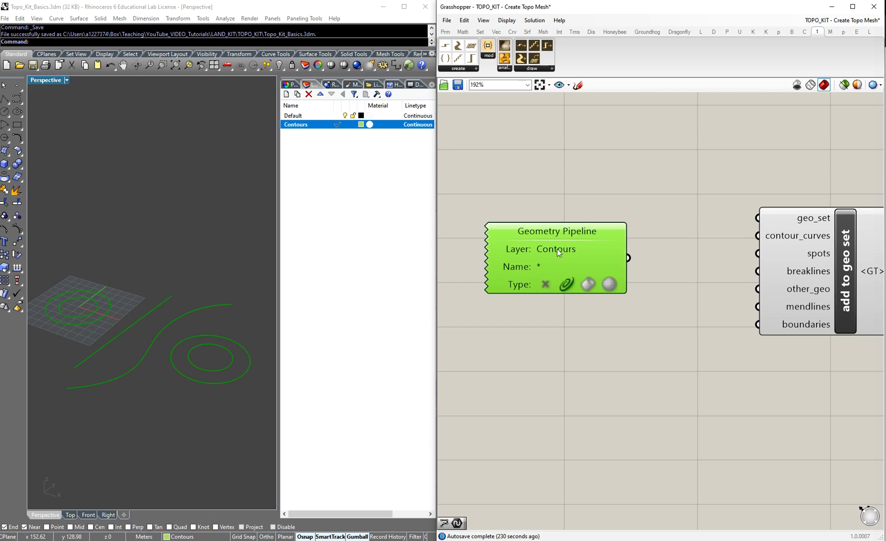
# Set the Geometry Pipeline's layer filter to the misspelled name Contour and read the component's warning.
pyautogui.doubleClick(566, 253)
pyautogui.click(594, 249)
pyautogui.press('Delete')
pyautogui.press('Return')
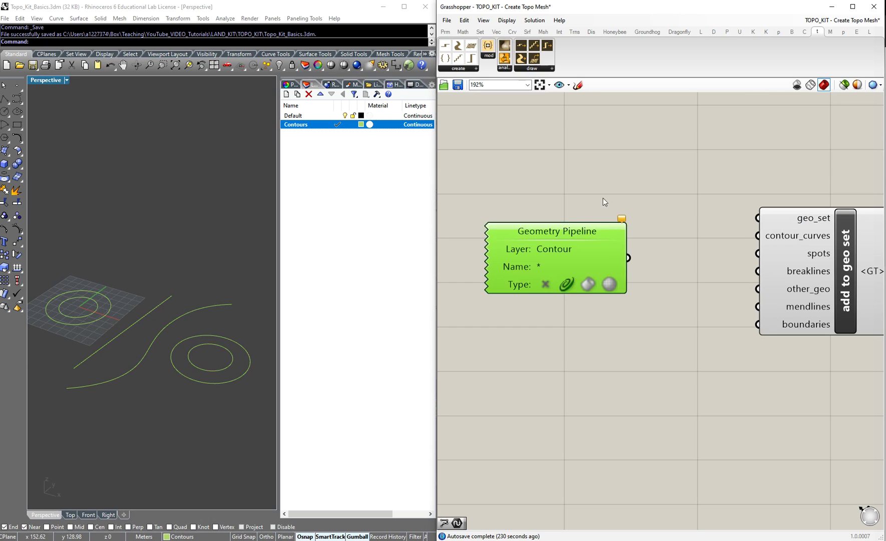
pyautogui.click(603, 198)
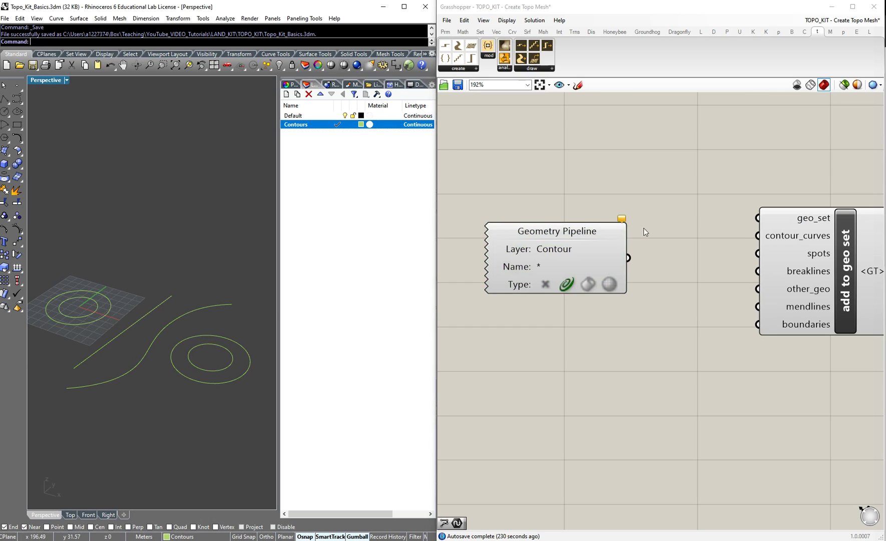
pyautogui.moveTo(622, 219)
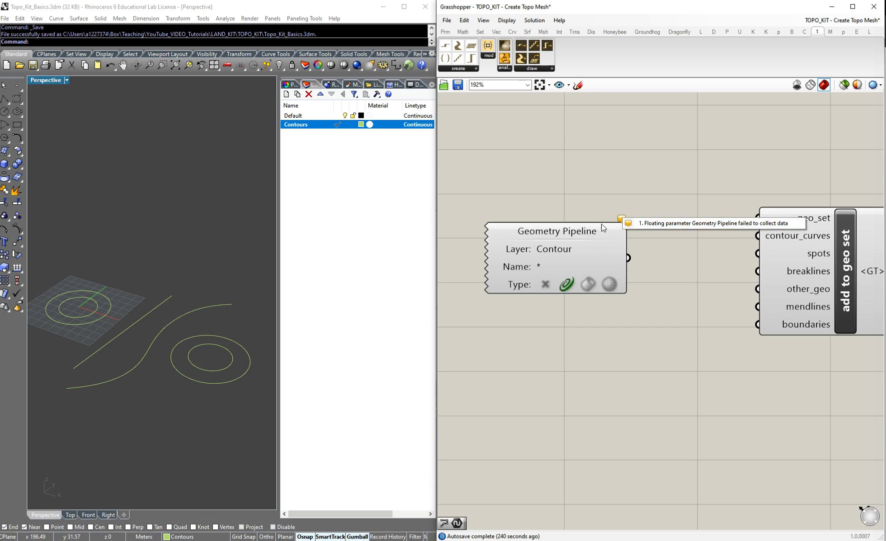
# Correct the Geometry Pipeline's layer filter to Contours, matching the Rhino layer name, and deselect the component.
pyautogui.doubleClick(573, 249)
pyautogui.click(595, 248)
pyautogui.write('s')
pyautogui.click(307, 126)
pyautogui.click(573, 248)
pyautogui.doubleClick(573, 248)
pyautogui.click(595, 249)
pyautogui.write('s')
pyautogui.press('Return')
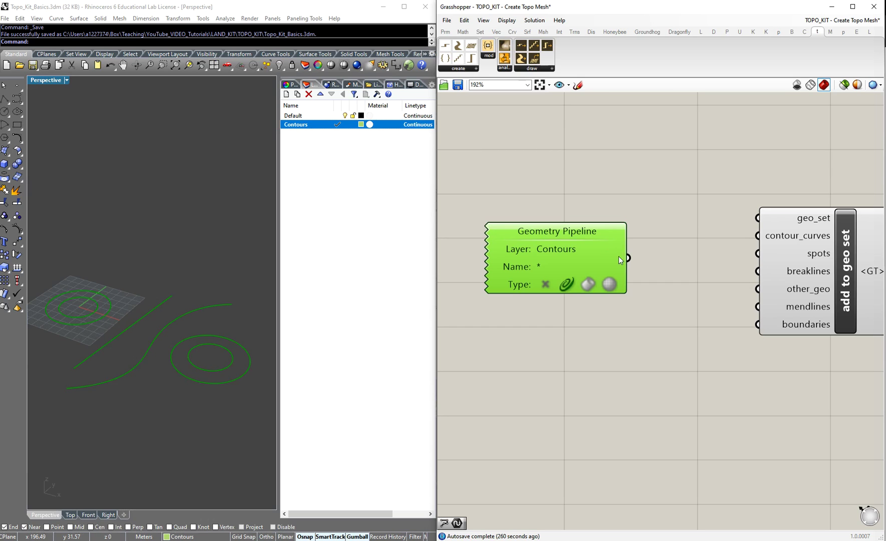
pyautogui.click(671, 252)
# Raise both concentric contour circles at the origin vertically above the construction plane in the Perspective view.
pyautogui.click(60, 314)
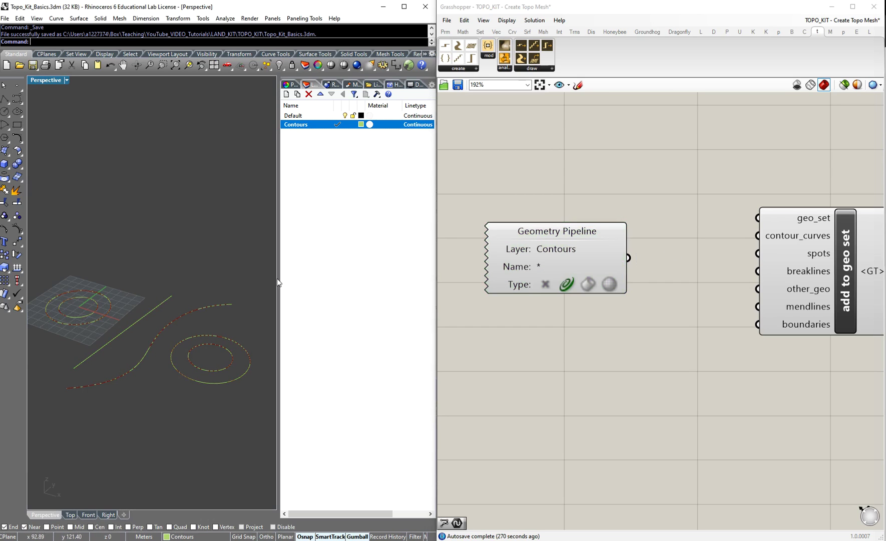
pyautogui.scroll(5, 80, 307)
pyautogui.moveTo(134, 302)
pyautogui.mouseDown(button='right')
pyautogui.moveTo(172, 261)
pyautogui.moveTo(170, 304)
pyautogui.moveTo(121, 308)
pyautogui.moveTo(136, 316)
pyautogui.mouseUp(button='right')
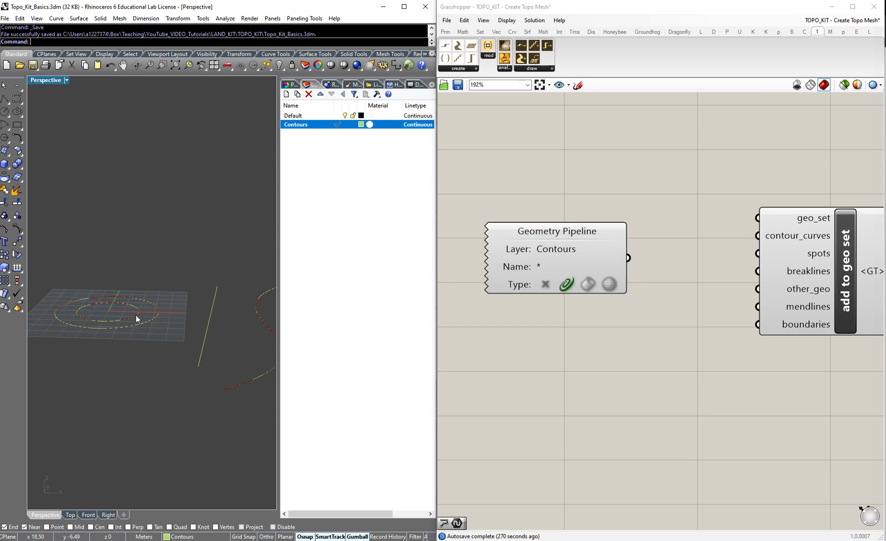
pyautogui.moveTo(141, 325); pyautogui.dragTo(107, 249)
pyautogui.moveTo(153, 250); pyautogui.dragTo(201, 302, button='right')
pyautogui.click(212, 306)
pyautogui.moveTo(213, 275); pyautogui.dragTo(214, 260)
# Raise the inner circle at the origin above its outer circle to form a mound.
pyautogui.click(115, 286)
pyautogui.click(120, 282)
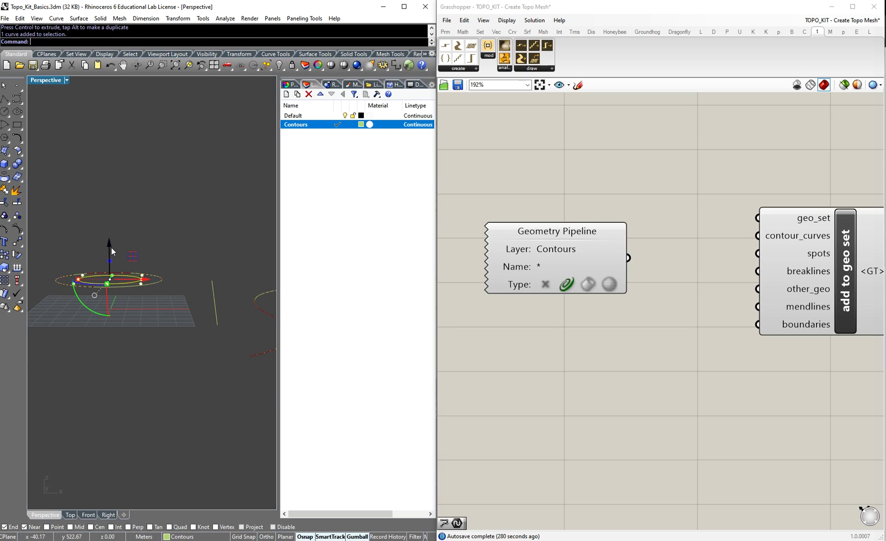
pyautogui.moveTo(110, 245); pyautogui.dragTo(112, 230)
pyautogui.click(149, 274)
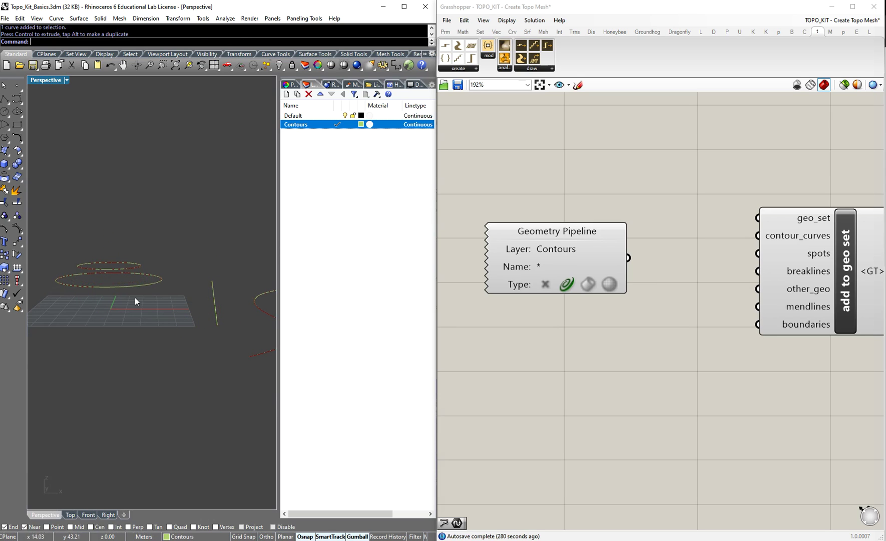
pyautogui.moveTo(215, 299); pyautogui.dragTo(105, 268, button='right')
pyautogui.click(191, 292)
pyautogui.click(265, 282)
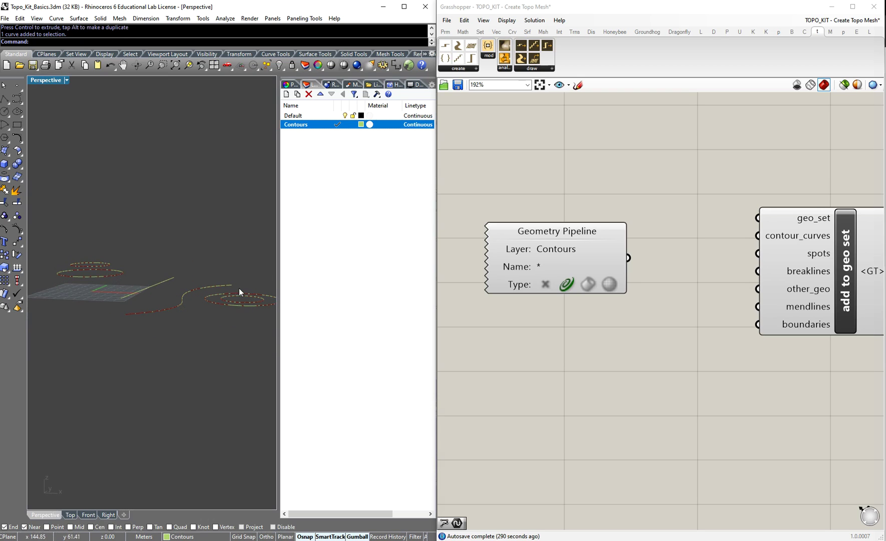
pyautogui.moveTo(250, 296); pyautogui.dragTo(251, 322)
pyautogui.hotkey('ctrl', 'z')
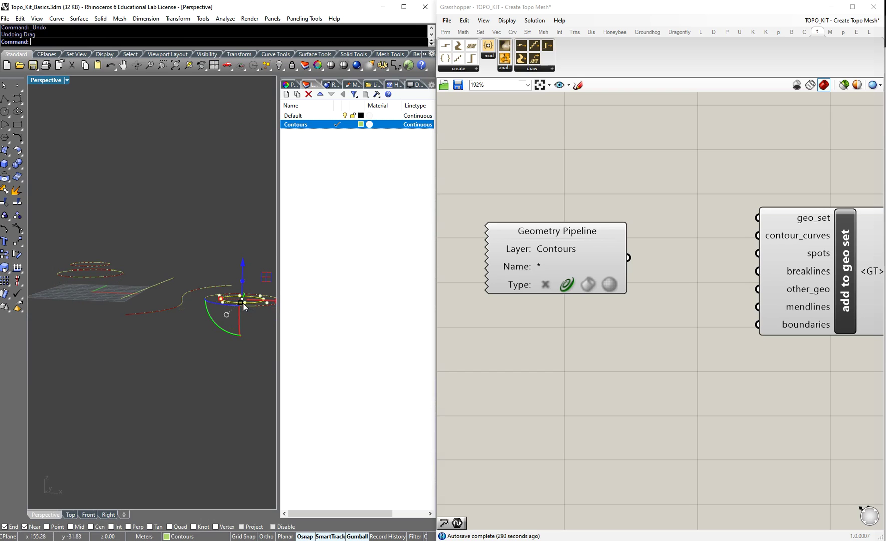
# Lower the inner circle of the pair beyond the S-shaped curve below its outer circle to form a depression.
pyautogui.click(245, 305)
pyautogui.click(253, 280)
pyautogui.scroll(6, 250, 284)
pyautogui.moveTo(221, 292); pyautogui.dragTo(267, 393)
pyautogui.scroll(-5, 115, 294)
pyautogui.moveTo(217, 324); pyautogui.dragTo(125, 302)
pyautogui.moveTo(186, 279); pyautogui.dragTo(187, 310)
pyautogui.click(201, 321)
pyautogui.click(217, 322)
# Examine the elevations of all contour curves from several angles in the Perspective view.
pyautogui.scroll(-6, 213, 324)
pyautogui.moveTo(190, 321); pyautogui.dragTo(169, 343, button='right')
pyautogui.scroll(4, 65, 304)
pyautogui.scroll(-3, 87, 291)
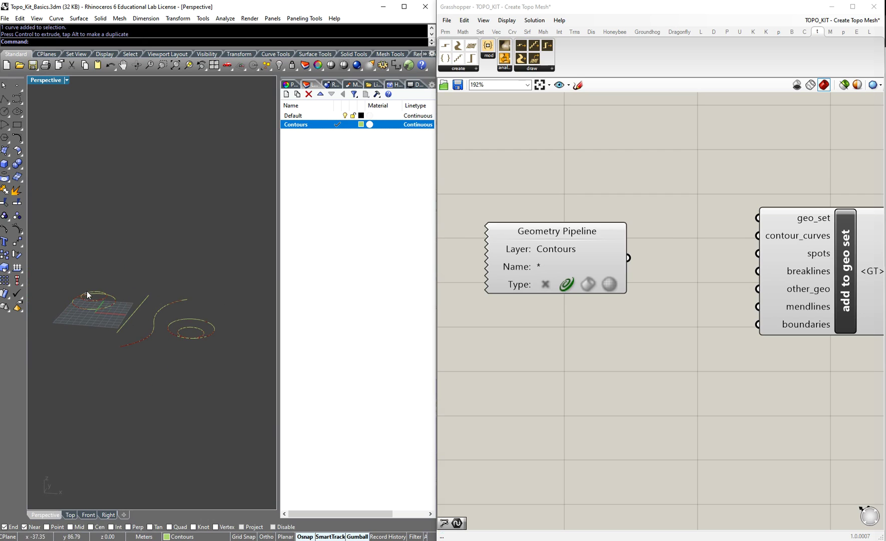
pyautogui.moveTo(144, 327); pyautogui.dragTo(130, 307, button='right')
pyautogui.scroll(5, 97, 292)
pyautogui.scroll(-3, 97, 293)
pyautogui.scroll(1, 97, 293)
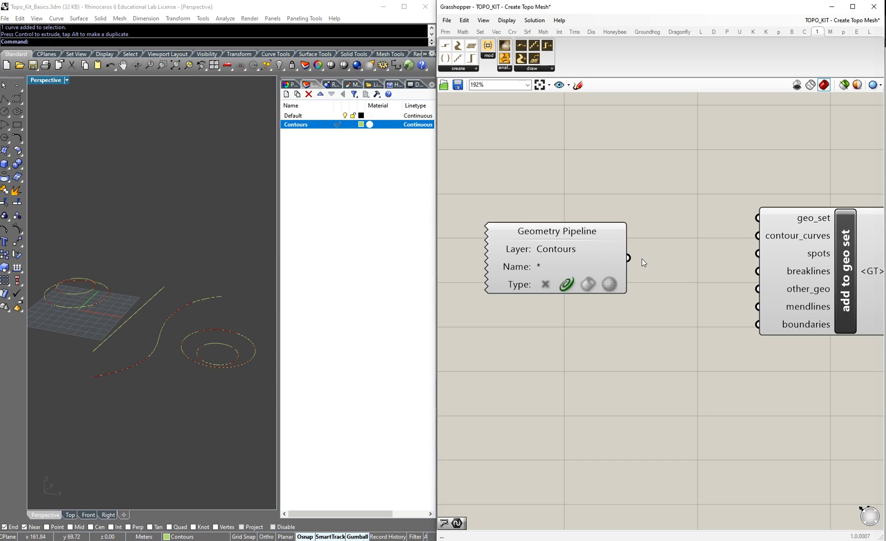
# Connect the Geometry Pipeline output to the contour_curves input of the add to geo set component.
pyautogui.moveTo(628, 258); pyautogui.dragTo(740, 283)
pyautogui.scroll(-2, 529, 271)
pyautogui.click(545, 217)
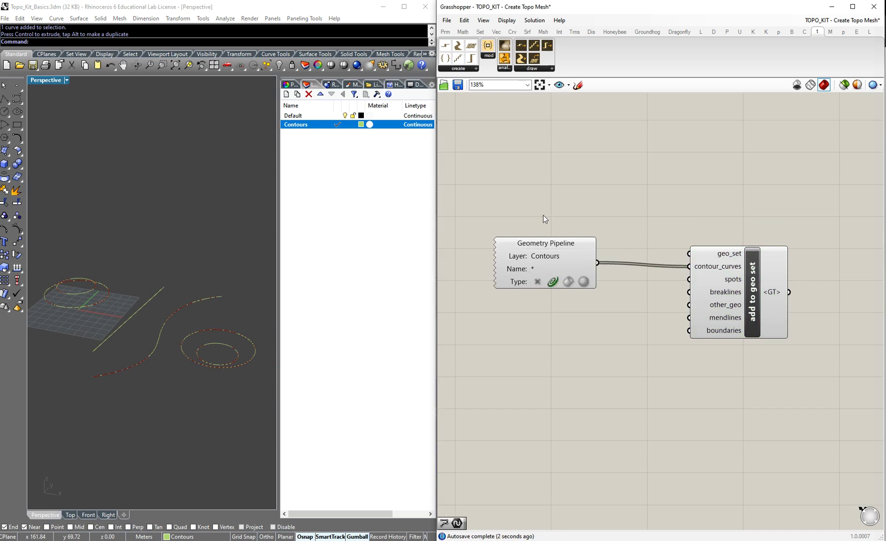
pyautogui.click(712, 268)
pyautogui.click(539, 196)
pyautogui.scroll(-1, 471, 224)
# Turn off the preview of the Geometry Pipeline and add to geo set components.
pyautogui.moveTo(469, 218); pyautogui.dragTo(755, 341)
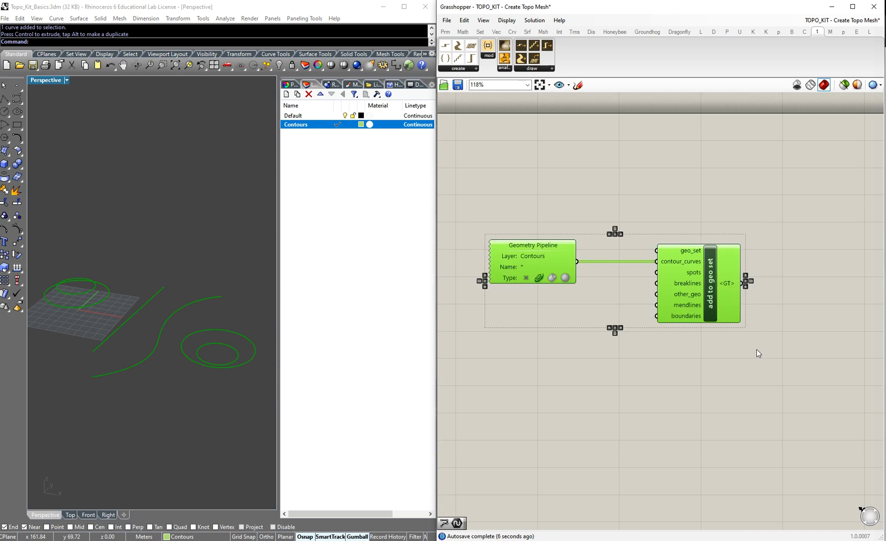
pyautogui.middleClick(702, 282)
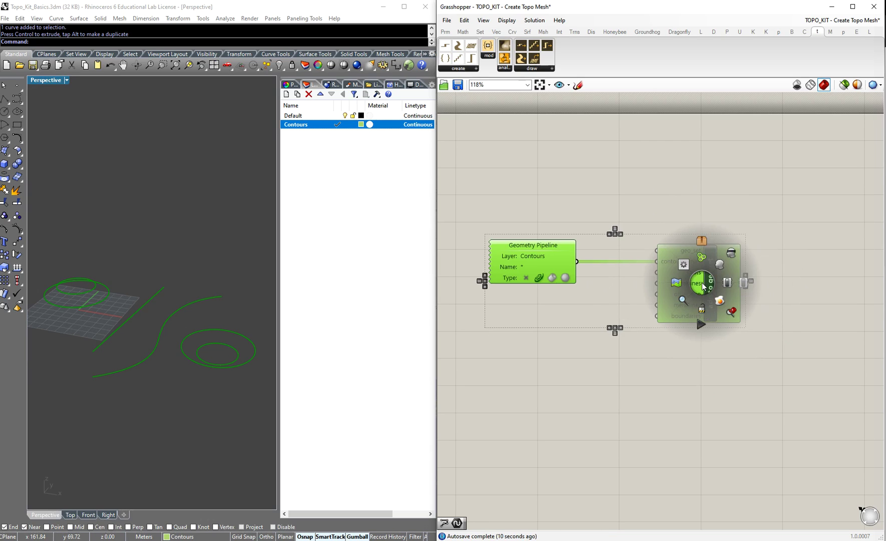
pyautogui.click(731, 254)
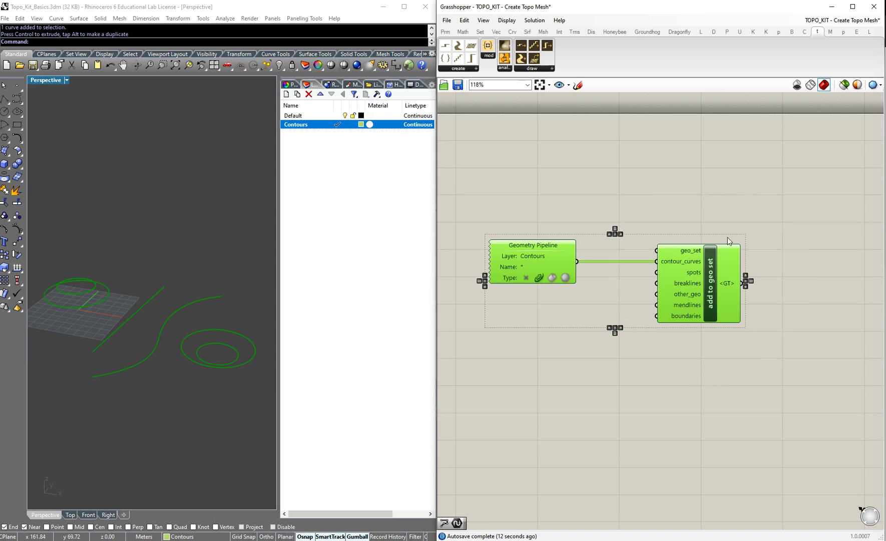
pyautogui.click(698, 217)
pyautogui.scroll(-3, 146, 309)
pyautogui.scroll(5, 146, 309)
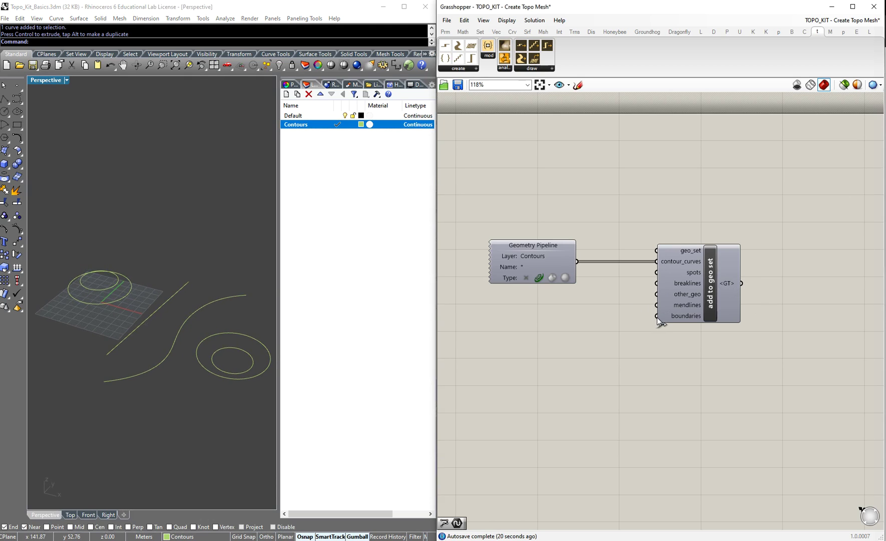
# Add a draw topo component to the canvas after add to geo set.
pyautogui.scroll(-2, 521, 298)
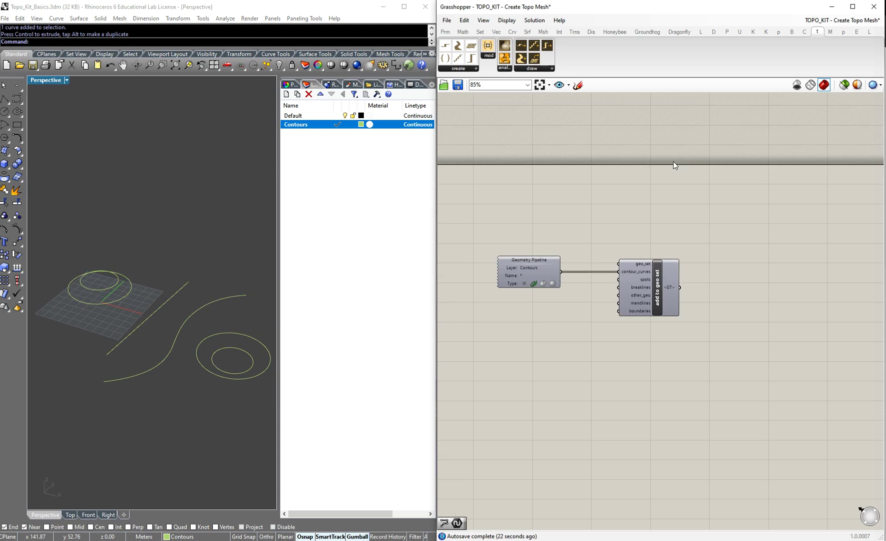
pyautogui.click(544, 68)
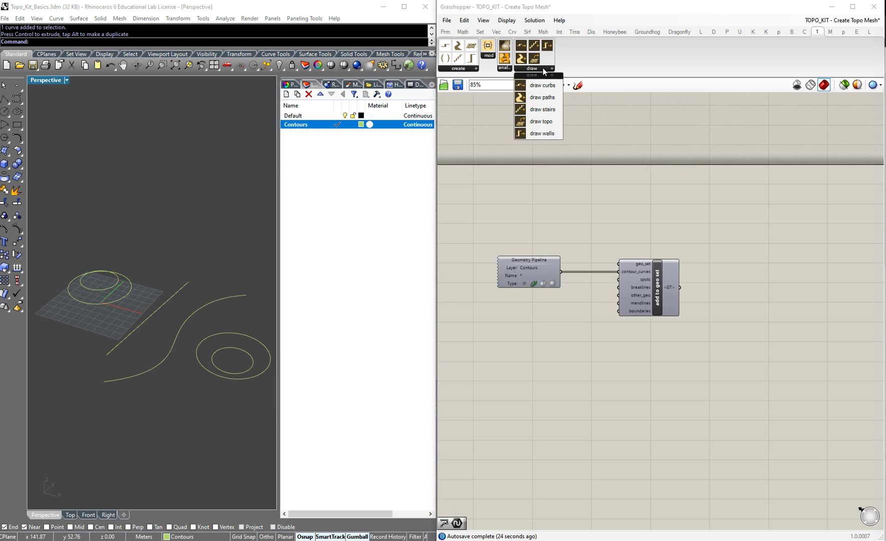
pyautogui.click(536, 123)
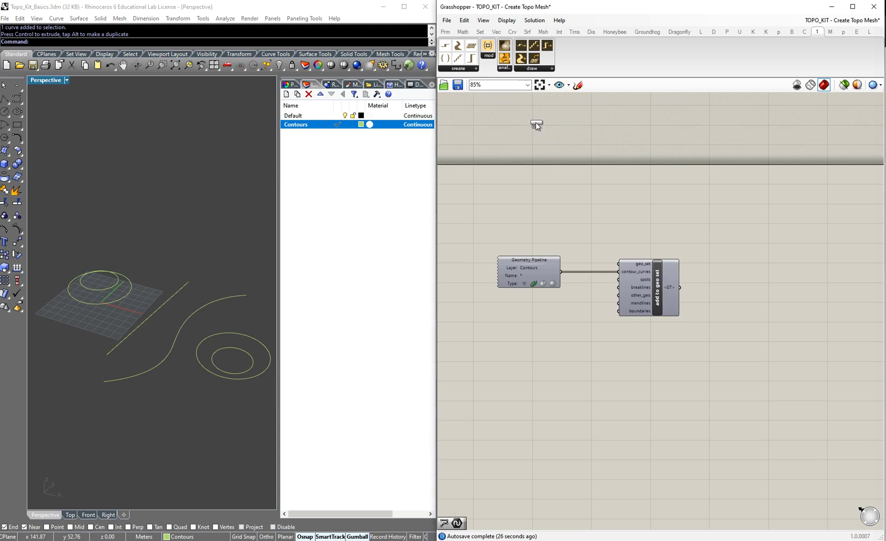
pyautogui.click(751, 290)
# Try feeding the geo set's <GT> output directly into draw topo's <T> input, and disconnect the wire again.
pyautogui.scroll(3, 805, 293)
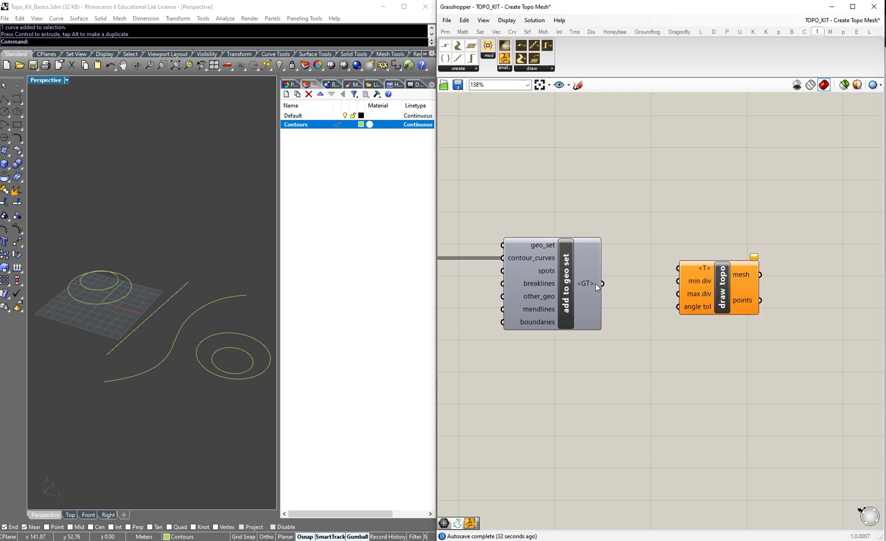
pyautogui.moveTo(596, 284); pyautogui.dragTo(679, 268)
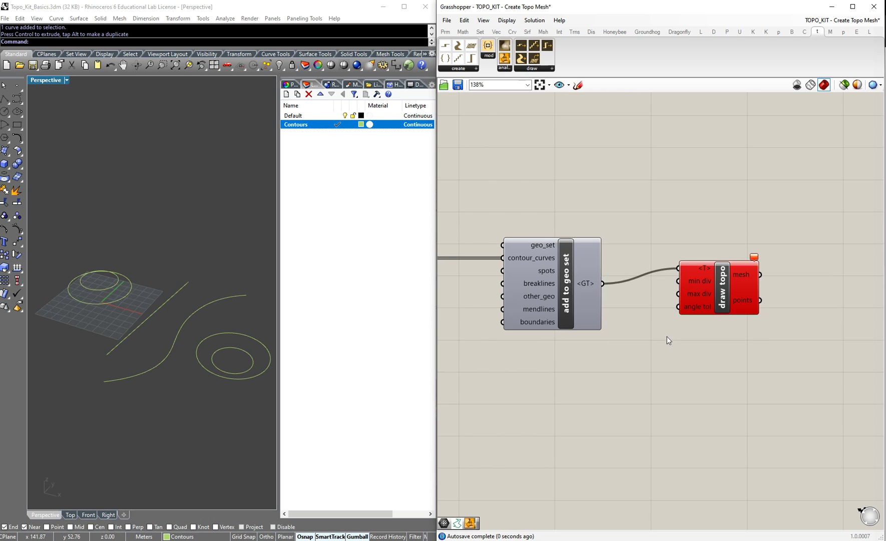
pyautogui.moveTo(753, 259)
pyautogui.rightClick(678, 268)
pyautogui.click(680, 266)
pyautogui.rightClick(682, 269)
pyautogui.moveTo(711, 306)
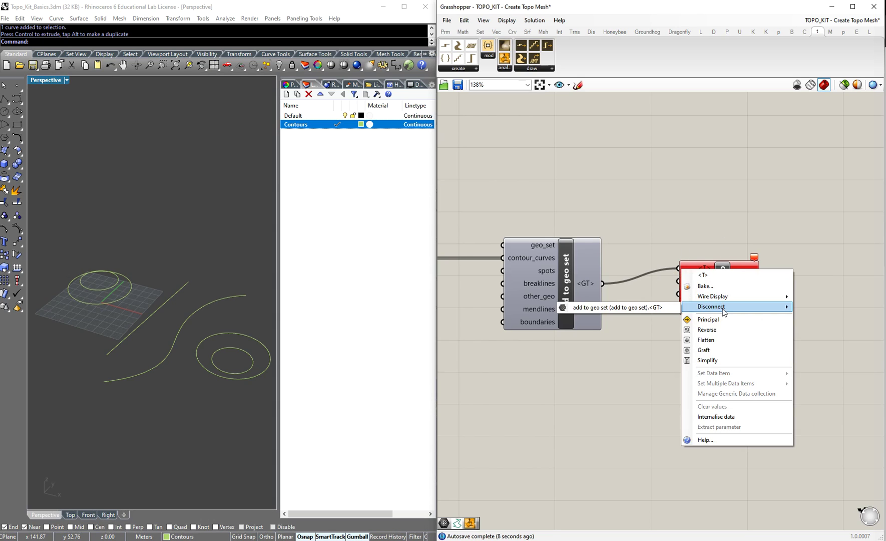
pyautogui.click(637, 310)
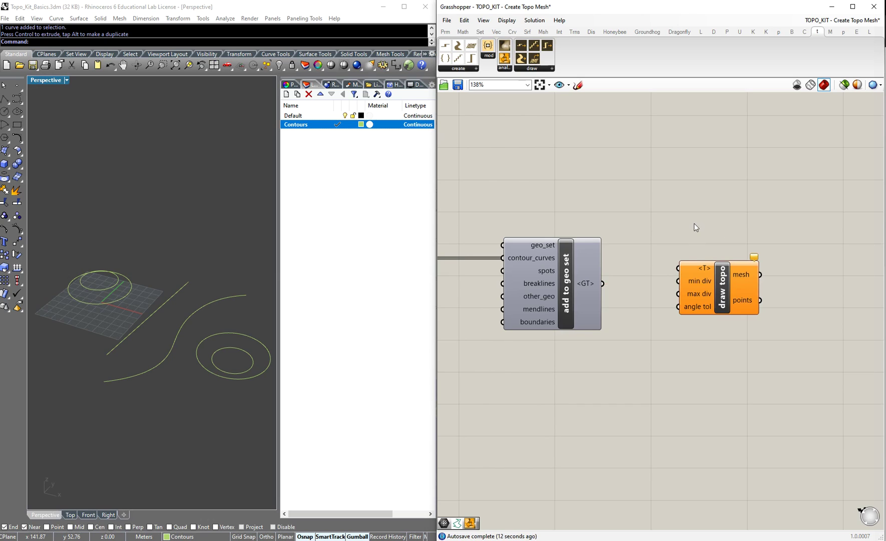
# Move draw topo farther from add to geo set and place a create topo component between them.
pyautogui.moveTo(721, 283)
pyautogui.mouseDown()
pyautogui.moveTo(796, 289)
pyautogui.moveTo(765, 282)
pyautogui.mouseUp()
pyautogui.scroll(-1, 530, 279)
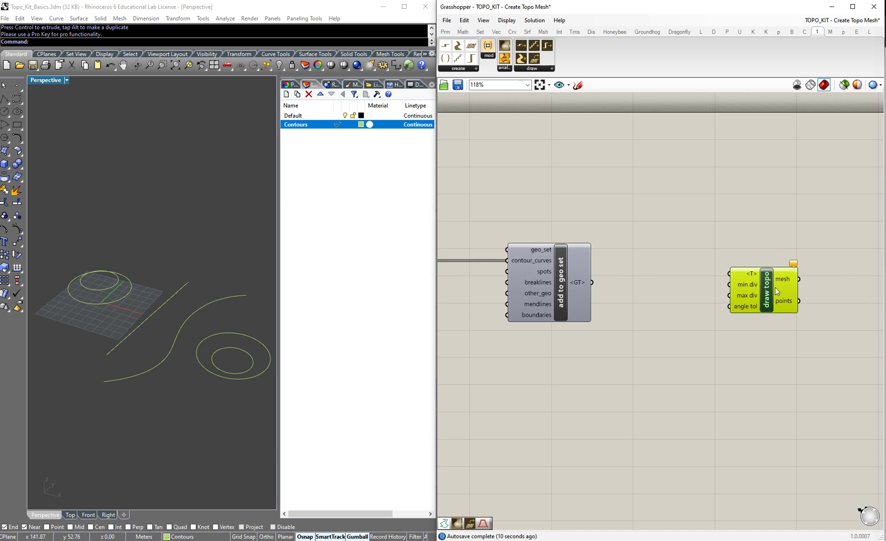
pyautogui.click(753, 228)
pyautogui.click(474, 69)
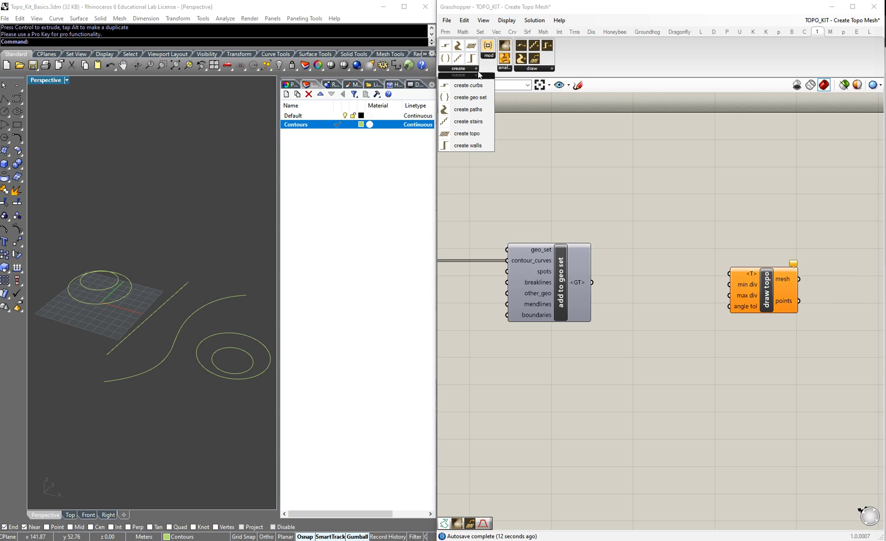
pyautogui.moveTo(471, 134); pyautogui.dragTo(676, 296)
pyautogui.scroll(-3, 754, 190)
pyautogui.scroll(2, 708, 213)
pyautogui.click(695, 198)
pyautogui.scroll(2, 659, 239)
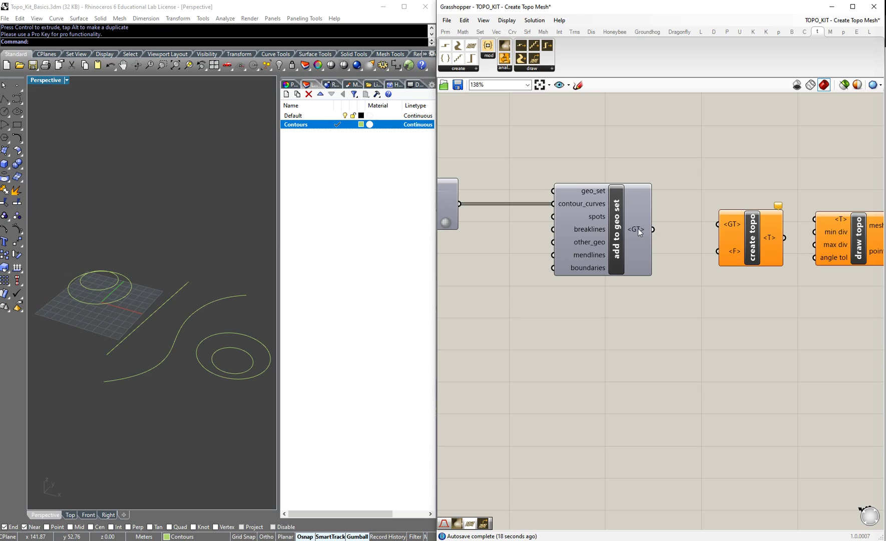
# Connect add to geo set's <GT> output to create topo, and create topo's <T> output to draw topo's <T> input.
pyautogui.moveTo(653, 229); pyautogui.dragTo(742, 235)
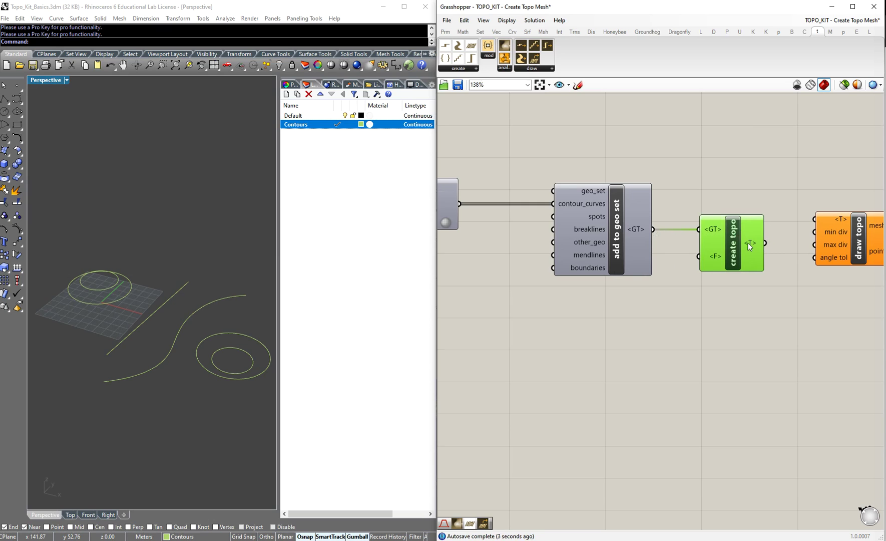
pyautogui.moveTo(747, 243); pyautogui.dragTo(812, 227)
pyautogui.scroll(-3, 630, 254)
pyautogui.click(795, 295)
pyautogui.moveTo(215, 333); pyautogui.dragTo(150, 321, button='right')
# Turn off the preview of create topo and shift the draw topo component slightly down.
pyautogui.moveTo(676, 199); pyautogui.dragTo(705, 253)
pyautogui.middleClick(702, 247)
pyautogui.click(750, 175)
pyautogui.moveTo(786, 240); pyautogui.dragTo(788, 256)
pyautogui.click(845, 295)
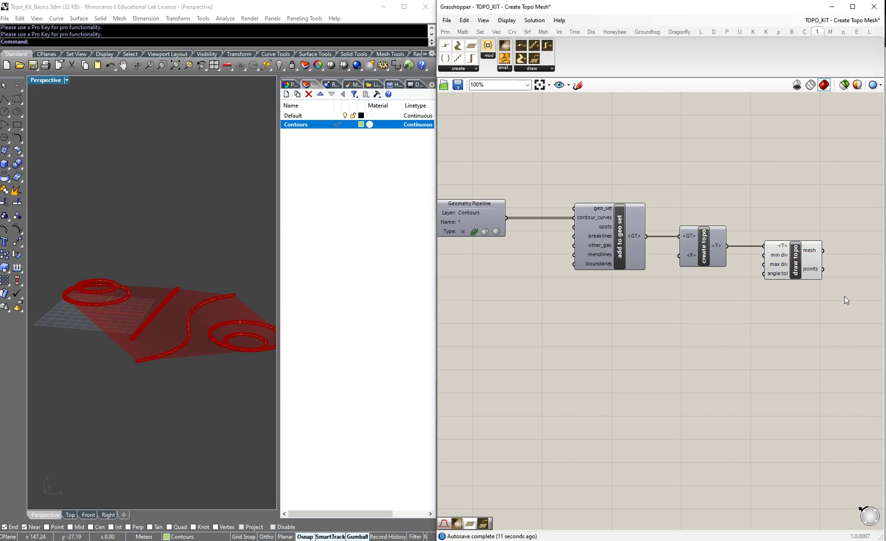
# Highlight draw topo's generated mesh in the Rhino viewport, deselect the component and inspect its inputs up close.
pyautogui.click(818, 263)
pyautogui.click(832, 186)
pyautogui.scroll(4, 831, 233)
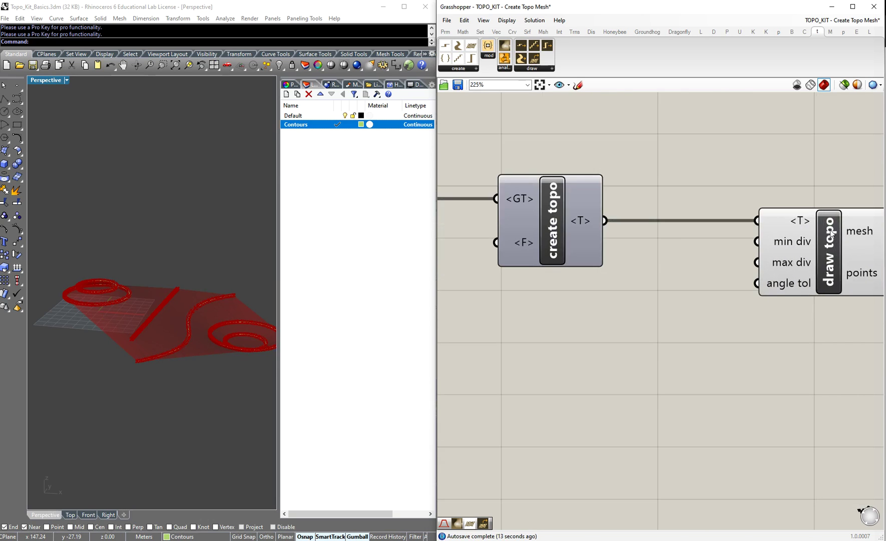
# Examine the component chain from Geometry Pipeline to create topo and the mesh around the straight contour in the Perspective view.
pyautogui.scroll(-5, 831, 233)
pyautogui.scroll(2, 574, 214)
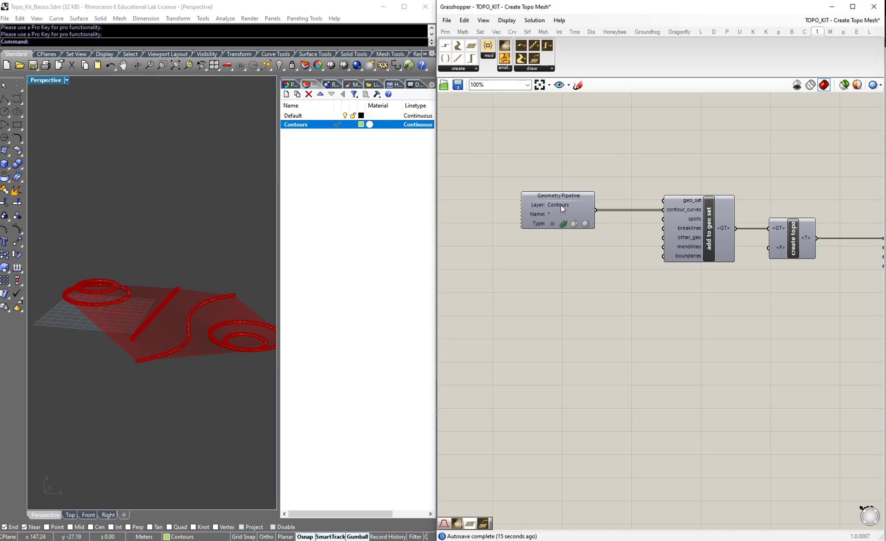
pyautogui.scroll(2, 604, 219)
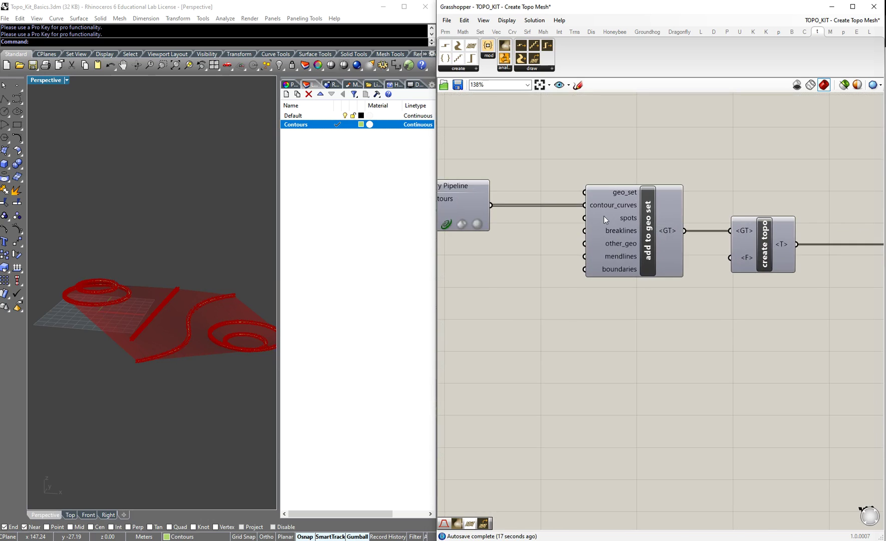
pyautogui.moveTo(116, 330); pyautogui.dragTo(158, 297, button='right')
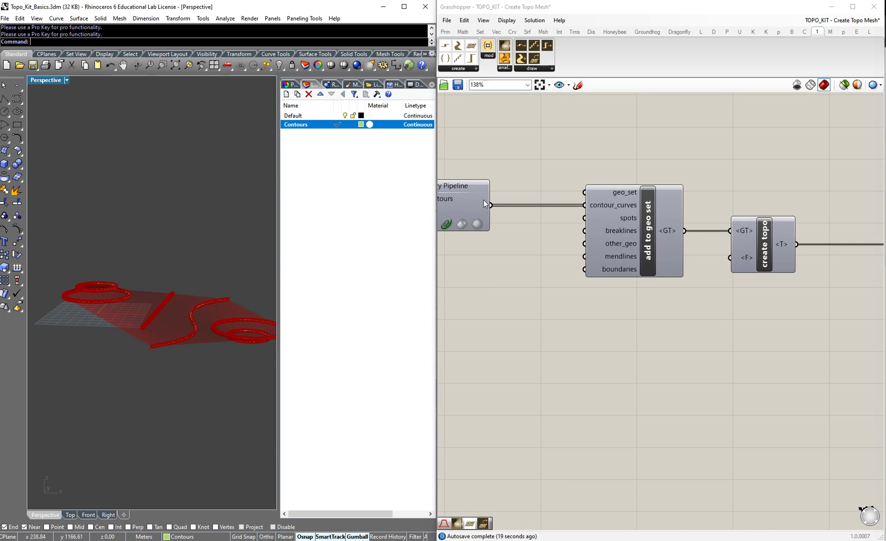
pyautogui.moveTo(165, 317); pyautogui.dragTo(164, 317)
pyautogui.click(304, 125)
pyautogui.scroll(5, 150, 325)
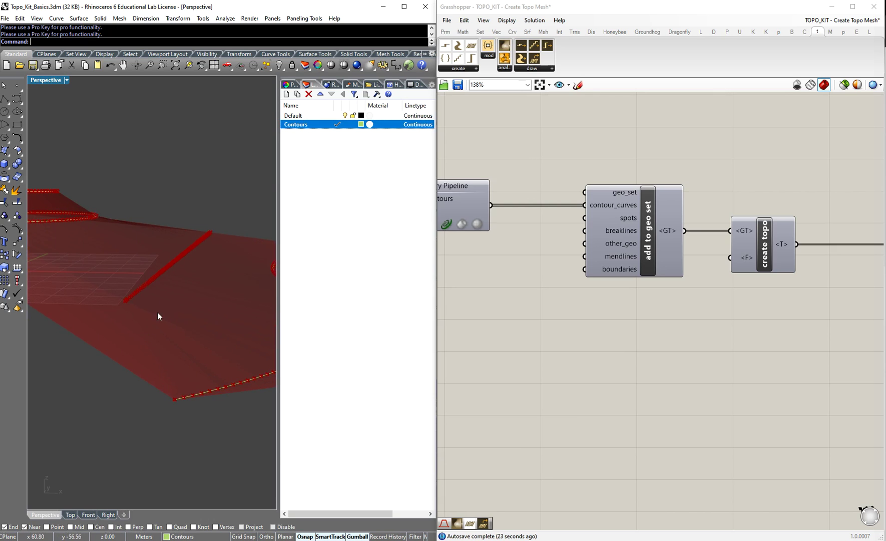
pyautogui.moveTo(162, 280); pyautogui.dragTo(182, 356, button='right')
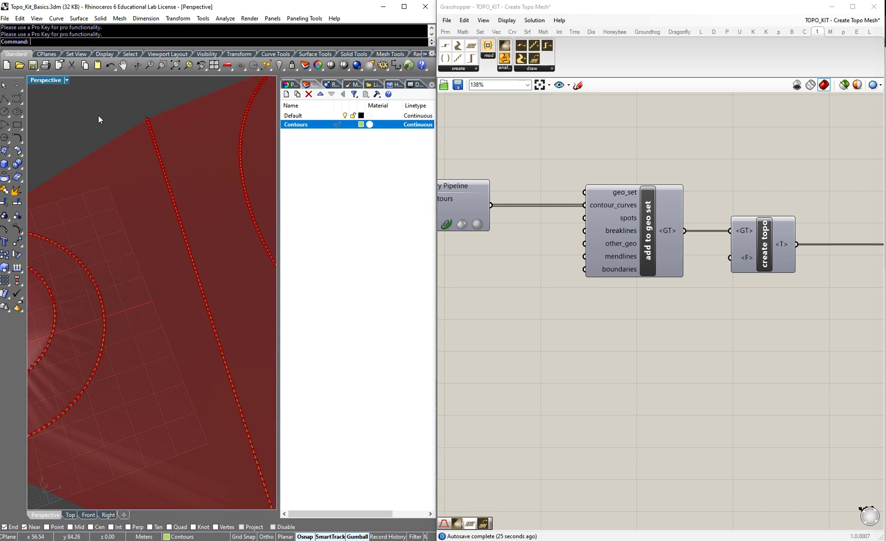
pyautogui.scroll(-8, 99, 113)
# Raise the straight contour line vertically, lower it back toward its earlier elevation and deselect it.
pyautogui.click(117, 115)
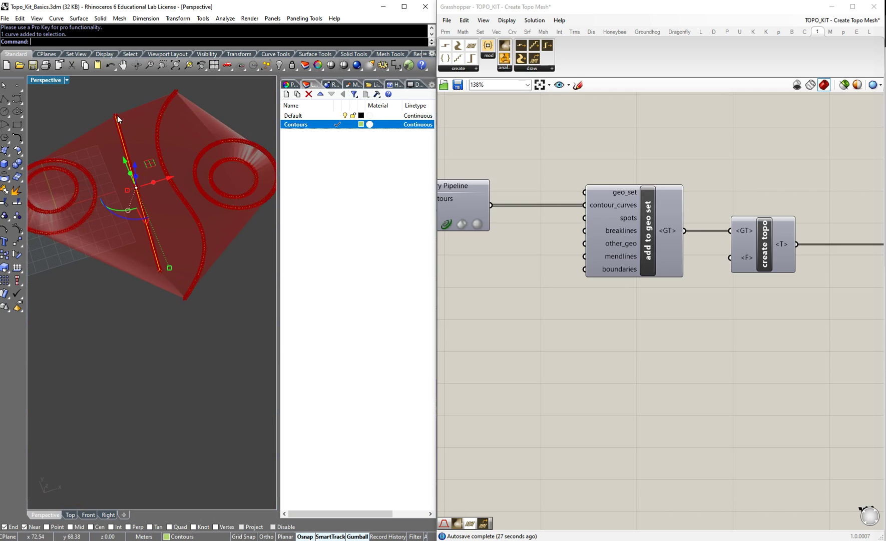
pyautogui.moveTo(117, 120); pyautogui.dragTo(177, 179, button='right')
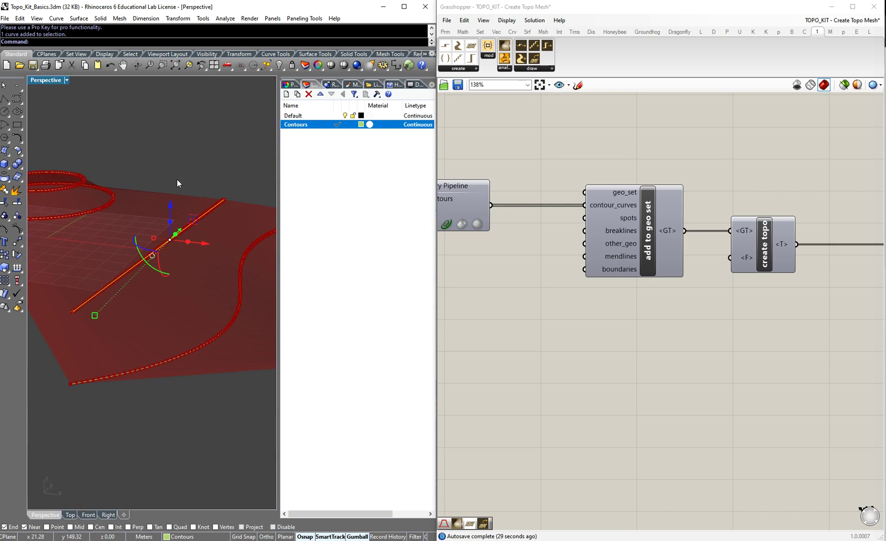
pyautogui.moveTo(169, 201); pyautogui.dragTo(172, 120)
pyautogui.moveTo(198, 189); pyautogui.dragTo(153, 167, button='right')
pyautogui.moveTo(140, 139); pyautogui.dragTo(141, 223)
pyautogui.click(141, 223)
pyautogui.click(164, 202)
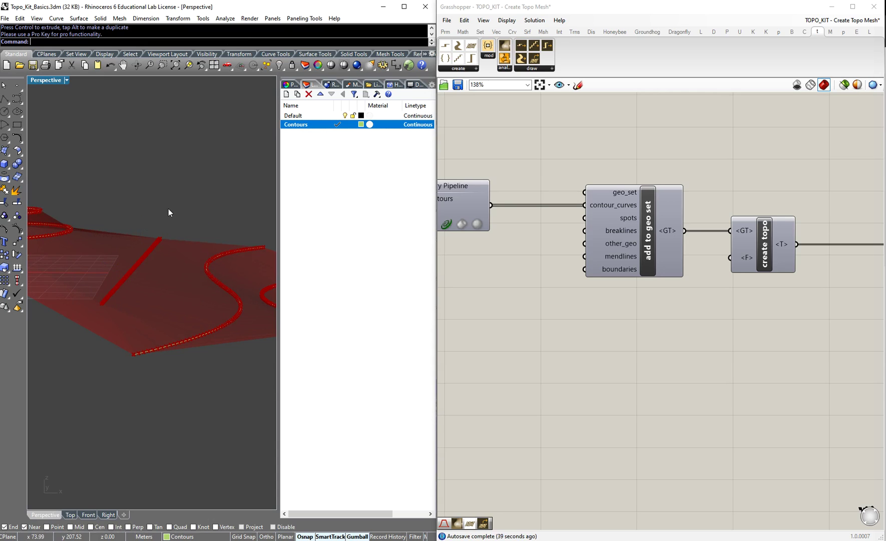
# In the Top view, shift the straight contour line and move its lower end slightly outward.
pyautogui.click(70, 514)
pyautogui.moveTo(122, 221); pyautogui.dragTo(178, 237, button='right')
pyautogui.click(189, 225)
pyautogui.moveTo(144, 340); pyautogui.dragTo(119, 349)
pyautogui.click(139, 239)
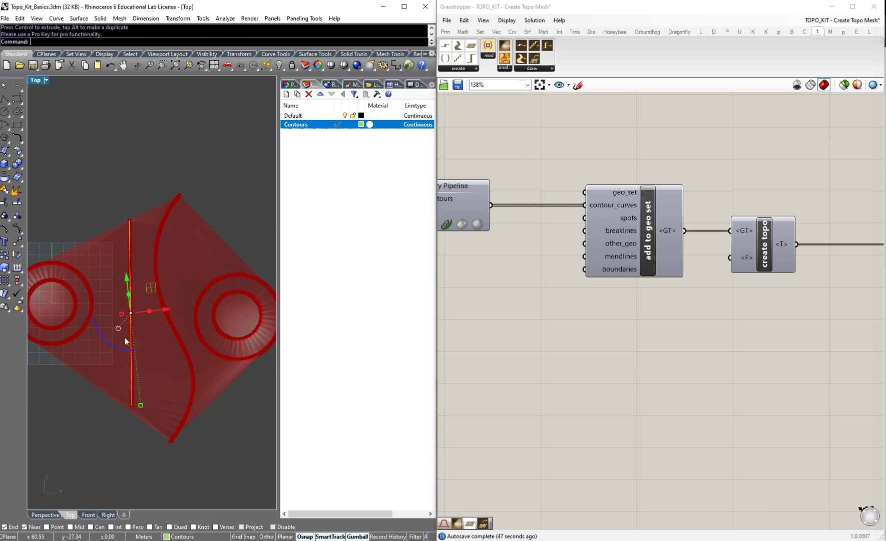
pyautogui.click(131, 406)
pyautogui.moveTo(132, 406); pyautogui.dragTo(119, 413)
# Move the lower end of the S-shaped contour upward in the Top view and deselect it.
pyautogui.click(172, 440)
pyautogui.click(170, 441)
pyautogui.moveTo(170, 441); pyautogui.dragTo(166, 421)
pyautogui.click(189, 439)
pyautogui.moveTo(178, 293); pyautogui.dragTo(201, 275, button='right')
# Examine the reshaped topo mesh from several angles in the Perspective view, along with the Geometry Pipeline and add to geo set components.
pyautogui.click(48, 514)
pyautogui.moveTo(133, 357); pyautogui.dragTo(228, 336, button='right')
pyautogui.scroll(-8, 95, 279)
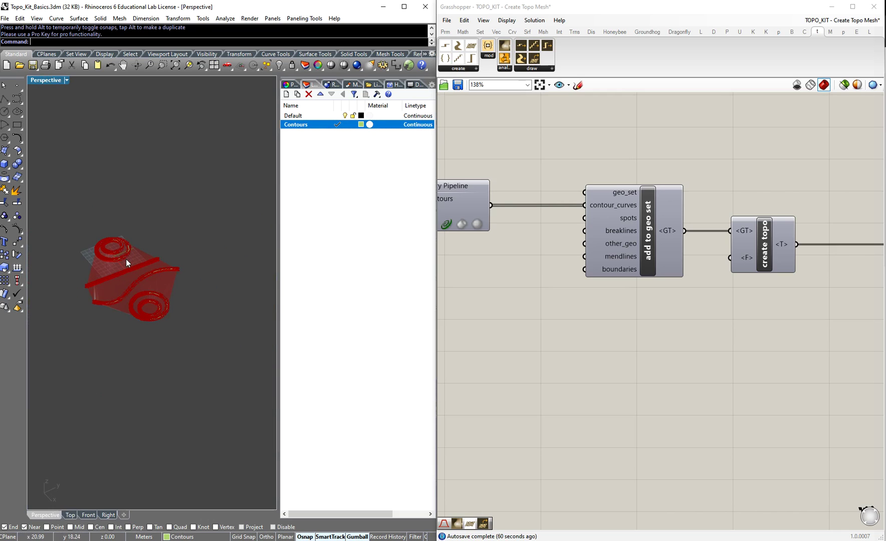
pyautogui.scroll(2, 132, 263)
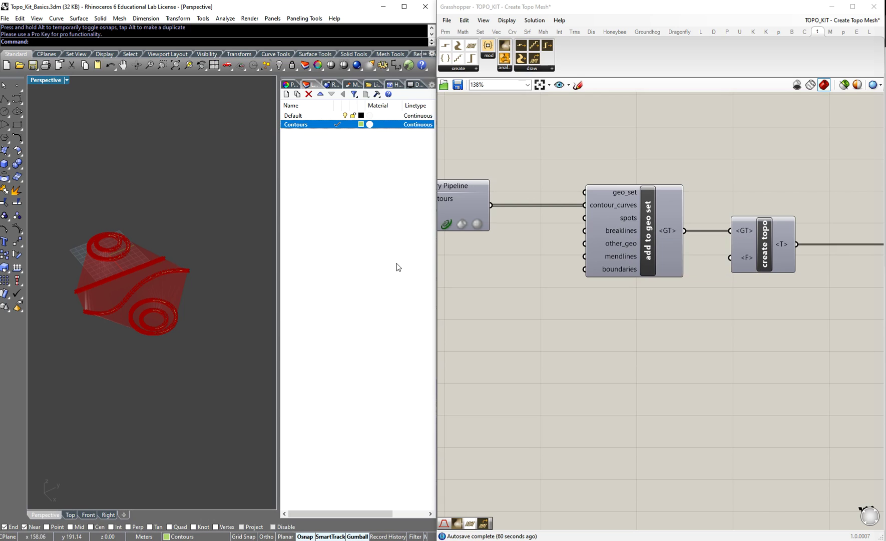
pyautogui.scroll(4, 114, 264)
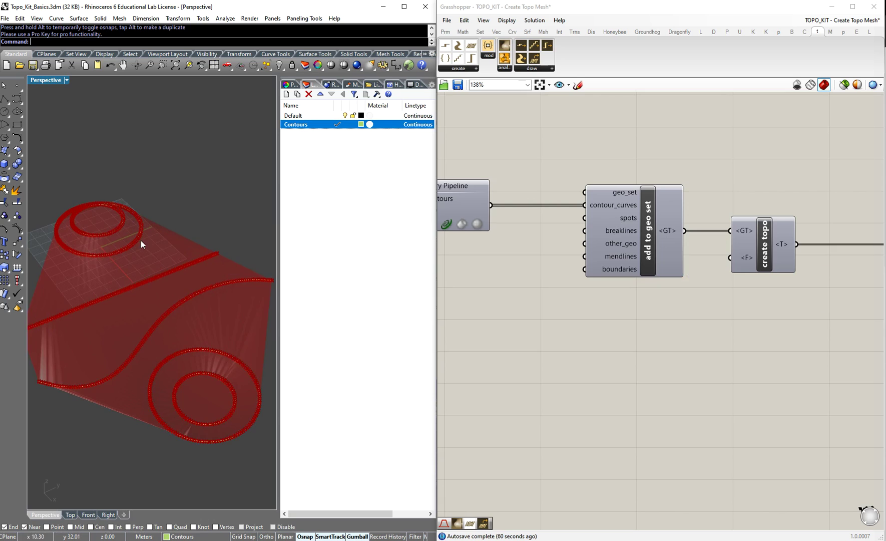
pyautogui.scroll(-3, 140, 241)
pyautogui.scroll(2, 127, 260)
pyautogui.scroll(2, 127, 263)
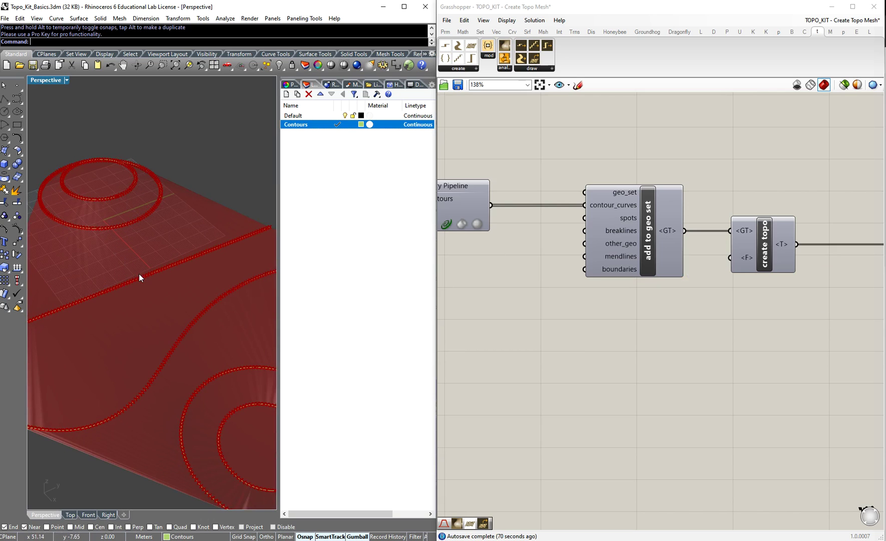
pyautogui.scroll(-4, 125, 299)
pyautogui.moveTo(125, 299); pyautogui.dragTo(242, 330, button='right')
pyautogui.scroll(-4, 802, 328)
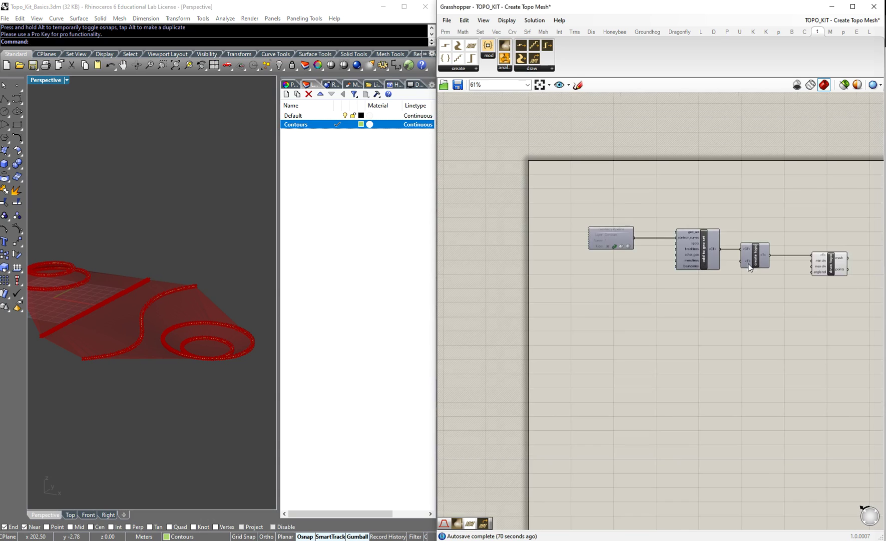
pyautogui.scroll(5, 86, 260)
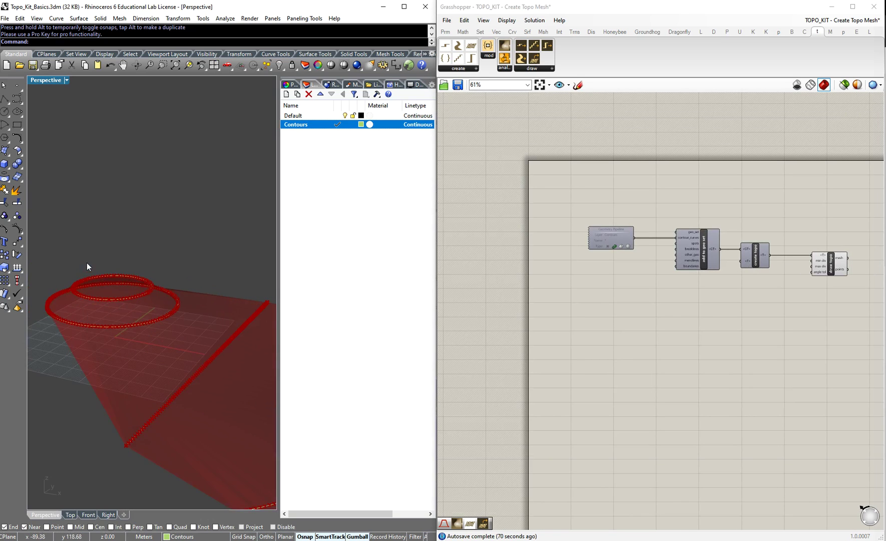
pyautogui.moveTo(110, 289); pyautogui.dragTo(195, 257, button='right')
pyautogui.click(628, 297)
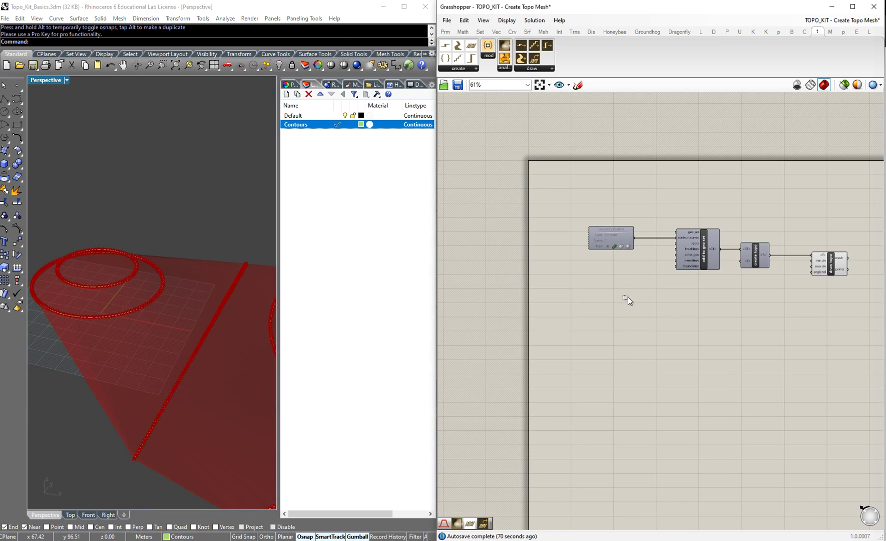
pyautogui.scroll(4, 624, 233)
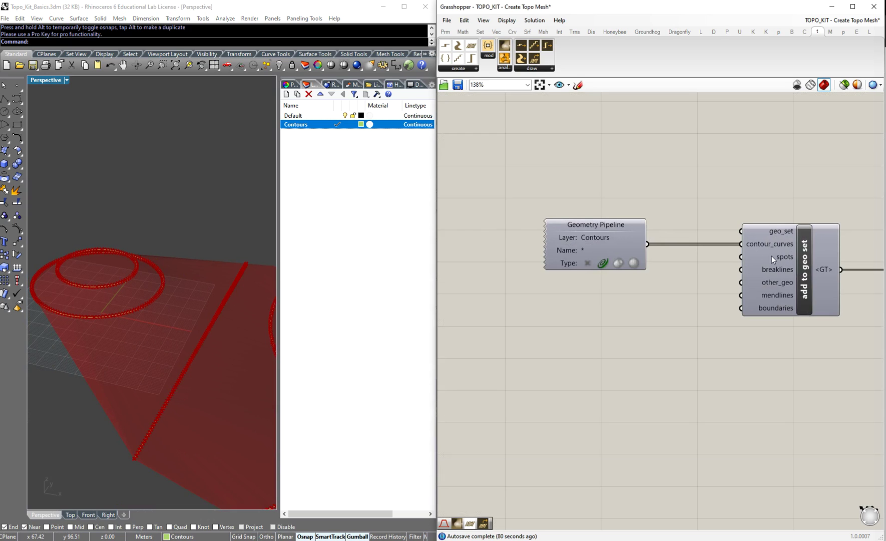
# Add a new Rhino layer named Spots and make it the current layer.
pyautogui.click(300, 141)
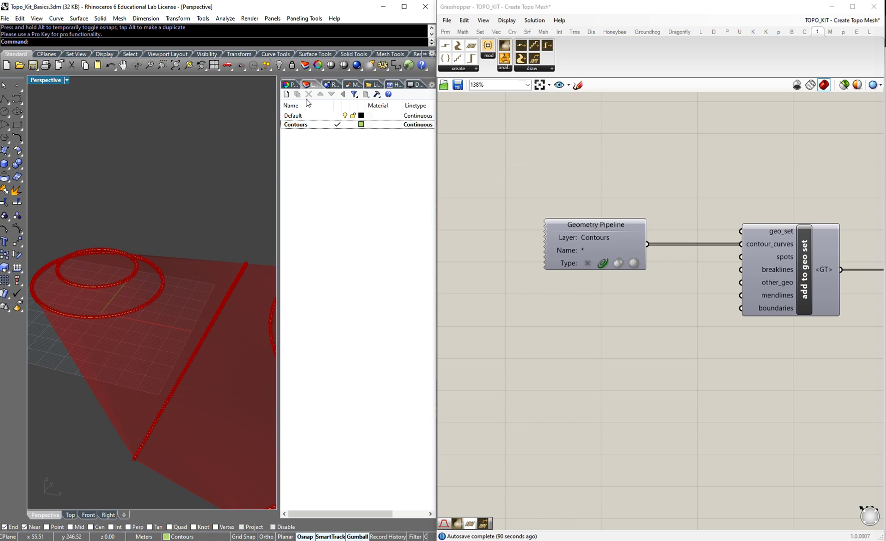
pyautogui.click(286, 94)
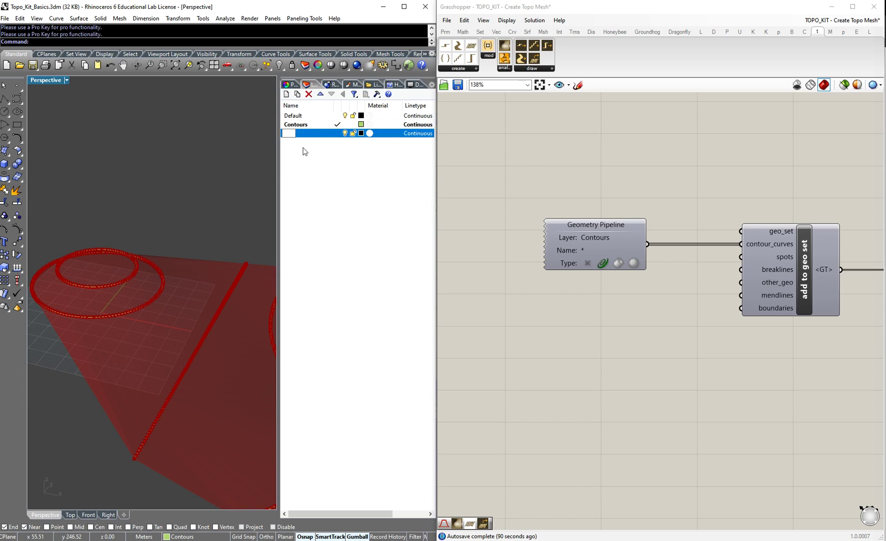
pyautogui.write('Spots')
pyautogui.click(294, 145)
pyautogui.doubleClick(305, 134)
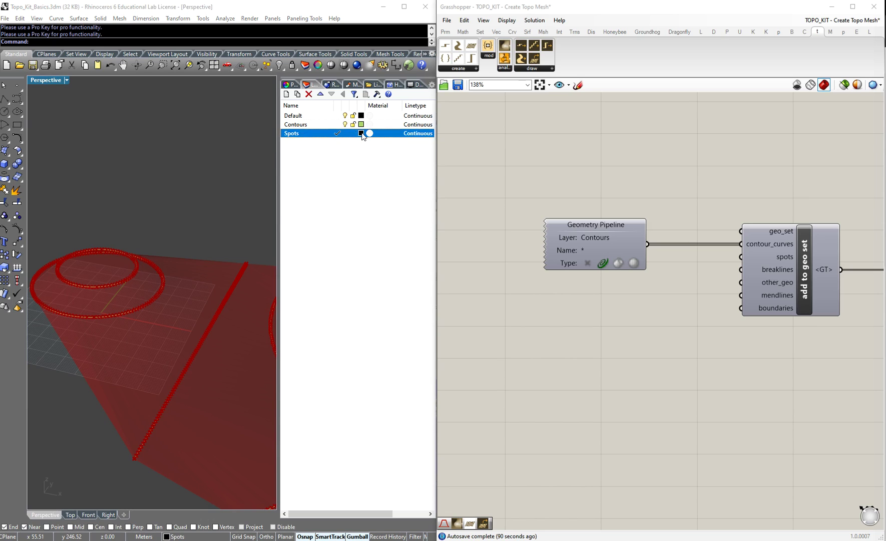
# Set the Spots layer's color to blue, RGB 0, 137, 255.
pyautogui.click(361, 133)
pyautogui.click(202, 270)
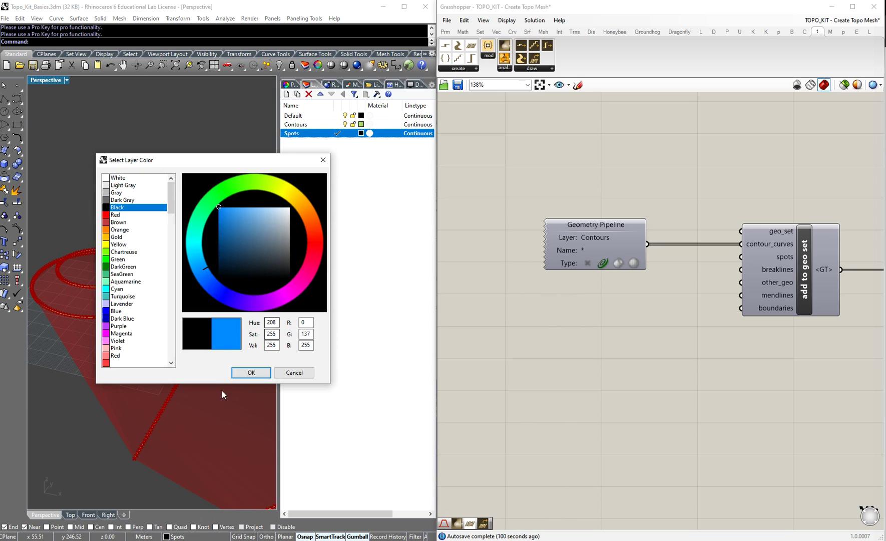
pyautogui.click(244, 373)
# Place two points inside the inner circle near the origin and one between the S-shaped contour and the other circles in the Top view.
pyautogui.click(17, 85)
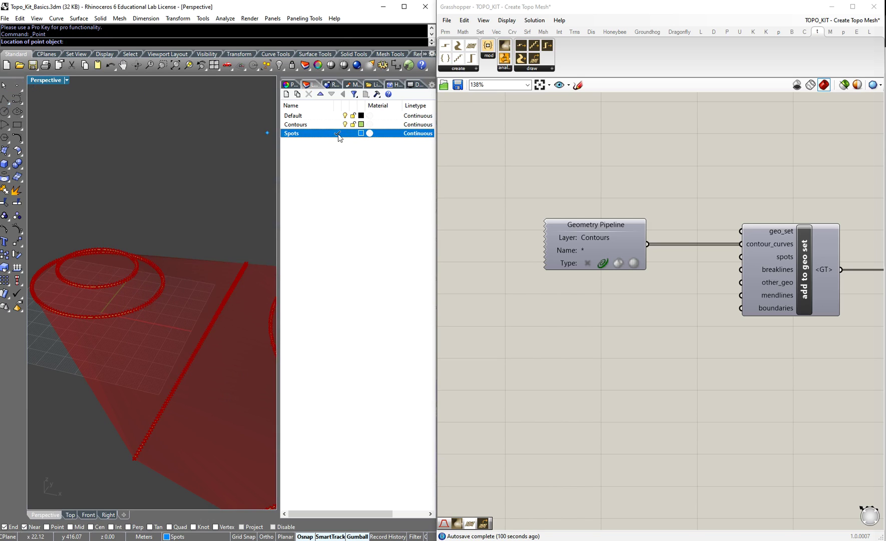
pyautogui.click(71, 514)
pyautogui.scroll(10, 65, 281)
pyautogui.click(69, 273)
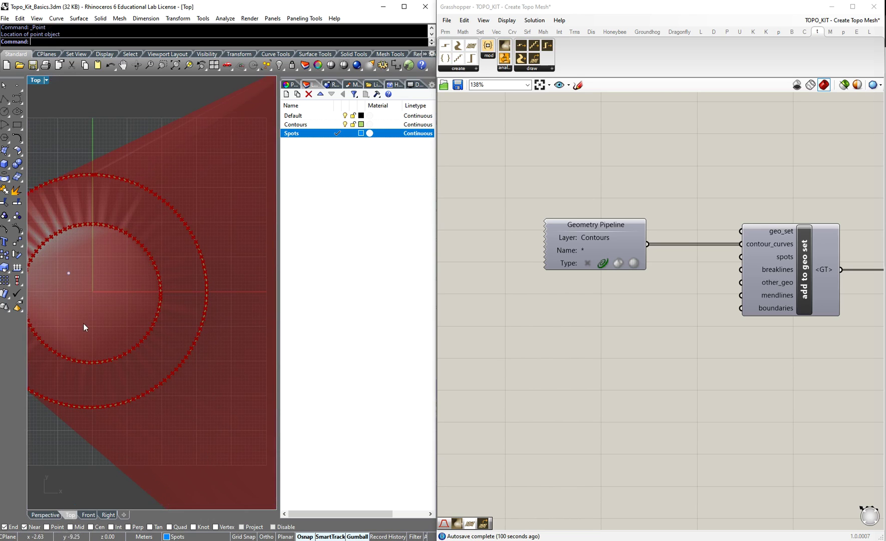
pyautogui.press('Return')
pyautogui.click(112, 324)
pyautogui.scroll(-5, 114, 247)
pyautogui.scroll(3, 223, 217)
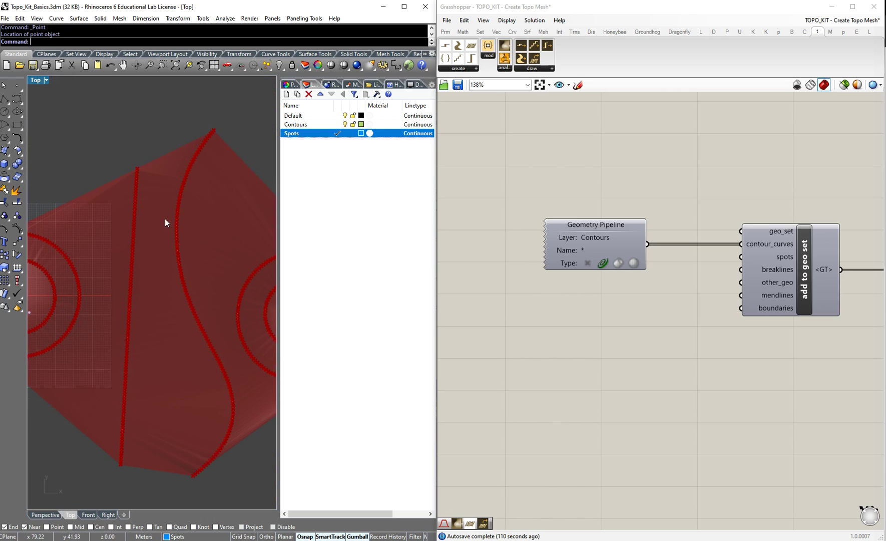
pyautogui.scroll(-3, 190, 244)
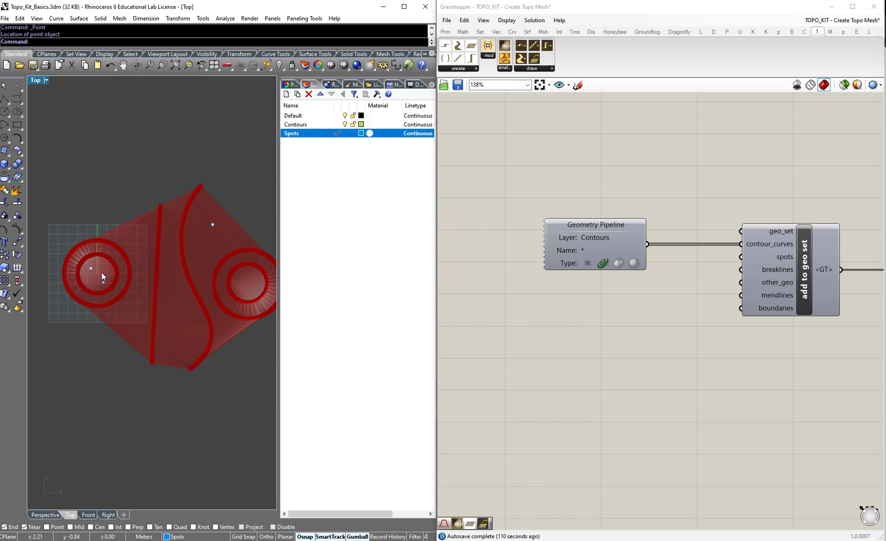
# In the Perspective view, raise the two points near the origin until they sit above the inner circular contour.
pyautogui.click(50, 515)
pyautogui.moveTo(98, 398); pyautogui.dragTo(82, 349, button='right')
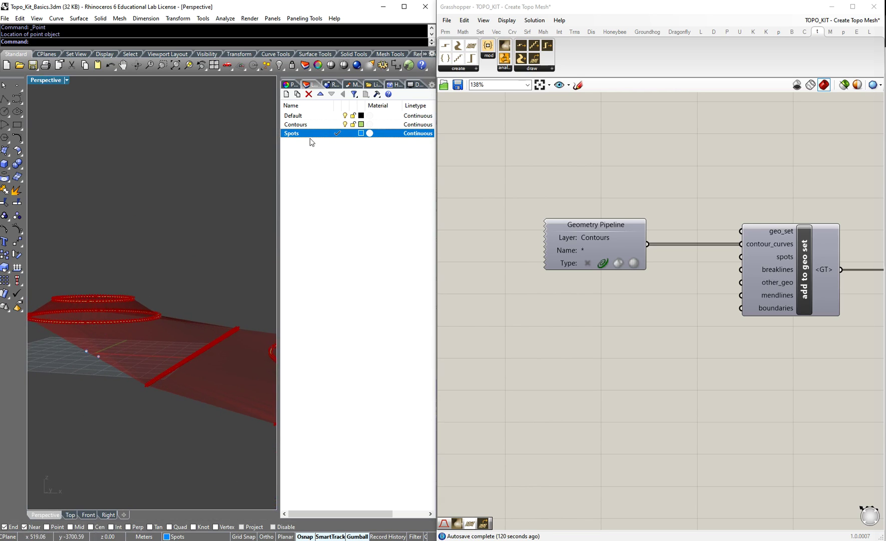
pyautogui.click(85, 351)
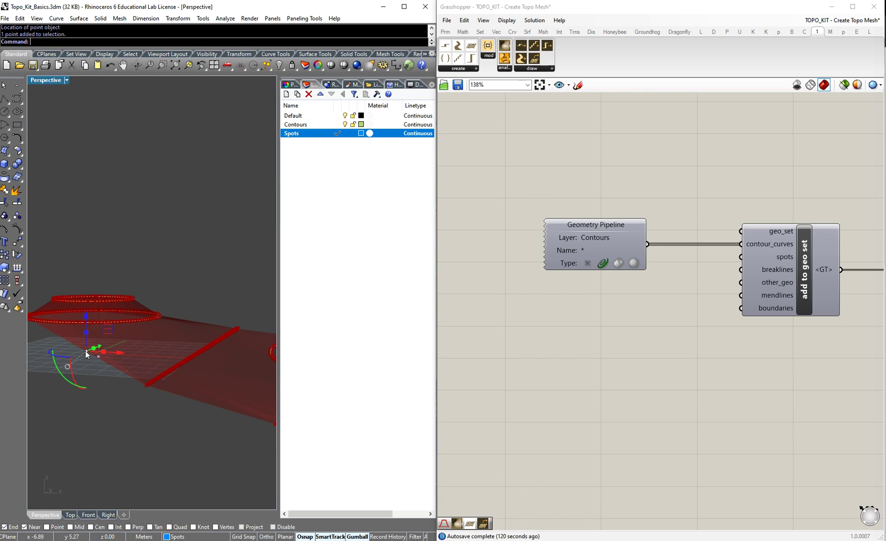
pyautogui.moveTo(87, 320); pyautogui.dragTo(87, 259)
pyautogui.click(98, 356)
pyautogui.moveTo(97, 323); pyautogui.dragTo(106, 273)
pyautogui.click(179, 277)
pyautogui.moveTo(182, 282); pyautogui.dragTo(89, 283, button='right')
pyautogui.click(102, 284)
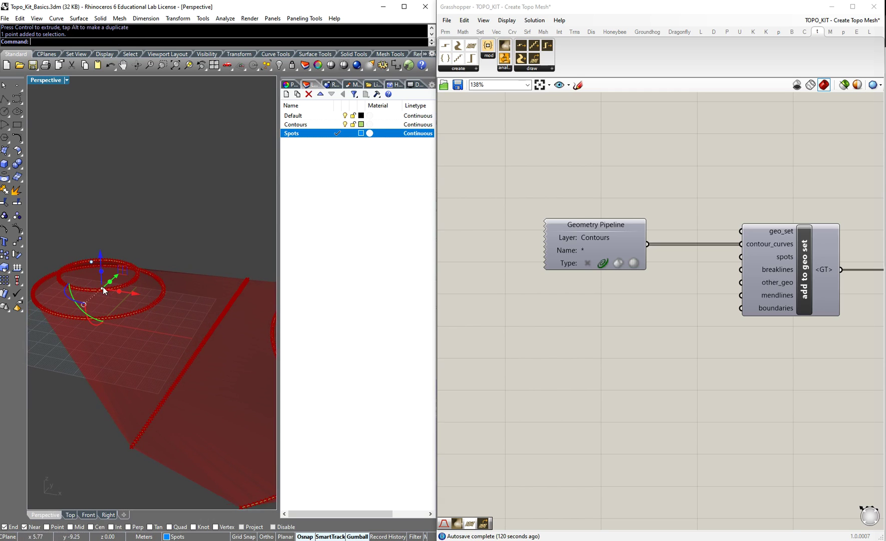
pyautogui.moveTo(101, 247); pyautogui.dragTo(101, 242)
pyautogui.click(156, 215)
# Adjust the elevation of the third point, between the S-shaped contour and the far circles.
pyautogui.scroll(-3, 111, 208)
pyautogui.moveTo(111, 208); pyautogui.dragTo(269, 288, button='right')
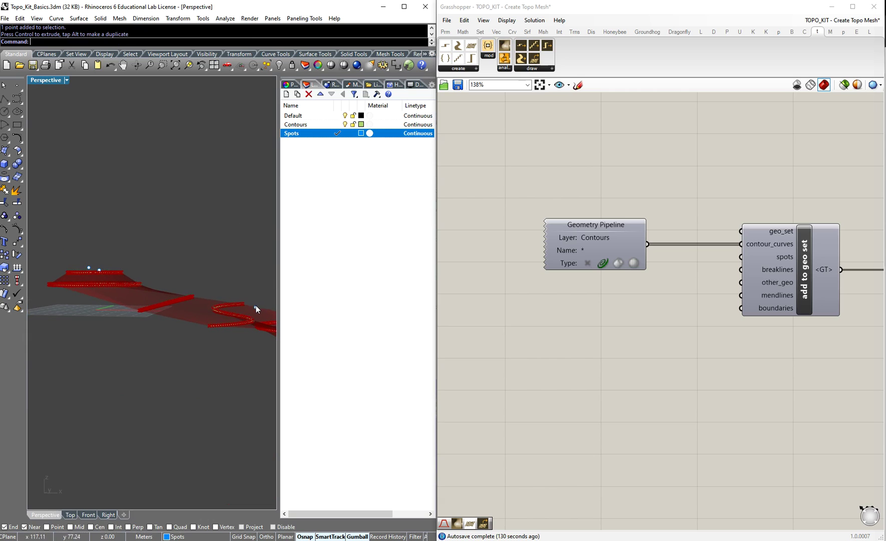
pyautogui.click(256, 321)
pyautogui.moveTo(255, 286); pyautogui.dragTo(255, 285)
pyautogui.moveTo(49, 283); pyautogui.dragTo(257, 289, button='right')
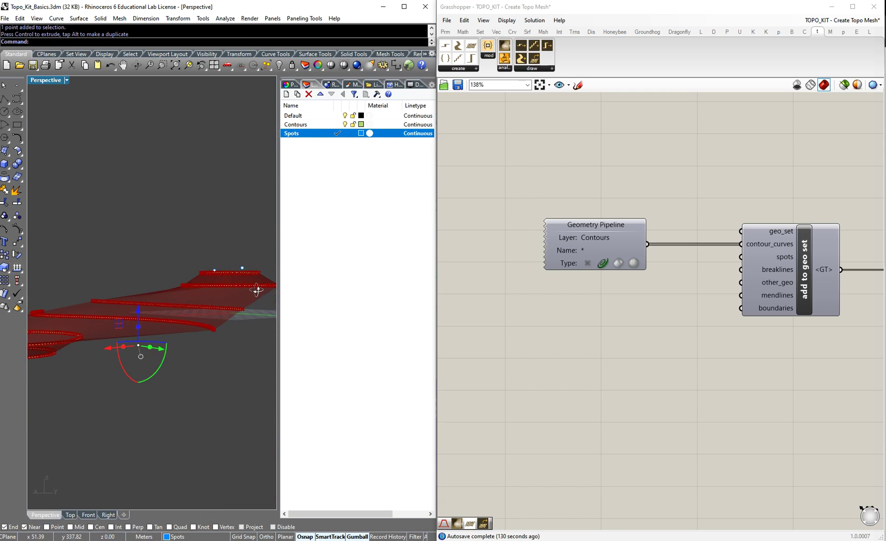
pyautogui.moveTo(140, 294); pyautogui.dragTo(131, 370, button='right')
# Duplicate the Geometry Pipeline below the original and connect the copy to the spots input of add to geo set.
pyautogui.click(598, 231)
pyautogui.moveTo(612, 234); pyautogui.dragTo(612, 305)
pyautogui.press('alt')
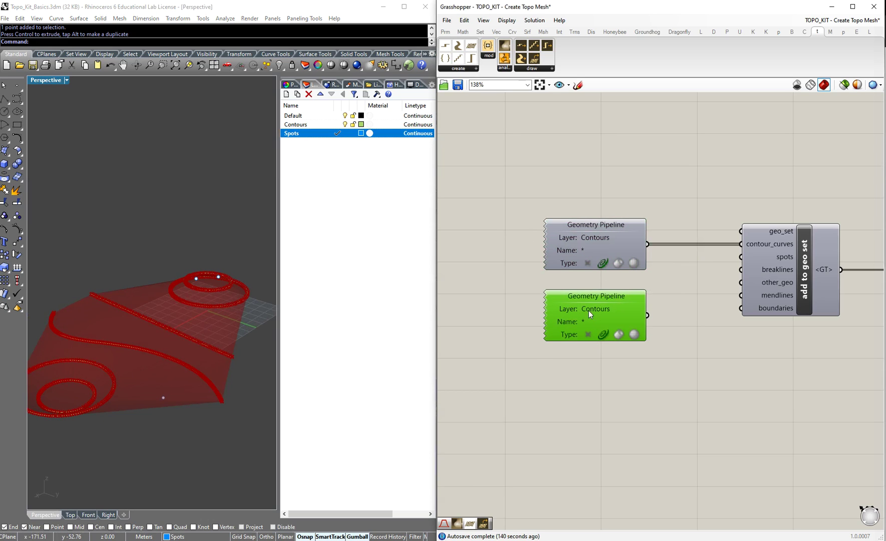
pyautogui.moveTo(647, 315); pyautogui.dragTo(742, 256)
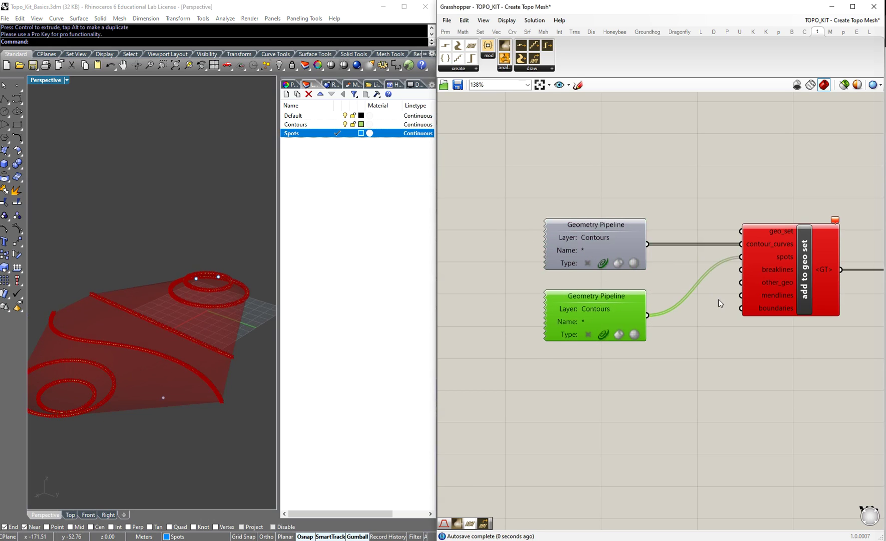
# Set the duplicated Geometry Pipeline's layer filter to Spots and move it slightly closer to the Contours pipeline.
pyautogui.doubleClick(600, 308)
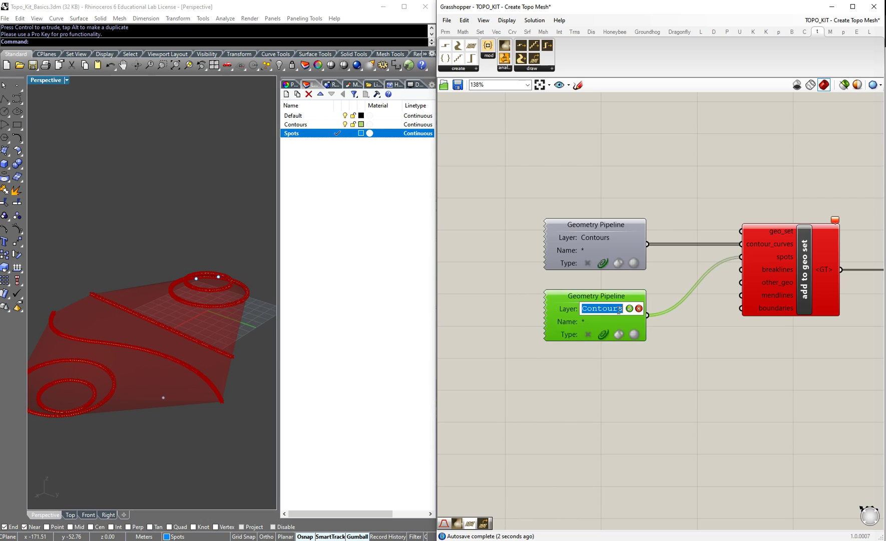
pyautogui.write('Spots')
pyautogui.click(630, 308)
pyautogui.click(675, 335)
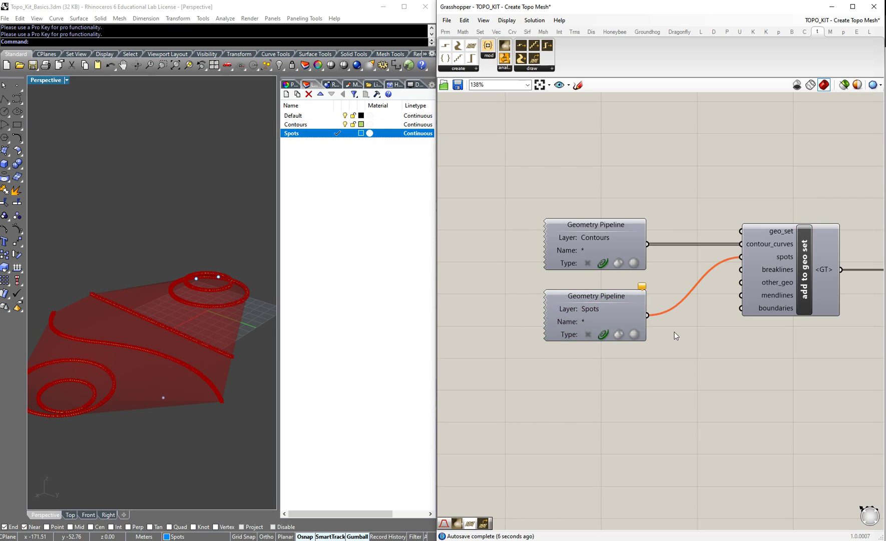
pyautogui.moveTo(581, 173); pyautogui.dragTo(588, 334)
pyautogui.moveTo(615, 312); pyautogui.dragTo(613, 304)
pyautogui.click(588, 334)
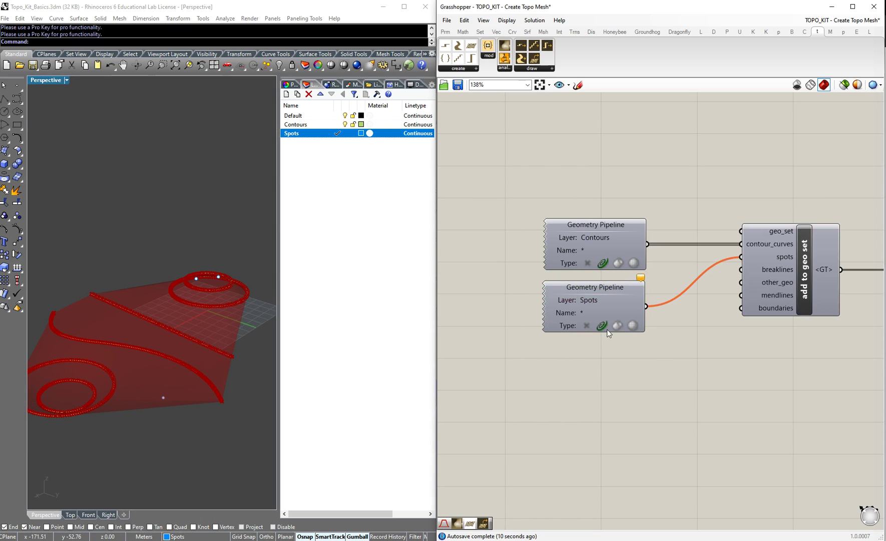
# Set the Spots Geometry Pipeline to reference points and exclude curves.
pyautogui.click(587, 324)
pyautogui.click(603, 325)
pyautogui.click(636, 360)
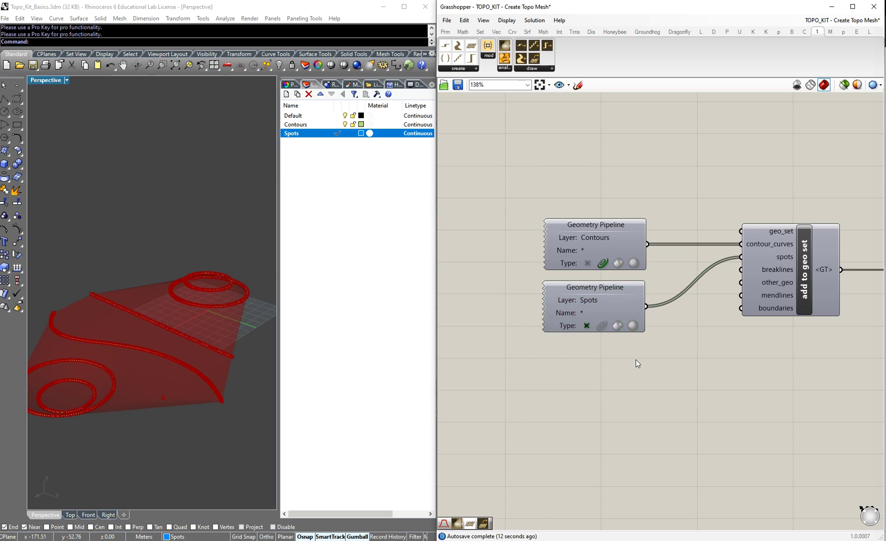
# Raise a spot point inside the inner circular contour near the origin slightly to test the mesh update.
pyautogui.moveTo(136, 393); pyautogui.dragTo(587, 339, button='right')
pyautogui.moveTo(420, 338); pyautogui.dragTo(192, 407, button='right')
pyautogui.scroll(5, 204, 366)
pyautogui.scroll(-2, 223, 324)
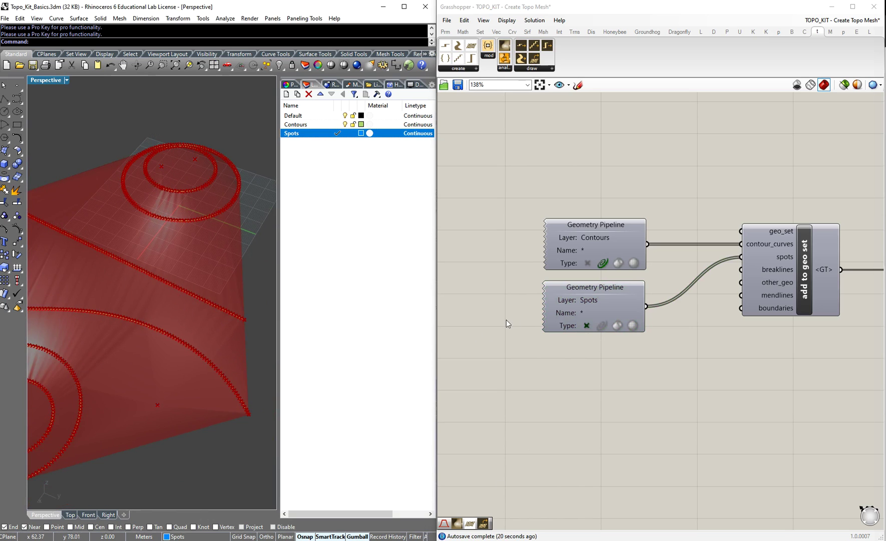
pyautogui.moveTo(86, 237); pyautogui.dragTo(162, 257, button='right')
pyautogui.click(146, 295)
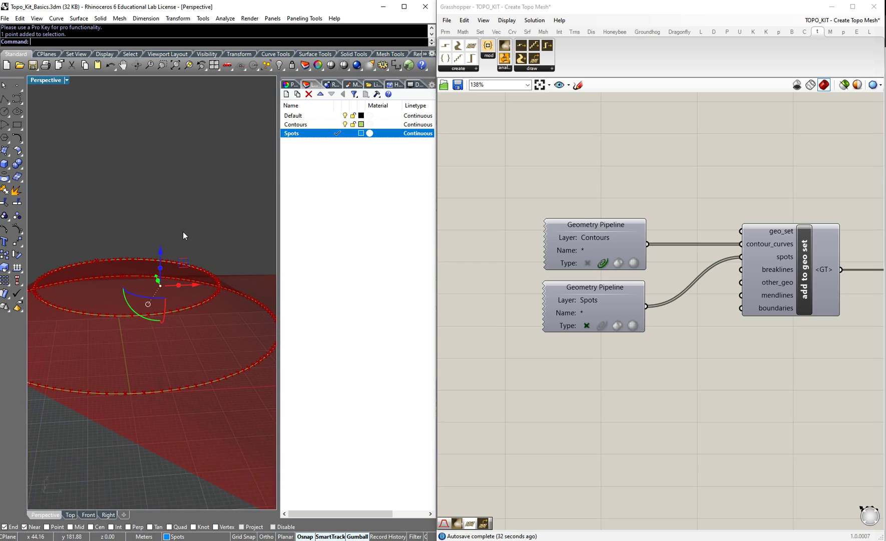
pyautogui.moveTo(199, 232); pyautogui.dragTo(222, 200, button='right')
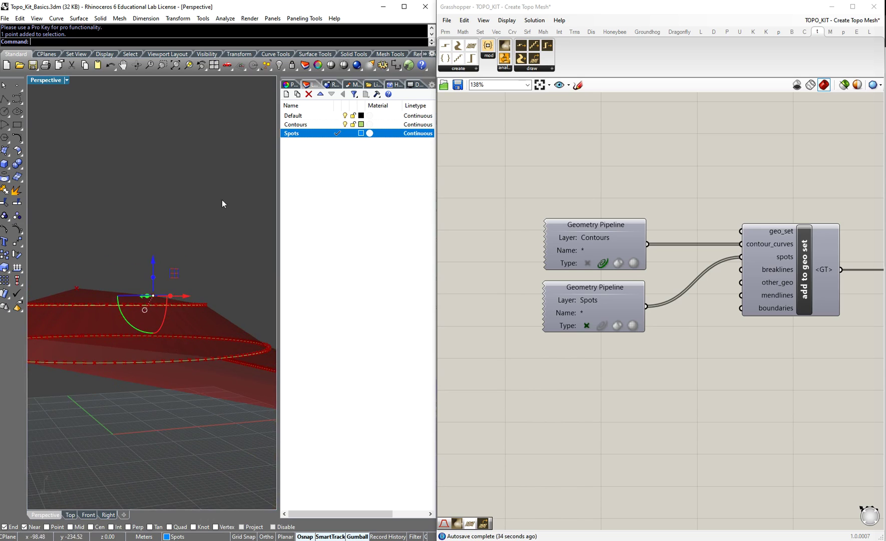
pyautogui.moveTo(153, 257)
pyautogui.mouseDown()
pyautogui.moveTo(154, 238)
pyautogui.moveTo(154, 256)
pyautogui.mouseUp()
pyautogui.click(159, 249)
pyautogui.moveTo(111, 309); pyautogui.dragTo(121, 362, button='right')
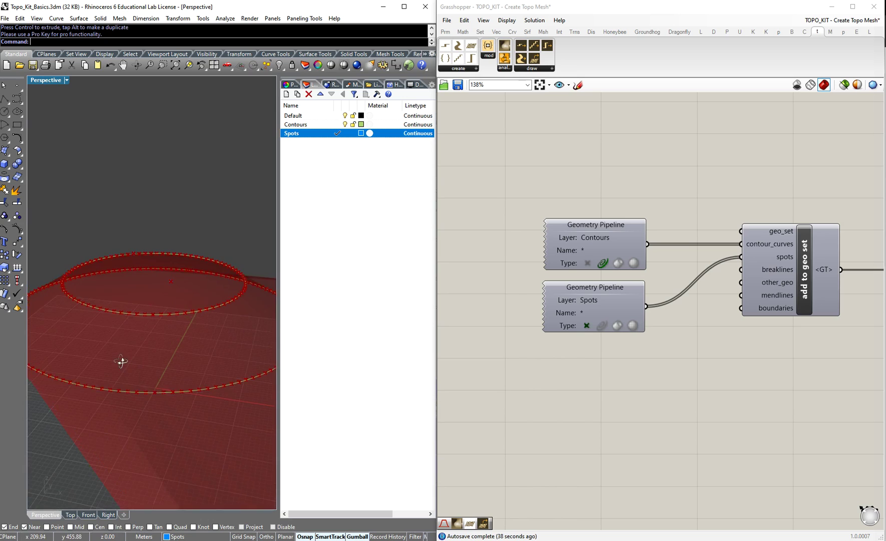
# Lower the spot point inside the inner circular contour near the origin.
pyautogui.moveTo(86, 301); pyautogui.dragTo(194, 293, button='right')
pyautogui.click(178, 299)
pyautogui.moveTo(180, 263); pyautogui.dragTo(177, 278)
# Start placing another spot point on the Spots layer in the Perspective view.
pyautogui.rightClick(210, 231)
pyautogui.moveTo(201, 265); pyautogui.dragTo(127, 308, button='right')
pyautogui.click(115, 322)
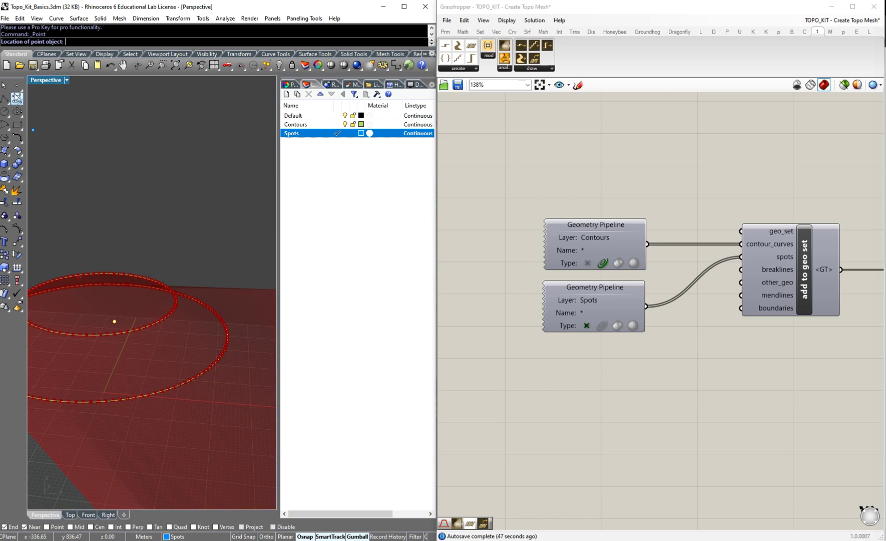
# Raise the spot point inside the hilltop contours vertically and inspect the terrain mesh from the side and above.
pyautogui.moveTo(112, 292); pyautogui.dragTo(113, 276)
pyautogui.press('Escape')
pyautogui.moveTo(144, 239); pyautogui.dragTo(133, 302, button='right')
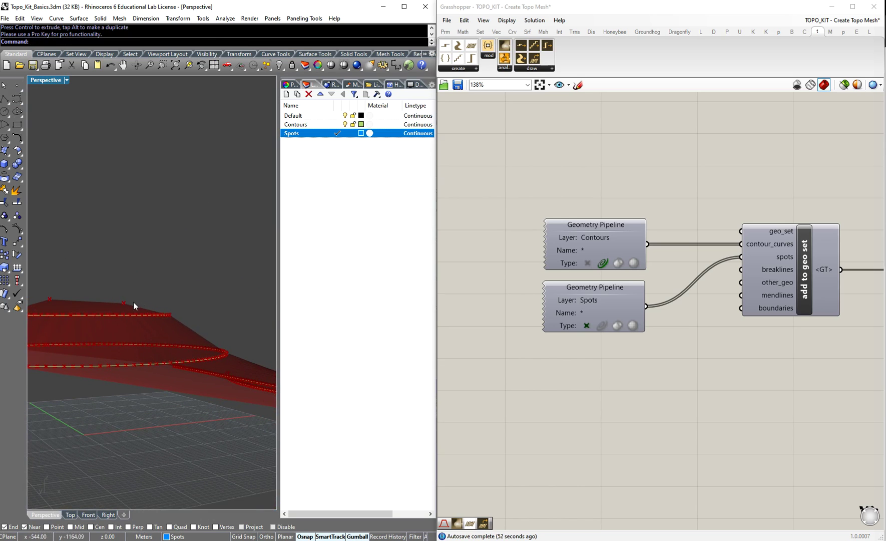
pyautogui.click(46, 296)
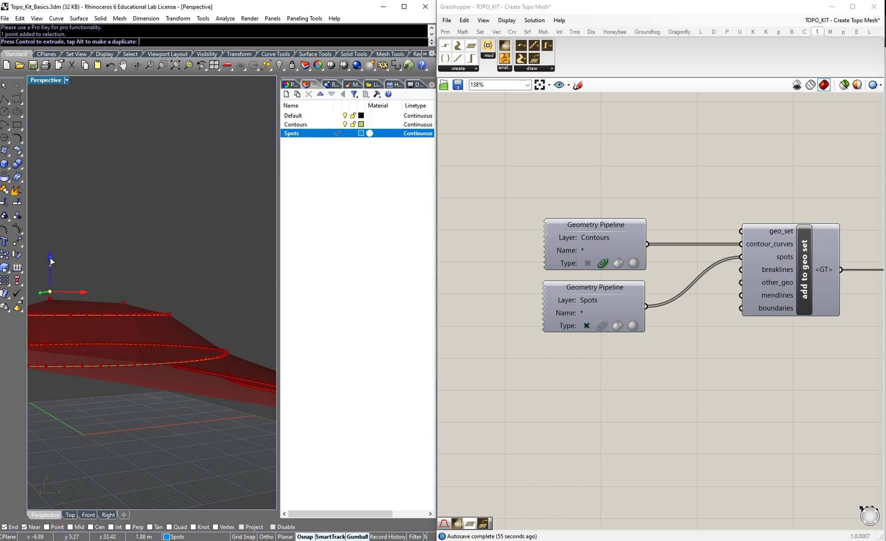
pyautogui.press('Escape')
pyautogui.moveTo(104, 257); pyautogui.dragTo(250, 393, button='right')
pyautogui.scroll(5, 239, 366)
pyautogui.scroll(-5, 216, 361)
pyautogui.moveTo(213, 361); pyautogui.dragTo(170, 376, button='right')
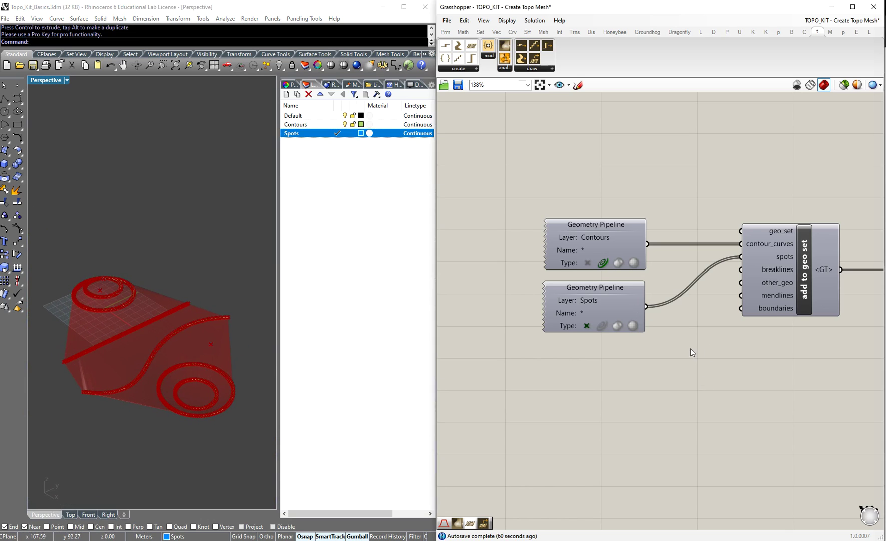
# Group the Contours and Spots Geometry Pipeline components and title the group "Geometry inout layers".
pyautogui.moveTo(703, 378); pyautogui.dragTo(634, 337, button='right')
pyautogui.scroll(-3, 634, 337)
pyautogui.scroll(1, 778, 283)
pyautogui.moveTo(470, 219); pyautogui.dragTo(615, 365)
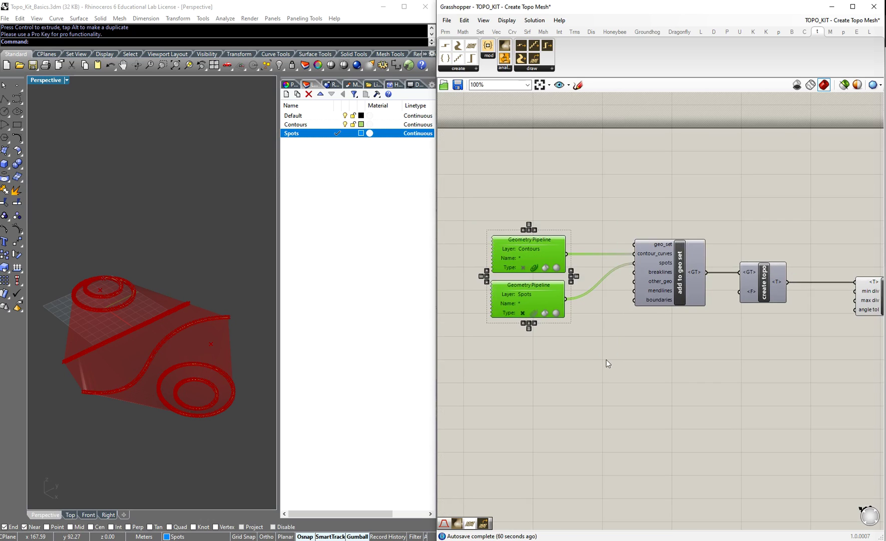
pyautogui.rightClick(558, 236)
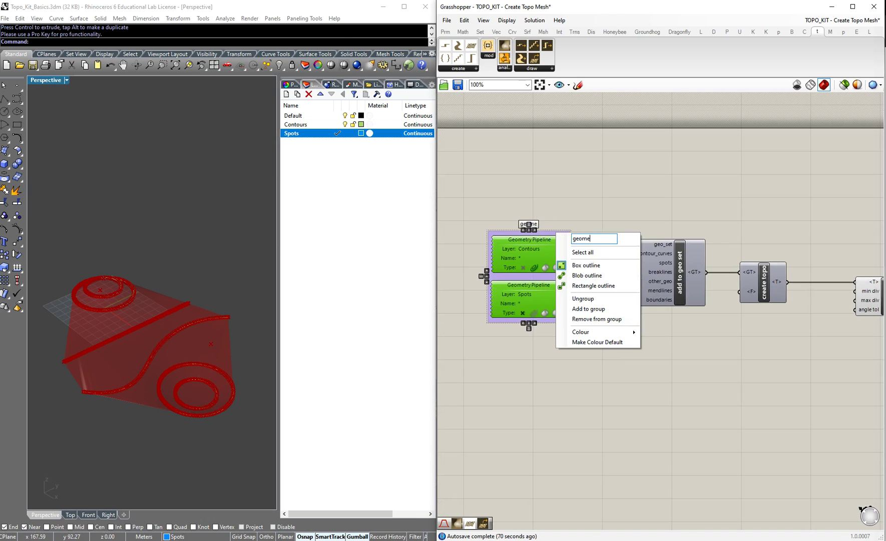
pyautogui.write('Geometry inout layers')
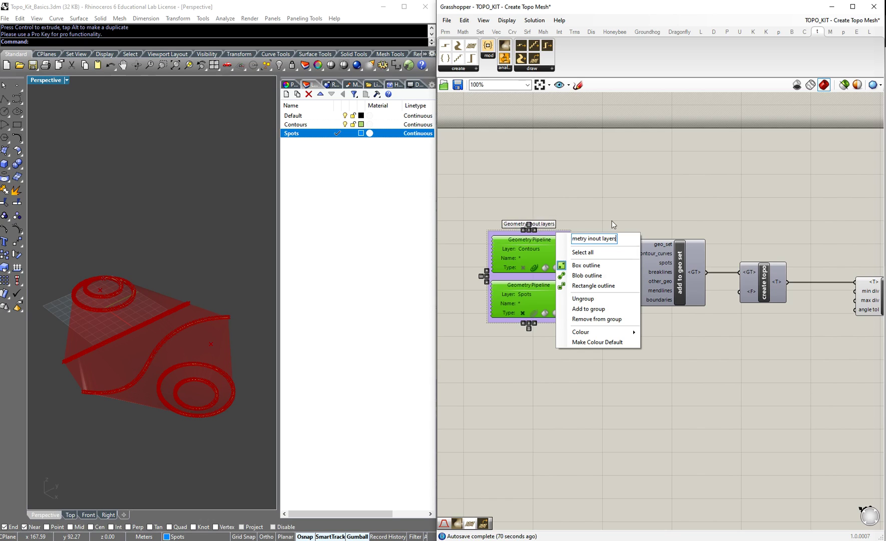
pyautogui.click(736, 212)
# Group the add to geo set component and title the group "Add Geo Set".
pyautogui.moveTo(621, 218); pyautogui.dragTo(712, 324)
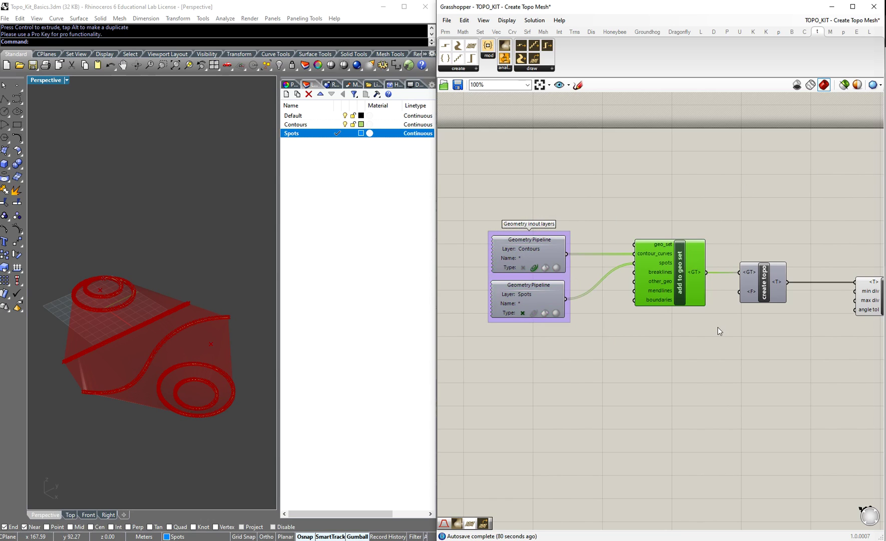
pyautogui.hotkey('ctrl', 'g')
pyautogui.rightClick(683, 237)
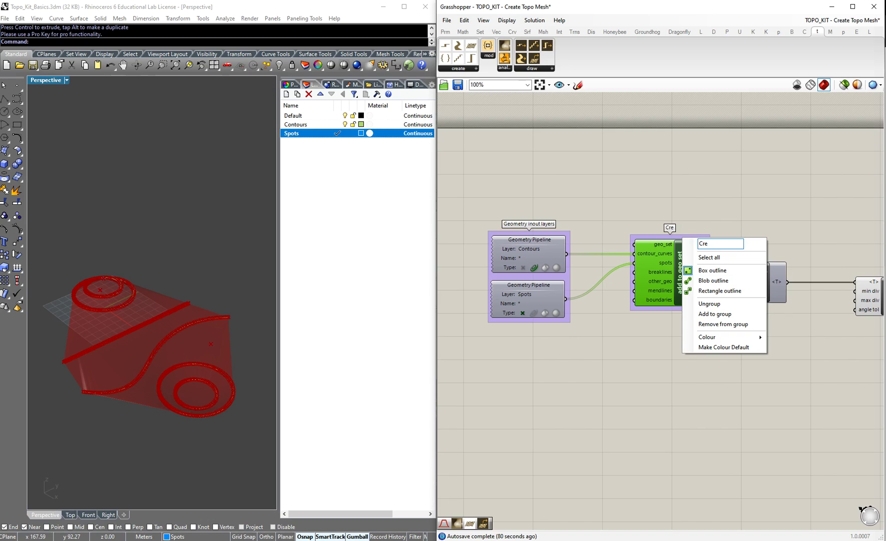
pyautogui.write('Cr')
pyautogui.press('BackSpace')
pyautogui.press('BackSpace')
pyautogui.write('Add geoS')
pyautogui.write('Et')
pyautogui.write('Geo Set')
pyautogui.click(738, 220)
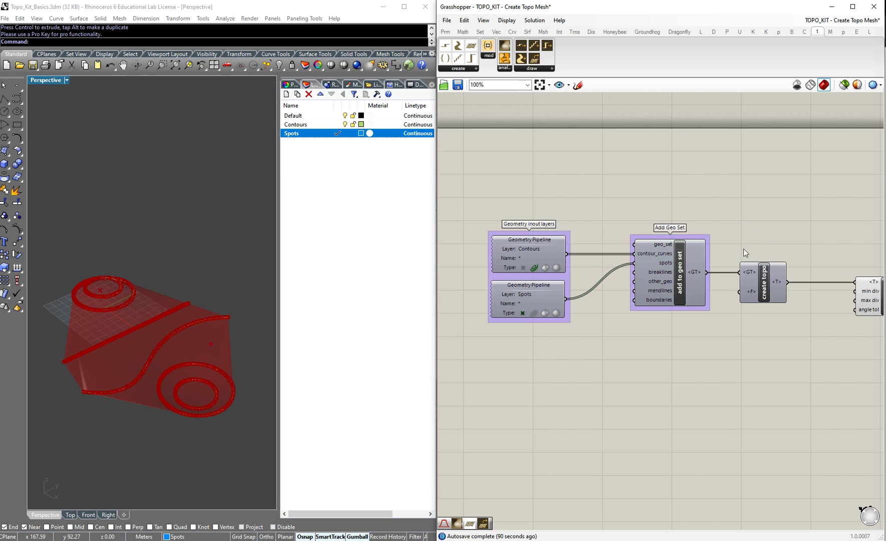
# Group the create topo component and title the group "Create Topo".
pyautogui.scroll(-2, 723, 197)
pyautogui.moveTo(746, 267); pyautogui.dragTo(745, 282)
pyautogui.scroll(3, 842, 232)
pyautogui.scroll(-2, 673, 215)
pyautogui.hotkey('ctrl', 'g')
pyautogui.rightClick(714, 245)
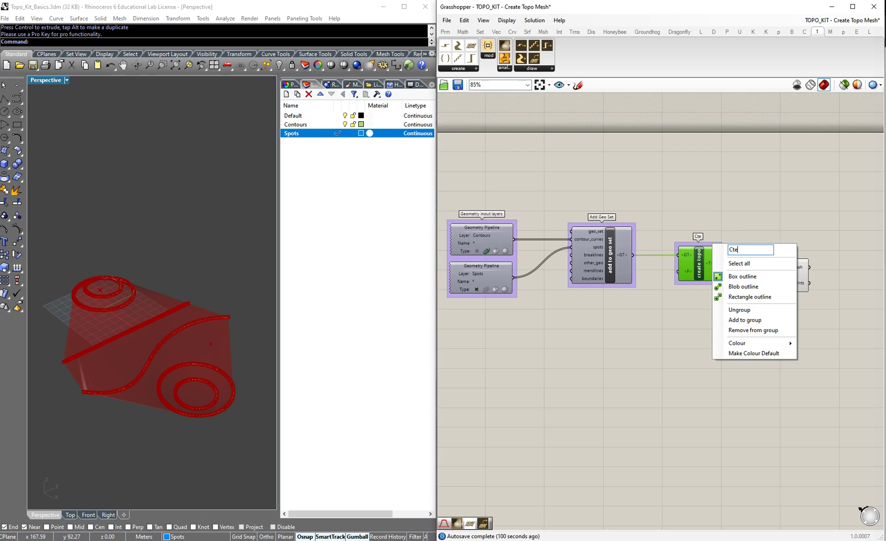
pyautogui.write('Create Topo')
pyautogui.press('Return')
# Group the draw topo component and title the group "Draw Topo".
pyautogui.moveTo(739, 249); pyautogui.dragTo(832, 307)
pyautogui.hotkey('ctrl', 'g')
pyautogui.rightClick(793, 268)
pyautogui.click(823, 254)
pyautogui.scroll(3, 823, 254)
pyautogui.rightClick(789, 255)
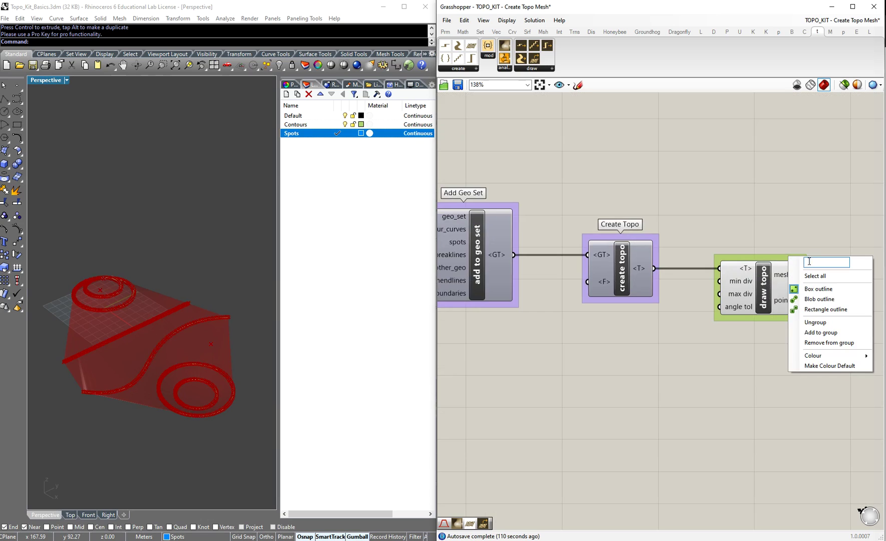
pyautogui.write('Draw Topo')
pyautogui.click(775, 181)
# Add a Mesh parameter beside the Draw Topo group and feed it from the draw topo mesh output.
pyautogui.scroll(-2, 619, 288)
pyautogui.scroll(2, 725, 304)
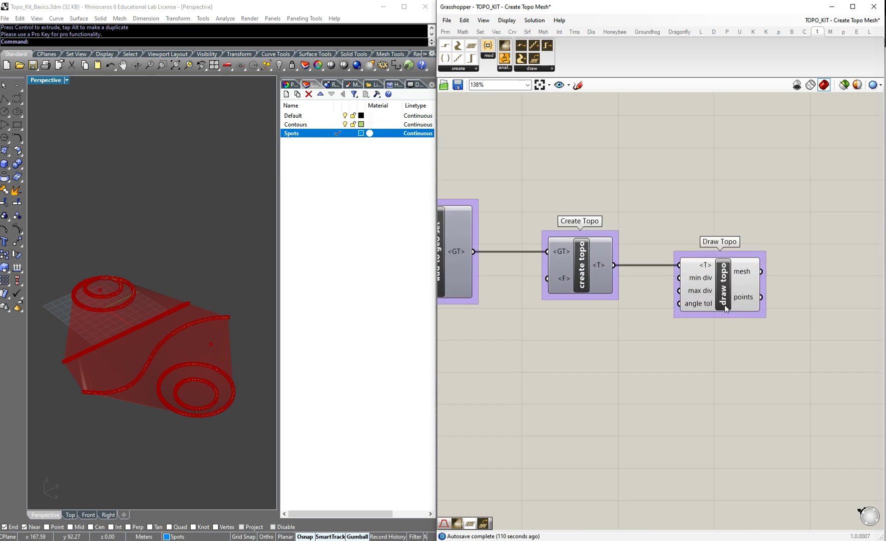
pyautogui.scroll(-3, 721, 281)
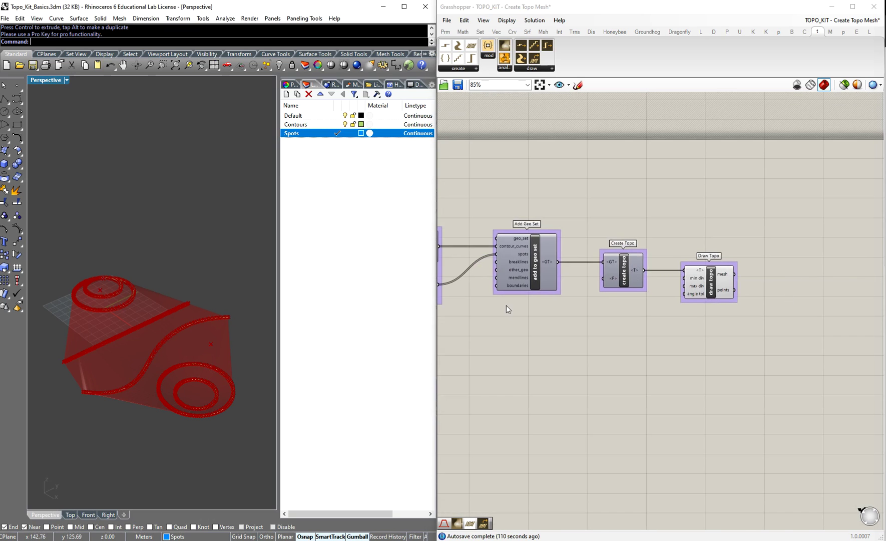
pyautogui.scroll(3, 770, 279)
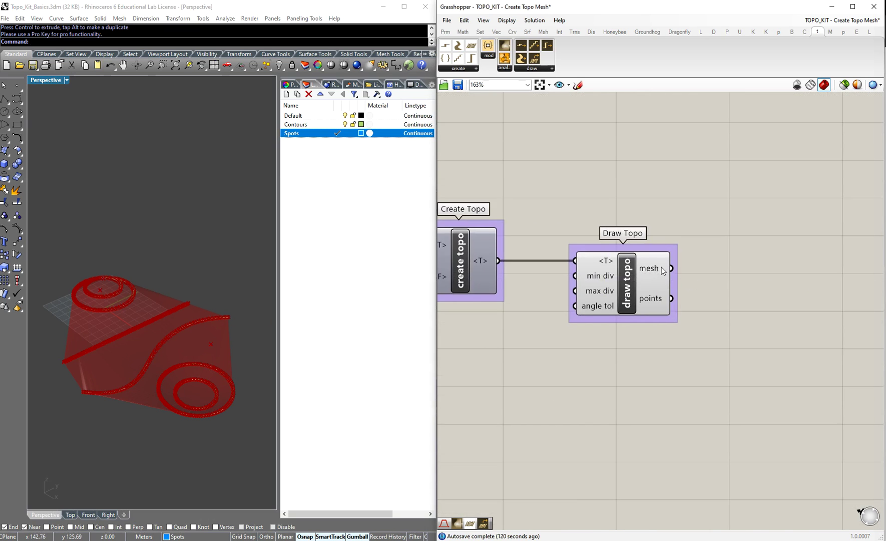
pyautogui.doubleClick(751, 278)
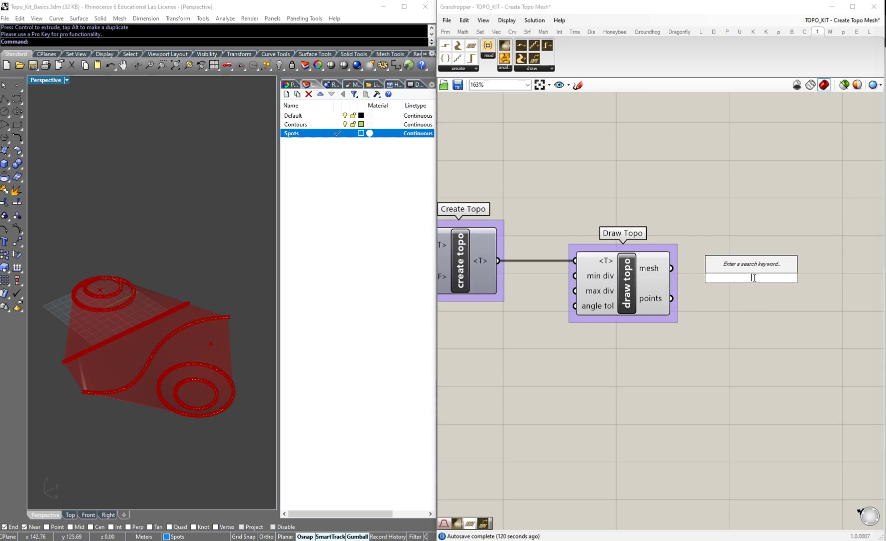
pyautogui.write('mesh')
pyautogui.click(724, 269)
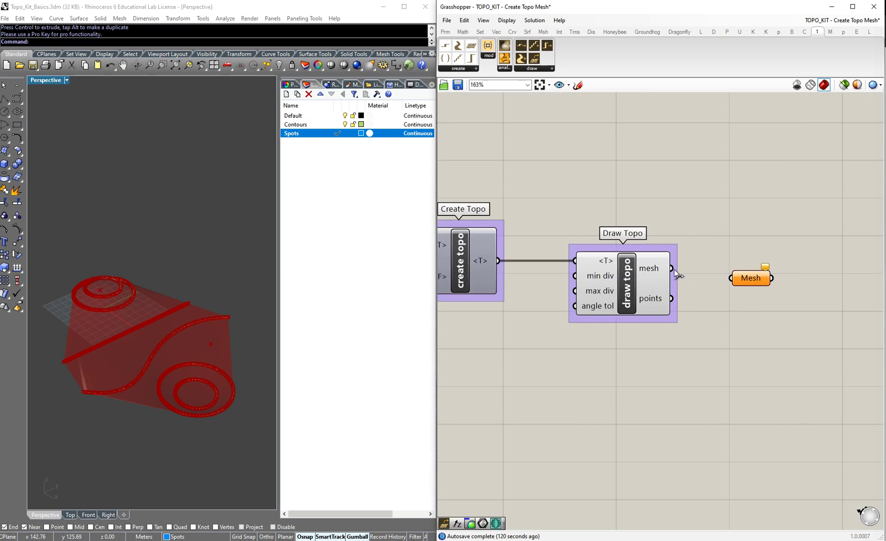
pyautogui.moveTo(672, 269); pyautogui.dragTo(731, 277)
# Turn off the preview of the draw topo component and move the Mesh parameter slightly higher on the canvas.
pyautogui.click(633, 275)
pyautogui.middleClick(633, 275)
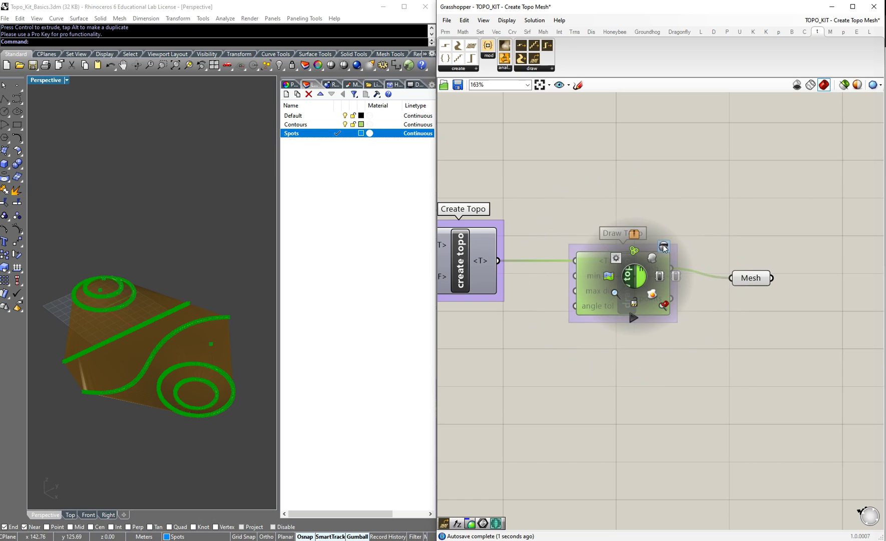
pyautogui.click(685, 212)
pyautogui.click(756, 278)
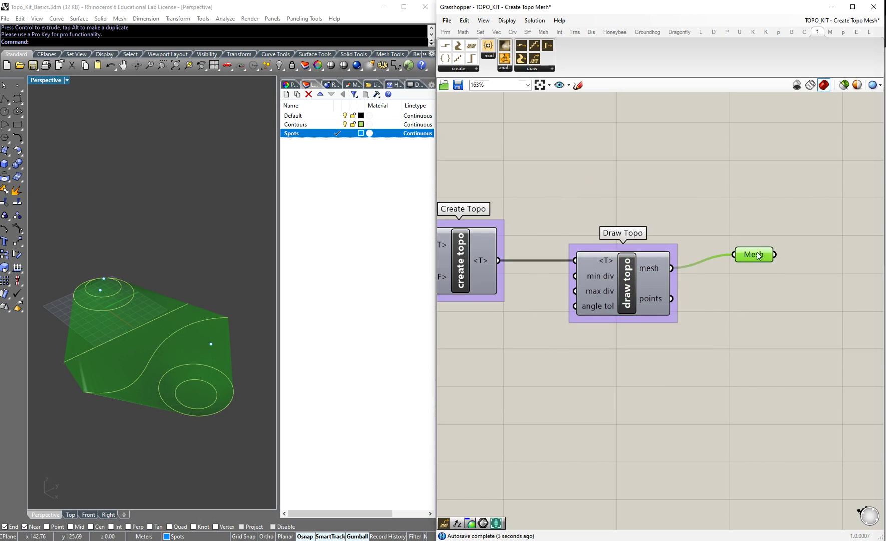
# Bake the Mesh parameter's terrain into Rhino on the Default layer.
pyautogui.scroll(-4, 530, 217)
pyautogui.moveTo(145, 358); pyautogui.dragTo(197, 315, button='right')
pyautogui.rightClick(648, 243)
pyautogui.click(673, 281)
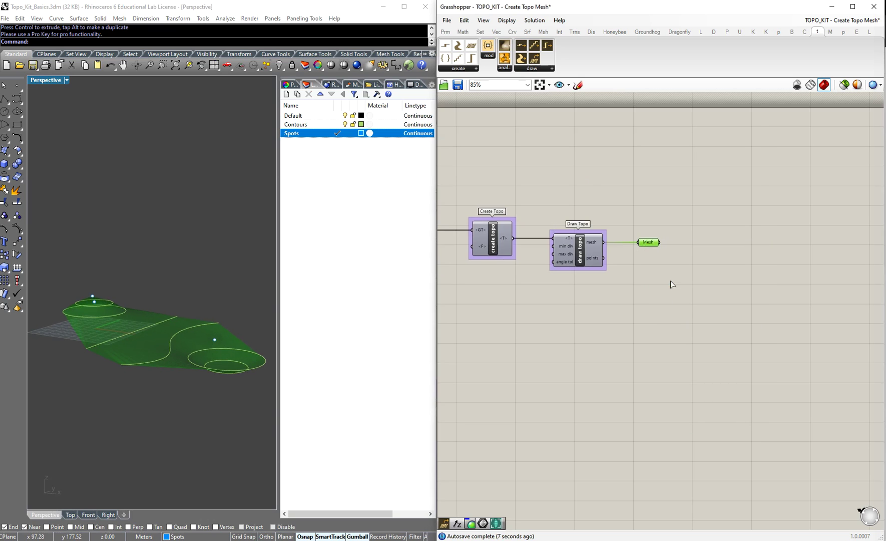
pyautogui.click(662, 226)
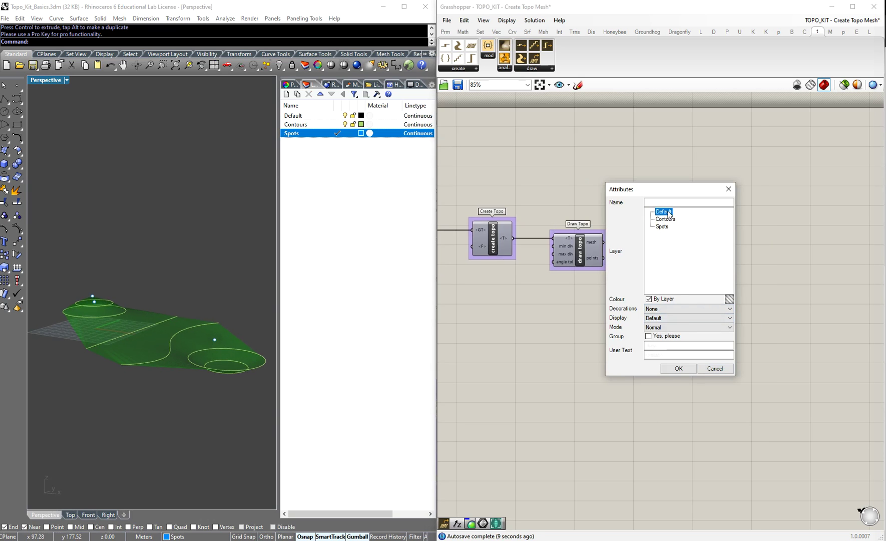
pyautogui.click(679, 368)
# Switch the Perspective viewport to Rendered display and view the baked terrain from a low angle.
pyautogui.moveTo(133, 355); pyautogui.dragTo(96, 390, button='right')
pyautogui.click(66, 80)
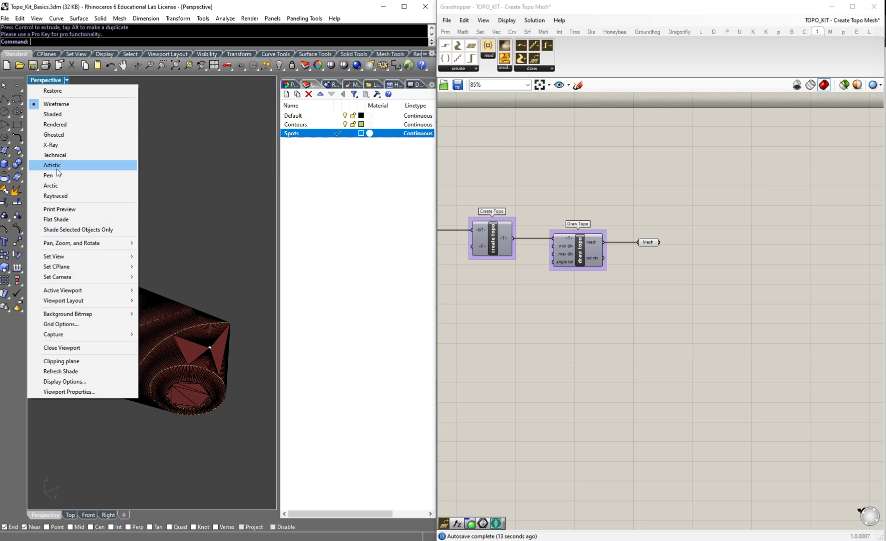
pyautogui.click(56, 124)
pyautogui.moveTo(214, 237); pyautogui.dragTo(155, 335, button='right')
pyautogui.scroll(3, 155, 336)
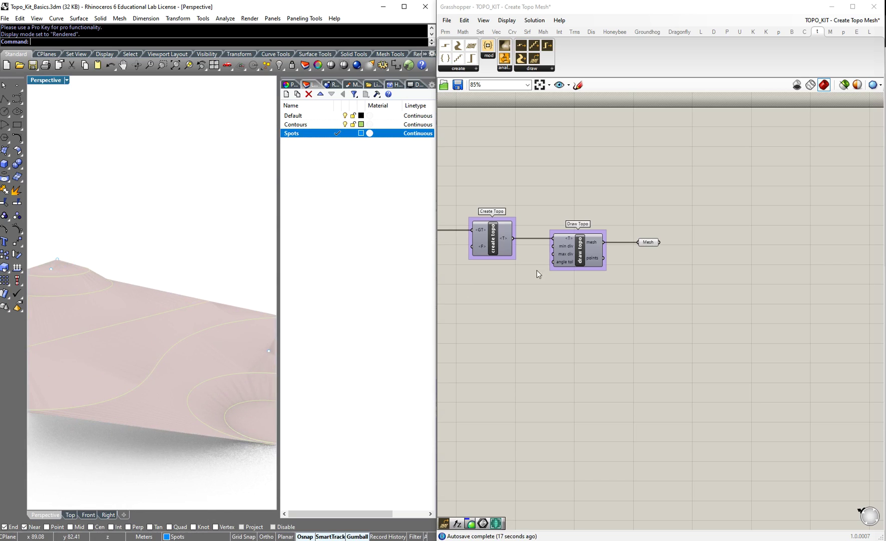
# Turn off the Mesh parameter's preview and inspect the baked terrain by itself.
pyautogui.click(648, 242)
pyautogui.middleClick(649, 243)
pyautogui.click(670, 222)
pyautogui.middleClick(649, 250)
pyautogui.click(671, 220)
pyautogui.scroll(3, 75, 386)
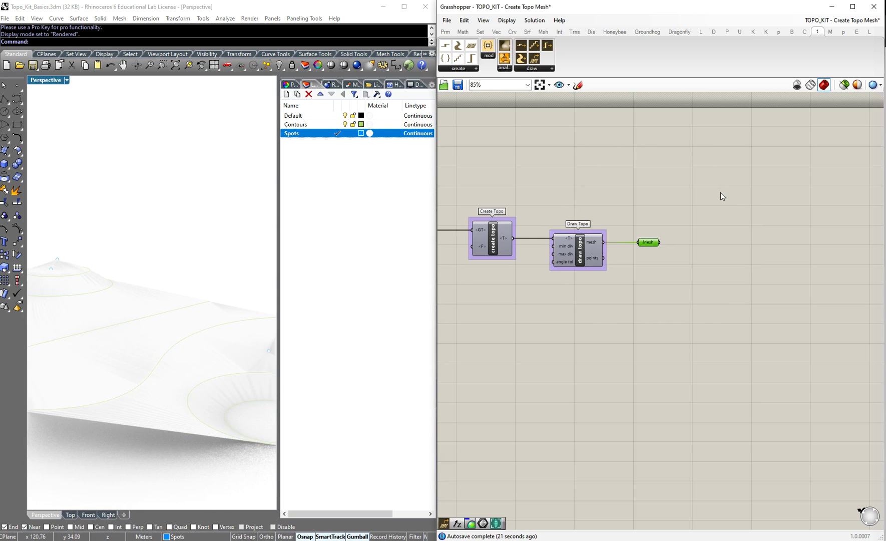
pyautogui.moveTo(99, 399); pyautogui.dragTo(263, 337, button='right')
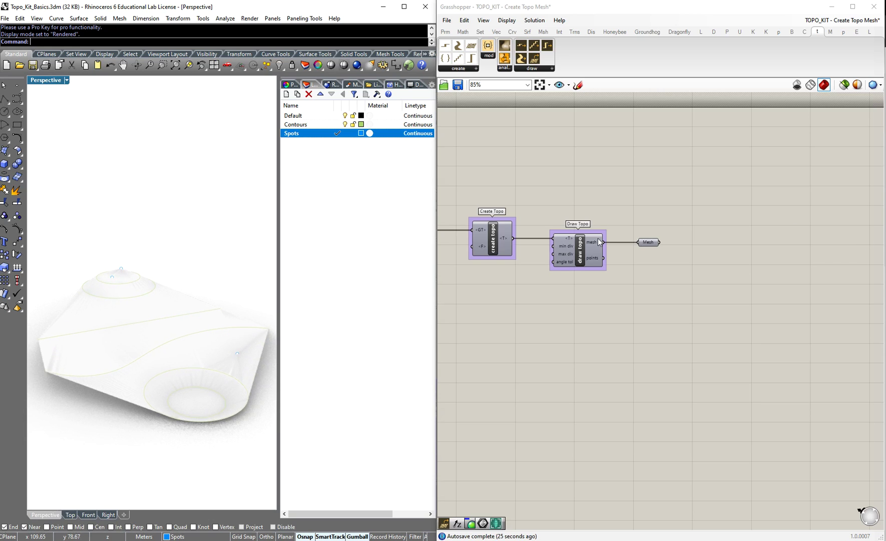
# Set the Perspective viewport back to Wireframe display.
pyautogui.click(66, 80)
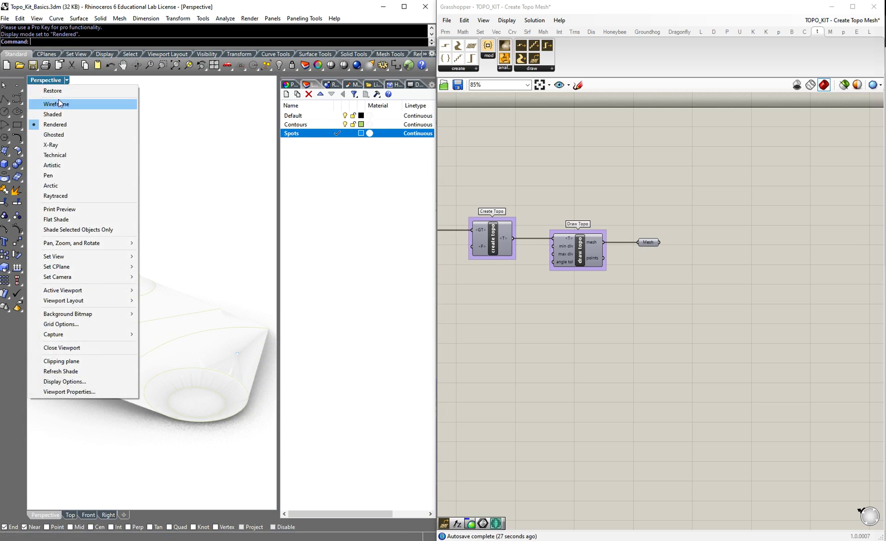
pyautogui.click(56, 104)
pyautogui.moveTo(178, 274); pyautogui.dragTo(198, 292, button='right')
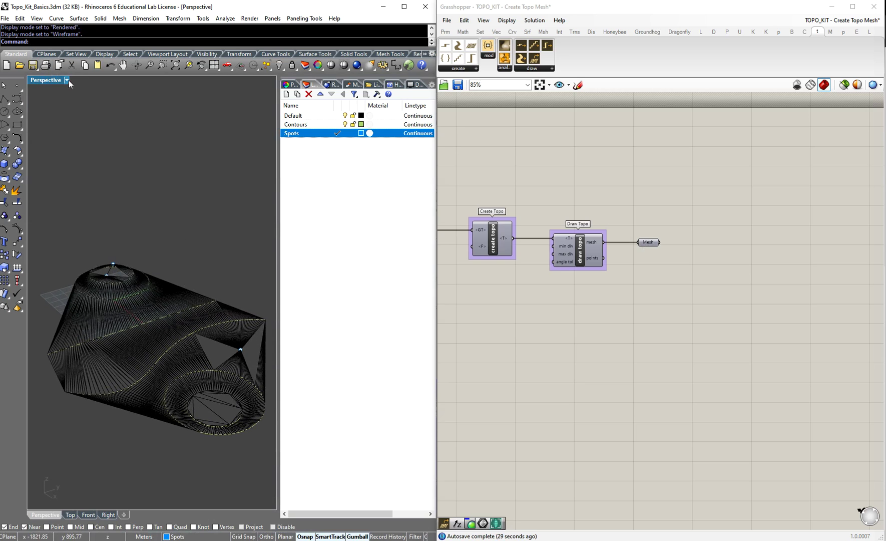
pyautogui.click(67, 80)
pyautogui.click(60, 112)
pyautogui.click(66, 80)
pyautogui.click(58, 104)
# Delete the baked terrain mesh and turn the Mesh parameter's preview back on.
pyautogui.click(189, 334)
pyautogui.press('Delete')
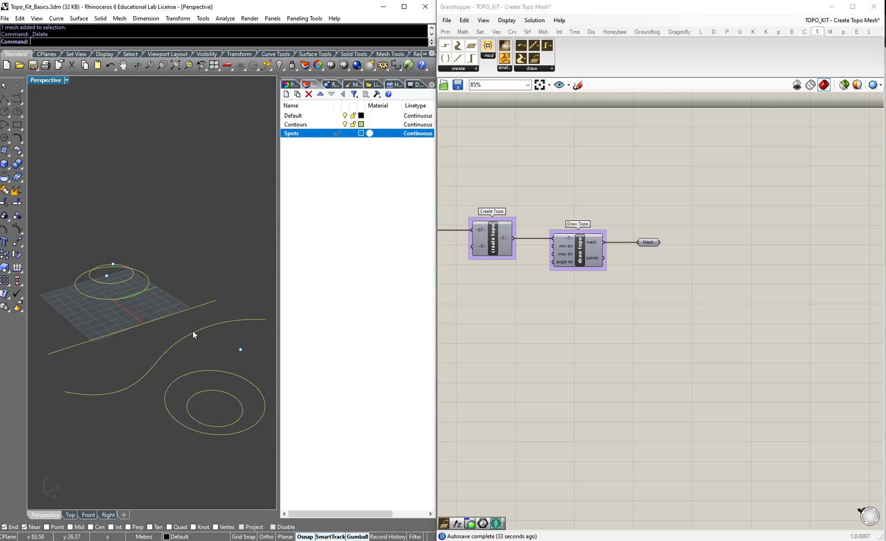
pyautogui.moveTo(186, 313); pyautogui.dragTo(187, 316, button='right')
pyautogui.middleClick(653, 243)
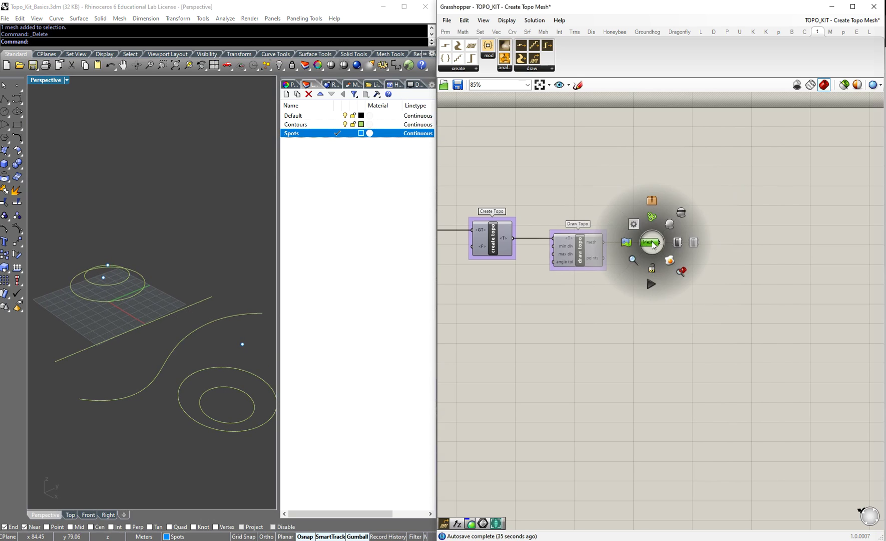
pyautogui.click(673, 225)
pyautogui.click(712, 219)
pyautogui.scroll(2, 168, 331)
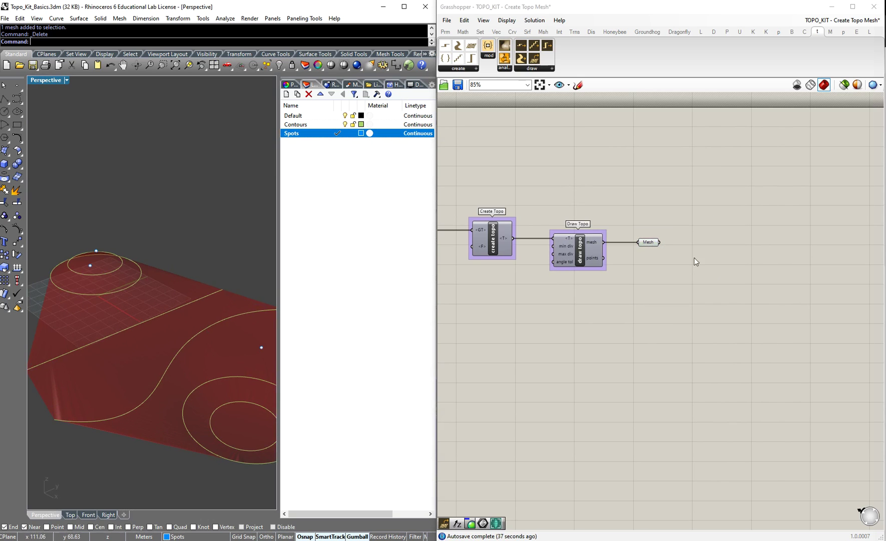
pyautogui.scroll(1, 672, 249)
pyautogui.scroll(2, 672, 249)
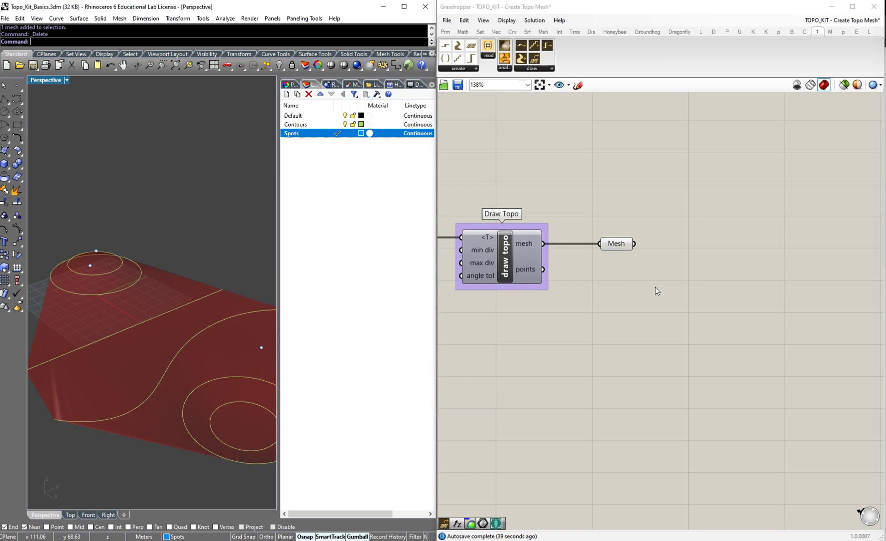
pyautogui.doubleClick(649, 308)
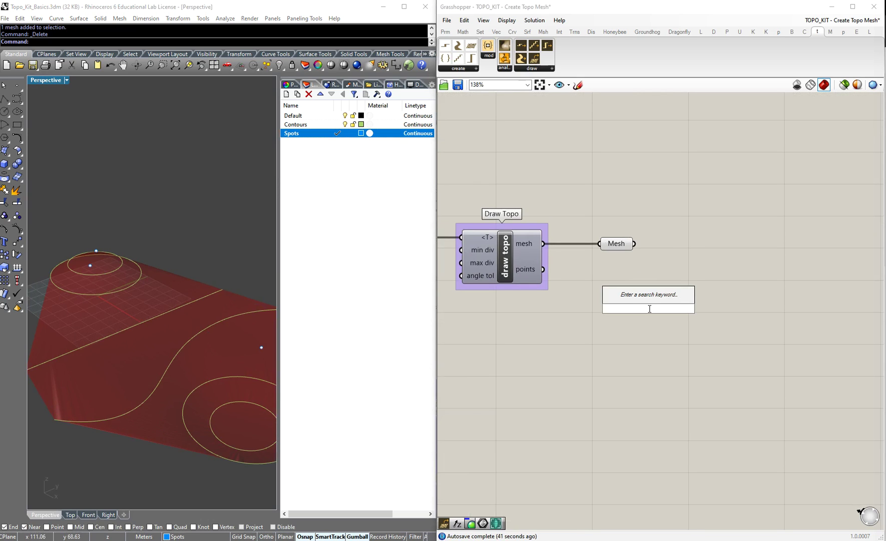
pyautogui.write('custo')
pyautogui.click(635, 290)
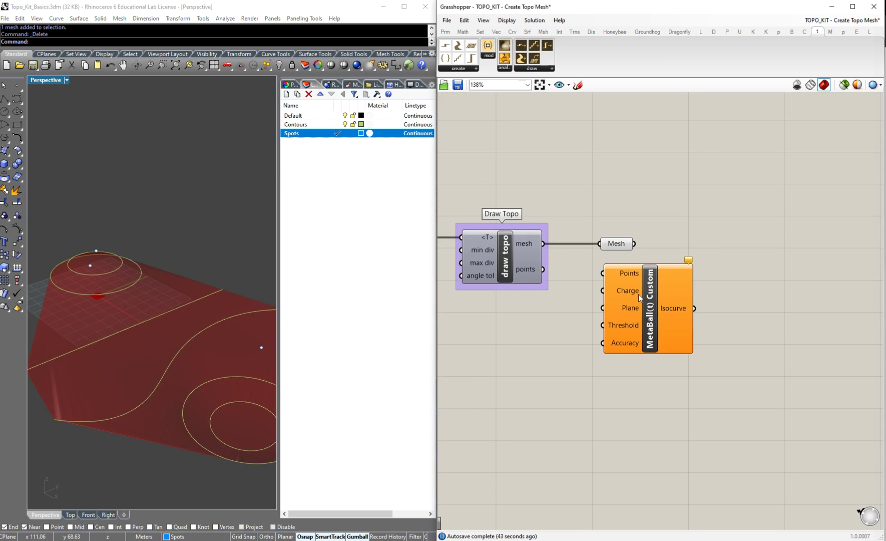
pyautogui.click(654, 284)
pyautogui.press('Delete')
# Add a Custom Preview component beside the Mesh parameter and connect the mesh to its Geometry input.
pyautogui.doubleClick(657, 303)
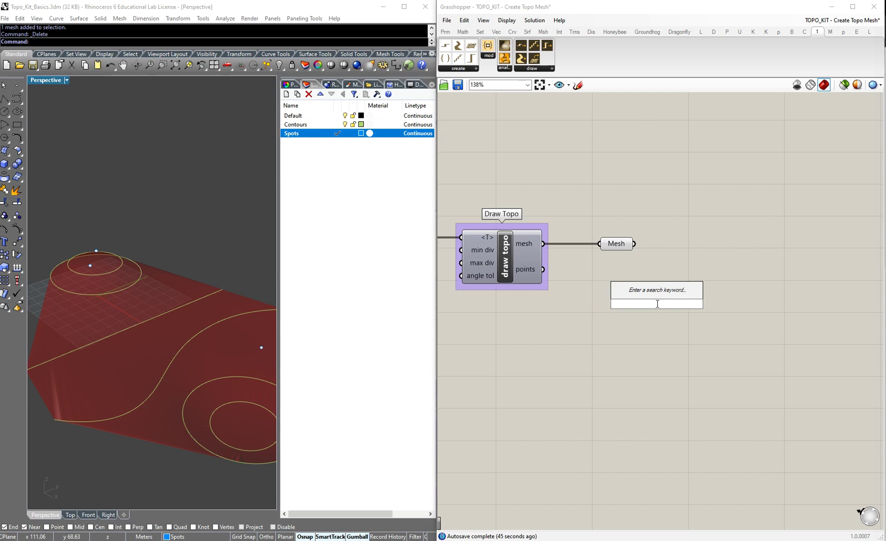
pyautogui.write('custom')
pyautogui.click(645, 292)
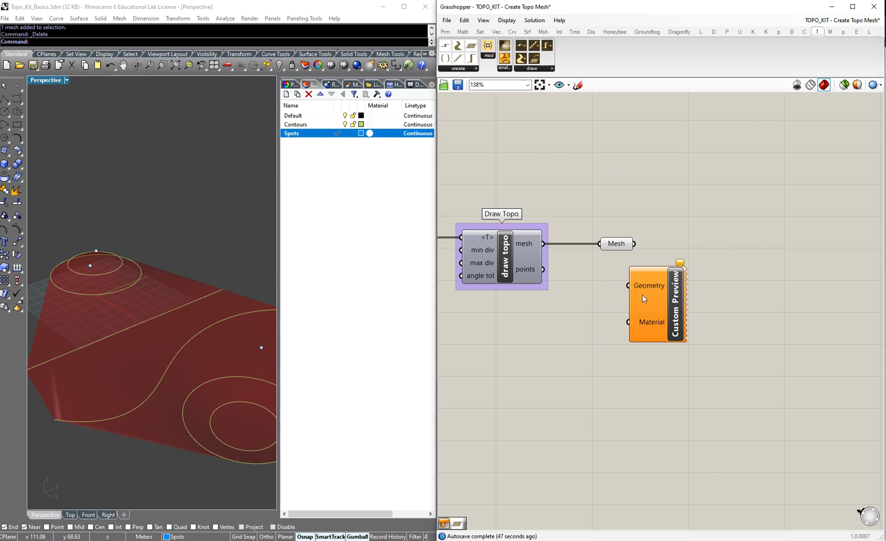
pyautogui.moveTo(664, 299); pyautogui.dragTo(755, 266)
pyautogui.moveTo(635, 244); pyautogui.dragTo(709, 245)
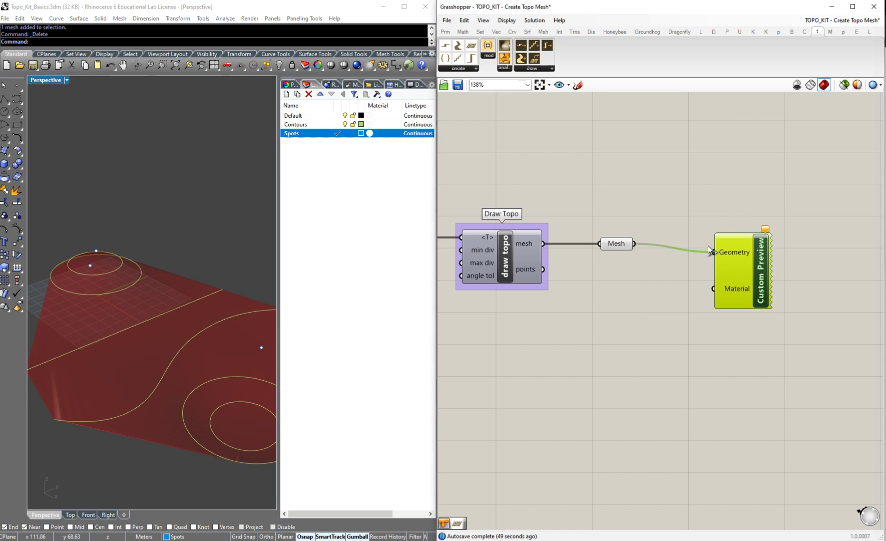
# Turn off the Mesh parameter's preview and move the Custom Preview component so its Geometry input lines up with the Mesh parameter.
pyautogui.middleClick(614, 244)
pyautogui.click(646, 218)
pyautogui.click(689, 232)
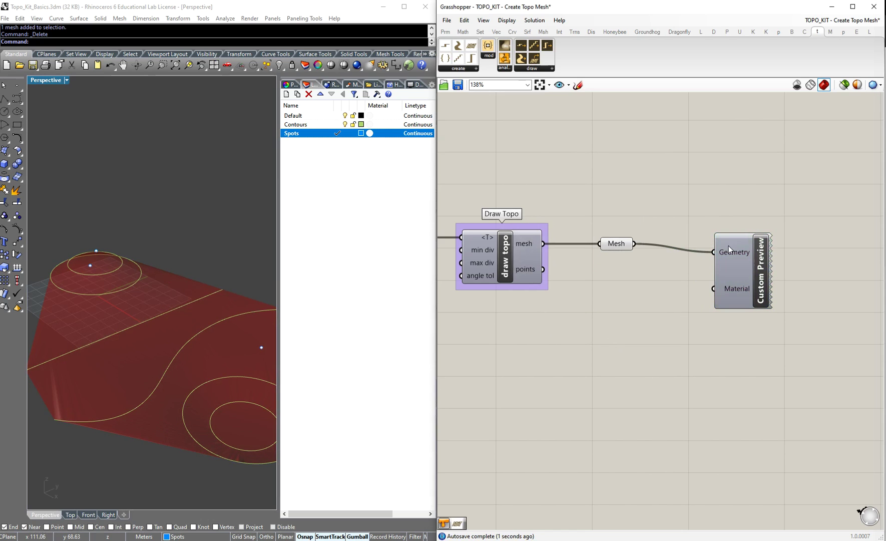
pyautogui.moveTo(597, 214); pyautogui.dragTo(657, 285)
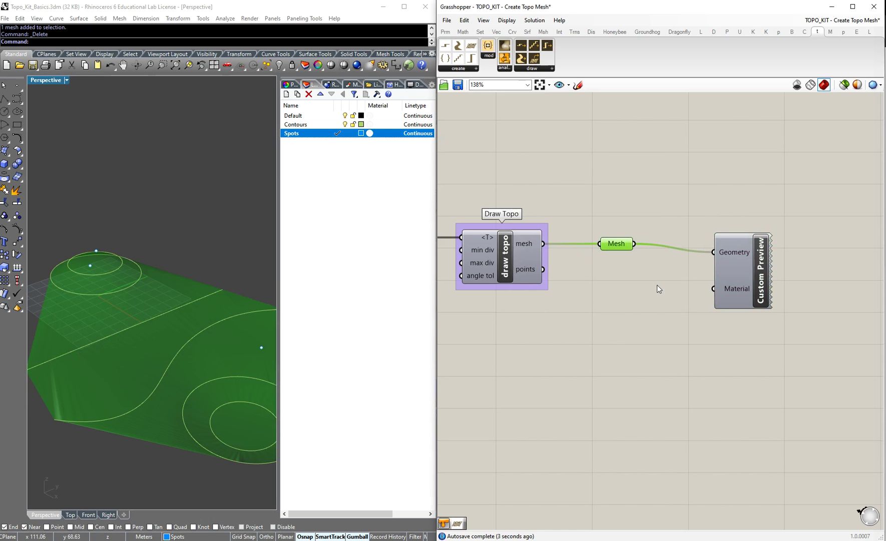
pyautogui.click(657, 284)
pyautogui.click(738, 261)
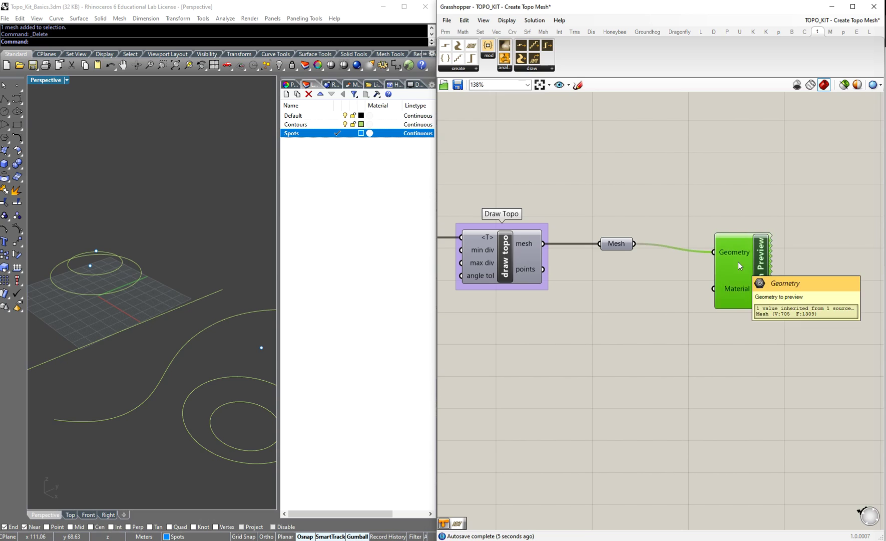
pyautogui.moveTo(738, 261); pyautogui.dragTo(763, 253)
pyautogui.click(650, 310)
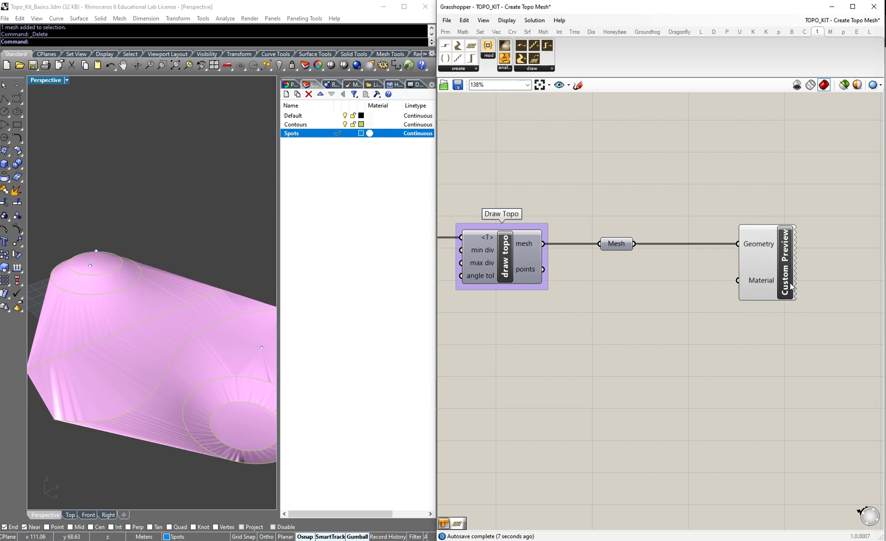
pyautogui.click(760, 283)
# Add a Colour Swatch below the Mesh parameter and connect it to the Custom Preview's Material input.
pyautogui.click(642, 295)
pyautogui.doubleClick(642, 295)
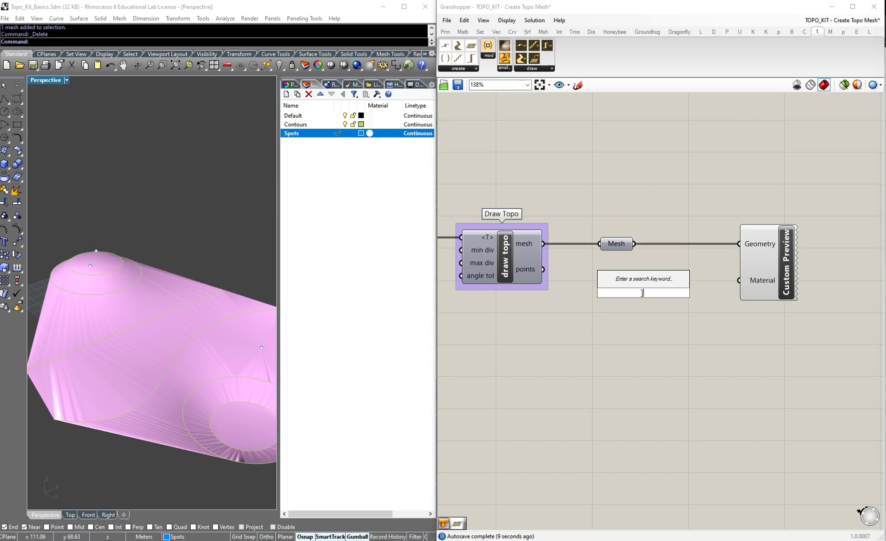
pyautogui.write('colour')
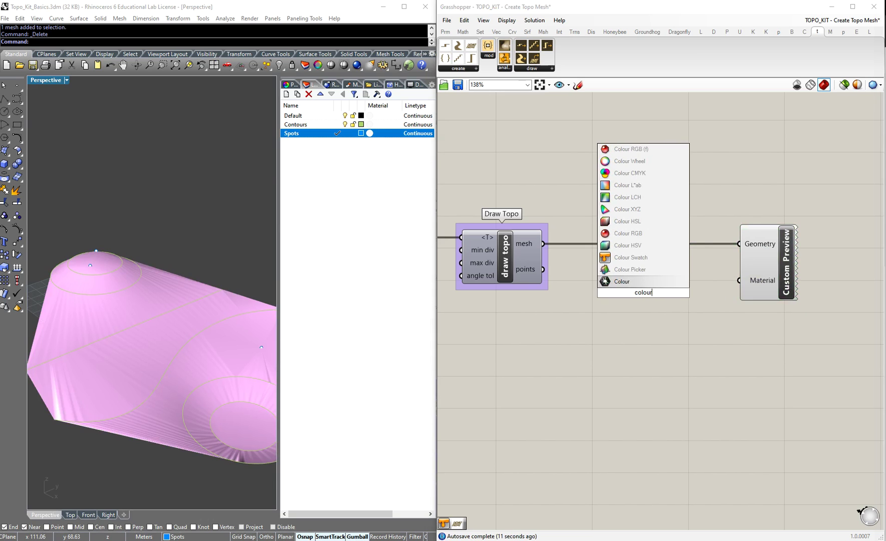
pyautogui.click(633, 259)
pyautogui.moveTo(685, 292); pyautogui.dragTo(739, 280)
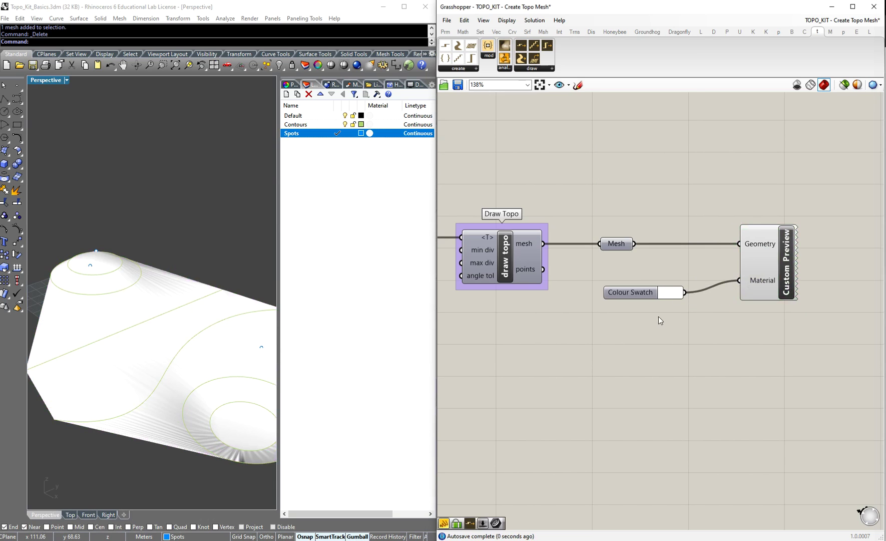
# Set the Colour Swatch to a muted beige-brown for the terrain preview and adjust its place beside the Custom Preview.
pyautogui.click(671, 296)
pyautogui.moveTo(740, 324); pyautogui.dragTo(730, 333)
pyautogui.moveTo(745, 392); pyautogui.dragTo(746, 383)
pyautogui.moveTo(732, 330)
pyautogui.mouseDown()
pyautogui.moveTo(712, 337)
pyautogui.moveTo(733, 347)
pyautogui.mouseUp()
pyautogui.click(699, 237)
pyautogui.scroll(-4, 704, 233)
pyautogui.moveTo(686, 258); pyautogui.dragTo(694, 255)
pyautogui.scroll(3, 694, 255)
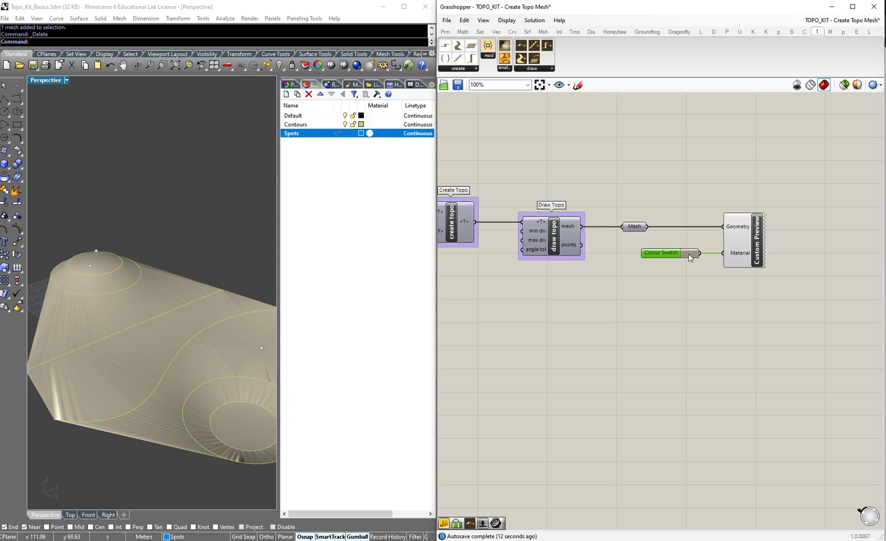
# Copy and paste the single spot point near the lower circular contours and move the copy a short way along its X axis.
pyautogui.moveTo(92, 303); pyautogui.dragTo(106, 331, button='right')
pyautogui.moveTo(168, 323); pyautogui.dragTo(216, 321, button='right')
pyautogui.scroll(-7, 116, 322)
pyautogui.scroll(6, 236, 333)
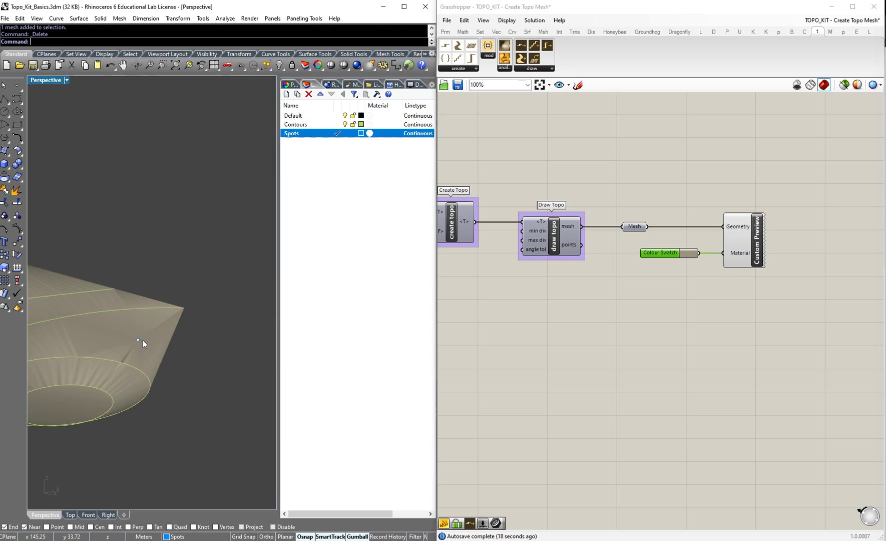
pyautogui.scroll(4, 137, 339)
pyautogui.hotkey('ctrl', 'c')
pyautogui.click(228, 346)
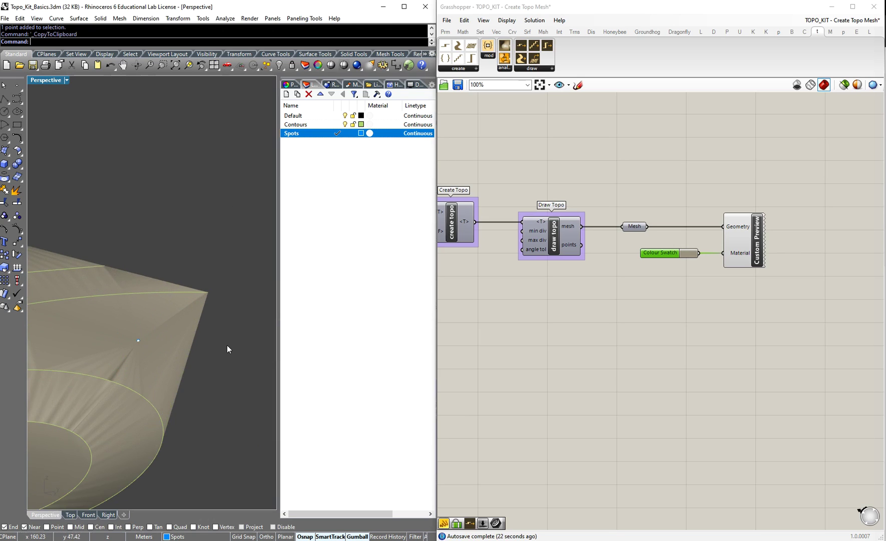
pyautogui.hotkey('ctrl', 'v')
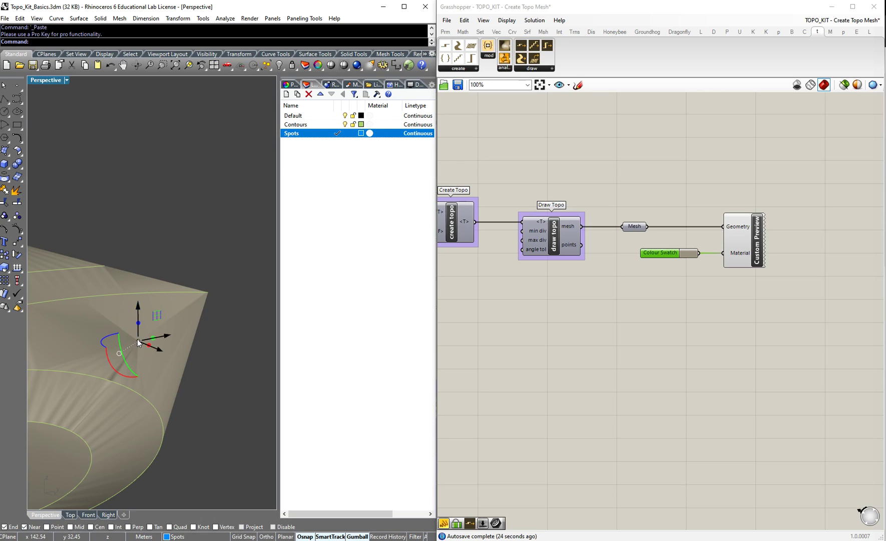
pyautogui.moveTo(159, 350); pyautogui.dragTo(187, 363)
pyautogui.click(228, 356)
pyautogui.moveTo(228, 356)
pyautogui.mouseDown(button='right')
pyautogui.moveTo(256, 343)
pyautogui.moveTo(227, 341)
pyautogui.mouseUp(button='right')
pyautogui.moveTo(157, 332); pyautogui.dragTo(129, 316, button='right')
pyautogui.scroll(-3, 129, 316)
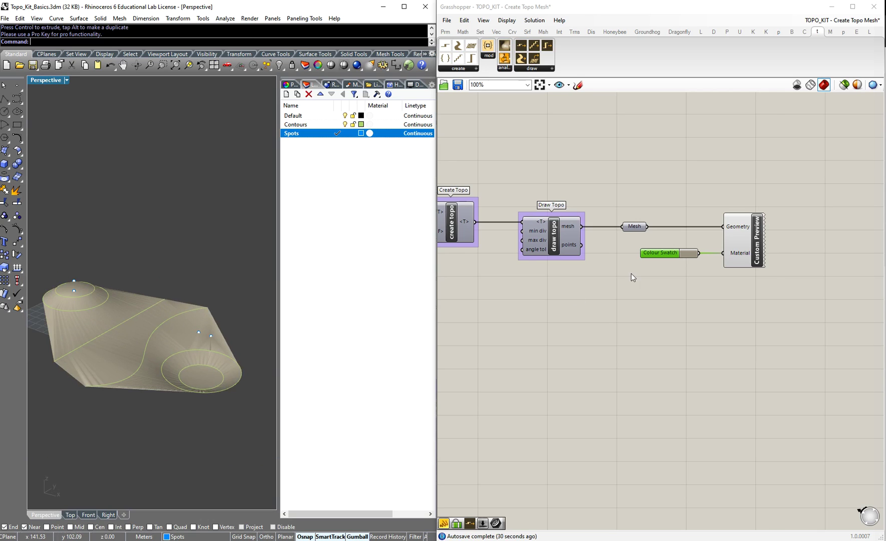
# Add a Point parameter below the Colour Swatch and connect Draw Topo's points output to it.
pyautogui.scroll(1, 632, 275)
pyautogui.moveTo(564, 240)
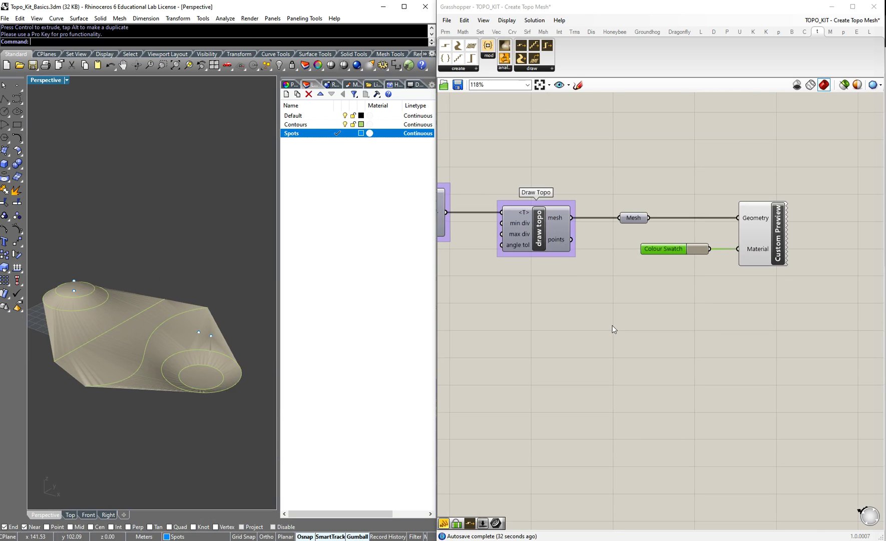
pyautogui.doubleClick(667, 335)
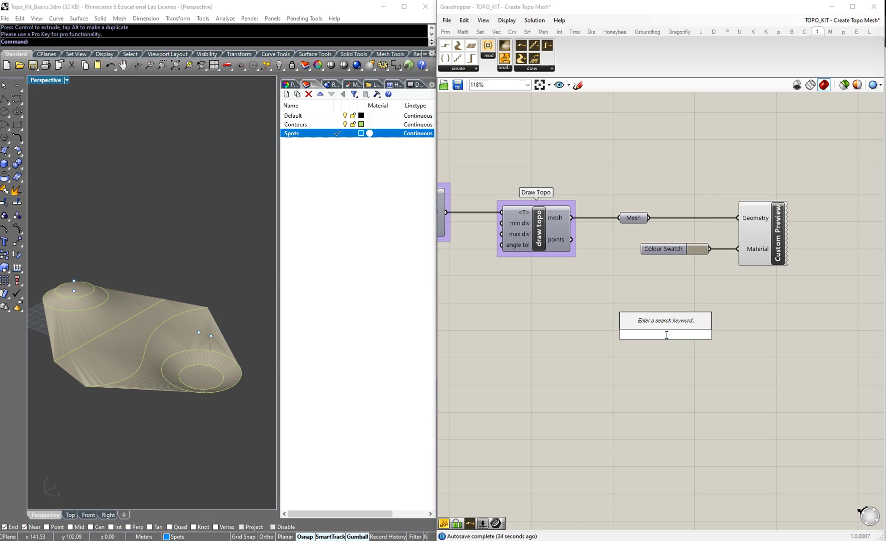
pyautogui.write('point')
pyautogui.press('Return')
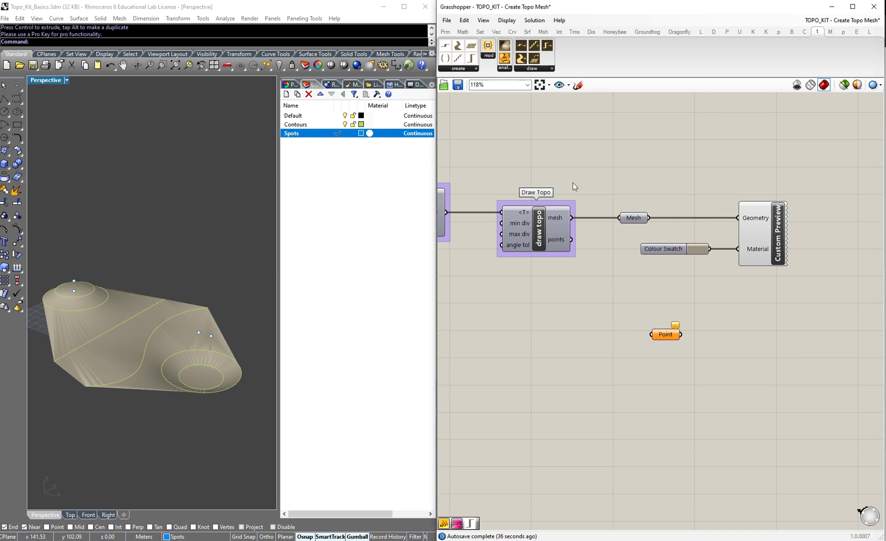
pyautogui.moveTo(571, 244); pyautogui.dragTo(651, 334)
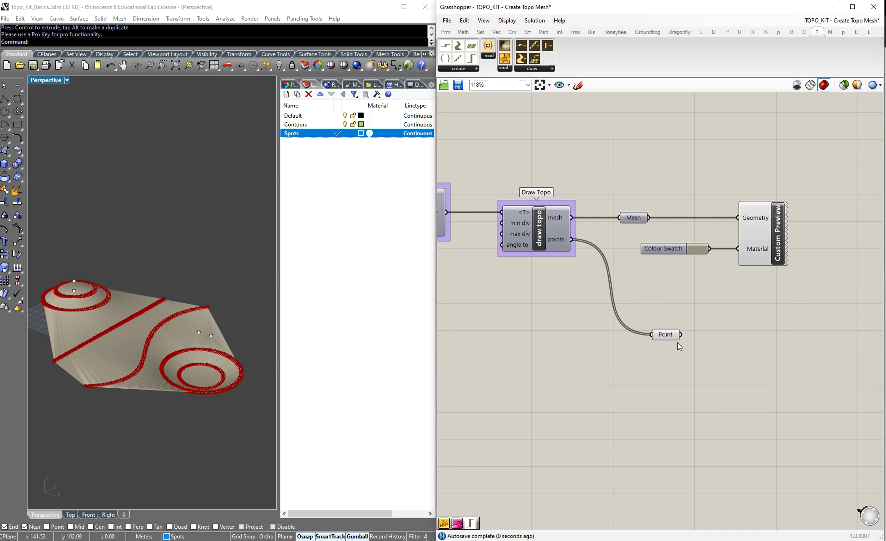
# Examine the points Draw Topo generates along the contours and at the spots in a widened Perspective viewport.
pyautogui.click(653, 339)
pyautogui.scroll(5, 195, 358)
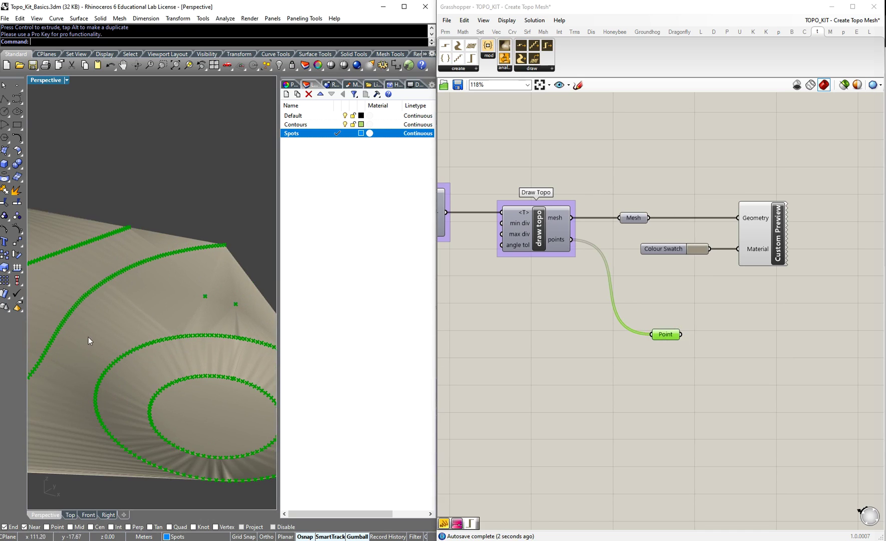
pyautogui.scroll(-2, 112, 339)
pyautogui.scroll(-3, 150, 337)
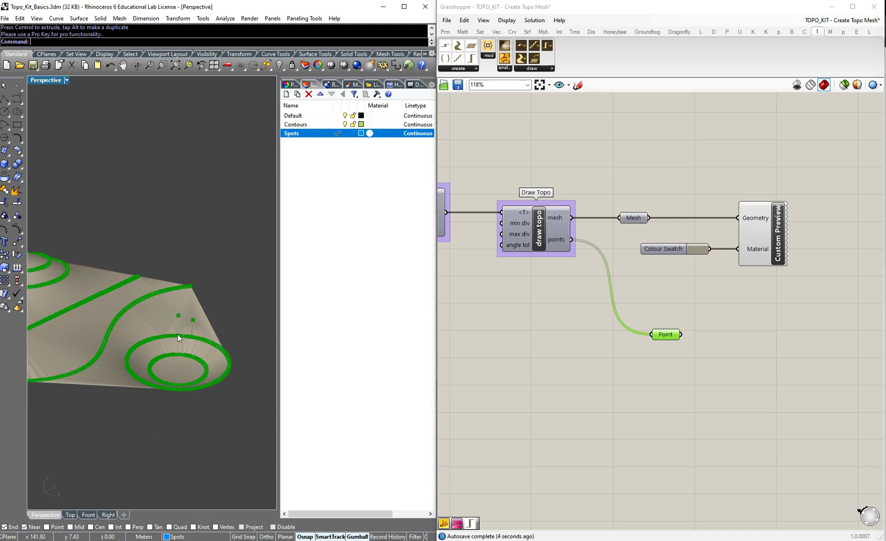
pyautogui.scroll(1, 142, 306)
pyautogui.scroll(-1, 164, 307)
pyautogui.scroll(1, 164, 307)
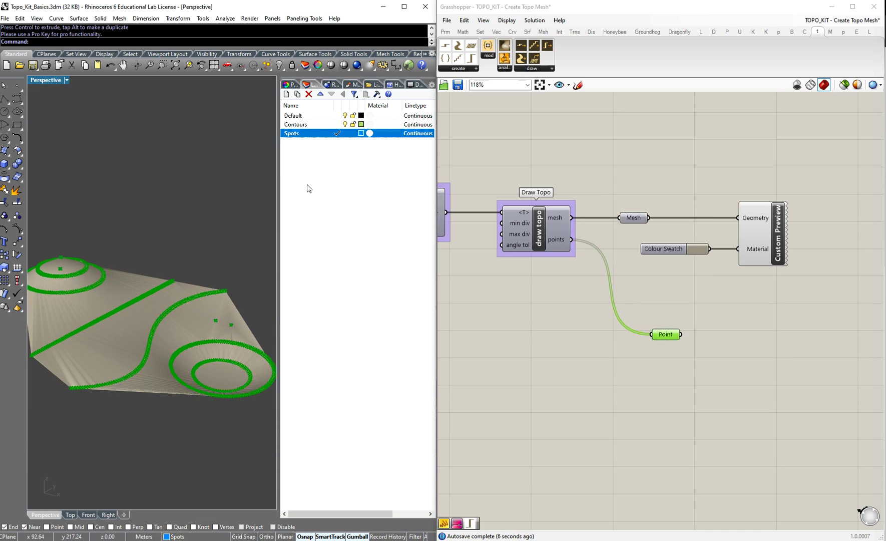
pyautogui.moveTo(279, 192); pyautogui.dragTo(314, 192)
pyautogui.moveTo(240, 299); pyautogui.dragTo(208, 323, button='right')
pyautogui.scroll(-2, 208, 323)
pyautogui.scroll(1, 171, 344)
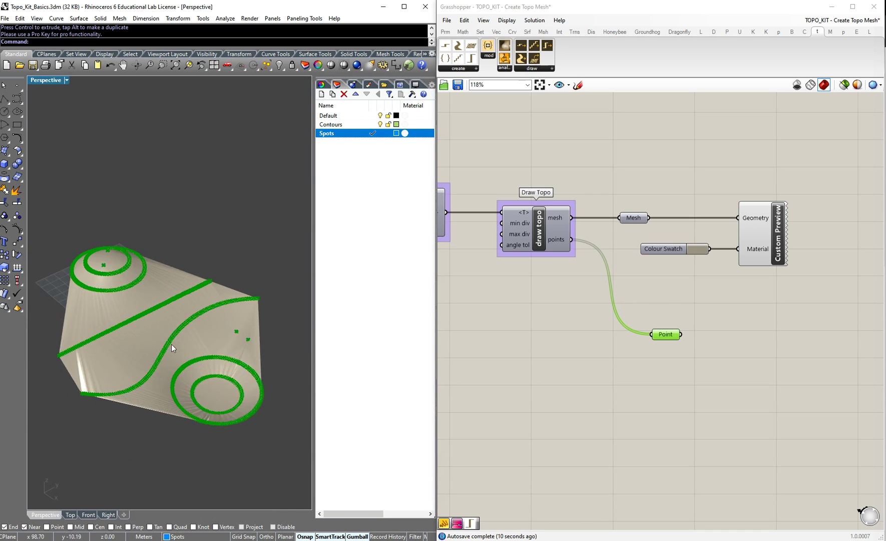
pyautogui.scroll(2, 172, 344)
pyautogui.click(665, 387)
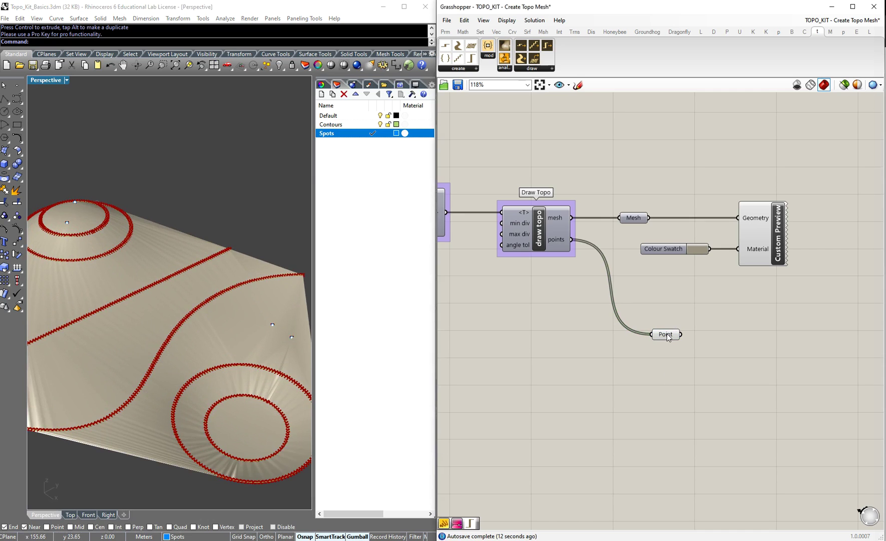
# Delete the Point parameter connected to Draw Topo.
pyautogui.click(667, 336)
pyautogui.press('Delete')
pyautogui.scroll(-2, 604, 294)
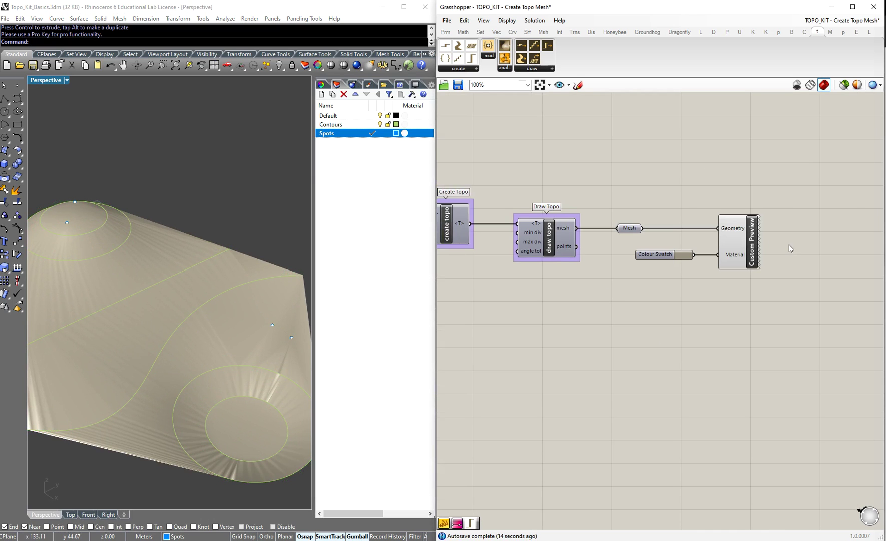
# Add a Contour component with a Shape input below the Custom Preview and connect the Mesh parameter to Shape.
pyautogui.scroll(2, 719, 298)
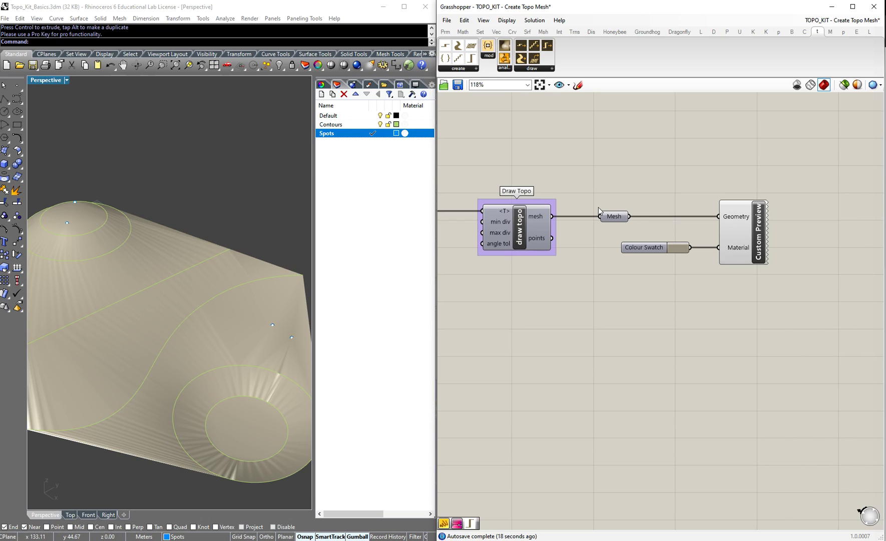
pyautogui.doubleClick(669, 319)
pyautogui.write('cont')
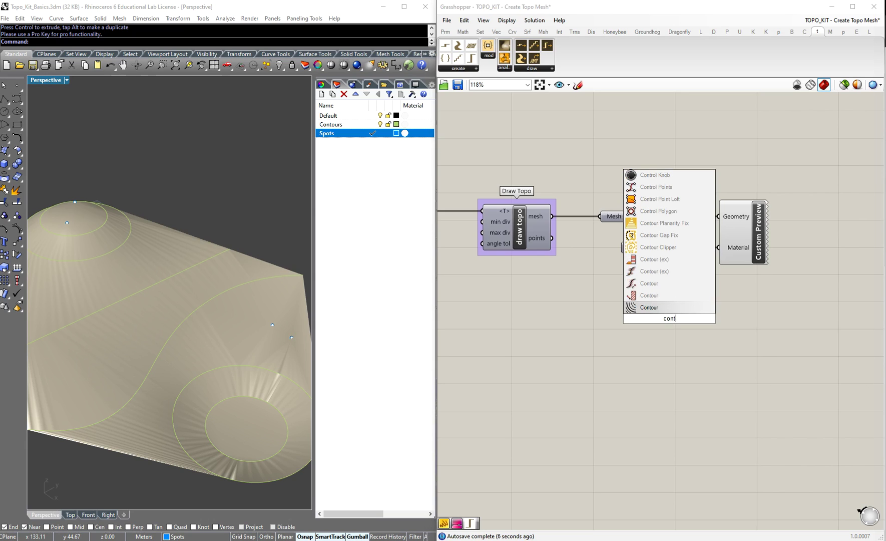
pyautogui.click(650, 295)
pyautogui.scroll(-2, 454, 250)
pyautogui.scroll(3, 718, 294)
pyautogui.moveTo(540, 306); pyautogui.dragTo(639, 303)
pyautogui.click(553, 288)
pyautogui.scroll(-2, 749, 270)
pyautogui.moveTo(561, 206); pyautogui.dragTo(636, 274)
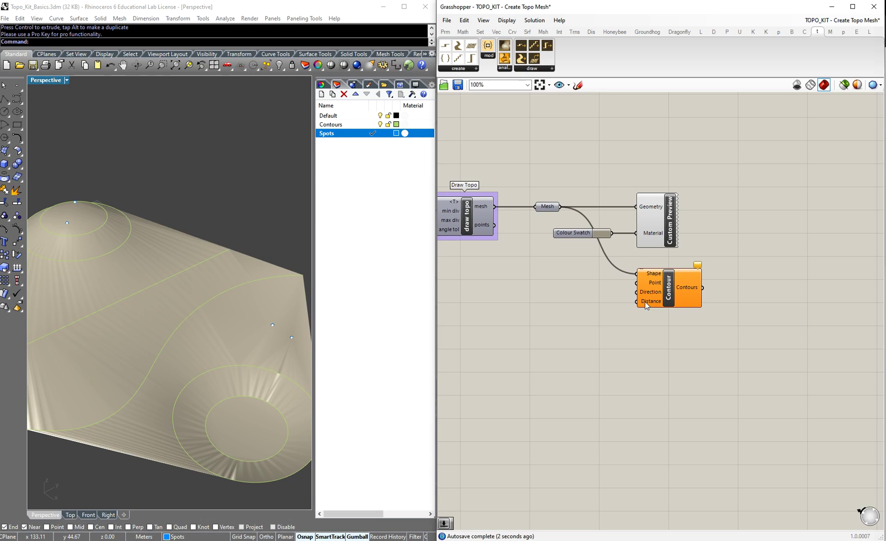
pyautogui.doubleClick(559, 306)
pyautogui.write('0')
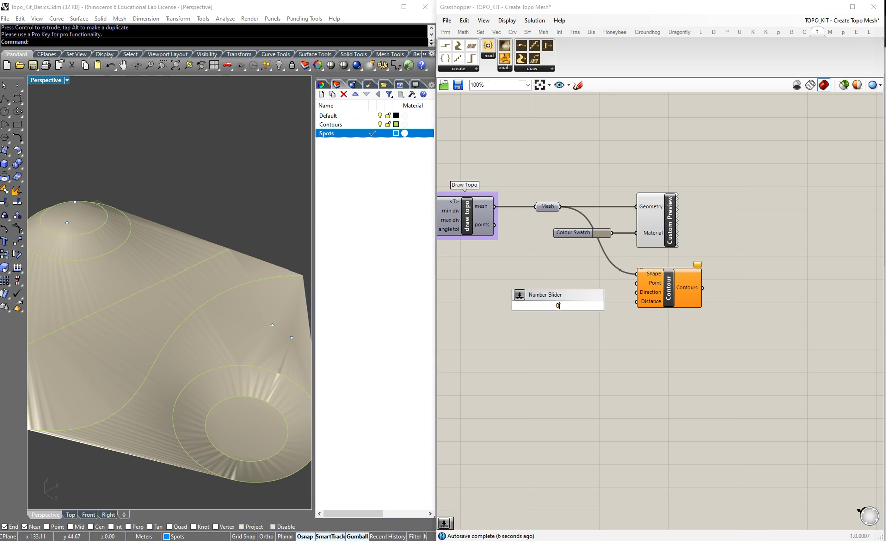
pyautogui.write('.0<0.5<10.0')
pyautogui.press('Return')
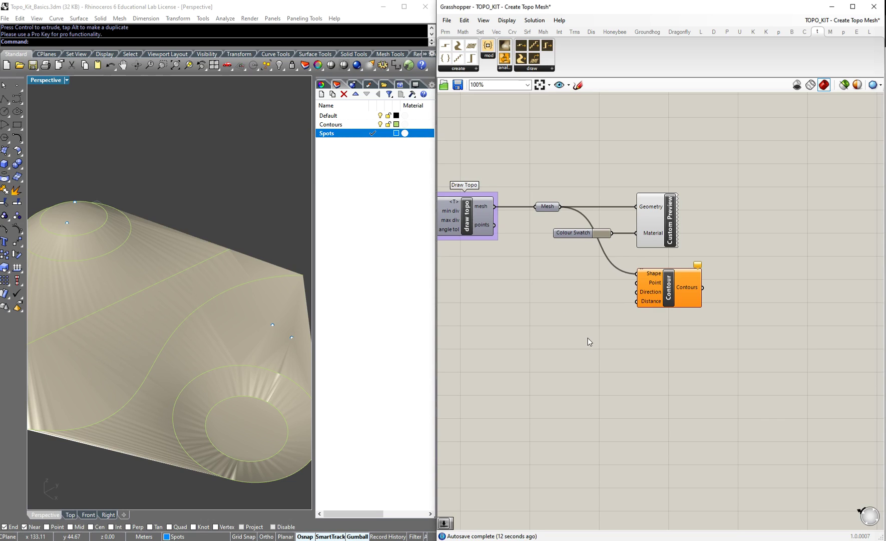
# Add a Number Slider ranging from 0.0 to 10 set at 0.5, connect it to Contour's Distance input and align it with that input.
pyautogui.doubleClick(556, 318)
pyautogui.write('0.0')
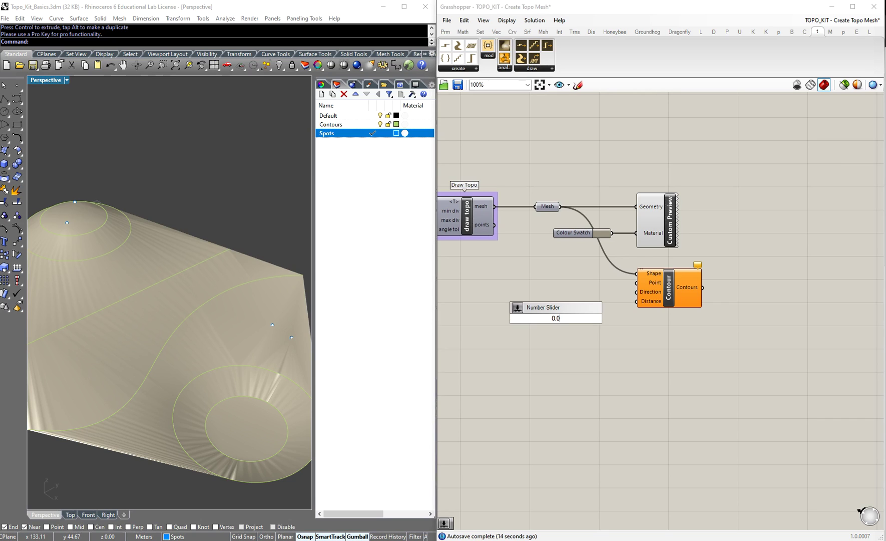
pyautogui.write('<0.5<10')
pyautogui.press('Return')
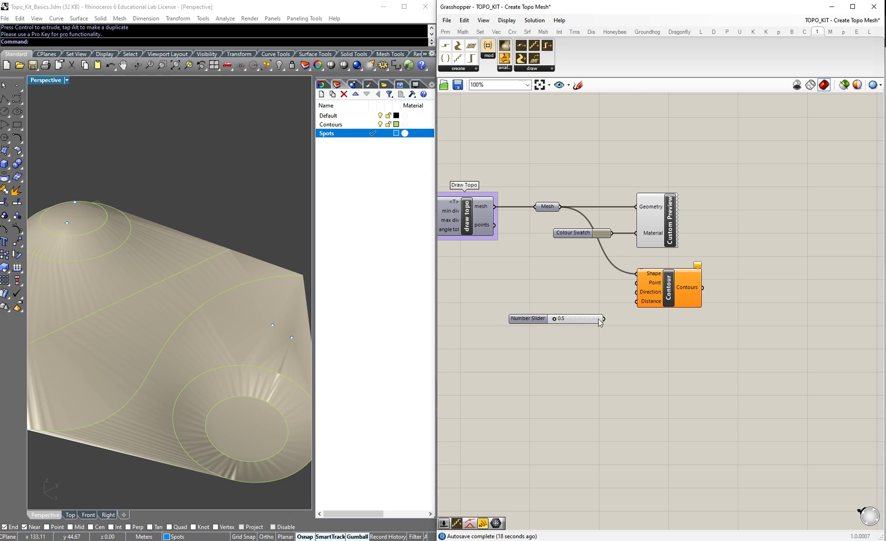
pyautogui.moveTo(604, 318); pyautogui.dragTo(637, 301)
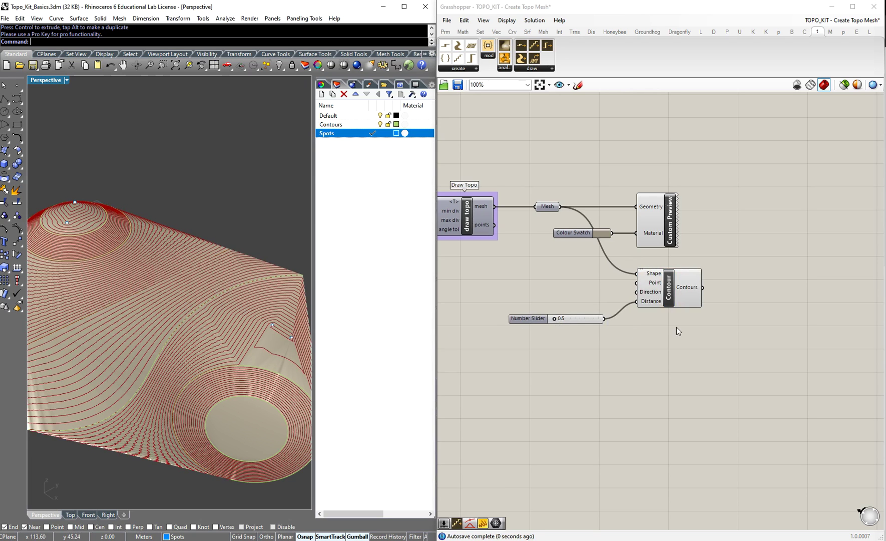
pyautogui.scroll(3, 645, 294)
pyautogui.click(585, 306)
# Turn off the Contour component's preview so only the coloured terrain mesh is displayed.
pyautogui.moveTo(122, 327); pyautogui.dragTo(188, 294, button='right')
pyautogui.scroll(5, 183, 300)
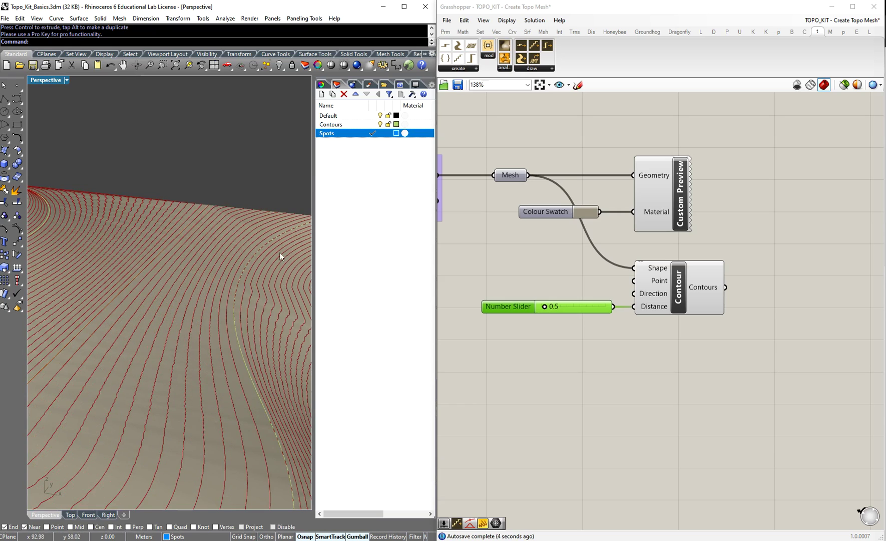
pyautogui.moveTo(207, 310); pyautogui.dragTo(250, 245, button='right')
pyautogui.scroll(-5, 215, 226)
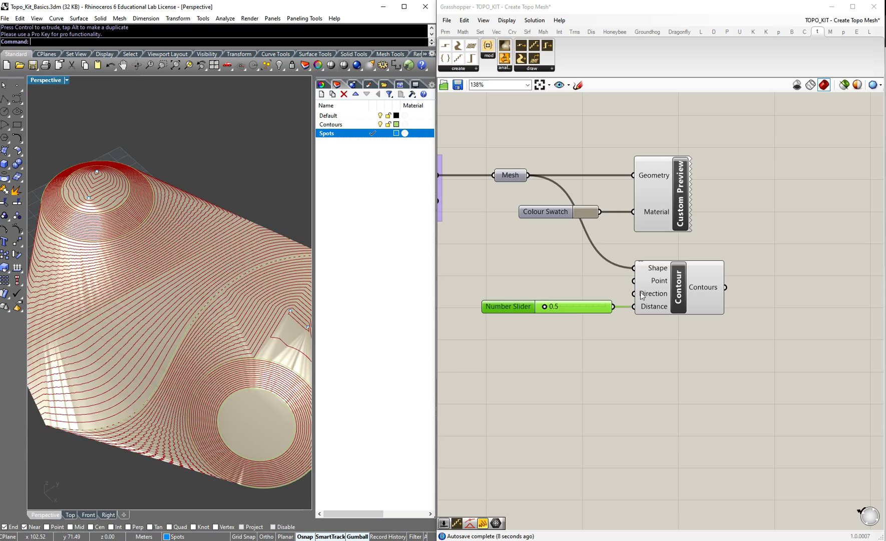
pyautogui.scroll(-5, 717, 301)
pyautogui.scroll(2, 597, 293)
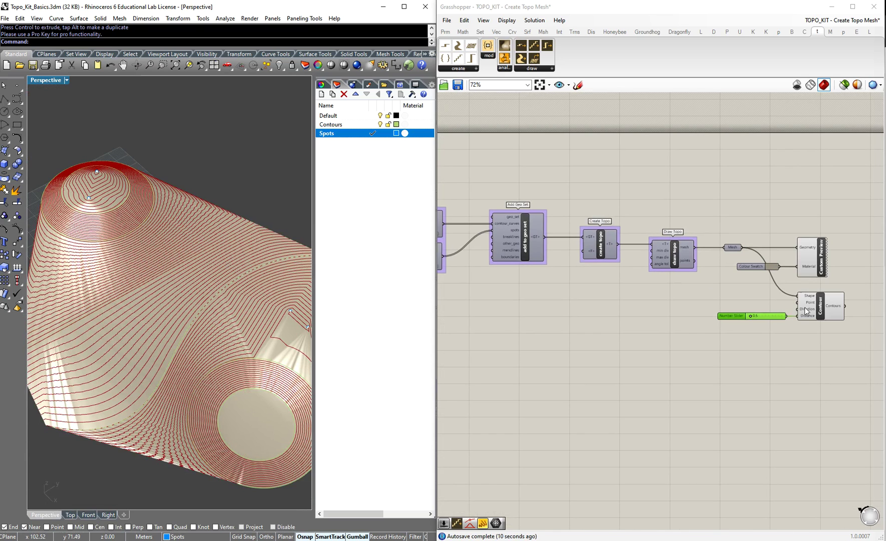
pyautogui.click(822, 311)
pyautogui.middleClick(822, 307)
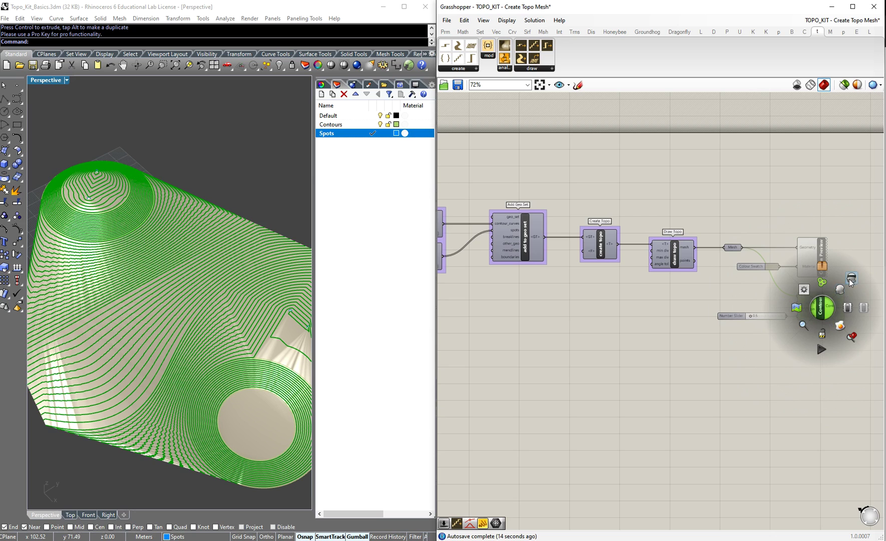
pyautogui.moveTo(872, 342); pyautogui.dragTo(690, 287)
pyautogui.middleClick(818, 298)
pyautogui.click(818, 299)
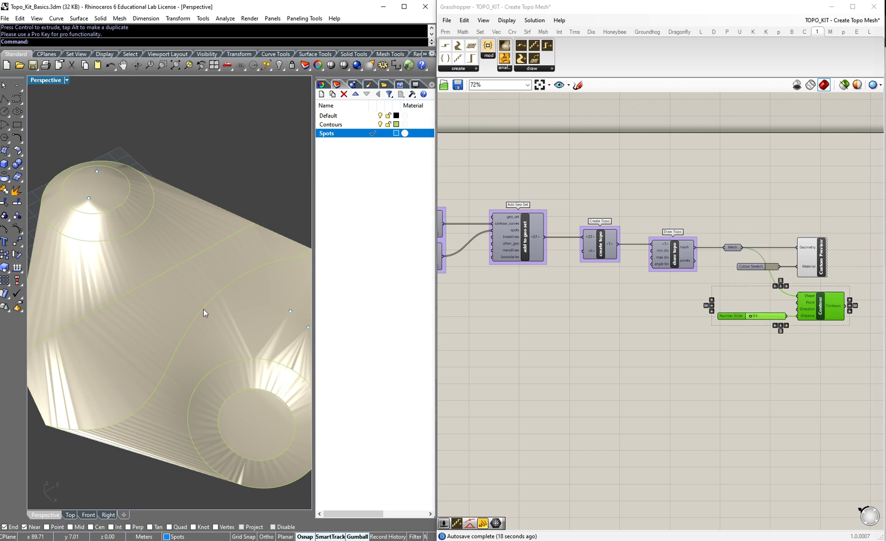
# Examine the original Rhino contour curves against the terrain mesh by selecting two of the curves crossing its middle.
pyautogui.moveTo(245, 331); pyautogui.dragTo(173, 255, button='right')
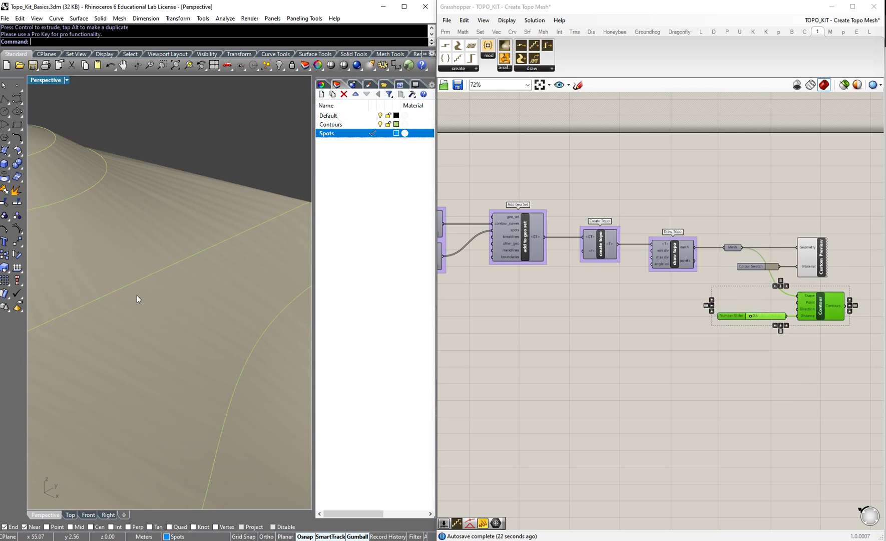
pyautogui.click(136, 281)
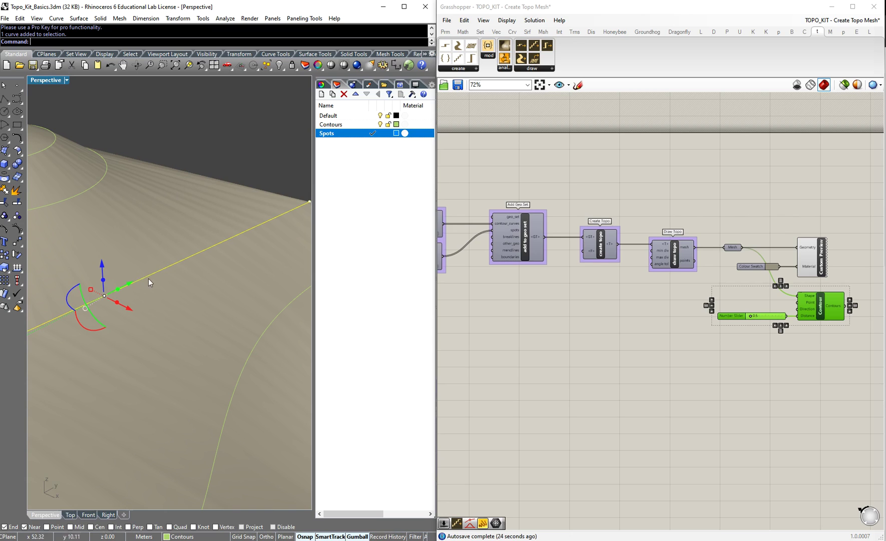
pyautogui.click(253, 349)
pyautogui.moveTo(302, 294); pyautogui.dragTo(281, 365, button='right')
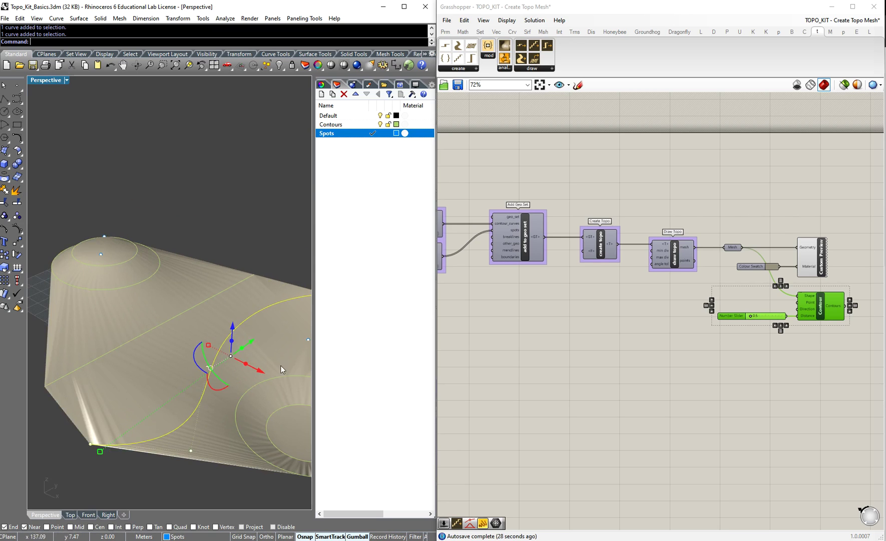
pyautogui.scroll(3, 226, 363)
pyautogui.click(172, 192)
# Turn the Contour component's preview back on to overlay the generated contour lines on the terrain mesh.
pyautogui.click(790, 376)
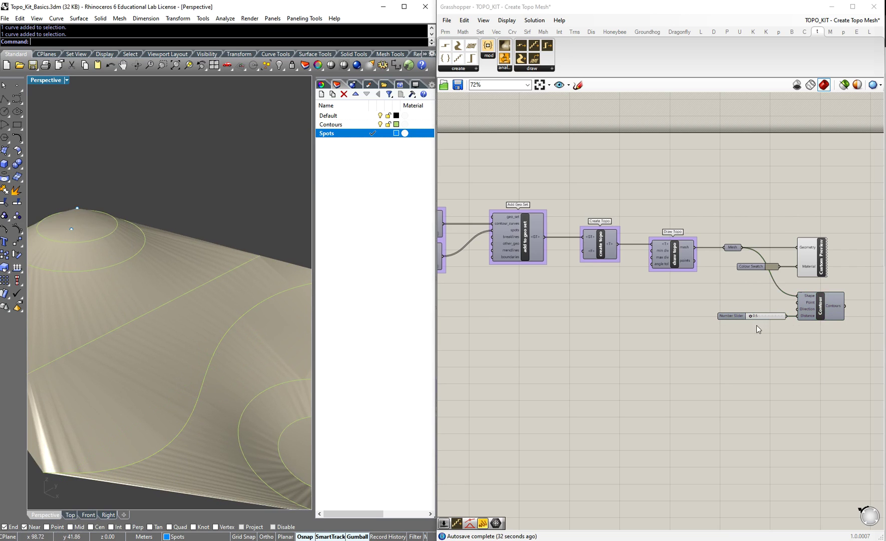
pyautogui.scroll(3, 699, 370)
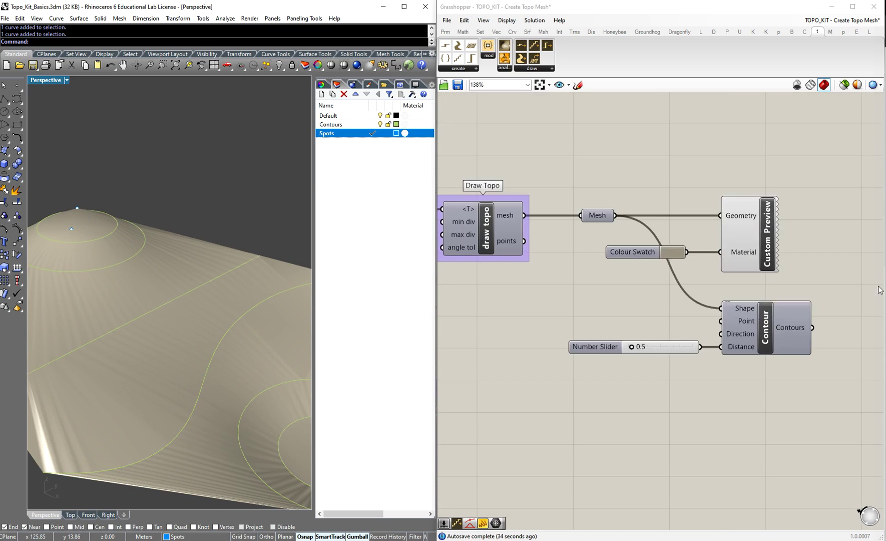
pyautogui.middleClick(767, 325)
pyautogui.click(789, 307)
pyautogui.click(820, 277)
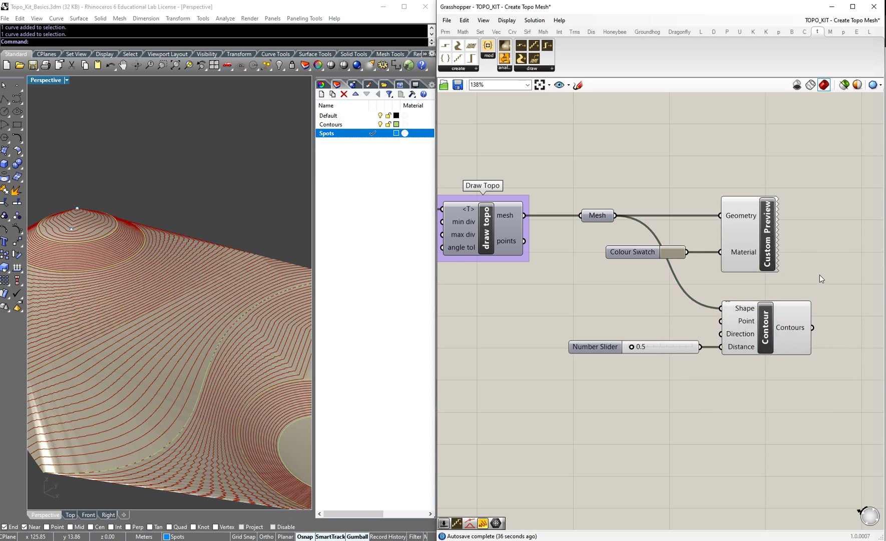
pyautogui.moveTo(150, 308); pyautogui.dragTo(124, 235, button='right')
pyautogui.moveTo(213, 275); pyautogui.dragTo(181, 241, button='right')
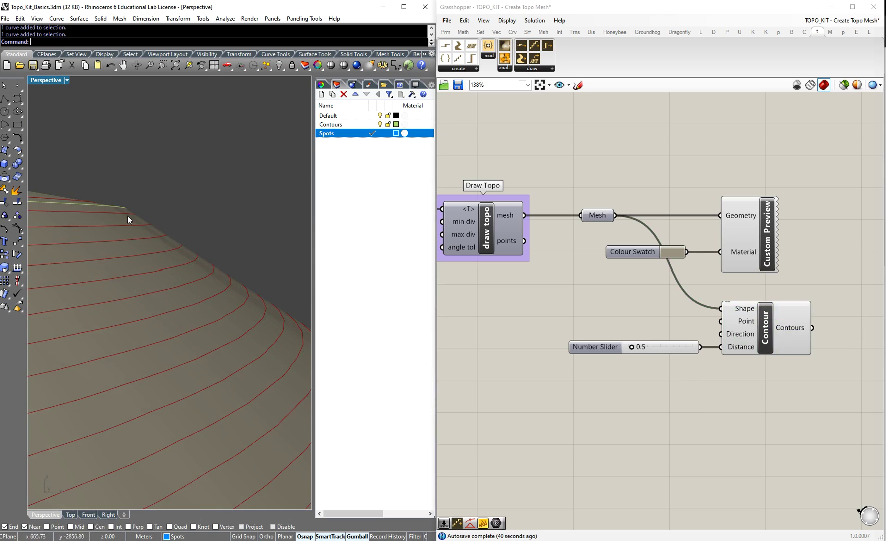
pyautogui.moveTo(123, 286); pyautogui.dragTo(114, 248, button='right')
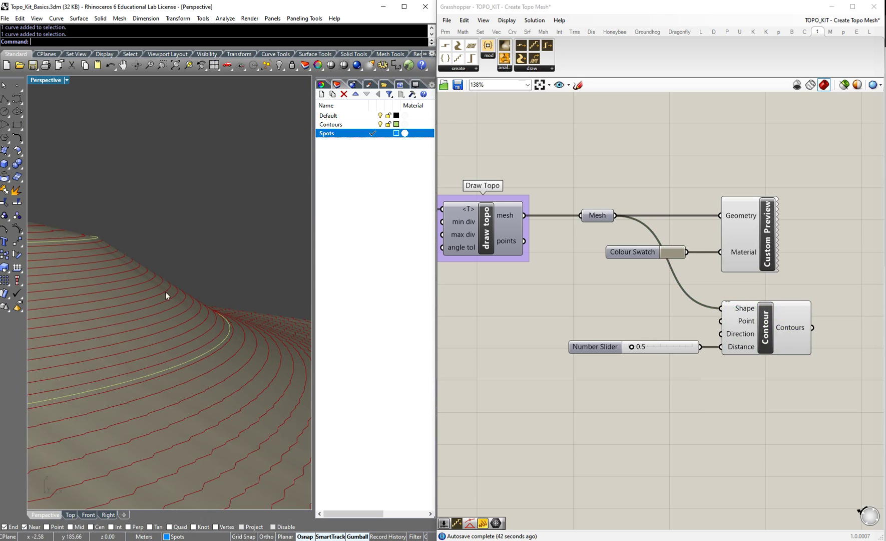
pyautogui.moveTo(141, 347); pyautogui.dragTo(187, 378, button='right')
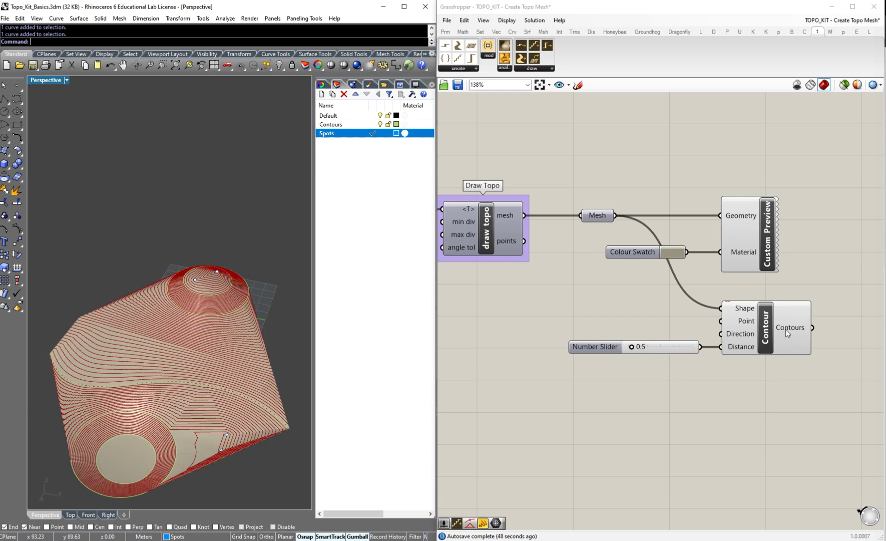
# Move a Rhino spot point near the terrain's outer edge farther inward and adjust its height to reshape the mesh and contours.
pyautogui.scroll(4, 272, 456)
pyautogui.click(288, 403)
pyautogui.scroll(-2, 296, 416)
pyautogui.moveTo(256, 401); pyautogui.dragTo(239, 477)
pyautogui.moveTo(240, 477); pyautogui.dragTo(218, 367, button='right')
pyautogui.scroll(6, 213, 371)
pyautogui.click(147, 367)
pyautogui.moveTo(145, 342); pyautogui.dragTo(146, 349)
pyautogui.scroll(-6, 57, 348)
pyautogui.click(184, 406)
pyautogui.moveTo(185, 406); pyautogui.dragTo(225, 310, button='right')
pyautogui.scroll(5, 252, 327)
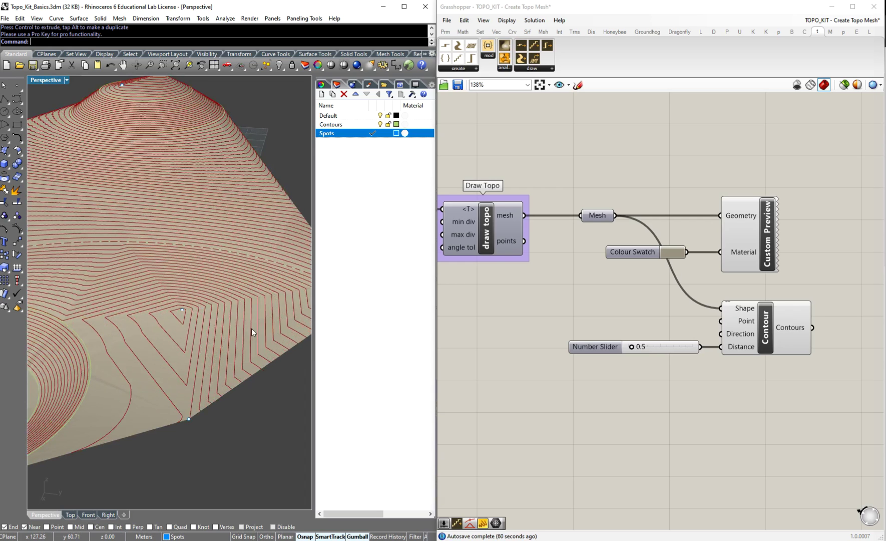
pyautogui.click(182, 310)
pyautogui.click(221, 379)
pyautogui.moveTo(185, 319); pyautogui.dragTo(161, 326, button='right')
pyautogui.moveTo(292, 337); pyautogui.dragTo(278, 306, button='right')
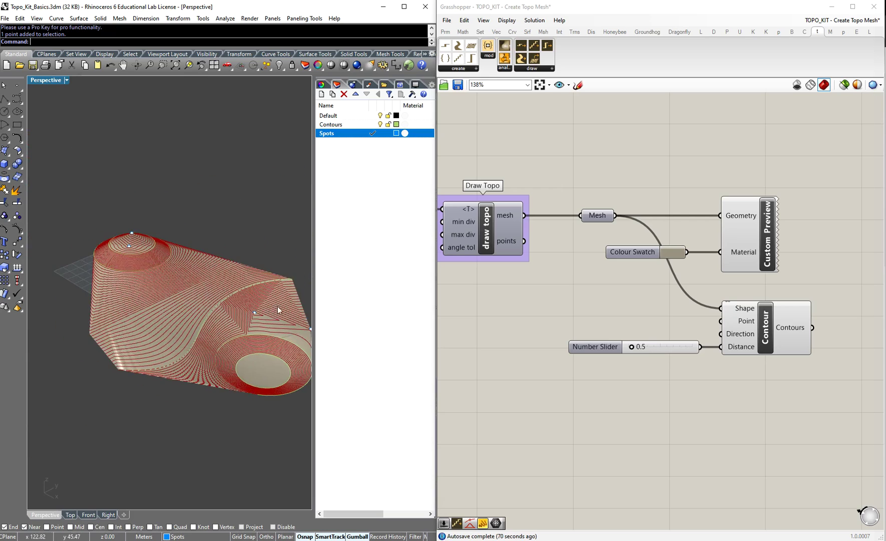
# Move the straight Rhino contour curve beside the hill along the gumball's X axis, then deselect it.
pyautogui.moveTo(214, 285); pyautogui.dragTo(106, 327, button='right')
pyautogui.click(96, 325)
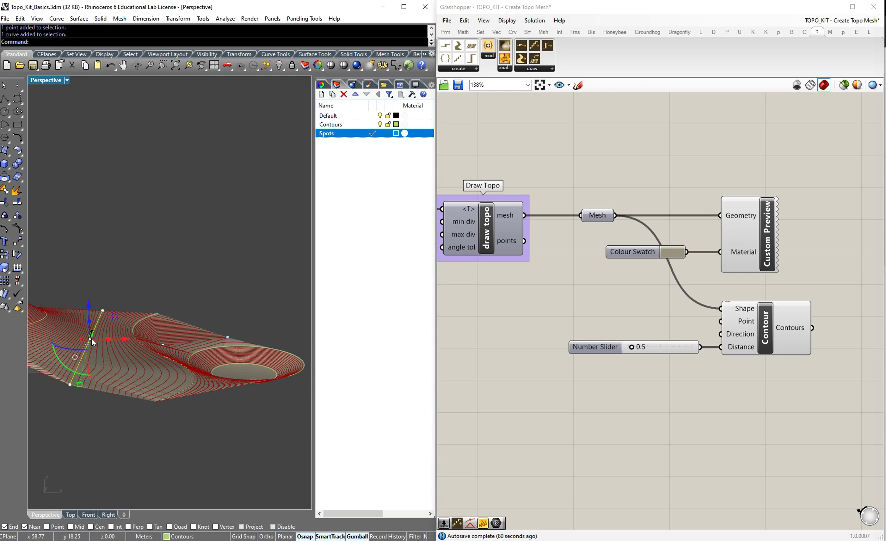
pyautogui.moveTo(128, 339); pyautogui.dragTo(111, 339)
pyautogui.press('Escape')
pyautogui.moveTo(104, 341); pyautogui.dragTo(116, 364, button='right')
pyautogui.scroll(3, 227, 317)
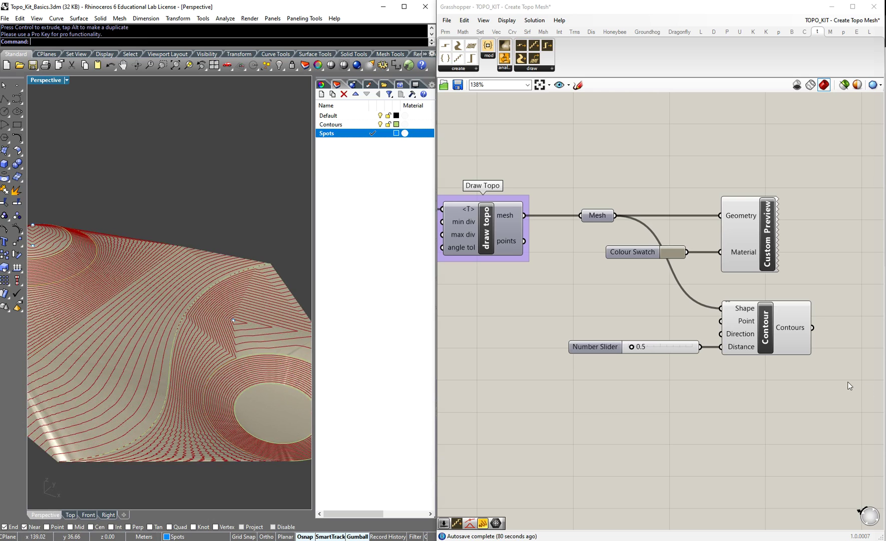
# Set the Contour component's Distance slider to 1.0.
pyautogui.moveTo(632, 346); pyautogui.dragTo(634, 347)
pyautogui.scroll(-4, 201, 281)
pyautogui.moveTo(201, 281); pyautogui.dragTo(187, 294, button='right')
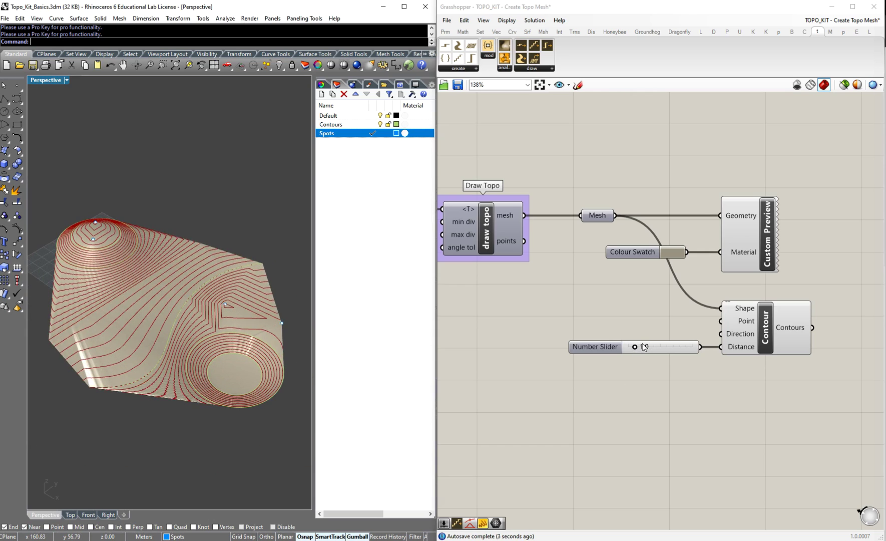
# Save the Rhino file and the Grasshopper definition.
pyautogui.click(33, 65)
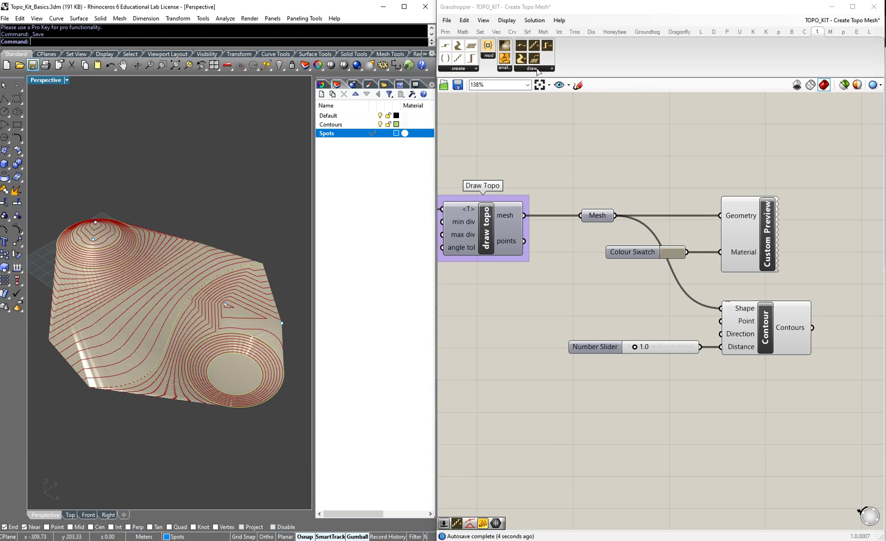
pyautogui.scroll(-3, 724, 232)
pyautogui.scroll(3, 789, 233)
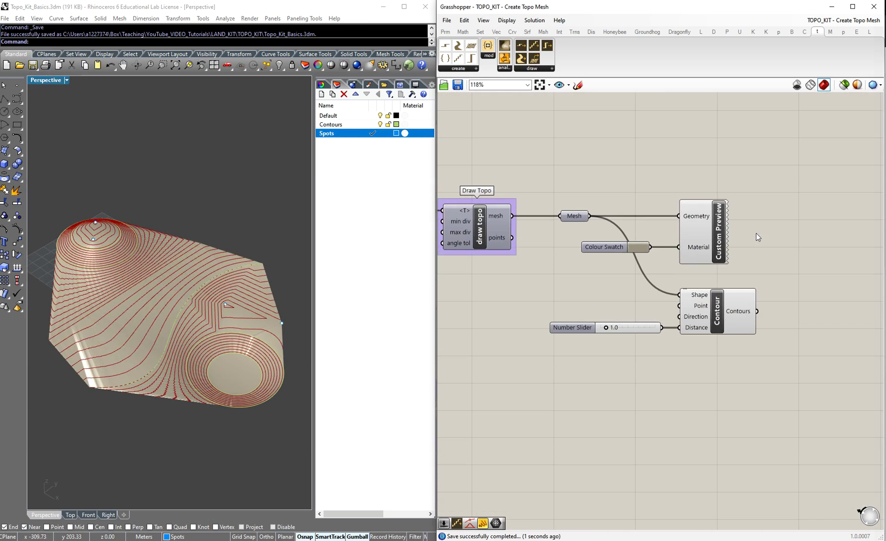
# Group the Colour Swatch with the Custom Preview component and name the group "Visualising Topo".
pyautogui.click(718, 249)
pyautogui.moveTo(776, 269); pyautogui.dragTo(595, 176)
pyautogui.hotkey('ctrl', 'g')
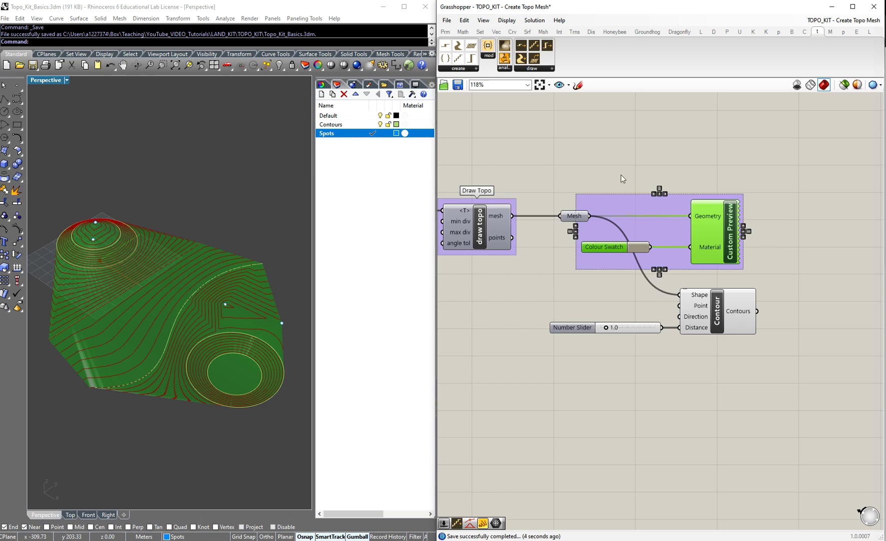
pyautogui.rightClick(646, 197)
pyautogui.write('C')
pyautogui.write('is')
pyautogui.write('ualising')
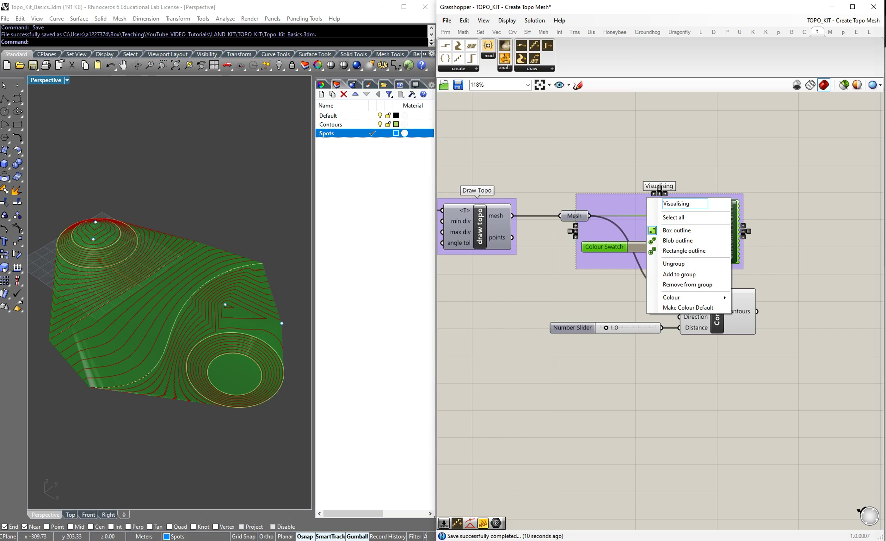
pyautogui.write(' Topo')
pyautogui.press('Return')
# Group the Number Slider with the Contour component and name the group "Generating Contours".
pyautogui.moveTo(525, 277); pyautogui.dragTo(850, 390)
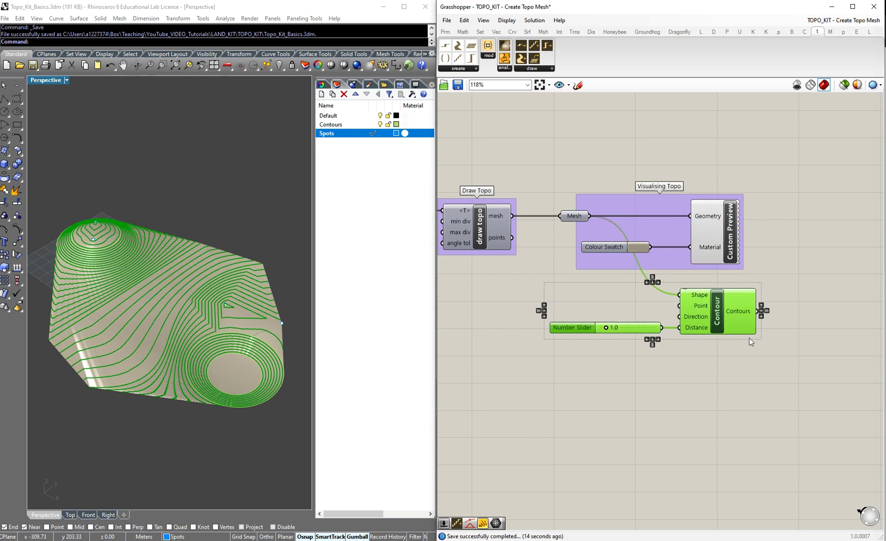
pyautogui.hotkey('ctrl', 'g')
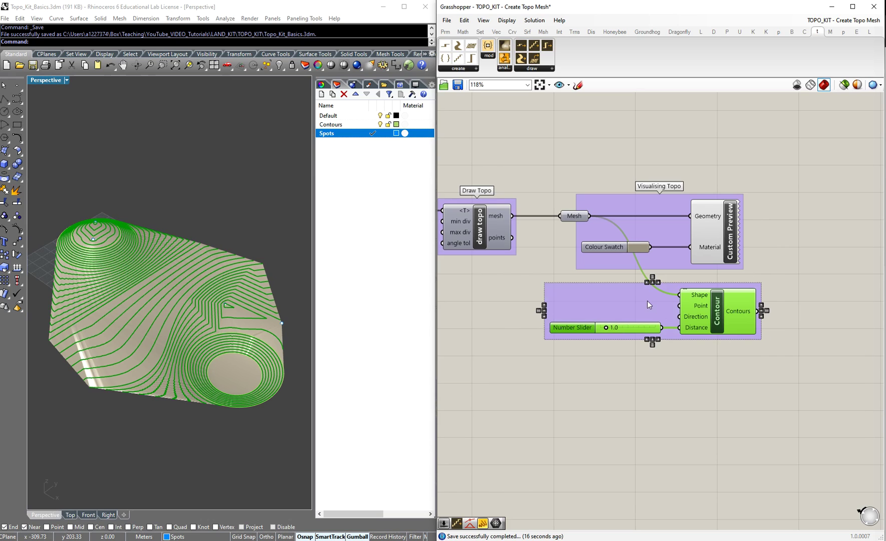
pyautogui.rightClick(646, 301)
pyautogui.write('generat')
pyautogui.press('BackSpace')
pyautogui.press('BackSpace')
pyautogui.press('BackSpace')
pyautogui.press('BackSpace')
pyautogui.press('BackSpace')
pyautogui.press('BackSpace')
pyautogui.press('BackSpace')
pyautogui.write('Gener')
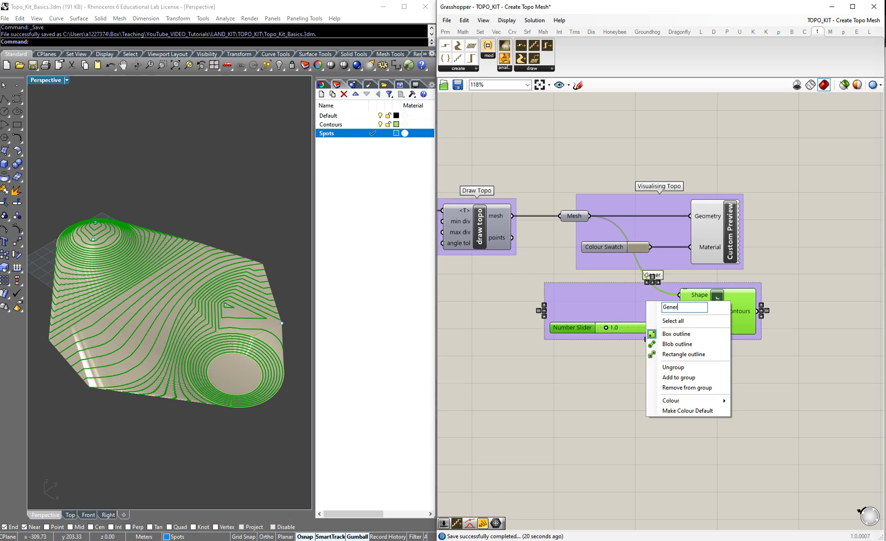
pyautogui.write('ating Contours')
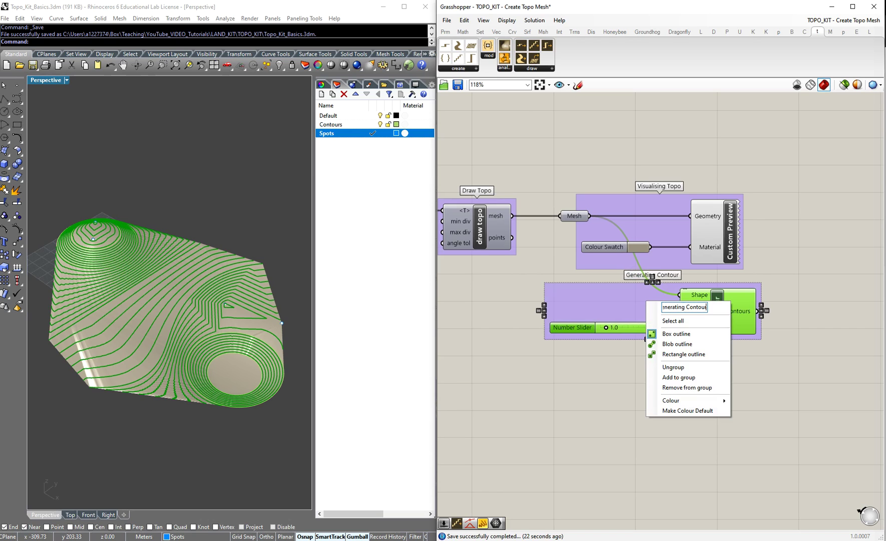
pyautogui.click(862, 227)
# Shift the Generating Contours group slightly to the left beneath the Visualising Topo group.
pyautogui.moveTo(738, 286); pyautogui.dragTo(725, 290)
pyautogui.click(839, 278)
pyautogui.scroll(-3, 842, 278)
pyautogui.scroll(1, 799, 258)
pyautogui.click(791, 269)
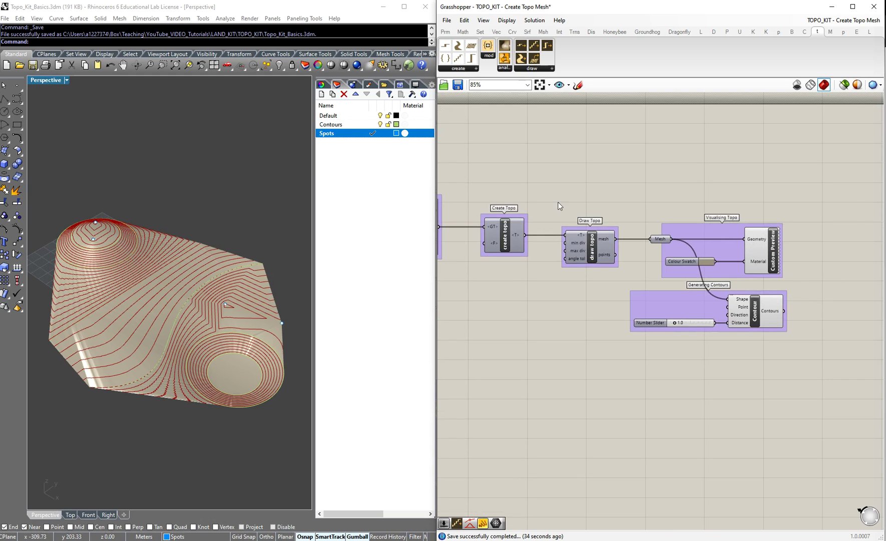
pyautogui.moveTo(160, 298); pyautogui.dragTo(167, 325, button='right')
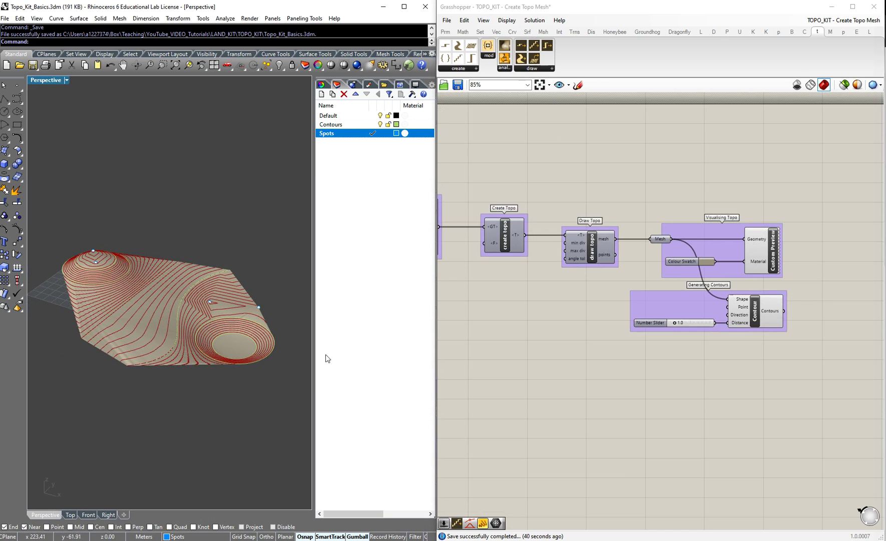
pyautogui.moveTo(213, 331); pyautogui.dragTo(180, 361, button='right')
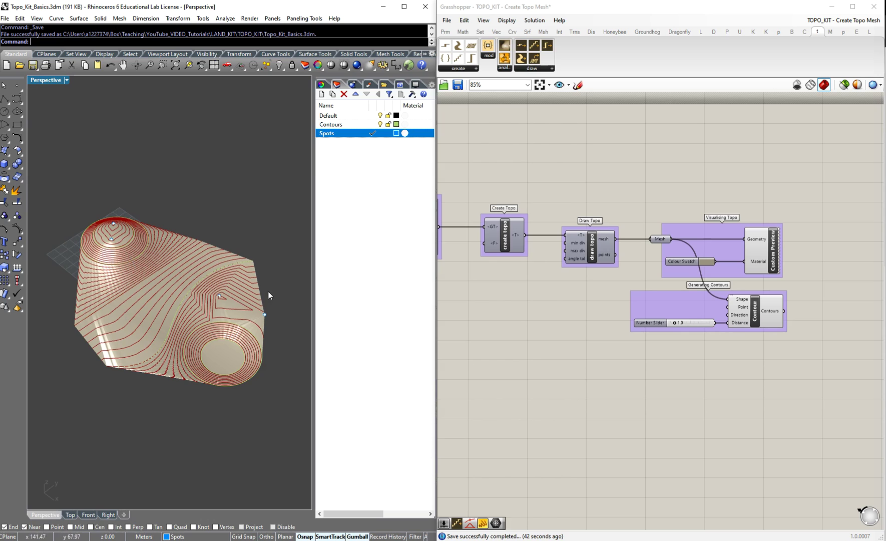
pyautogui.moveTo(207, 327); pyautogui.dragTo(204, 290, button='right')
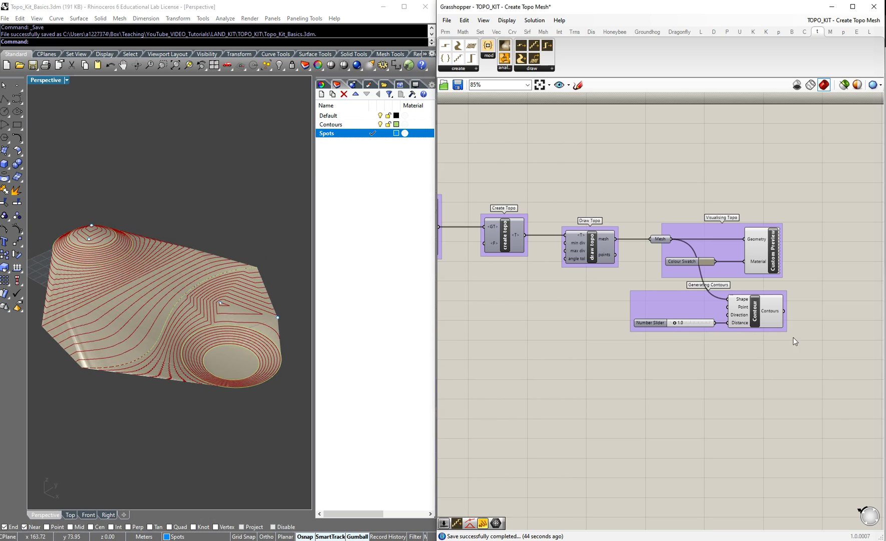
# Align the right edge of the Visualising Topo group with the Generating Contours group.
pyautogui.scroll(-1, 812, 280)
pyautogui.scroll(2, 809, 277)
pyautogui.moveTo(727, 255); pyautogui.dragTo(733, 255)
pyautogui.click(751, 181)
# Add an elevation analysis component beyond the Visualising Topo group and connect the Mesh parameter to its topo mesh input.
pyautogui.moveTo(510, 48); pyautogui.dragTo(839, 232)
pyautogui.scroll(-2, 622, 193)
pyautogui.scroll(4, 853, 239)
pyautogui.moveTo(705, 214); pyautogui.dragTo(749, 194)
pyautogui.scroll(-2, 806, 246)
pyautogui.click(732, 245)
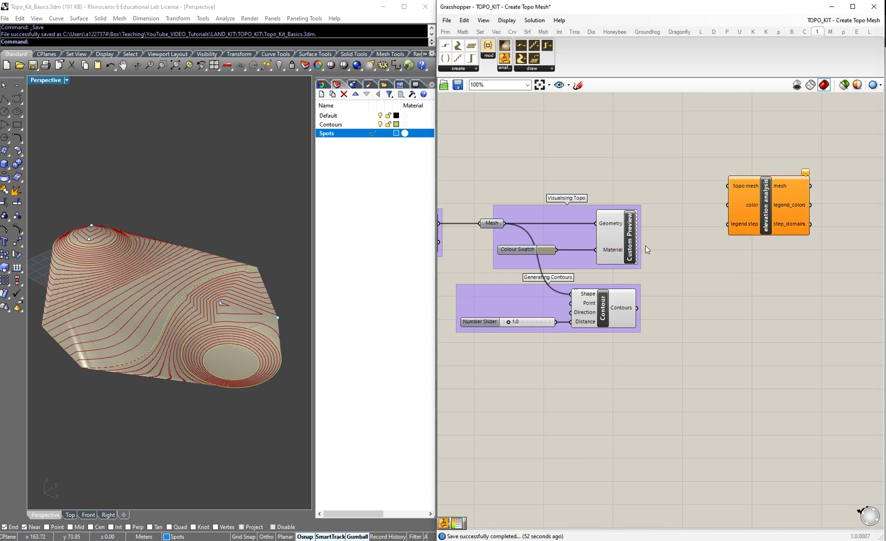
pyautogui.moveTo(504, 223); pyautogui.dragTo(728, 185)
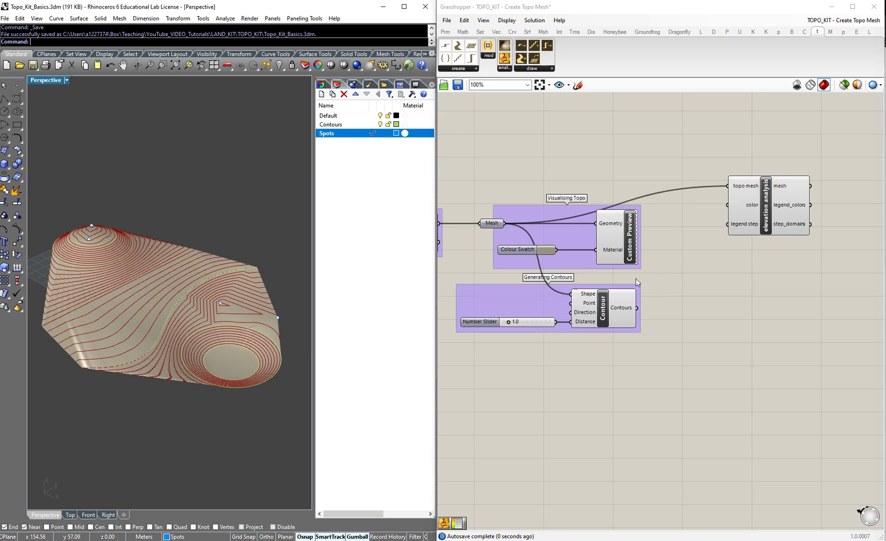
# Turn off the Custom Preview component's preview so only the elevation-coloured mesh shows with the contour lines.
pyautogui.click(634, 241)
pyautogui.middleClick(624, 238)
pyautogui.click(711, 281)
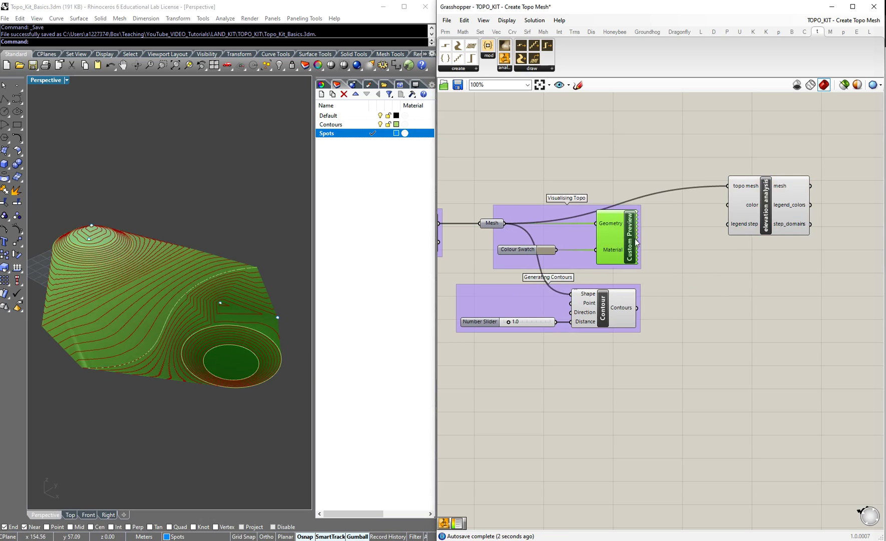
pyautogui.click(766, 269)
pyautogui.click(626, 238)
pyautogui.middleClick(622, 238)
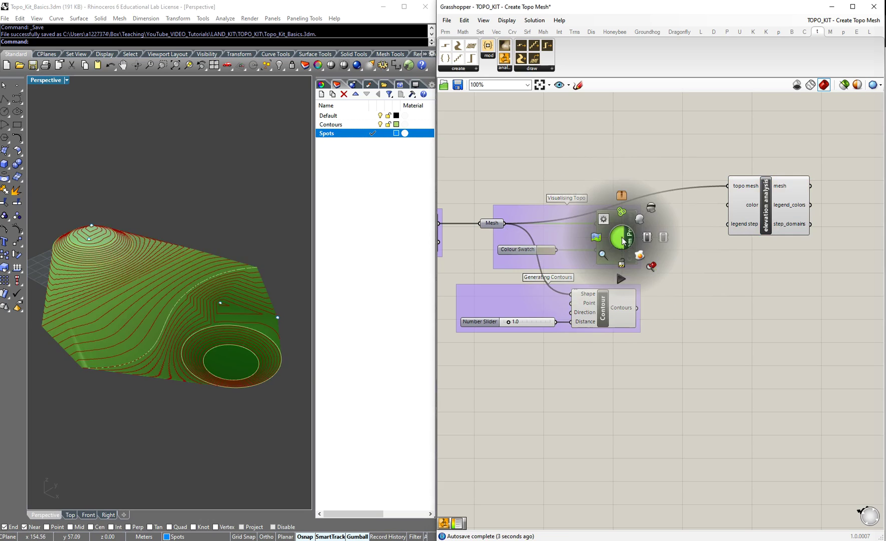
pyautogui.click(650, 209)
pyautogui.click(682, 244)
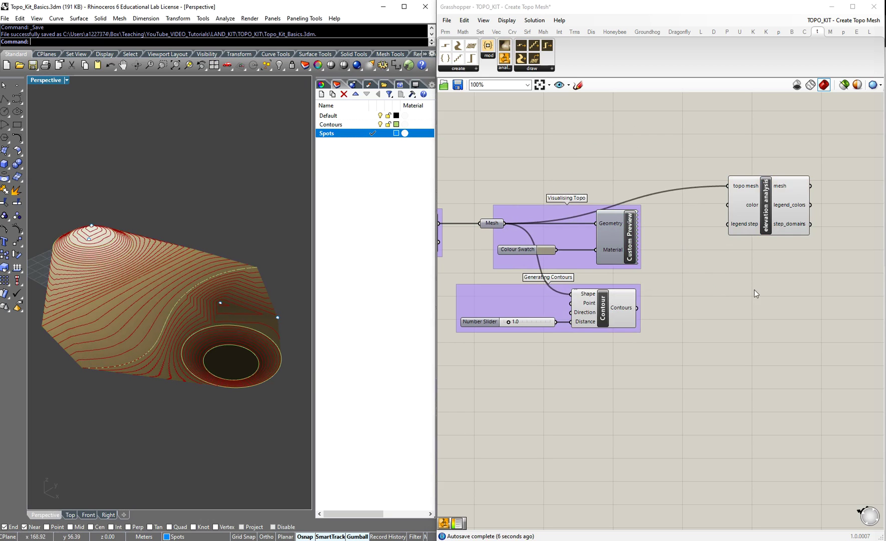
# Examine the elevation-coloured terrain and the elevation analysis component's mesh and legend_colors outputs.
pyautogui.moveTo(139, 322); pyautogui.dragTo(115, 386, button='right')
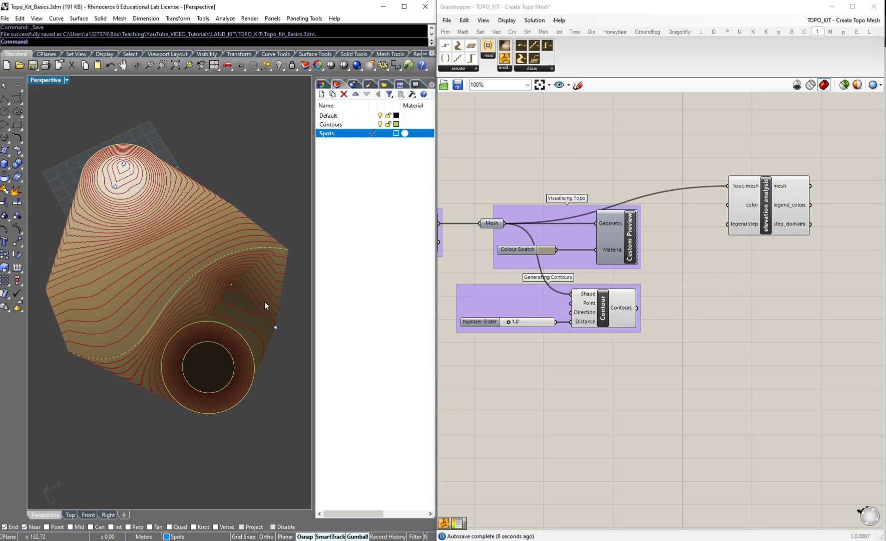
pyautogui.moveTo(188, 309); pyautogui.dragTo(168, 291, button='right')
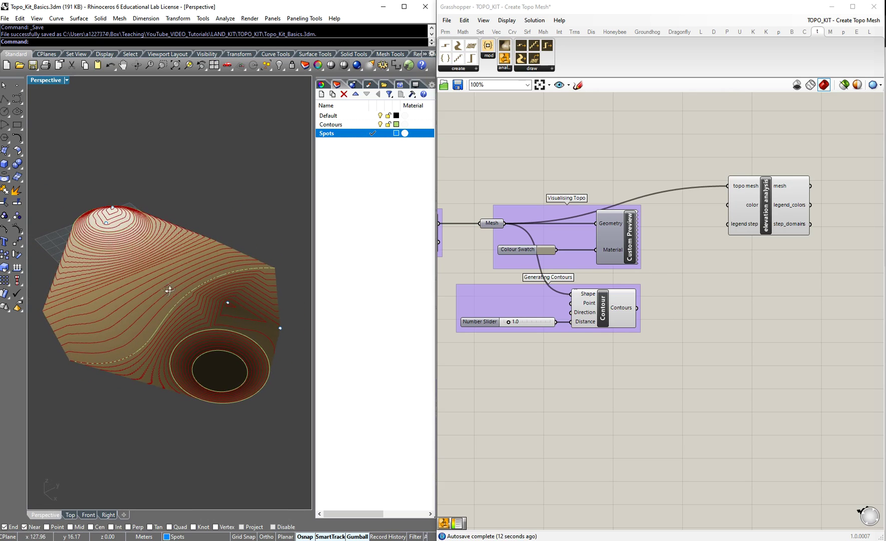
pyautogui.moveTo(802, 191)
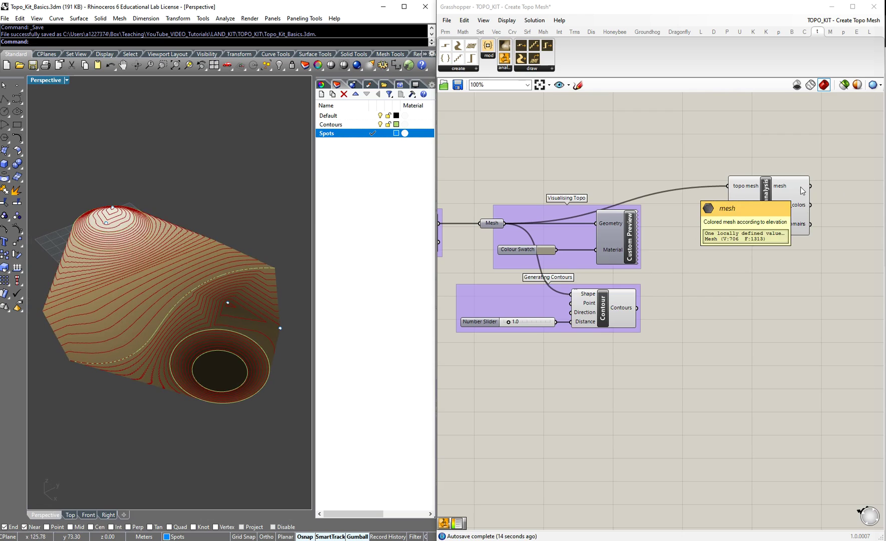
pyautogui.moveTo(804, 210)
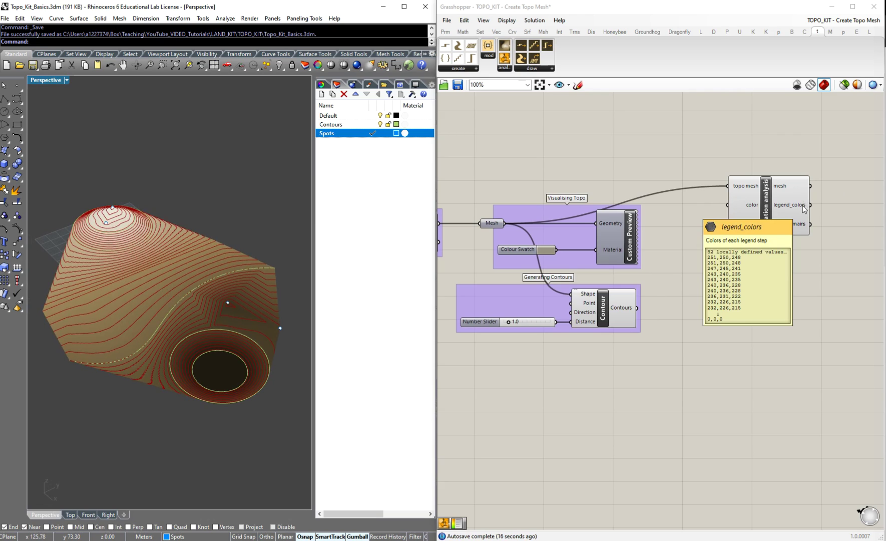
pyautogui.moveTo(805, 229)
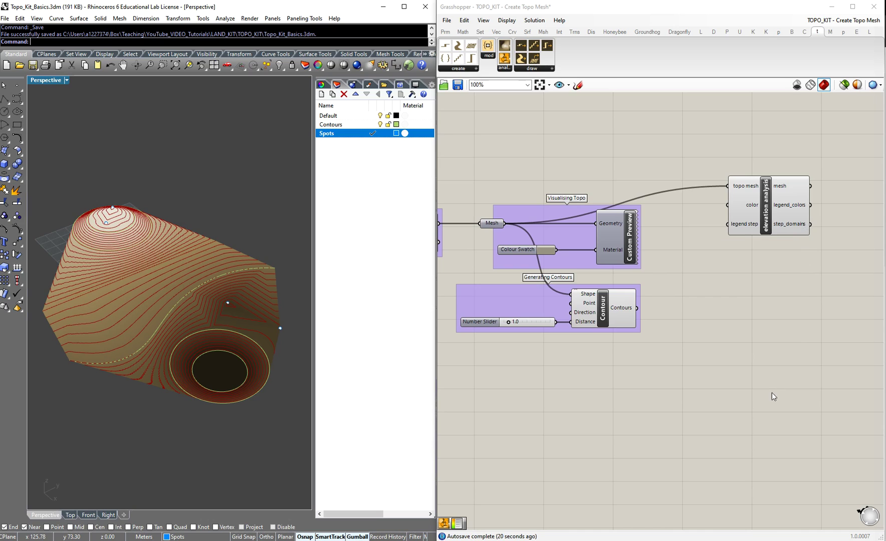
pyautogui.moveTo(762, 198); pyautogui.dragTo(805, 198)
pyautogui.scroll(-3, 545, 229)
pyautogui.scroll(4, 715, 215)
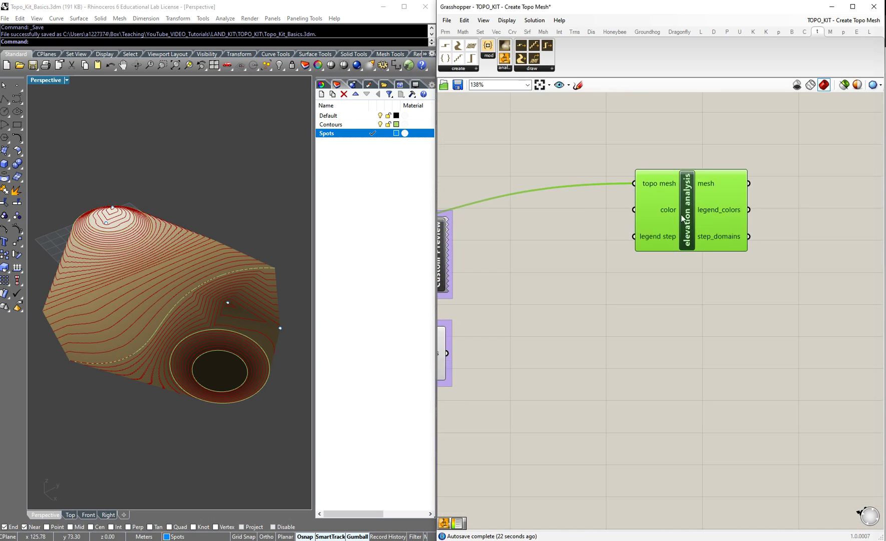
pyautogui.doubleClick(541, 239)
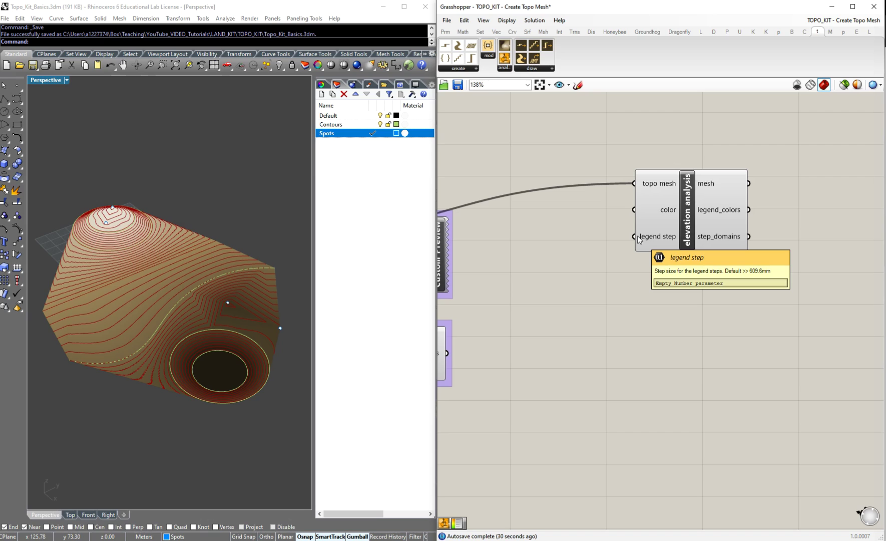
pyautogui.doubleClick(567, 244)
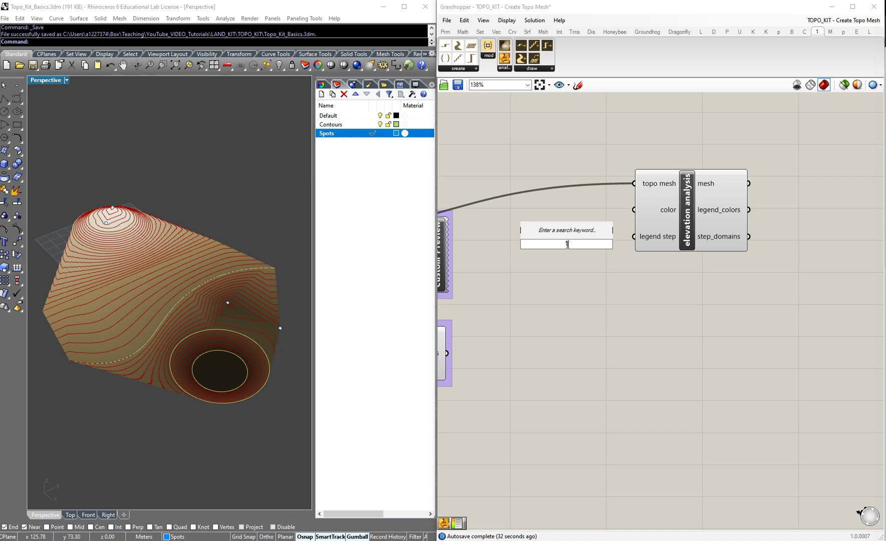
pyautogui.write('1')
pyautogui.press('Return')
pyautogui.moveTo(580, 243); pyautogui.dragTo(525, 236)
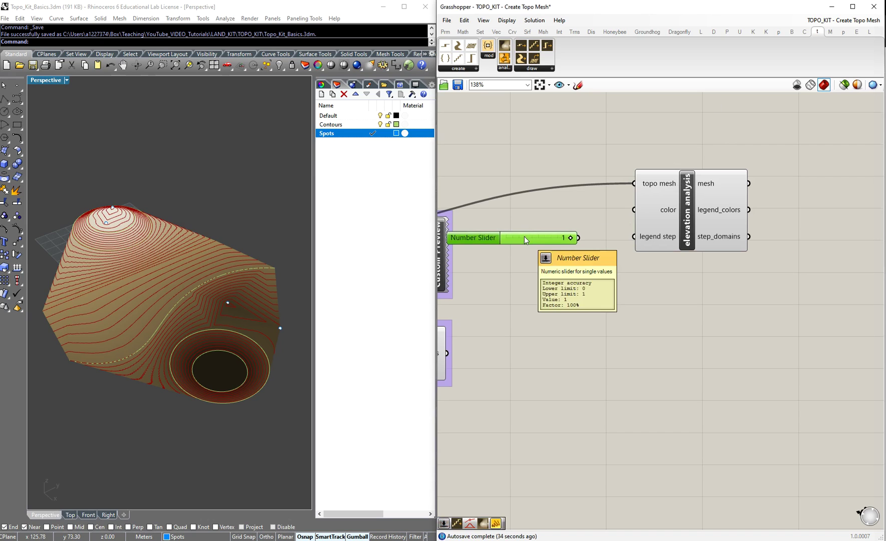
pyautogui.press('Delete')
# Try driving the elevation analysis component's legend step input with a number slider of 1.2, and delete the slider again.
pyautogui.doubleClick(547, 249)
pyautogui.write('1.2')
pyautogui.press('Return')
pyautogui.moveTo(613, 249); pyautogui.dragTo(634, 236)
pyautogui.moveTo(553, 251)
pyautogui.mouseDown()
pyautogui.moveTo(581, 252)
pyautogui.moveTo(529, 254)
pyautogui.moveTo(551, 256)
pyautogui.mouseUp()
pyautogui.click(590, 257)
pyautogui.press('Delete')
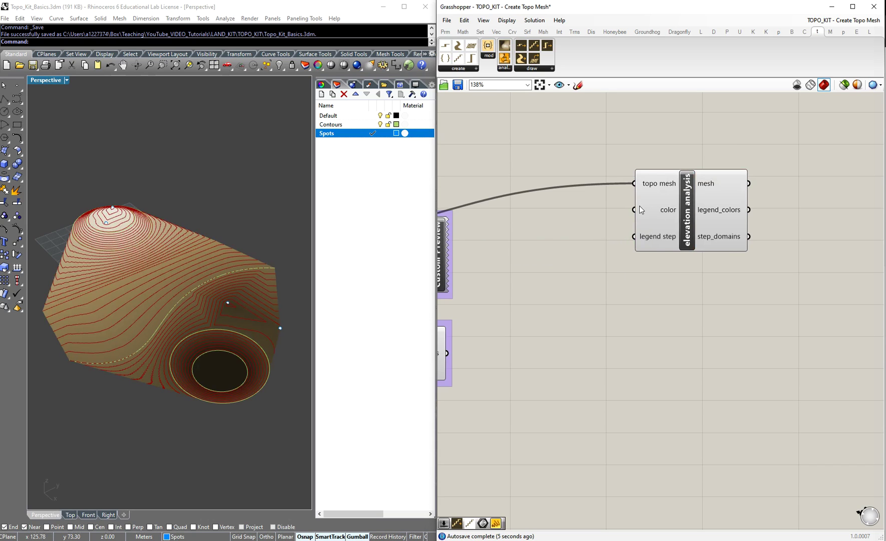
# Add a Colour Swatch before the elevation analysis component and connect it to the color input.
pyautogui.doubleClick(540, 225)
pyautogui.write('colo')
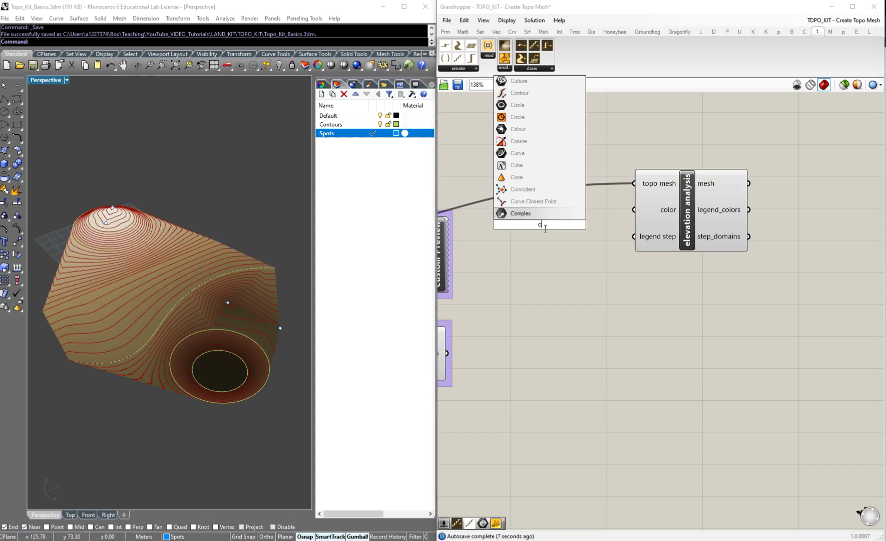
pyautogui.click(526, 200)
pyautogui.moveTo(580, 224); pyautogui.dragTo(631, 213)
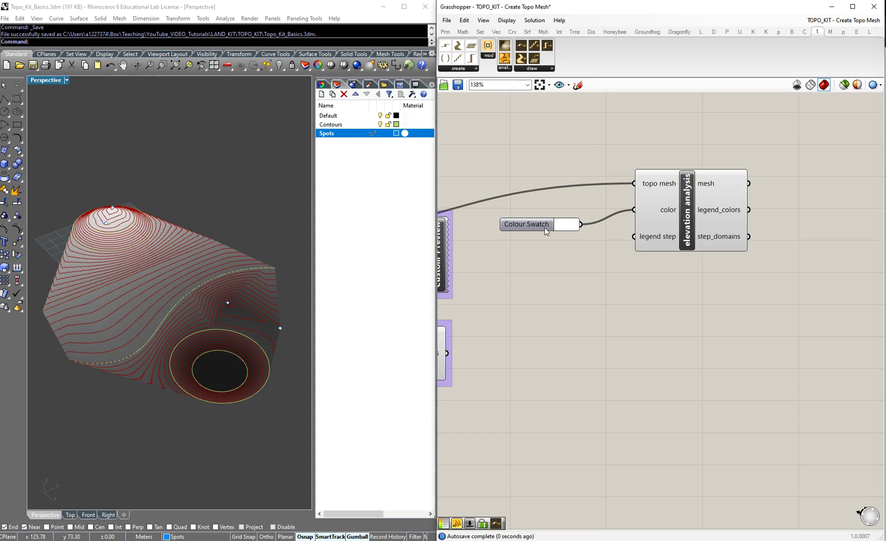
# Set the Colour Swatch to a dark reddish brown with hue 0°, saturation 23 and value 38, and inspect the recoloured terrain.
pyautogui.moveTo(189, 347)
pyautogui.mouseDown(button='right')
pyautogui.moveTo(173, 360)
pyautogui.moveTo(208, 352)
pyautogui.moveTo(171, 347)
pyautogui.mouseUp(button='right')
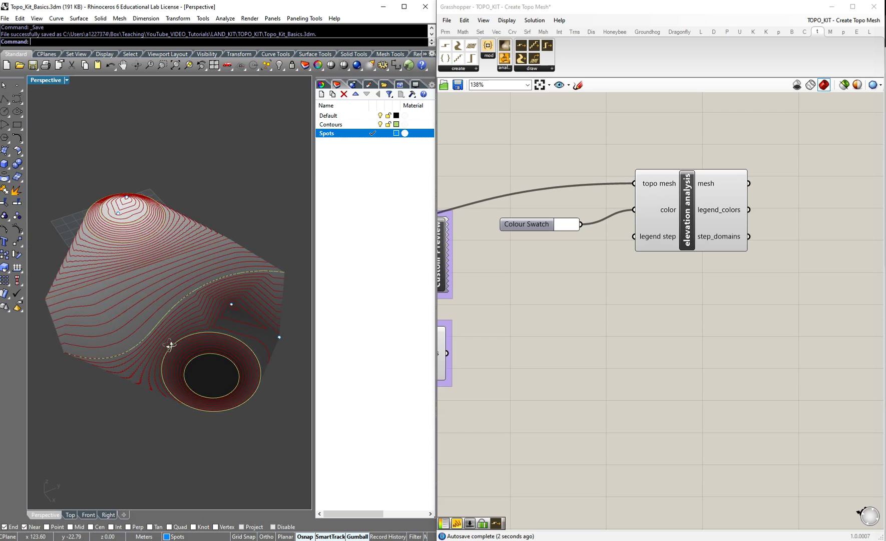
pyautogui.click(572, 225)
pyautogui.moveTo(614, 260)
pyautogui.mouseDown()
pyautogui.moveTo(599, 261)
pyautogui.moveTo(622, 262)
pyautogui.moveTo(629, 273)
pyautogui.moveTo(615, 270)
pyautogui.moveTo(643, 285)
pyautogui.moveTo(626, 287)
pyautogui.mouseUp()
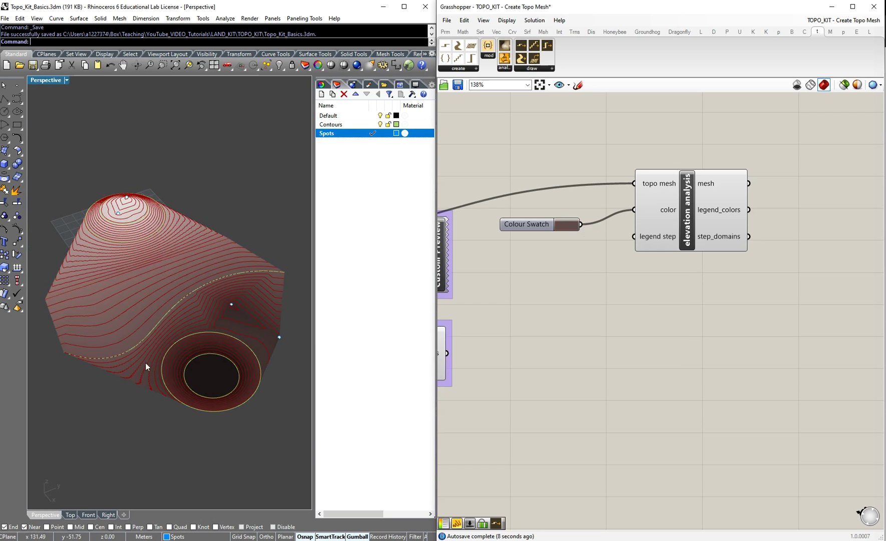
pyautogui.moveTo(138, 201); pyautogui.dragTo(182, 230, button='right')
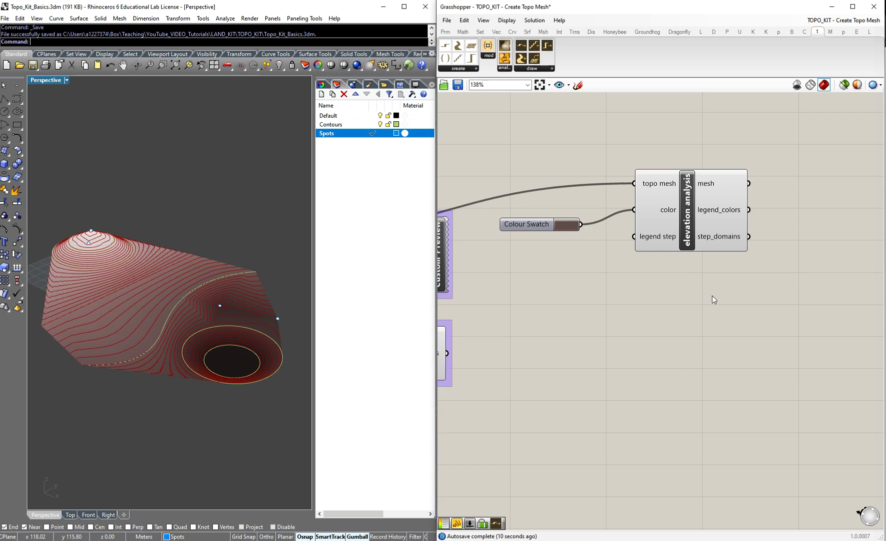
# Bake the elevation analysis mesh output onto the Default layer and set the Perspective viewport to Rendered display.
pyautogui.scroll(-2, 701, 276)
pyautogui.scroll(2, 756, 200)
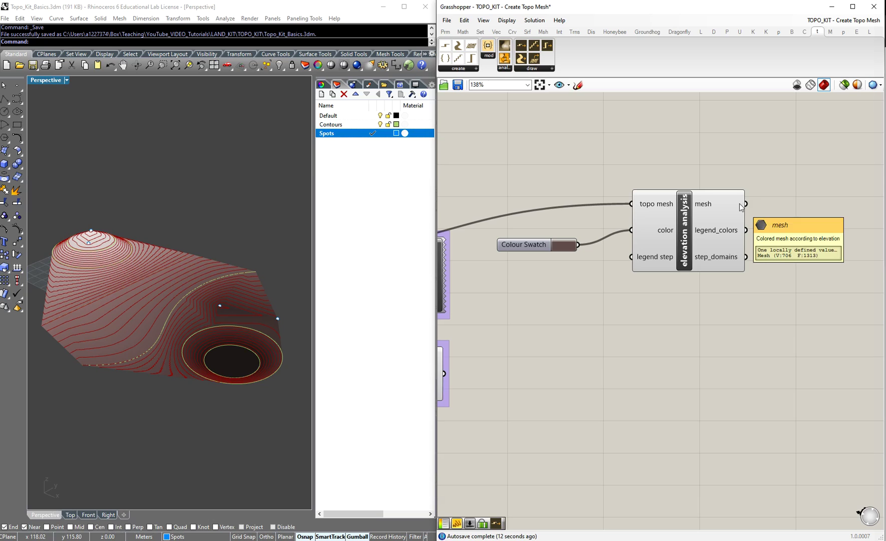
pyautogui.rightClick(741, 207)
pyautogui.click(746, 218)
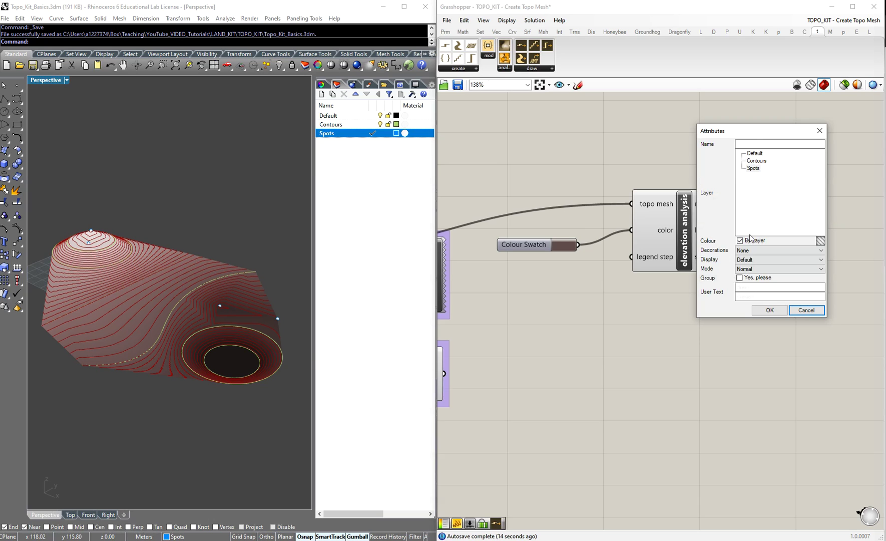
pyautogui.click(754, 153)
pyautogui.click(769, 310)
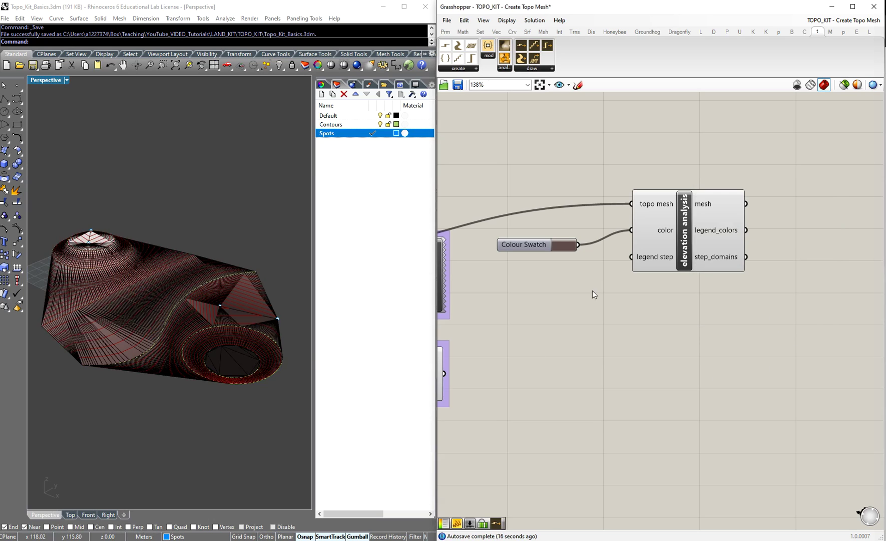
pyautogui.click(67, 80)
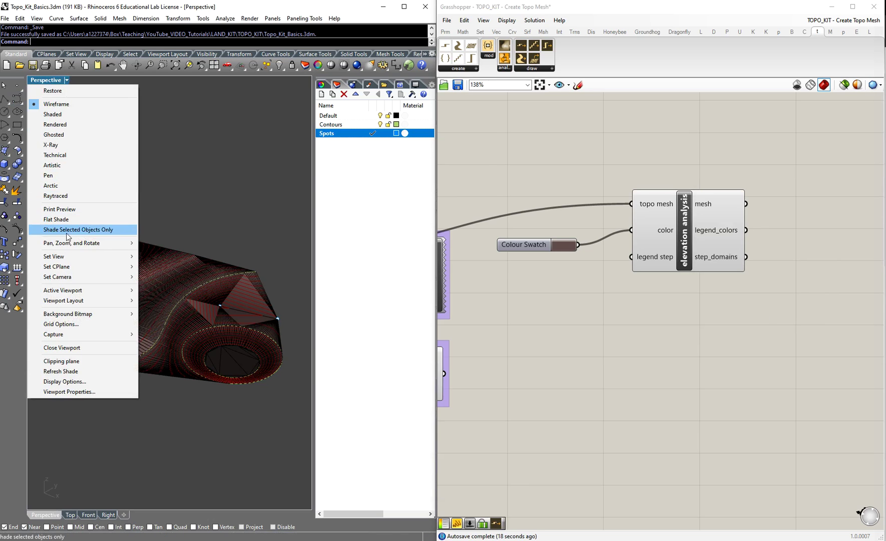
pyautogui.click(55, 124)
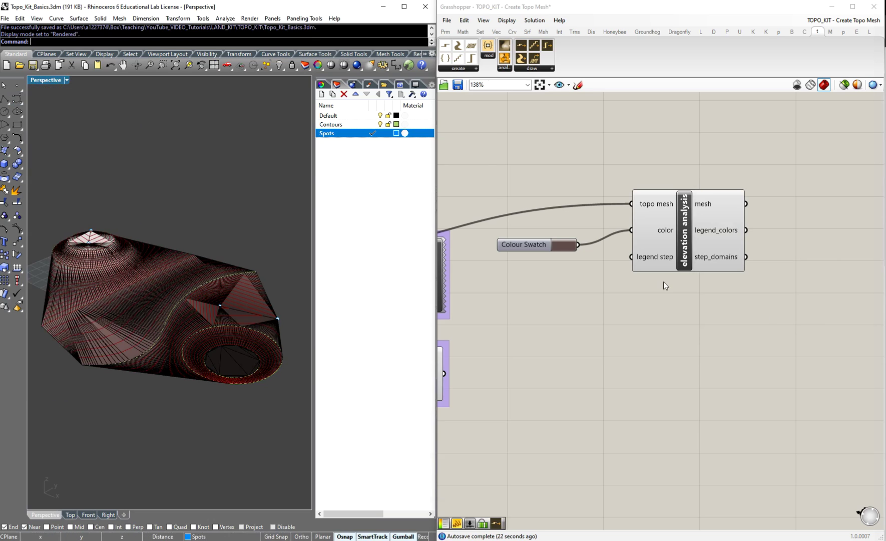
# Turn off the elevation analysis preview to inspect the baked mesh in Rhino, and turn the preview back on.
pyautogui.scroll(-3, 824, 314)
pyautogui.moveTo(784, 371); pyautogui.dragTo(652, 210)
pyautogui.middleClick(759, 269)
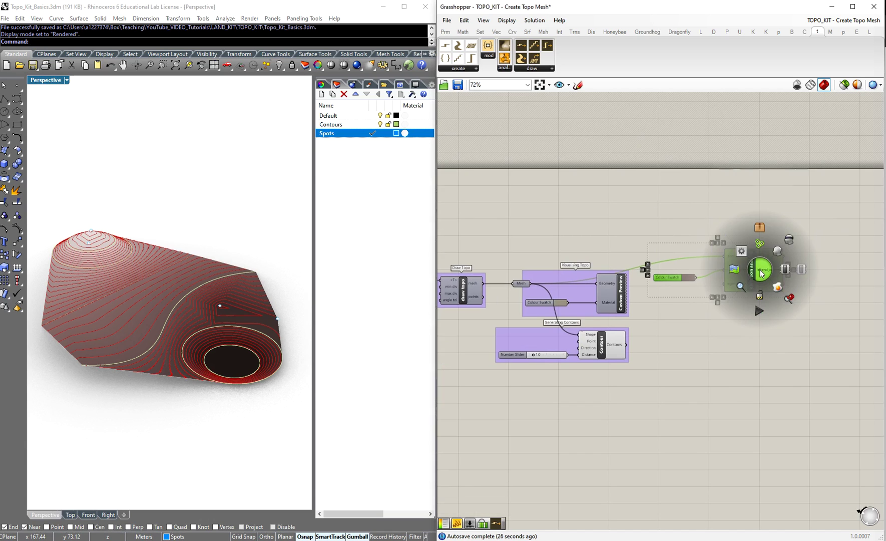
pyautogui.click(790, 240)
pyautogui.moveTo(143, 342)
pyautogui.mouseDown(button='right')
pyautogui.moveTo(98, 433)
pyautogui.moveTo(139, 292)
pyautogui.moveTo(138, 339)
pyautogui.mouseUp(button='right')
pyautogui.scroll(2, 852, 259)
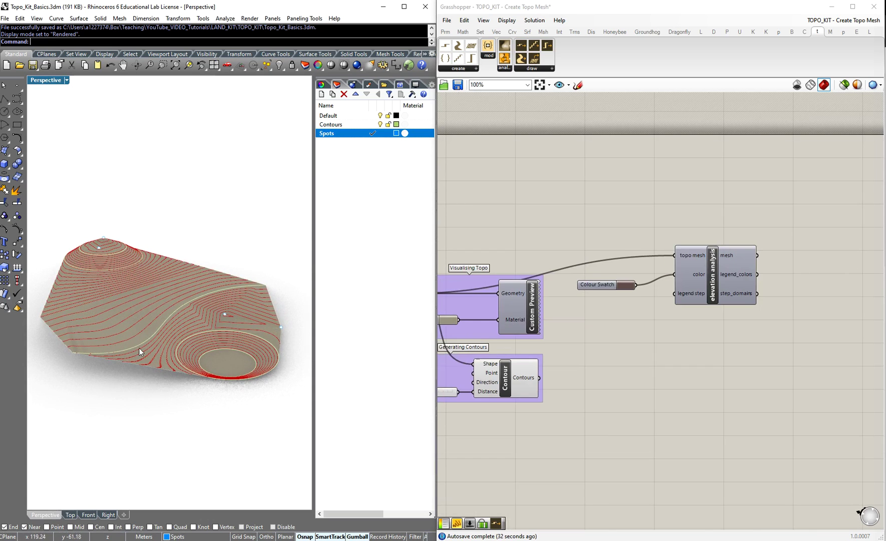
pyautogui.moveTo(575, 196); pyautogui.dragTo(820, 345)
pyautogui.middleClick(725, 274)
pyautogui.click(749, 253)
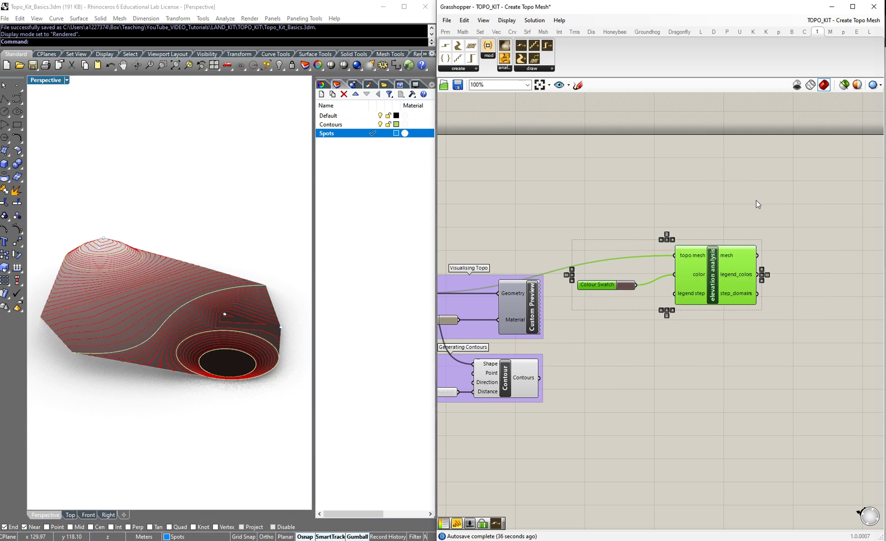
# Delete the baked mesh from the Rhino model and return the Perspective viewport to Wireframe display.
pyautogui.click(756, 205)
pyautogui.click(217, 284)
pyautogui.press('Delete')
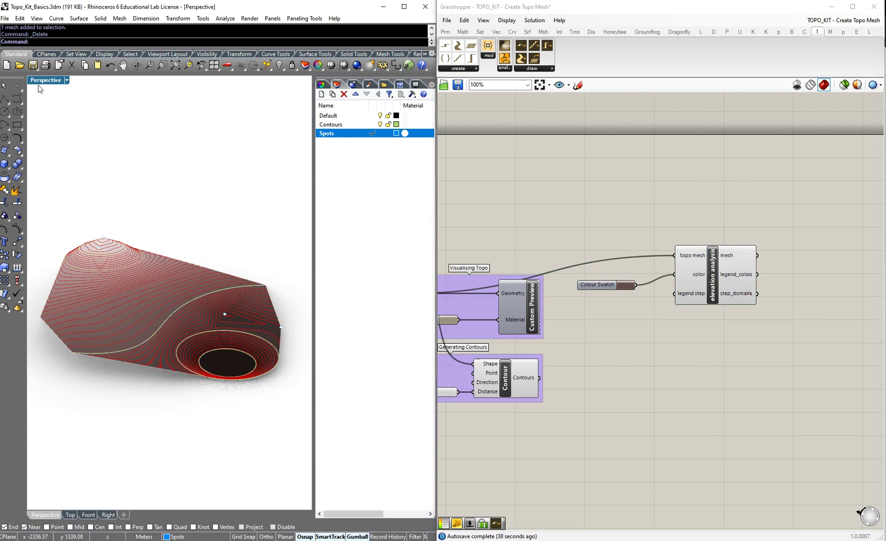
pyautogui.click(66, 80)
pyautogui.click(55, 104)
# Add a slope analysis pieces component below elevation analysis and connect the Mesh parameter to its topo mesh input.
pyautogui.scroll(3, 708, 300)
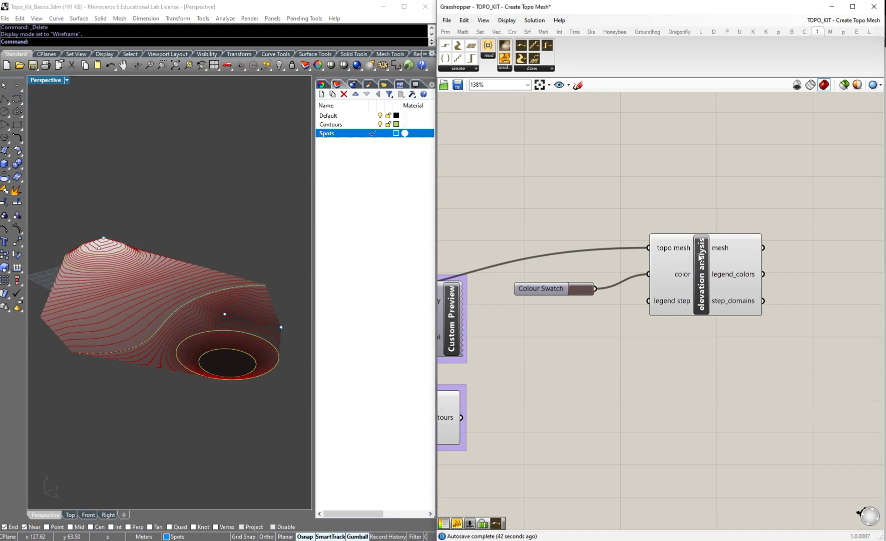
pyautogui.scroll(-3, 709, 260)
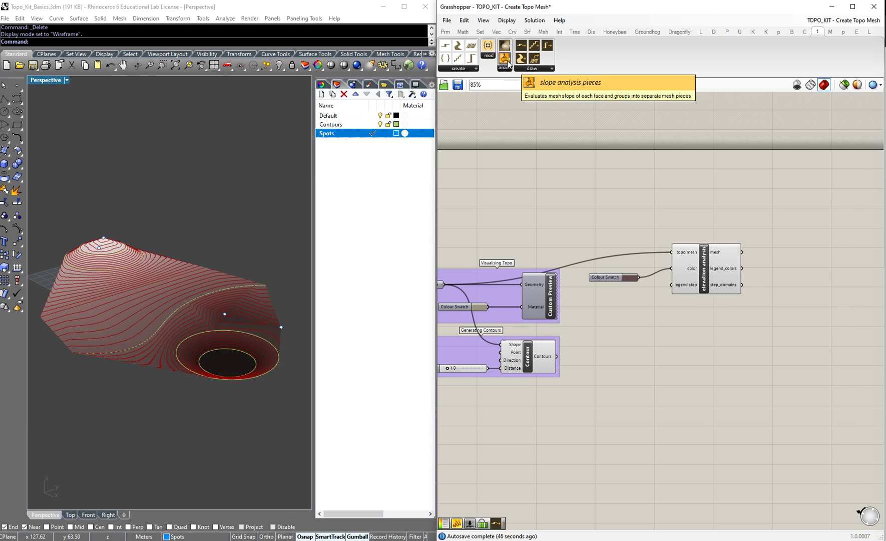
pyautogui.moveTo(505, 59); pyautogui.dragTo(706, 342)
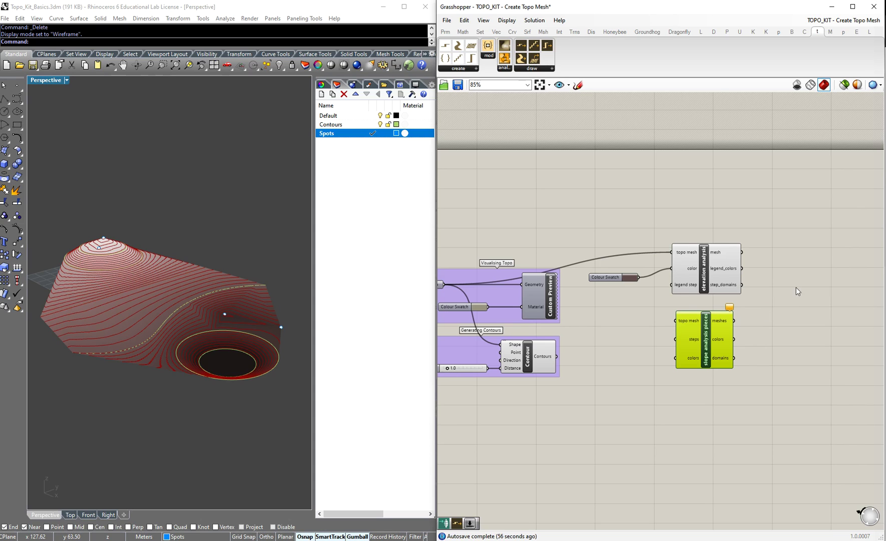
pyautogui.scroll(-2, 783, 291)
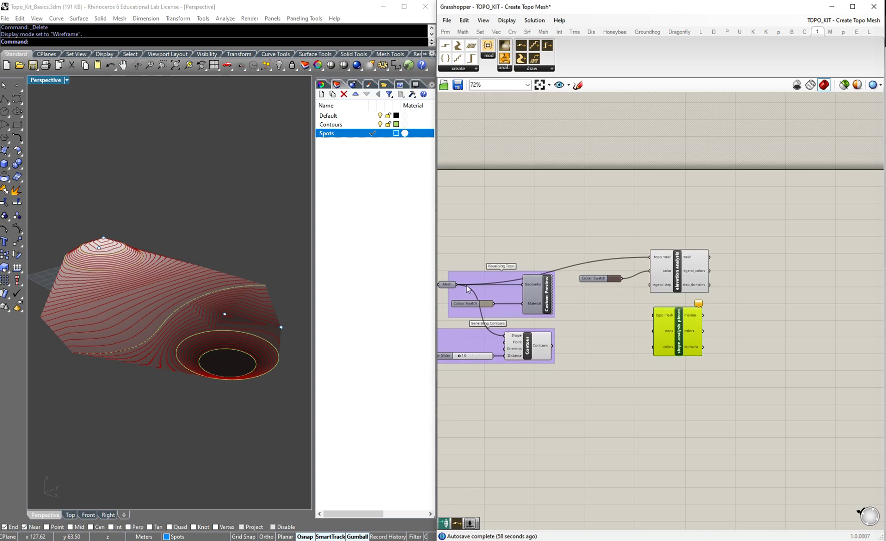
pyautogui.moveTo(456, 284); pyautogui.dragTo(652, 320)
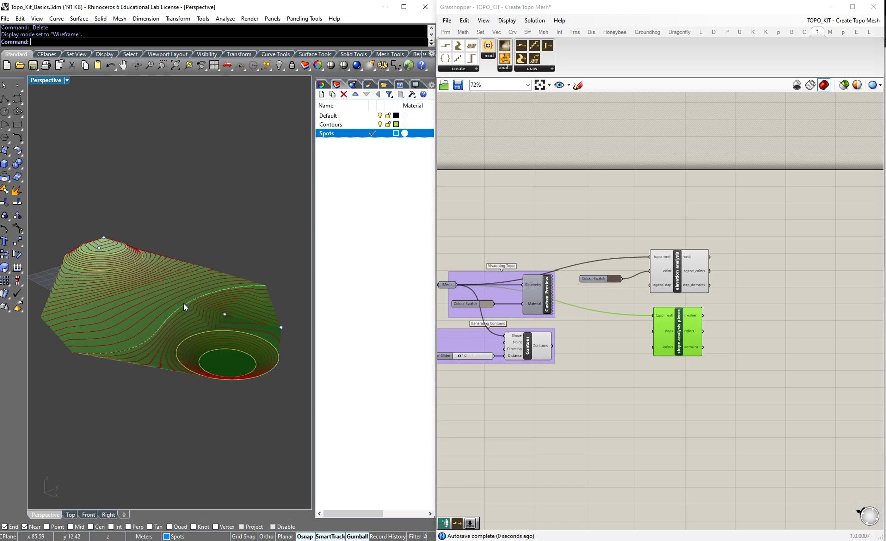
# Turn off the elevation analysis component's preview so only the slope analysis pieces show with the contours.
pyautogui.click(677, 273)
pyautogui.middleClick(679, 271)
pyautogui.click(707, 245)
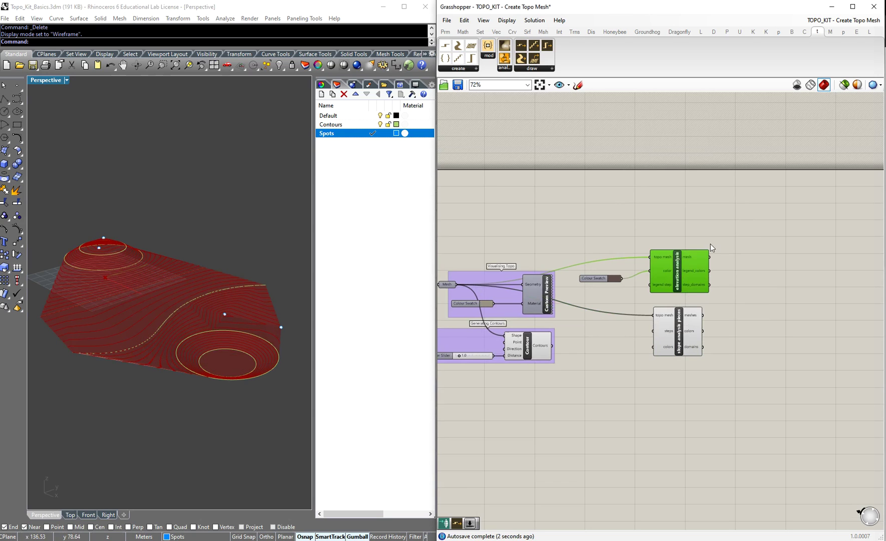
pyautogui.click(712, 247)
pyautogui.moveTo(166, 298); pyautogui.dragTo(158, 347, button='right')
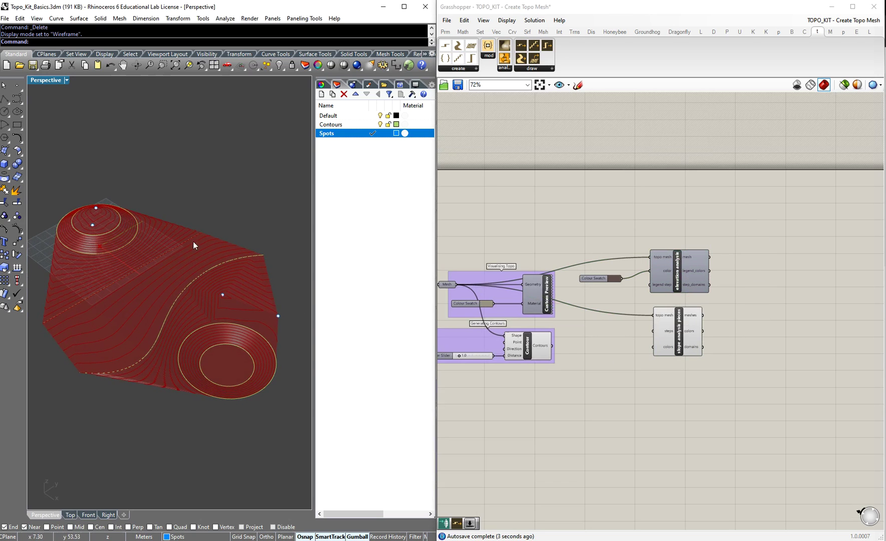
pyautogui.scroll(3, 674, 331)
# Duplicate the Colour Swatch beside the slope analysis pieces component and try connecting the copy to its colors input.
pyautogui.click(682, 336)
pyautogui.click(508, 359)
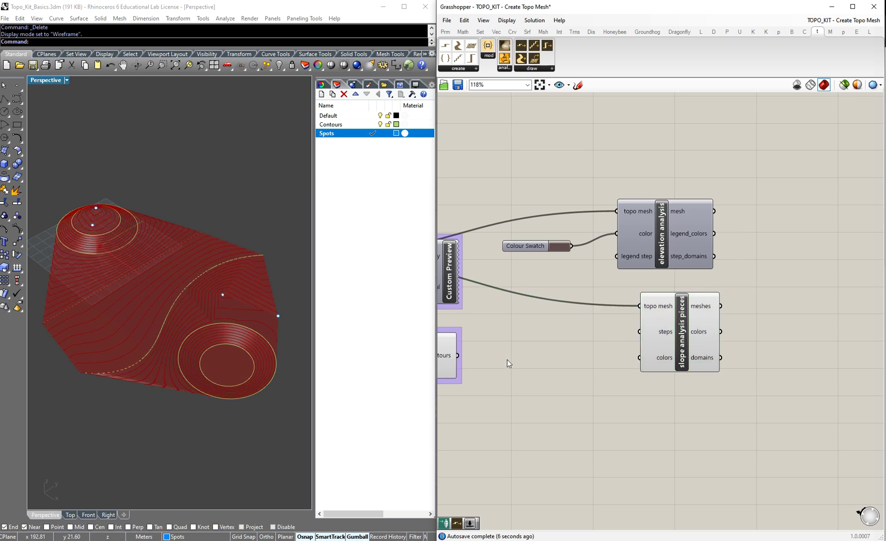
pyautogui.click(558, 253)
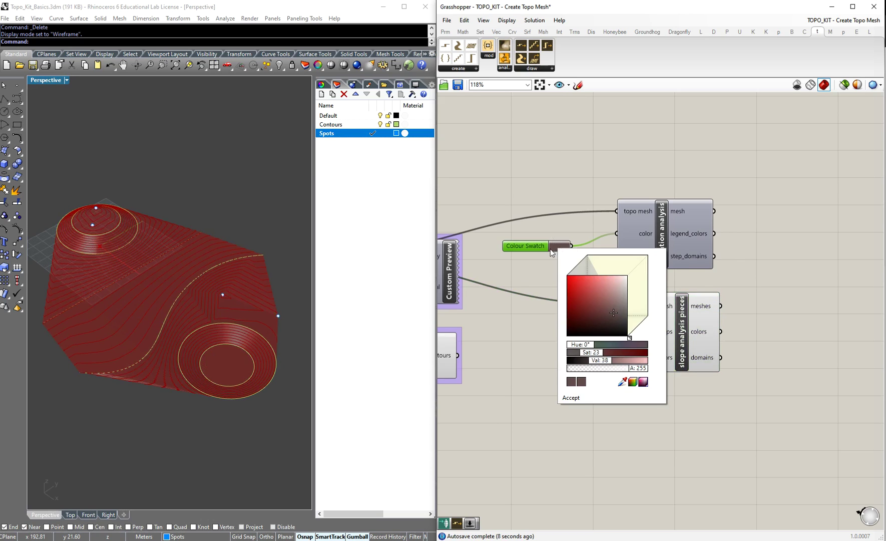
pyautogui.keyDown('alt'); pyautogui.moveTo(532, 311); pyautogui.dragTo(638, 358); pyautogui.keyUp('alt')
pyautogui.click(633, 428)
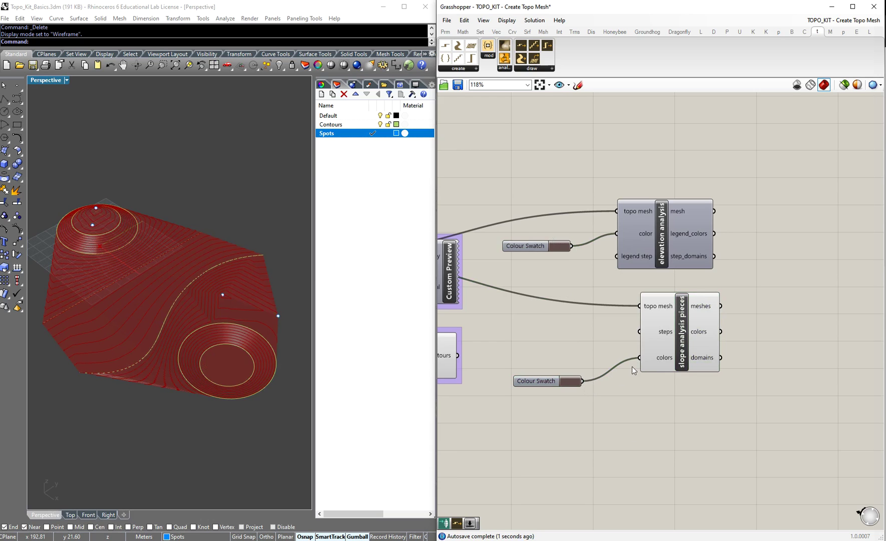
# Examine the slope analysis pieces meshes on the terrain and the component's steps and colors inputs.
pyautogui.click(679, 350)
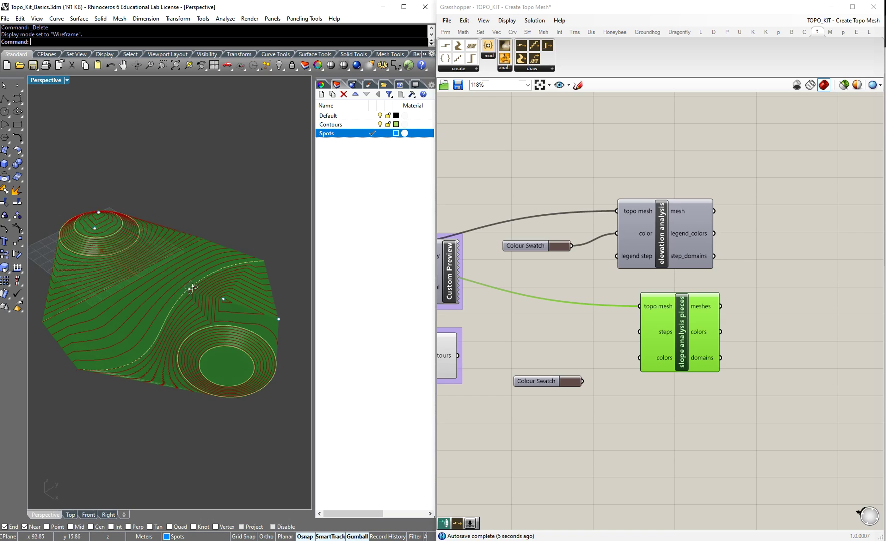
pyautogui.moveTo(192, 287); pyautogui.dragTo(168, 279, button='right')
pyautogui.click(779, 317)
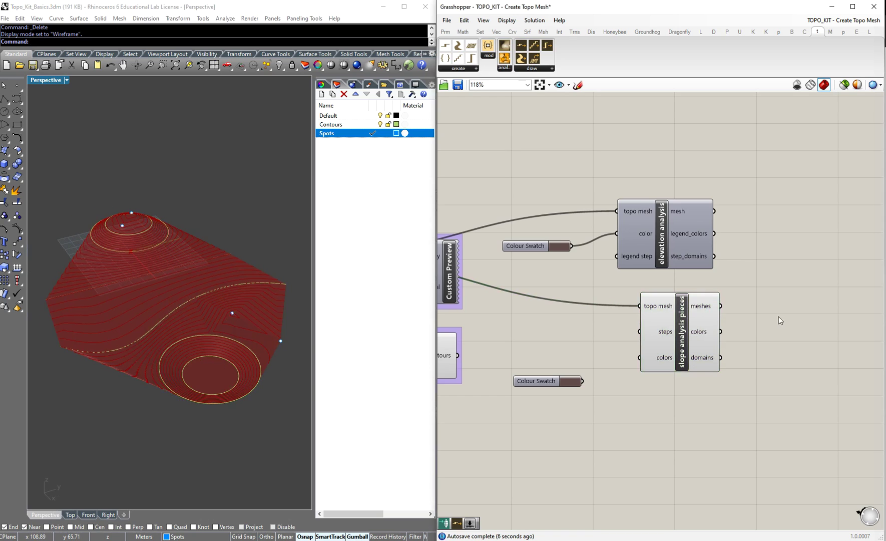
pyautogui.click(690, 336)
pyautogui.click(608, 322)
pyautogui.moveTo(644, 330)
pyautogui.moveTo(645, 359)
# Add a Custom Preview component beside the outputs of the slope analysis pieces component.
pyautogui.scroll(-2, 708, 303)
pyautogui.click(493, 289)
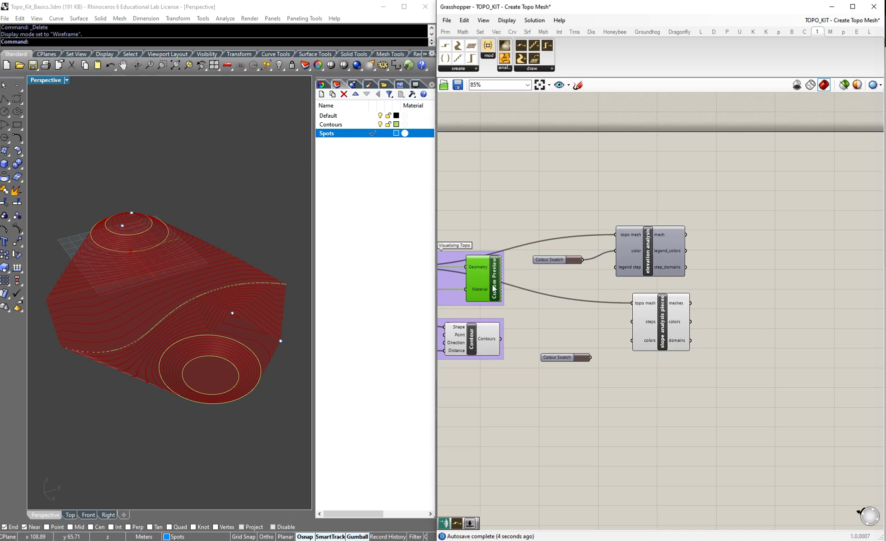
pyautogui.click(776, 299)
pyautogui.doubleClick(751, 312)
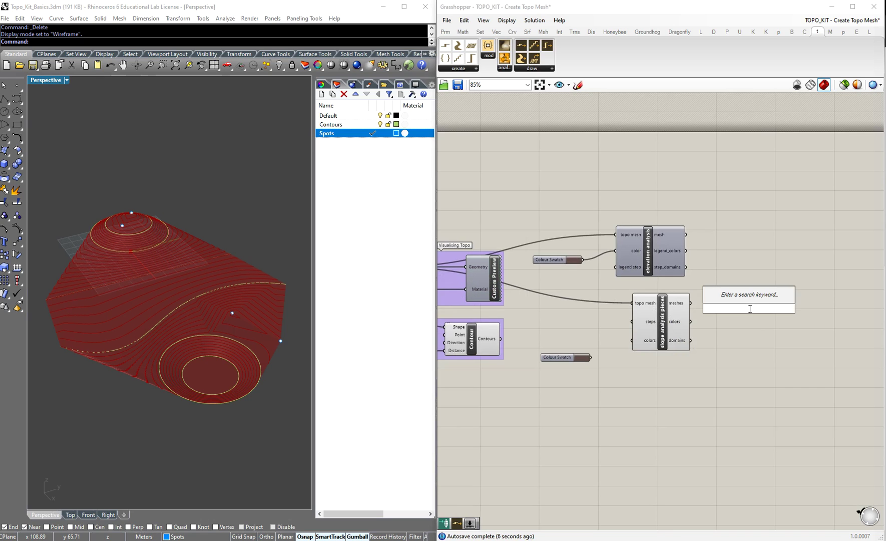
pyautogui.write('custo')
pyautogui.press('Return')
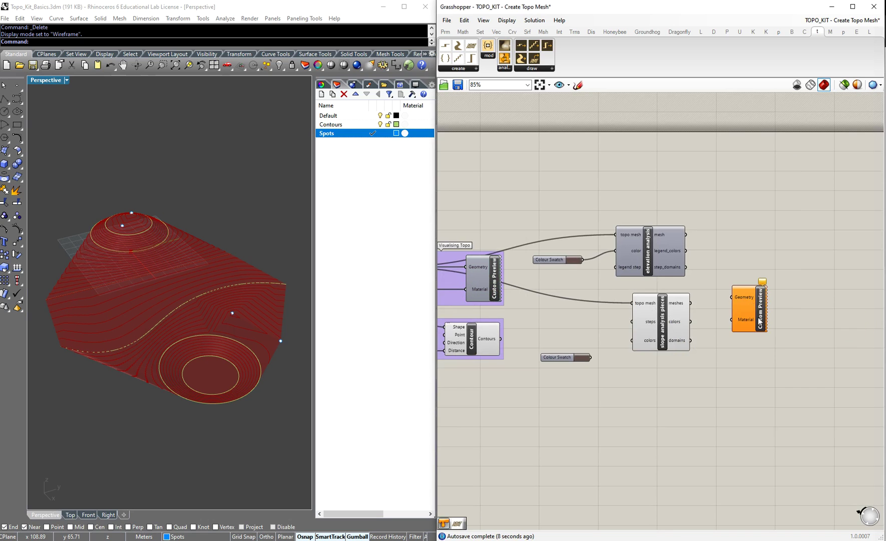
# Connect the slope analysis pieces component's meshes output to the Custom Preview's Geometry and its colors output to Material.
pyautogui.moveTo(691, 303); pyautogui.dragTo(734, 310)
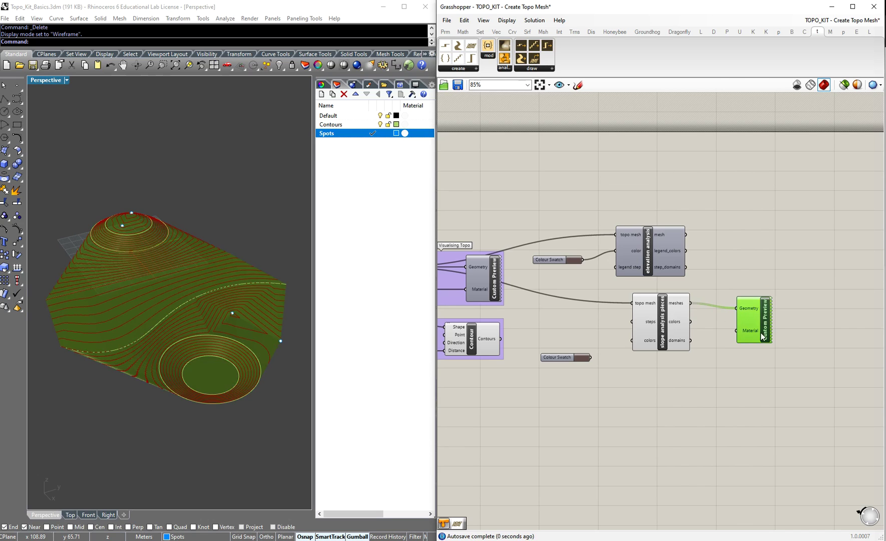
pyautogui.click(727, 359)
pyautogui.click(666, 329)
pyautogui.click(715, 339)
pyautogui.moveTo(691, 322); pyautogui.dragTo(734, 328)
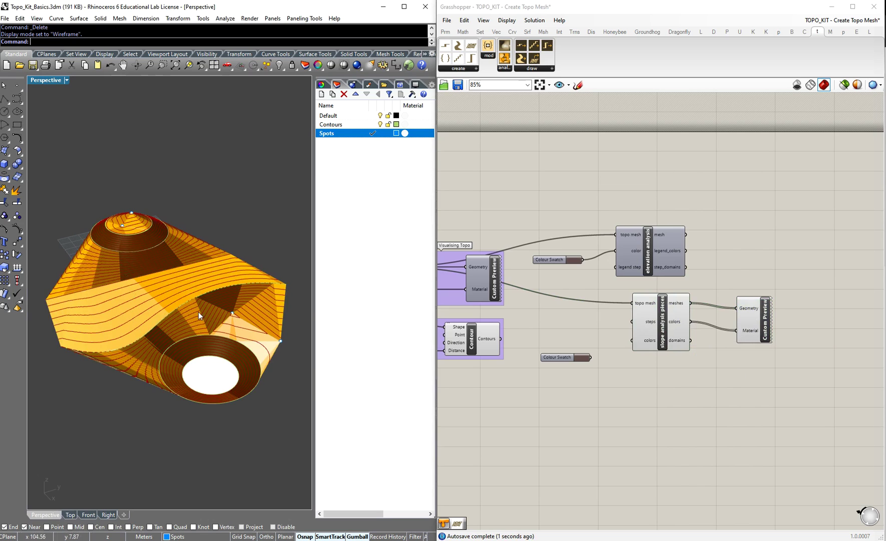
# Turn off the slope analysis pieces component's own preview so only the Custom Preview displays the slope colours.
pyautogui.scroll(1, 671, 327)
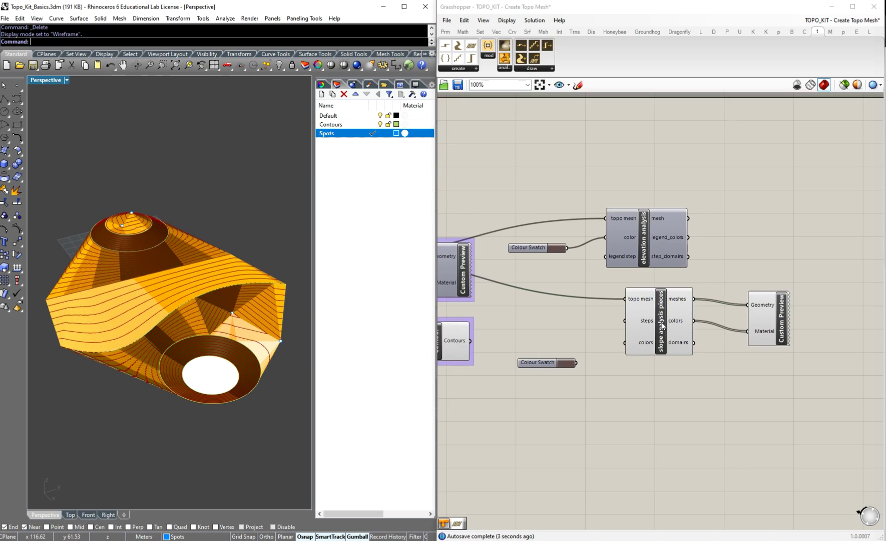
pyautogui.middleClick(662, 323)
pyautogui.click(691, 293)
pyautogui.click(761, 263)
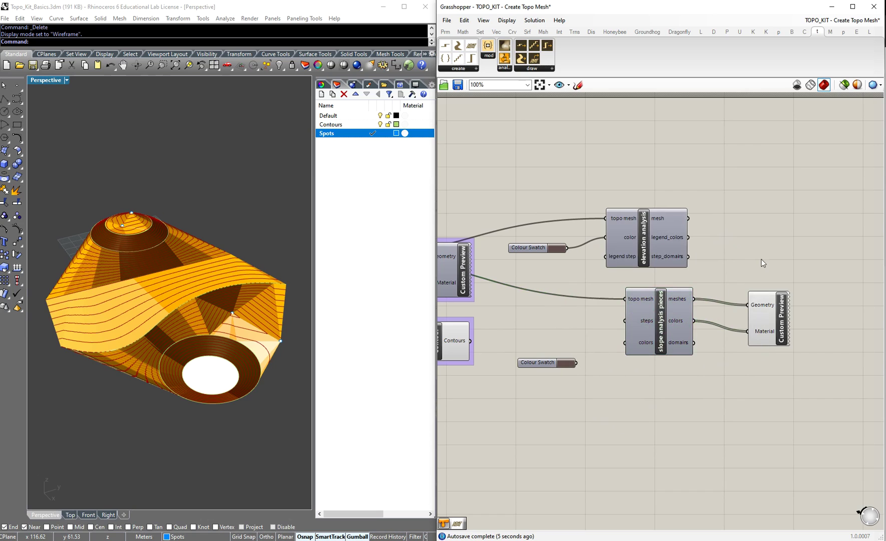
# Check the default values of the steps input and the contents of the meshes output against the coloured terrain.
pyautogui.click(561, 362)
pyautogui.click(522, 383)
pyautogui.moveTo(628, 342)
pyautogui.moveTo(629, 322)
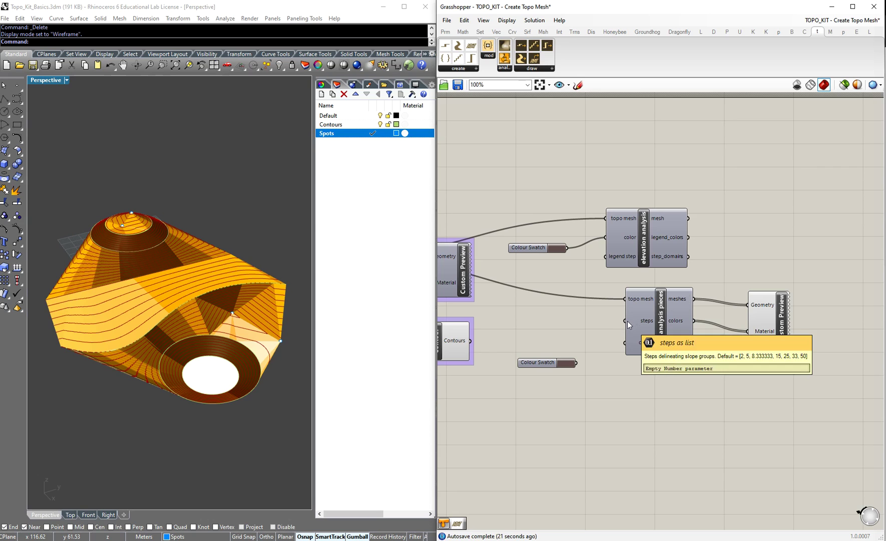
pyautogui.moveTo(210, 296); pyautogui.dragTo(176, 328, button='right')
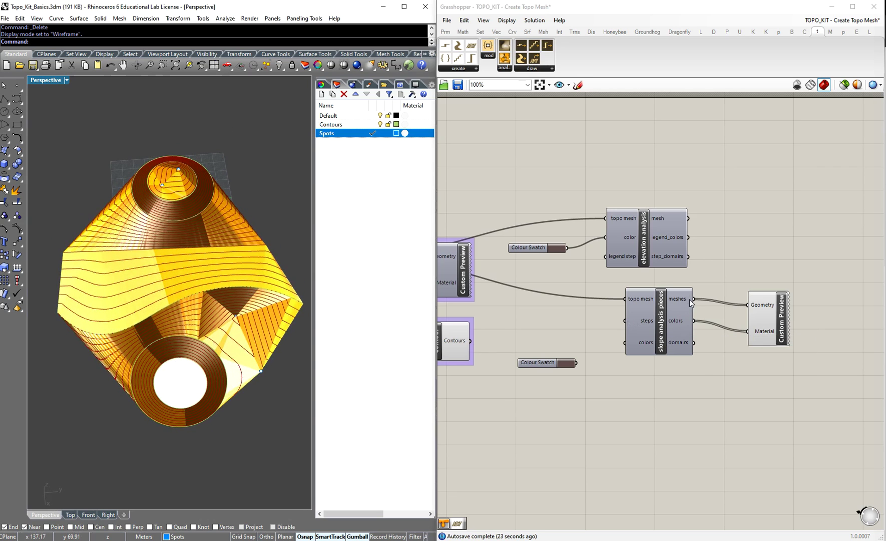
pyautogui.moveTo(689, 298)
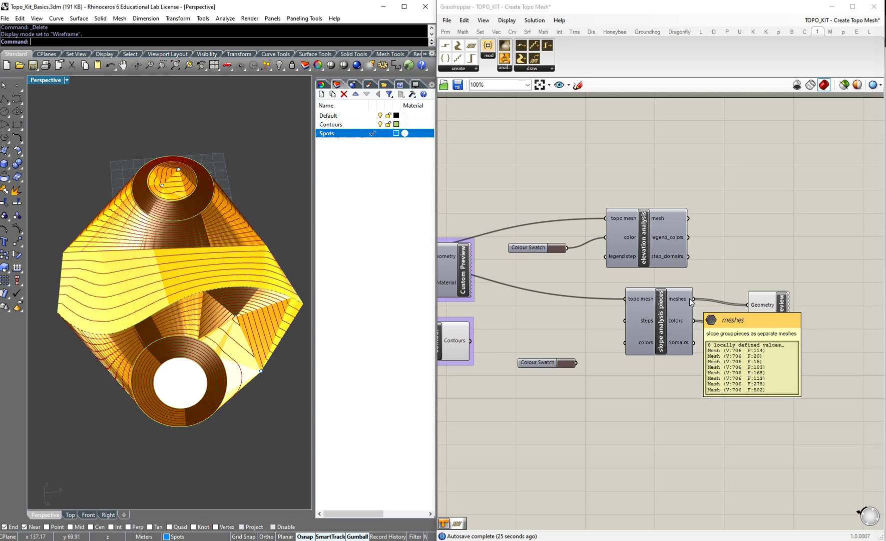
# Add a number slider set to 0.5 with a maximum of 5.0 and connect it to the steps input.
pyautogui.doubleClick(556, 329)
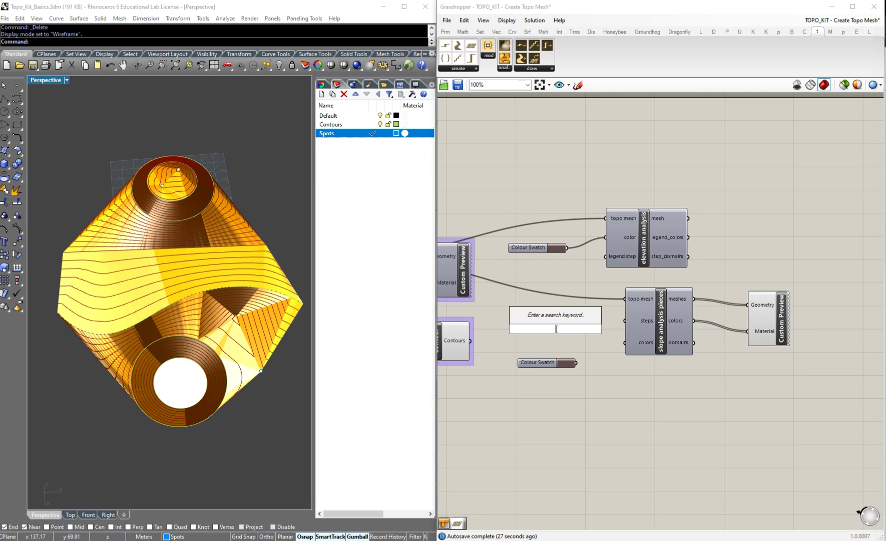
pyautogui.write('0')
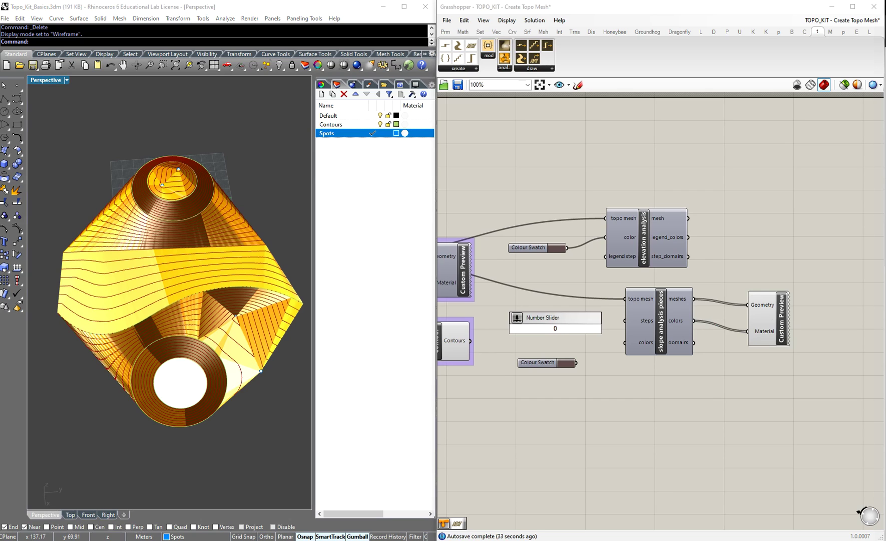
pyautogui.write('0.5<5.0')
pyautogui.press('Return')
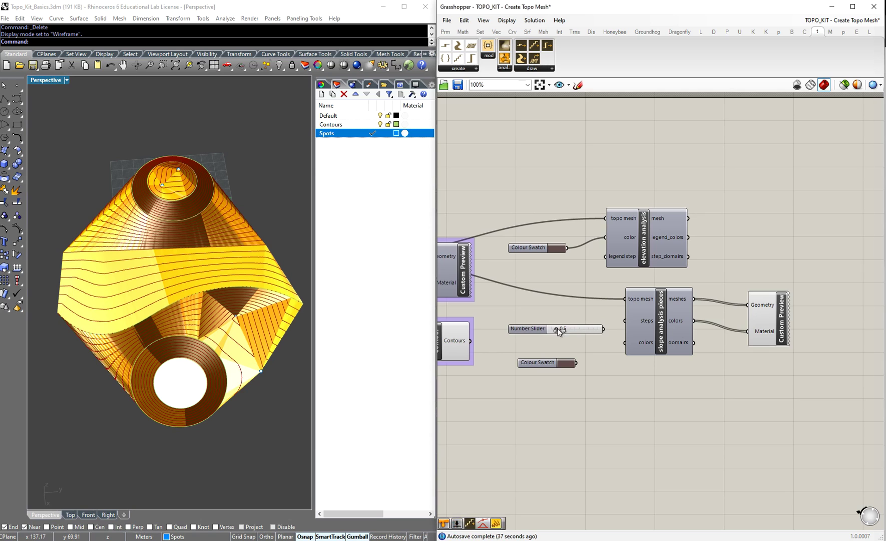
pyautogui.moveTo(604, 329); pyautogui.dragTo(625, 321)
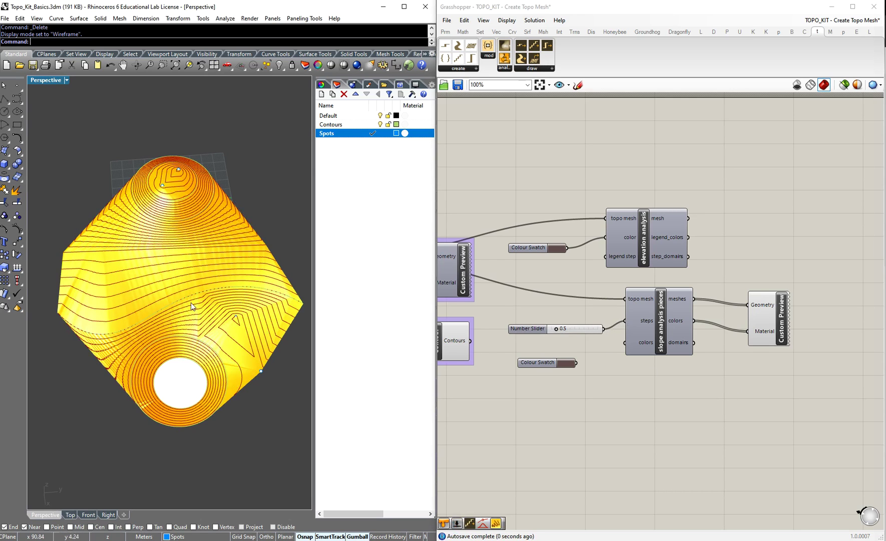
# Try a higher value on the slider feeding the steps input, compare the slope groups, and remove the slider.
pyautogui.moveTo(692, 298)
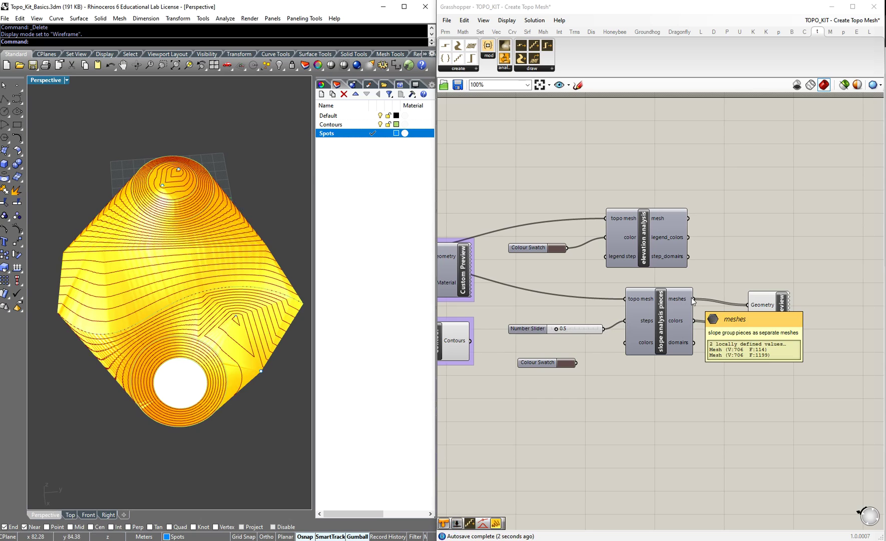
pyautogui.moveTo(557, 329); pyautogui.dragTo(583, 329)
pyautogui.scroll(3, 758, 308)
pyautogui.moveTo(177, 300); pyautogui.dragTo(200, 254, button='right')
pyautogui.moveTo(471, 346)
pyautogui.mouseDown()
pyautogui.moveTo(498, 345)
pyautogui.moveTo(471, 342)
pyautogui.mouseUp()
pyautogui.scroll(-3, 493, 355)
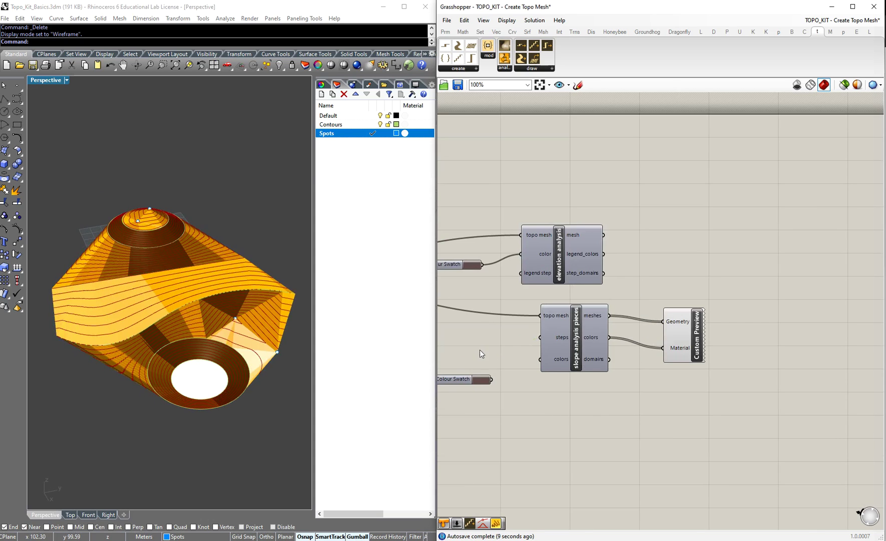
# Try a number slider starting at 5 and raised to 7 on the steps input, and delete it.
pyautogui.doubleClick(480, 345)
pyautogui.write('5')
pyautogui.press('Return')
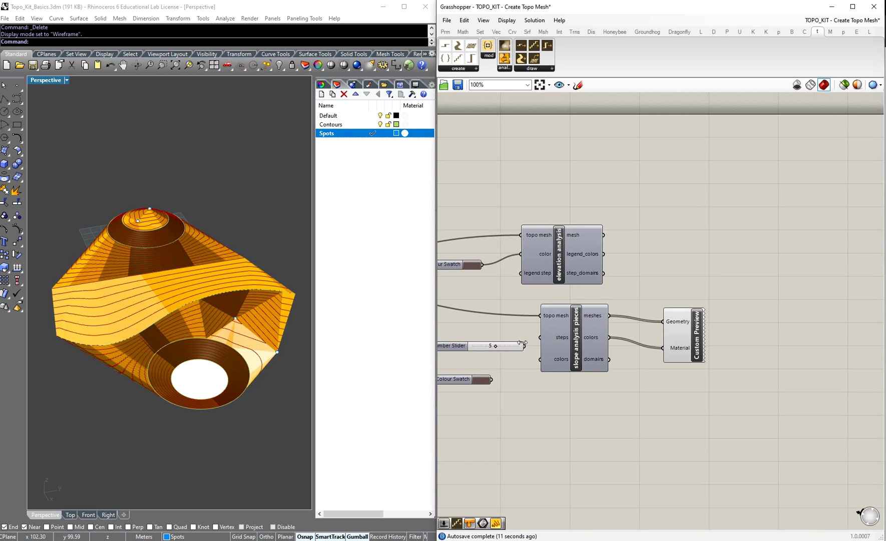
pyautogui.moveTo(523, 346); pyautogui.dragTo(578, 360)
pyautogui.scroll(-4, 697, 334)
pyautogui.scroll(4, 583, 332)
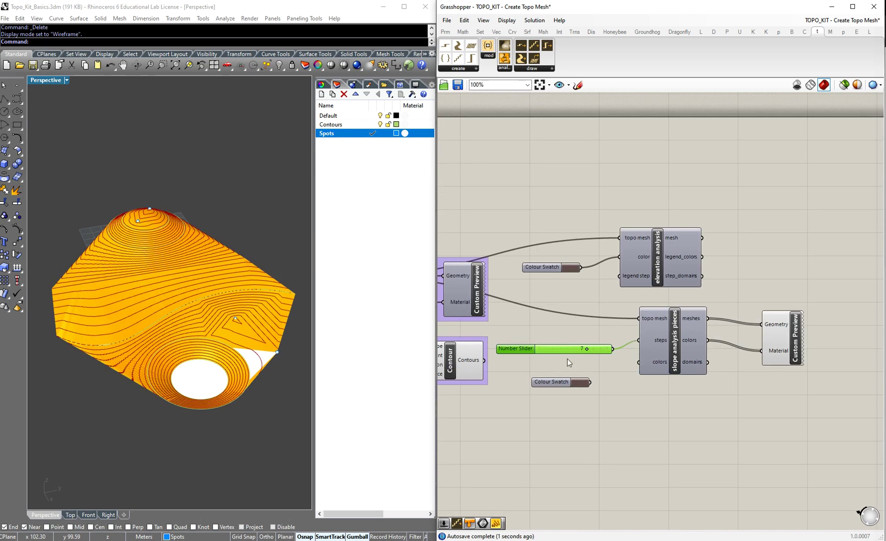
pyautogui.press('Delete')
# Try a number slider at 15 and lowered to 0 on the steps input, and delete it.
pyautogui.doubleClick(557, 344)
pyautogui.write('15')
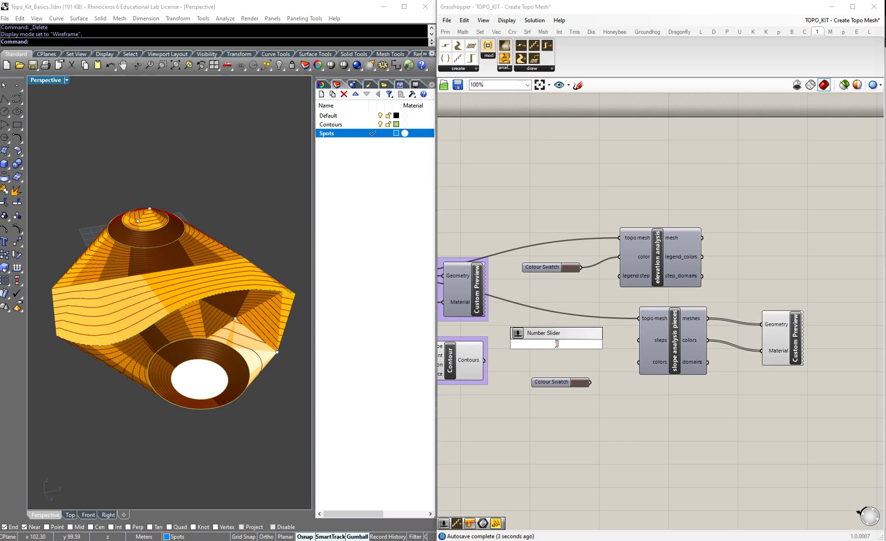
pyautogui.press('Return')
pyautogui.moveTo(605, 343); pyautogui.dragTo(639, 340)
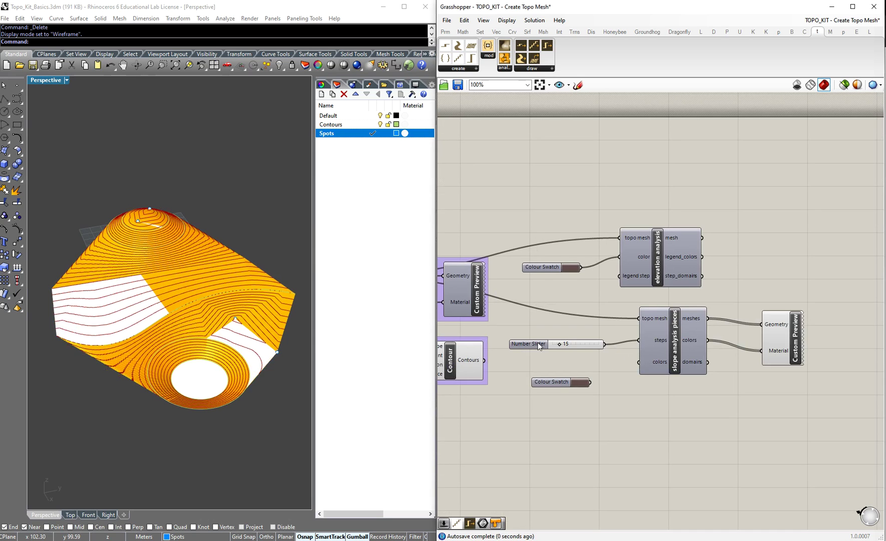
pyautogui.scroll(2, 563, 341)
pyautogui.moveTo(557, 346)
pyautogui.mouseDown()
pyautogui.moveTo(549, 345)
pyautogui.moveTo(586, 346)
pyautogui.moveTo(546, 354)
pyautogui.mouseUp()
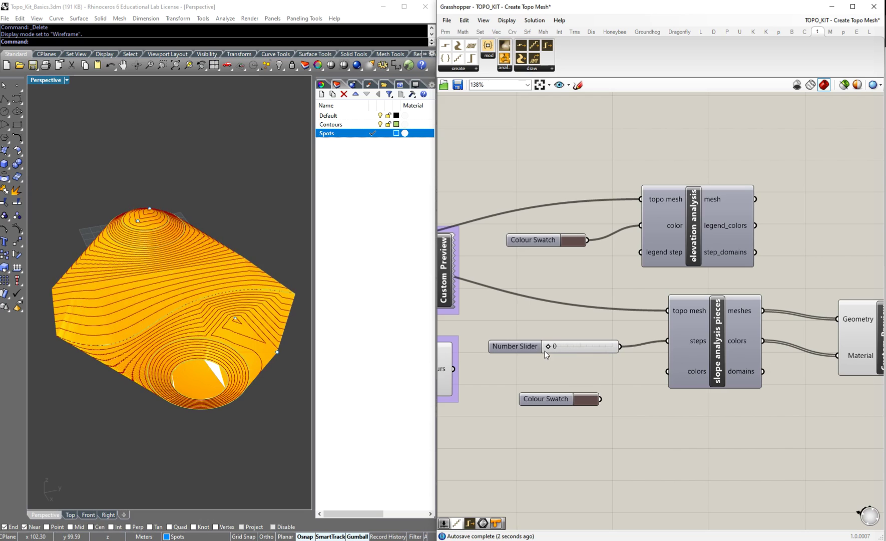
pyautogui.click(599, 349)
pyautogui.press('Delete')
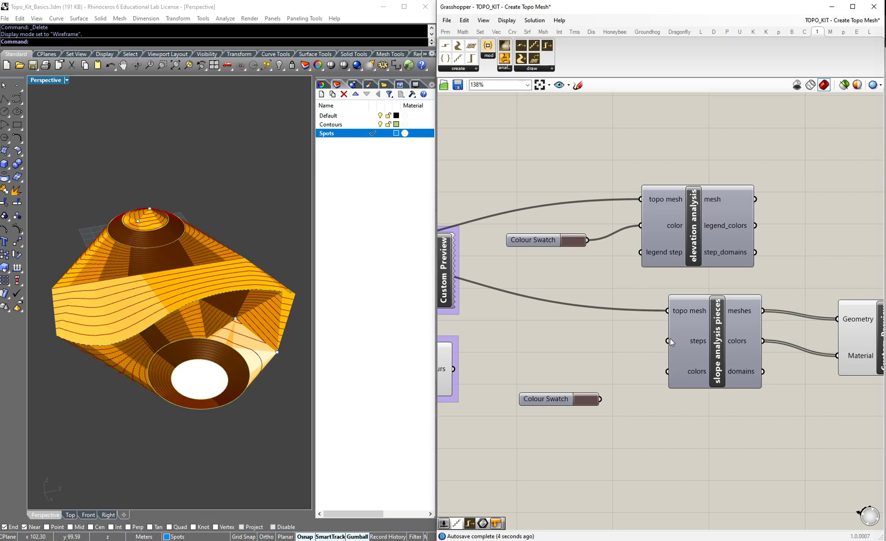
# Examine the default slope groups around the two hills and the steep bands of the coloured terrain.
pyautogui.moveTo(671, 338)
pyautogui.moveTo(242, 298); pyautogui.dragTo(232, 384, button='right')
pyautogui.scroll(5, 178, 175)
pyautogui.moveTo(179, 175); pyautogui.dragTo(258, 179, button='right')
pyautogui.scroll(-5, 131, 213)
pyautogui.moveTo(131, 213); pyautogui.dragTo(231, 271, button='right')
pyautogui.scroll(5, 152, 299)
pyautogui.moveTo(122, 288); pyautogui.dragTo(206, 317, button='right')
pyautogui.scroll(-5, 194, 282)
pyautogui.moveTo(195, 282); pyautogui.dragTo(206, 262, button='right')
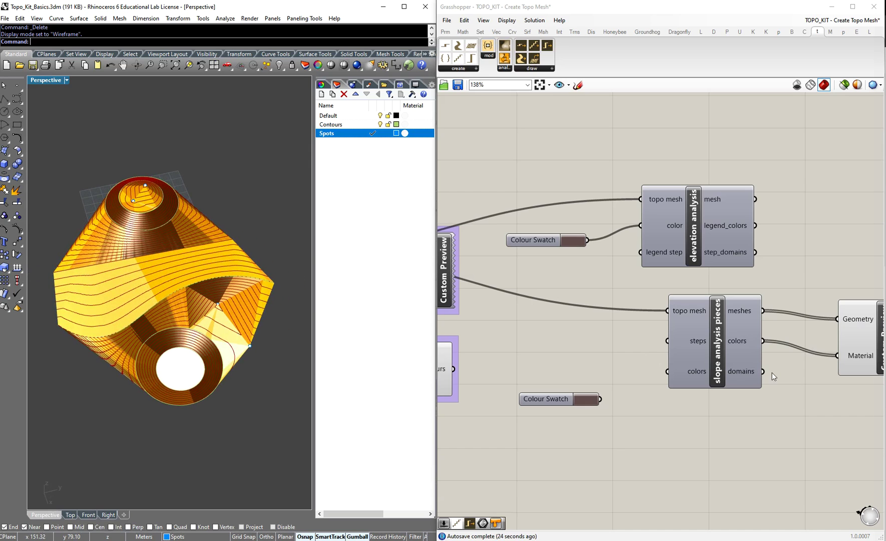
# Bake the meshes output of the slope analysis pieces component into the Rhino model.
pyautogui.scroll(-1, 582, 313)
pyautogui.moveTo(879, 353); pyautogui.dragTo(754, 333, button='right')
pyautogui.moveTo(606, 289)
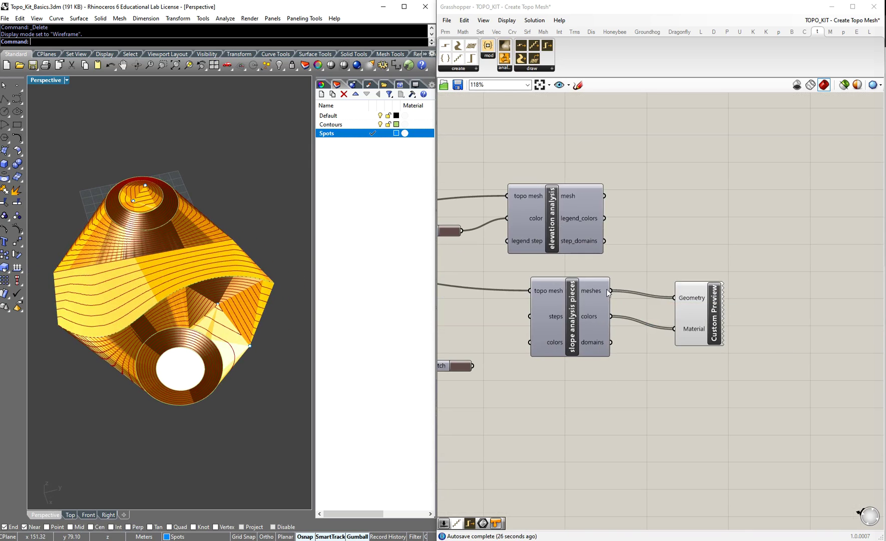
pyautogui.rightClick(603, 291)
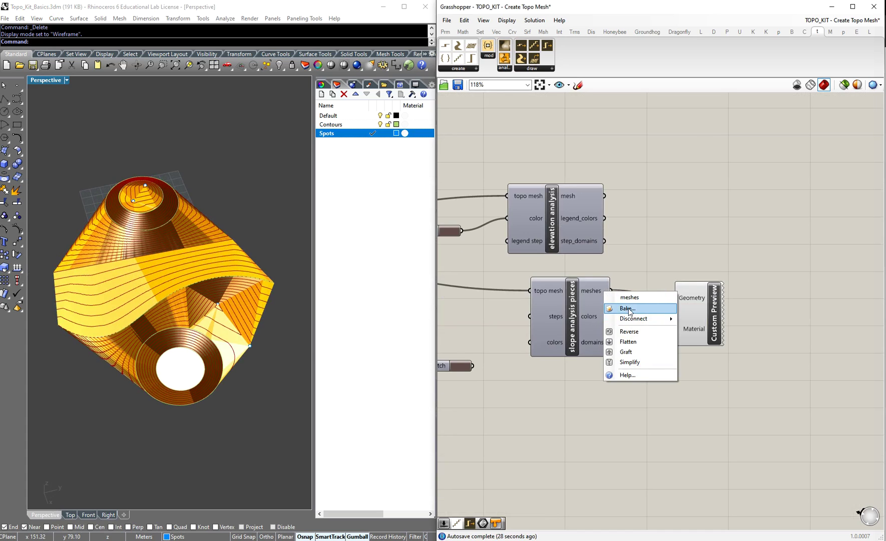
pyautogui.click(630, 309)
pyautogui.click(622, 239)
pyautogui.click(635, 395)
# Move one baked slope group mesh away from the terrain to show it as a separate object.
pyautogui.click(191, 232)
pyautogui.moveTo(192, 234); pyautogui.dragTo(106, 423)
pyautogui.scroll(-8, 176, 235)
pyautogui.click(184, 368)
pyautogui.click(128, 346)
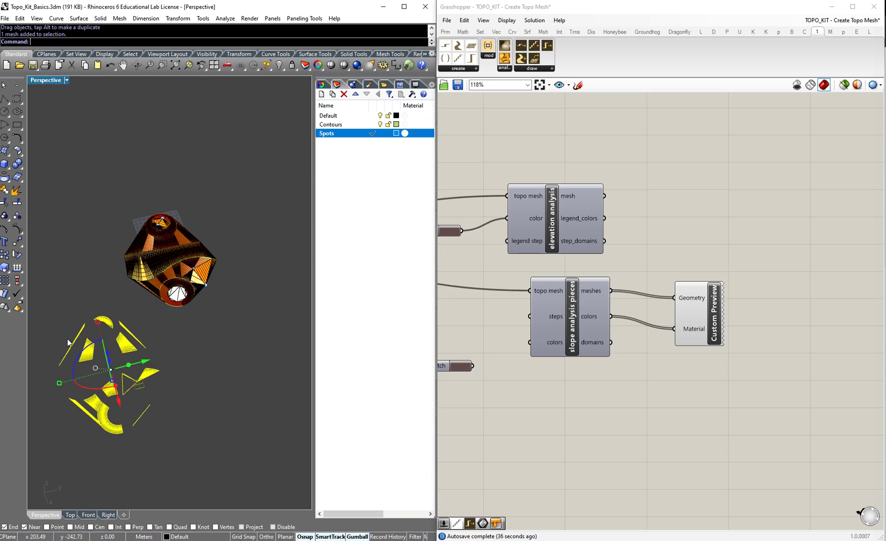
# Move two more baked slope group meshes off to the side of the terrain.
pyautogui.click(184, 254)
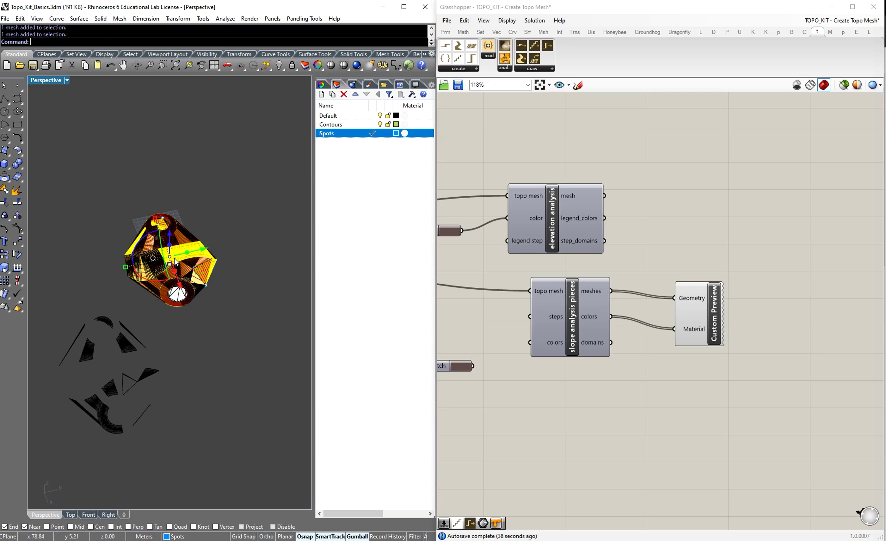
pyautogui.moveTo(185, 254); pyautogui.dragTo(295, 305)
pyautogui.moveTo(243, 248); pyautogui.dragTo(312, 239)
pyautogui.click(199, 267)
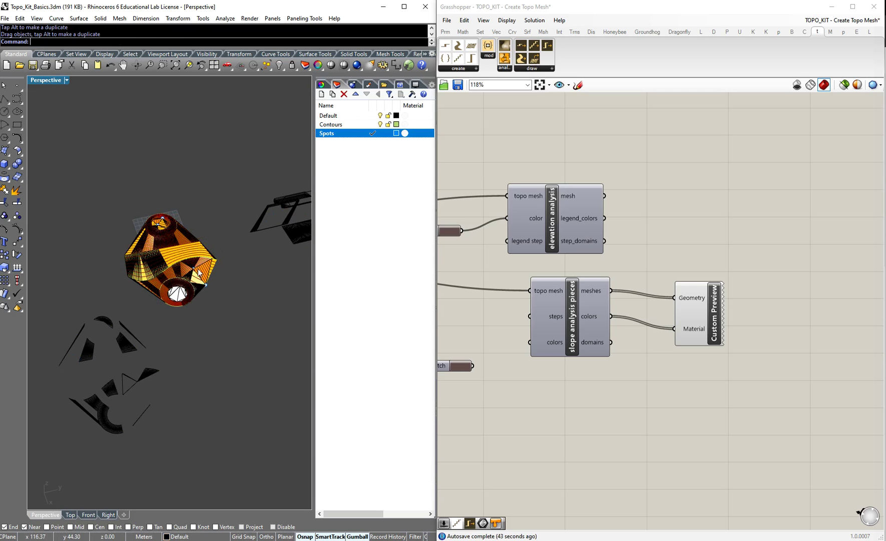
pyautogui.click(201, 268)
pyautogui.moveTo(205, 271); pyautogui.dragTo(284, 275)
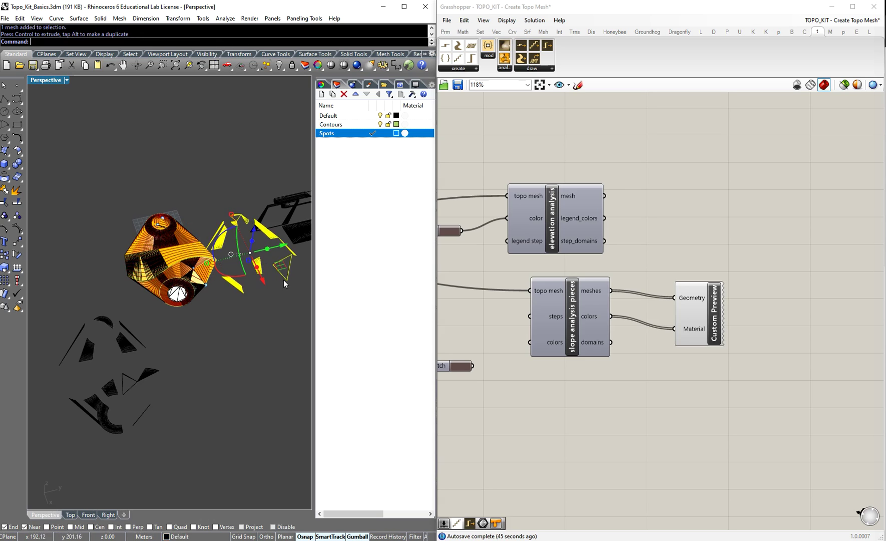
pyautogui.click(252, 333)
# Undo the moves of the slope group meshes and the bake itself.
pyautogui.scroll(2, 110, 249)
pyautogui.scroll(-8, 113, 250)
pyautogui.moveTo(166, 295); pyautogui.dragTo(156, 340, button='right')
pyautogui.hotkey('ctrl', 'z')
pyautogui.hotkey('ctrl', 'z')
pyautogui.hotkey('ctrl', 'z')
pyautogui.hotkey('ctrl', 'z')
pyautogui.hotkey('ctrl', 'z')
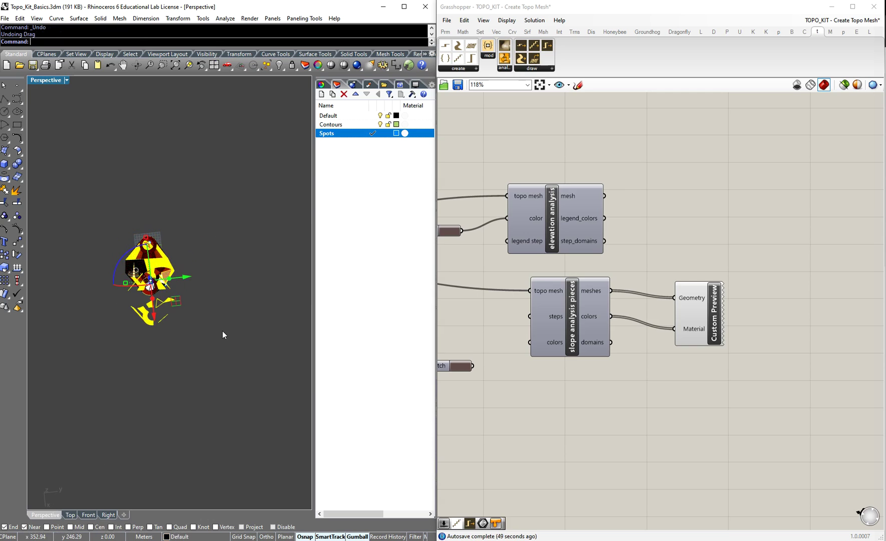
pyautogui.hotkey('ctrl', 'z')
pyautogui.hotkey('ctrl', 'z')
pyautogui.scroll(10, 186, 303)
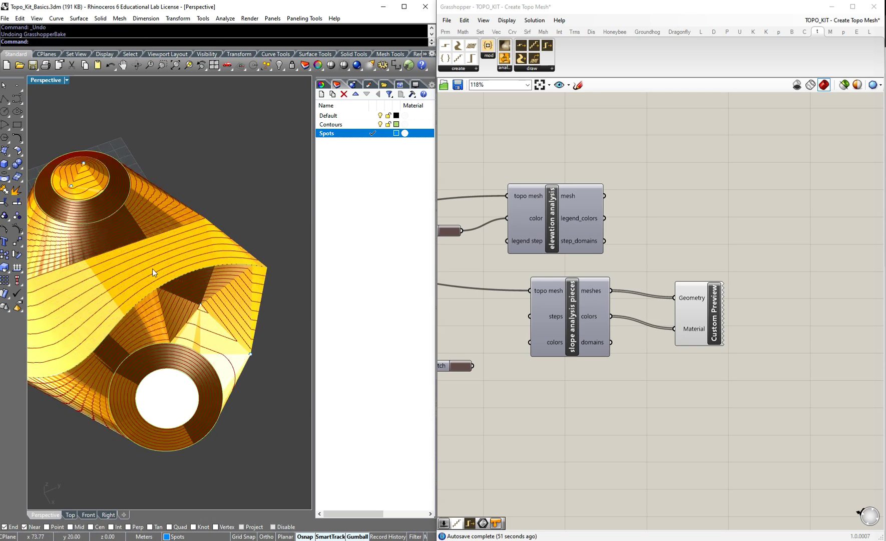
# Move the Custom Preview closer to the slope analysis pieces component so its Geometry input lines up with the meshes output.
pyautogui.scroll(-8, 184, 276)
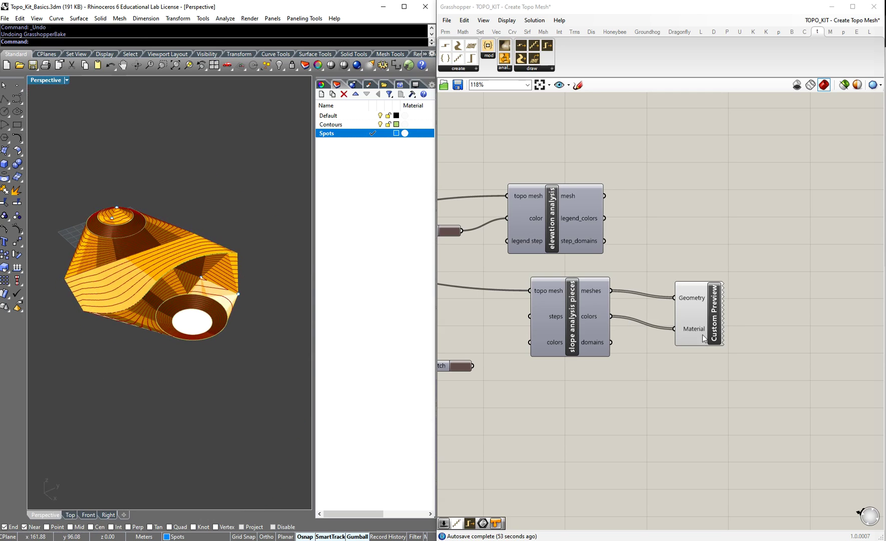
pyautogui.scroll(2, 100, 278)
pyautogui.moveTo(713, 330); pyautogui.dragTo(690, 323)
pyautogui.click(767, 311)
# Review the slope-coloured terrain alongside the whole definition from the mesh to the analysis components.
pyautogui.scroll(-2, 219, 291)
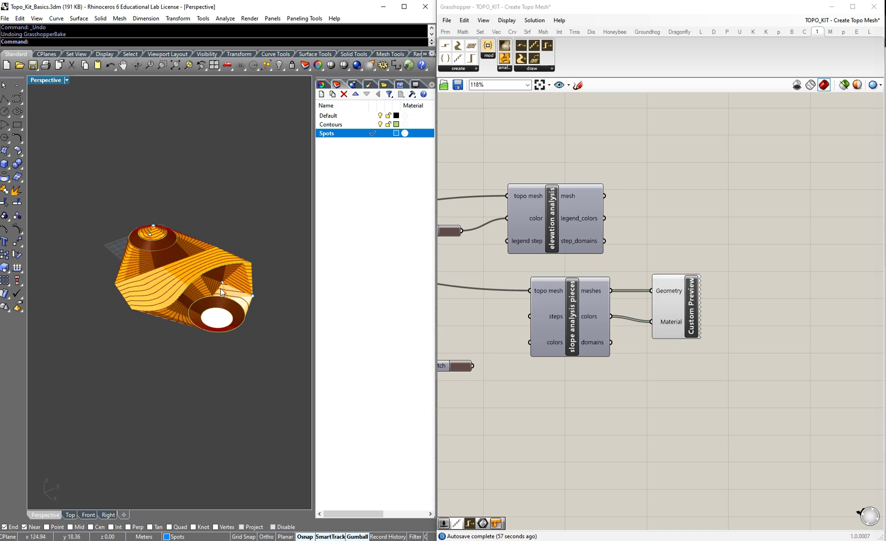
pyautogui.scroll(-3, 756, 250)
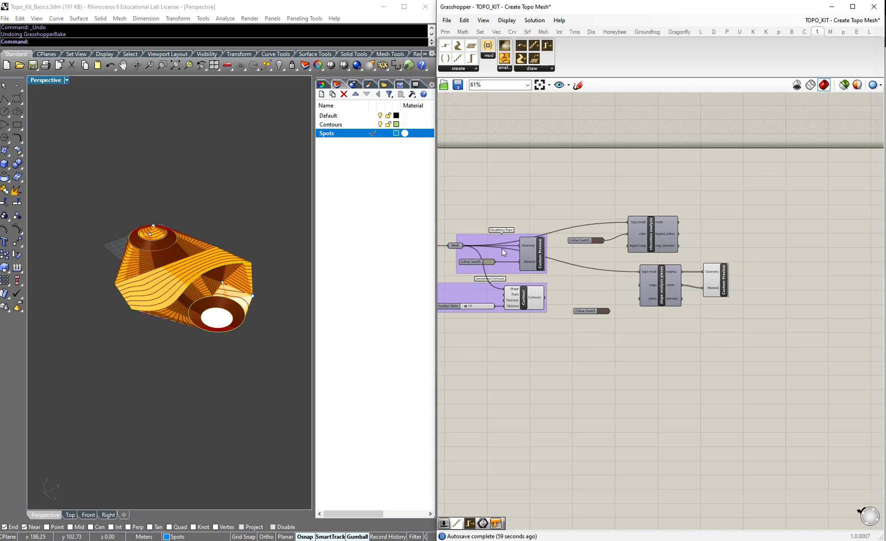
pyautogui.scroll(2, 625, 261)
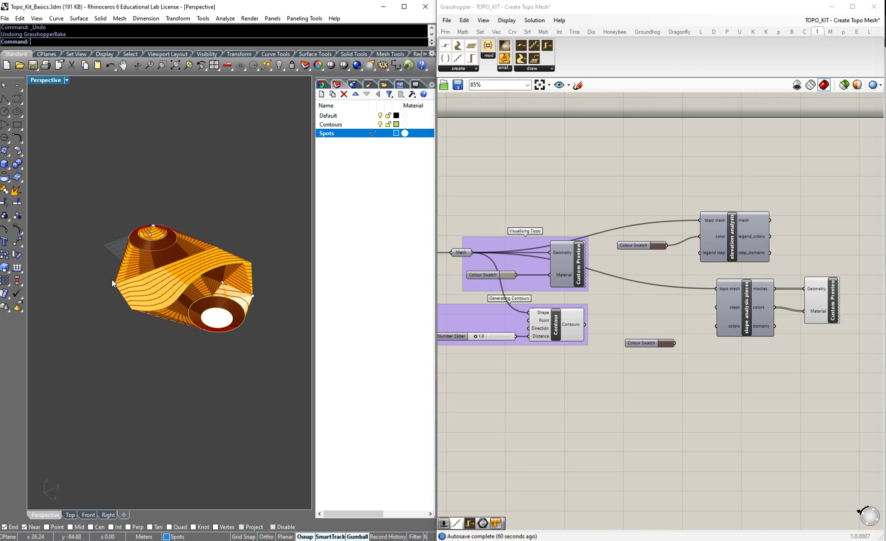
pyautogui.scroll(6, 215, 260)
pyautogui.moveTo(131, 280); pyautogui.dragTo(162, 303, button='right')
pyautogui.scroll(-5, 137, 281)
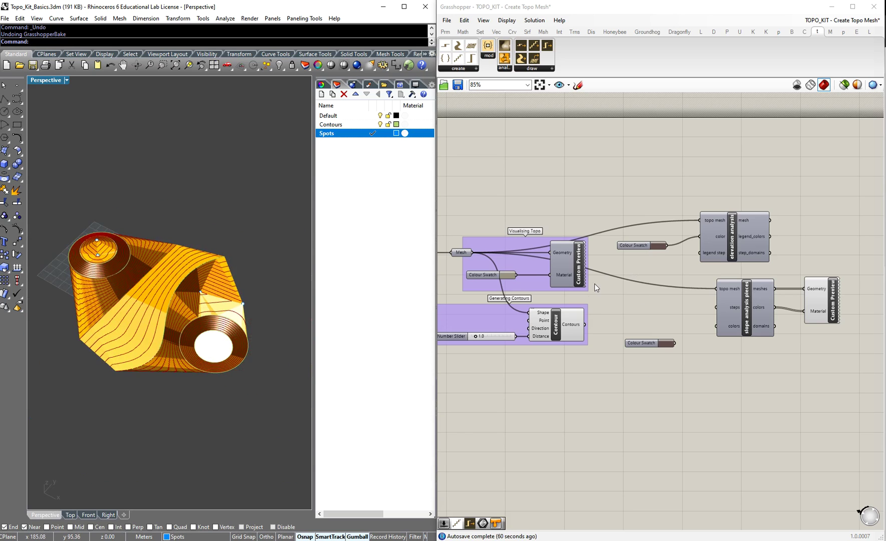
pyautogui.scroll(-3, 760, 289)
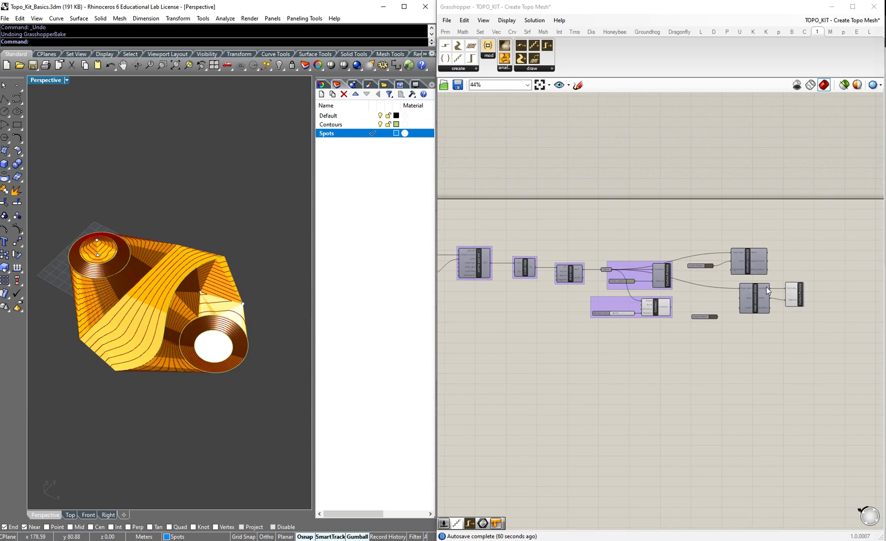
# Connect the spare Colour Swatch to the colors input of the slope analysis pieces component.
pyautogui.scroll(4, 777, 260)
pyautogui.click(748, 249)
pyautogui.moveTo(641, 181); pyautogui.dragTo(847, 346)
pyautogui.click(644, 353)
pyautogui.press('Delete')
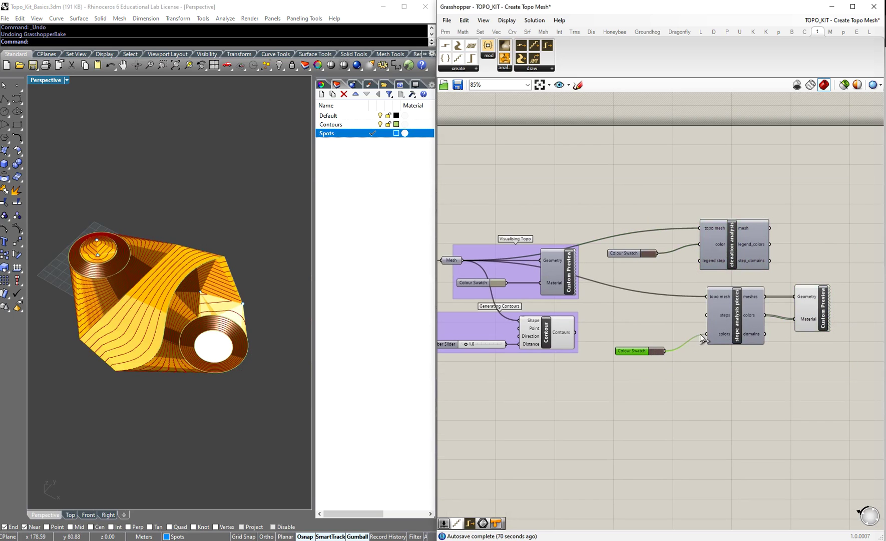
pyautogui.moveTo(697, 335); pyautogui.dragTo(706, 333)
pyautogui.scroll(4, 651, 346)
# Change the slope analysis Colour Swatch to a light blue and inspect the recoloured terrain.
pyautogui.click(662, 340)
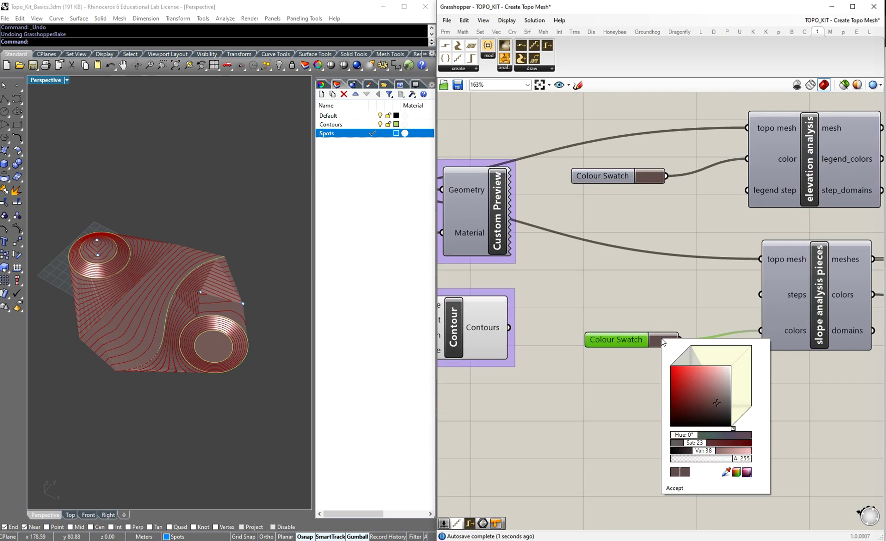
pyautogui.click(686, 377)
pyautogui.moveTo(733, 428); pyautogui.dragTo(745, 416)
pyautogui.moveTo(712, 366); pyautogui.dragTo(722, 372)
pyautogui.click(689, 289)
pyautogui.moveTo(250, 316); pyautogui.dragTo(174, 293, button='right')
pyautogui.scroll(4, 150, 291)
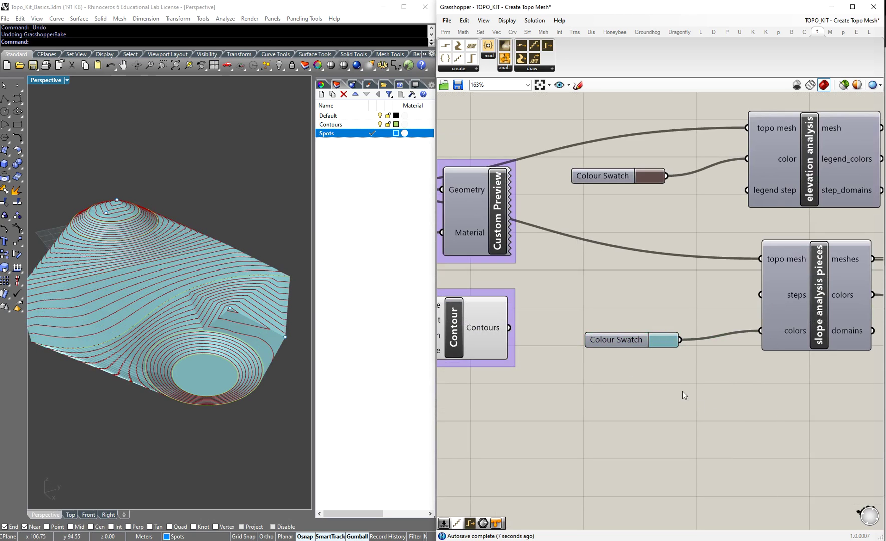
# Delete the Colour Swatch feeding the colors input of the slope analysis pieces component.
pyautogui.click(645, 342)
pyautogui.press('Delete')
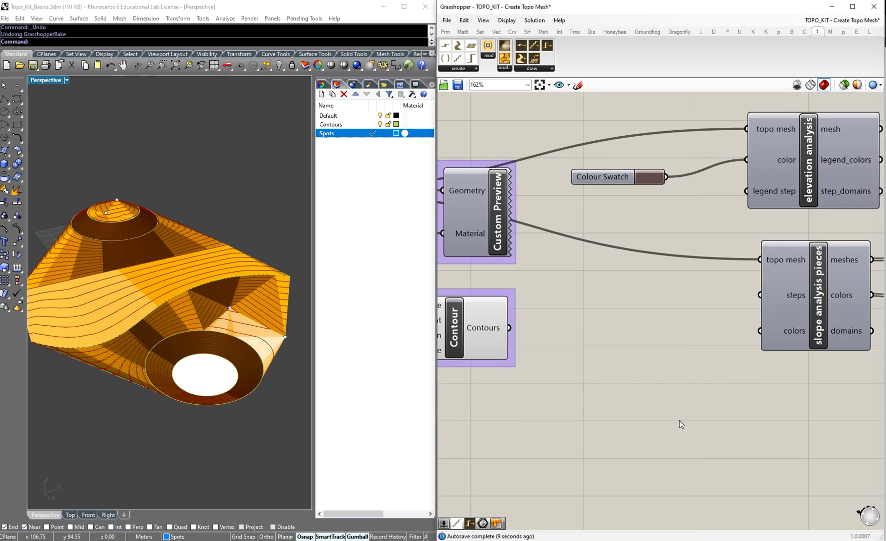
pyautogui.scroll(-3, 671, 366)
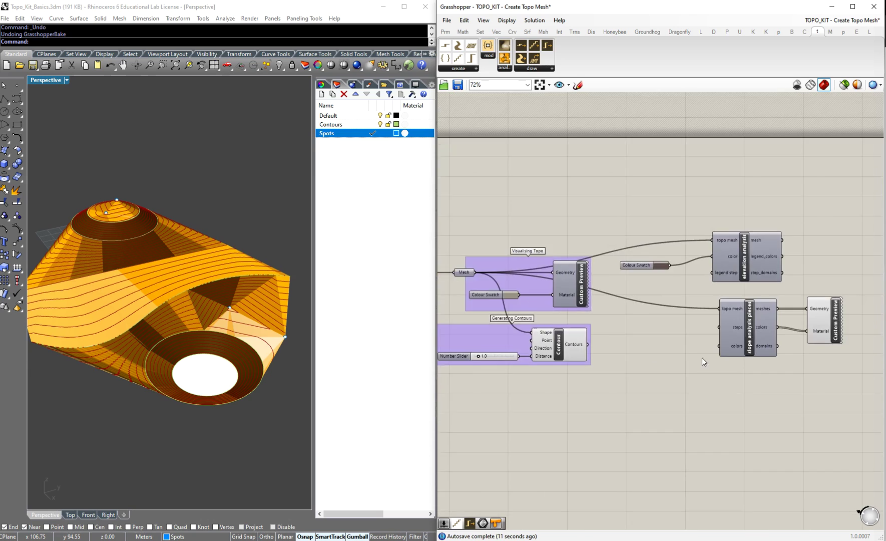
# Group the elevation analysis, slope analysis pieces and their Custom Preview, and name the group "Elevation and Slope Analysis".
pyautogui.scroll(-3, 708, 355)
pyautogui.moveTo(692, 271); pyautogui.dragTo(800, 389)
pyautogui.scroll(3, 790, 355)
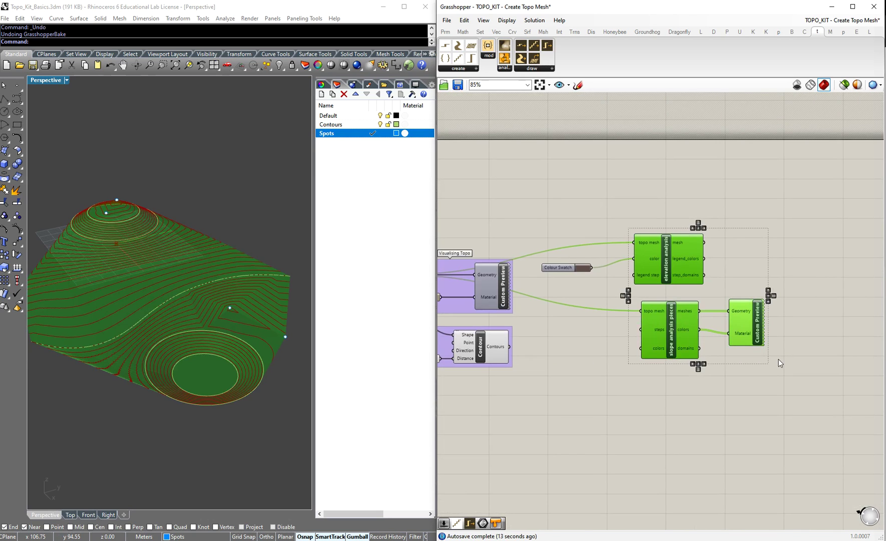
pyautogui.hotkey('ctrl', 'g')
pyautogui.rightClick(734, 267)
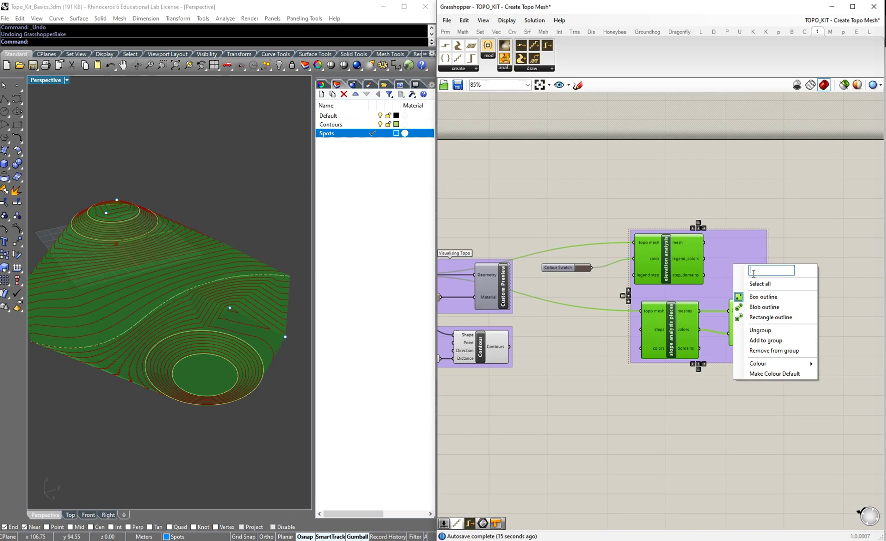
pyautogui.write('Elevation and Slope')
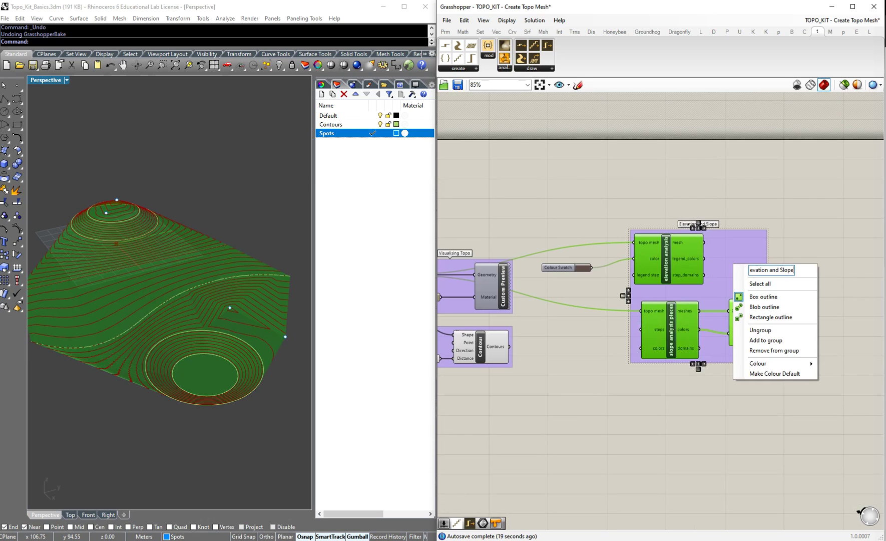
pyautogui.write(' Analysis')
pyautogui.click(804, 207)
pyautogui.moveTo(725, 283); pyautogui.dragTo(720, 284)
# Add a Scribble reading "TOPO_KIT_Basics" above the geometry input layers group as the definition's title.
pyautogui.scroll(-5, 796, 220)
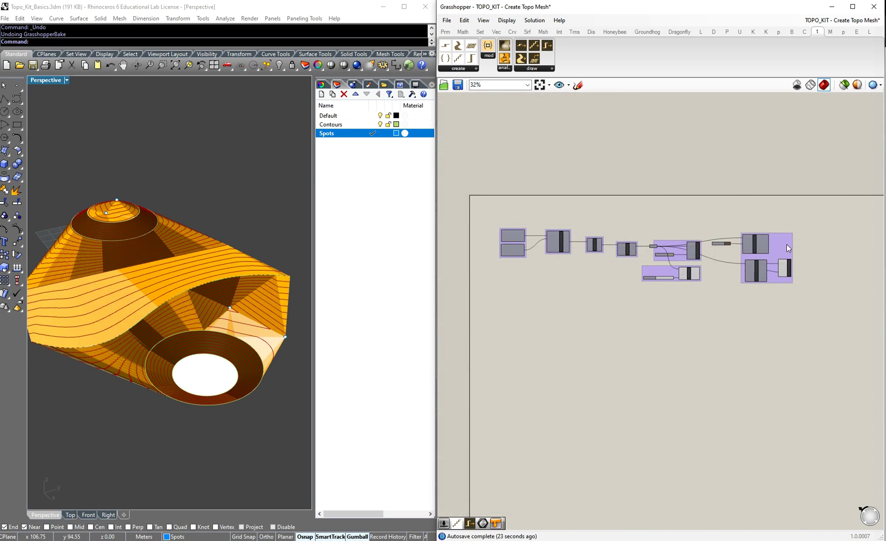
pyautogui.scroll(-2, 774, 259)
pyautogui.scroll(4, 750, 255)
pyautogui.scroll(5, 523, 235)
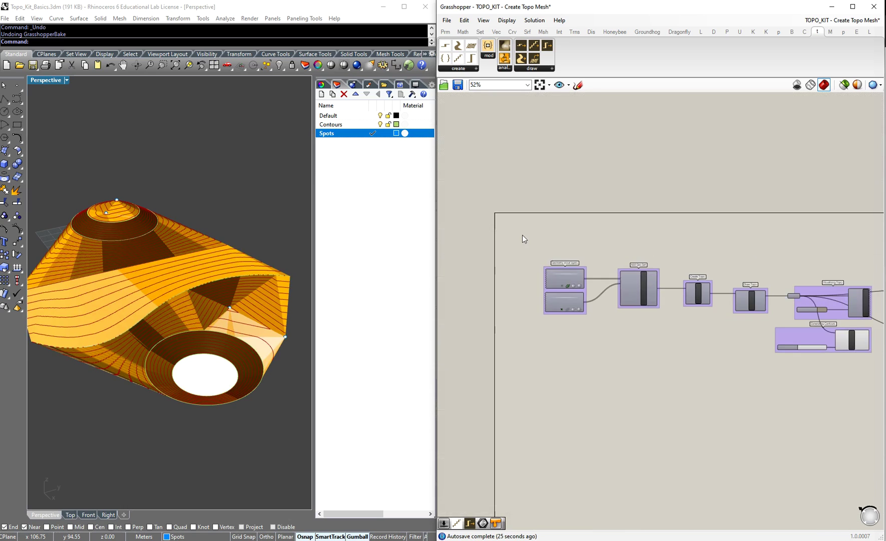
pyautogui.scroll(-1, 499, 235)
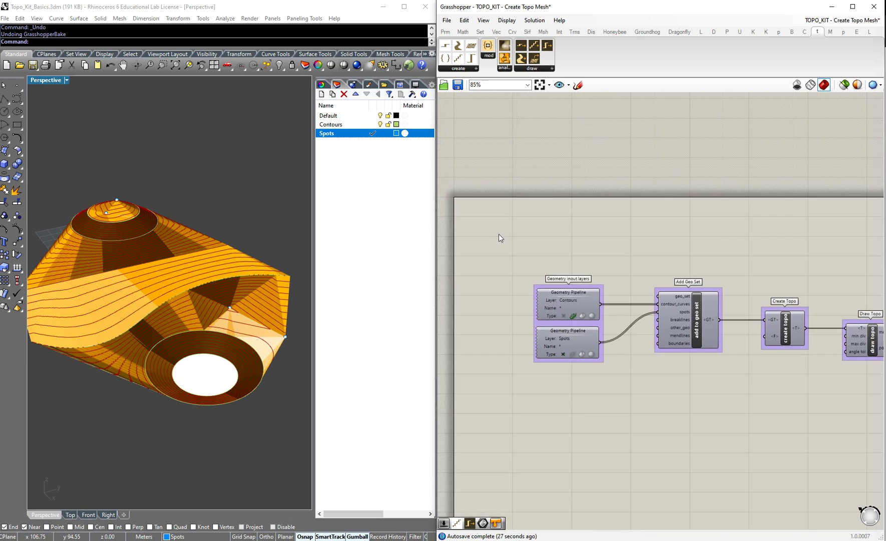
pyautogui.doubleClick(556, 252)
pyautogui.write('scribble')
pyautogui.click(540, 242)
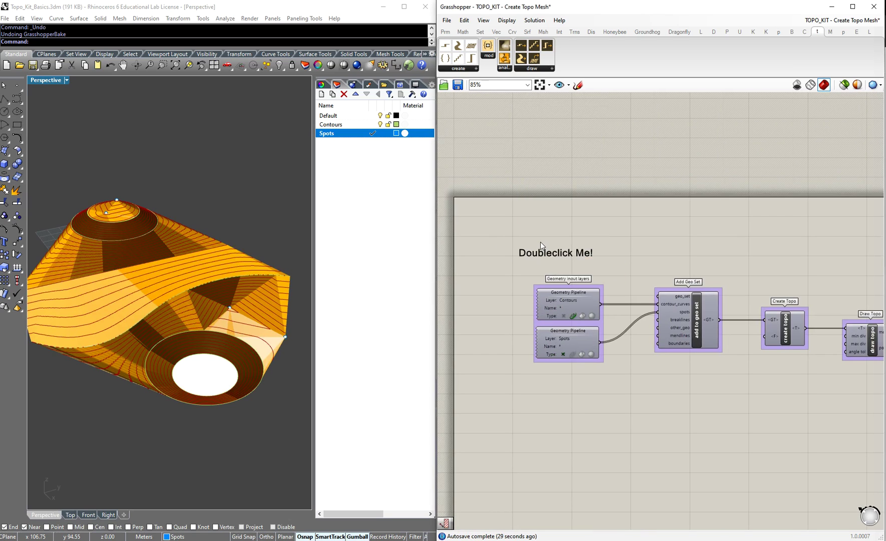
pyautogui.doubleClick(544, 254)
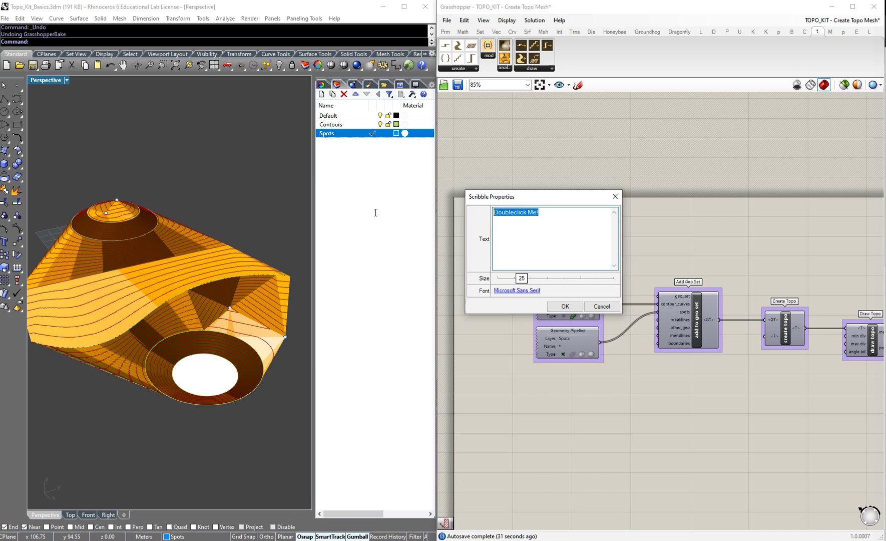
pyautogui.write('TO')
pyautogui.click(555, 304)
pyautogui.moveTo(547, 256); pyautogui.dragTo(581, 250)
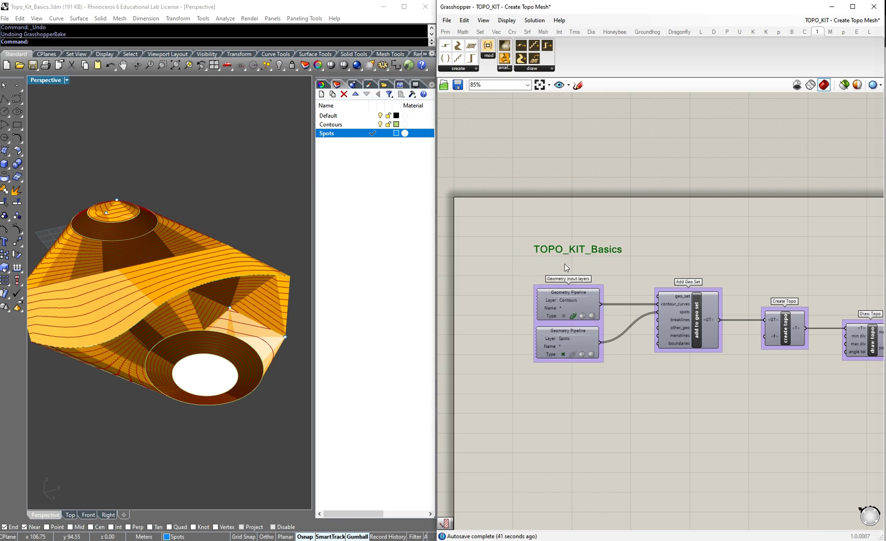
pyautogui.doubleClick(537, 272)
pyautogui.write('contour')
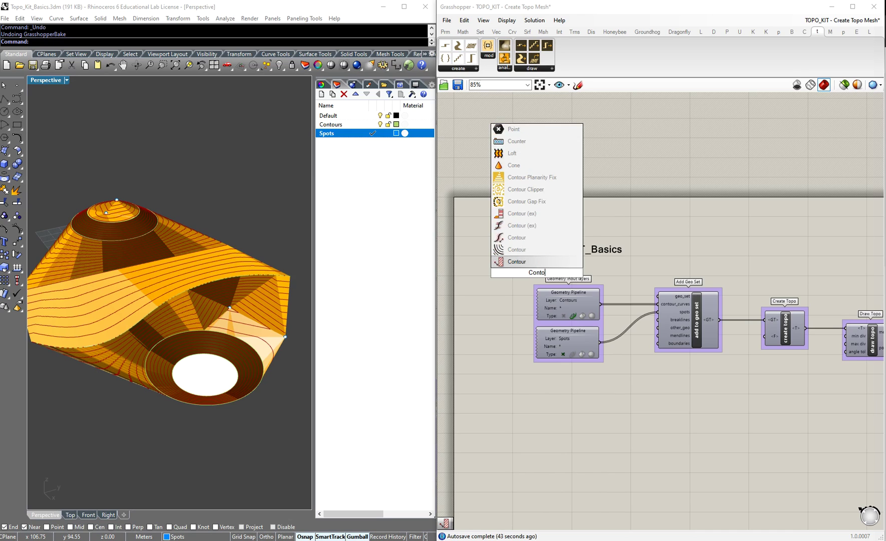
pyautogui.press('Escape')
# Add a second Scribble reading "Contours" just below the TOPO_KIT_Basics title.
pyautogui.doubleClick(541, 273)
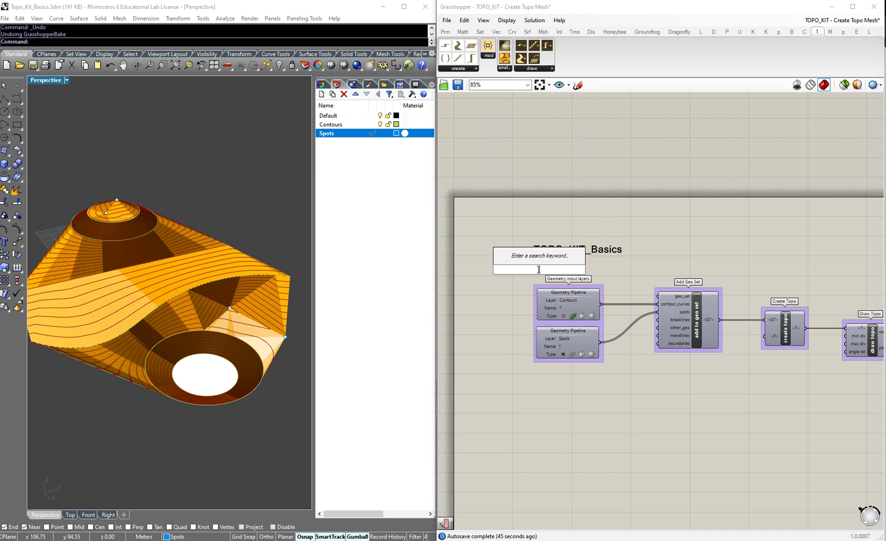
pyautogui.write('scr')
pyautogui.press('Return')
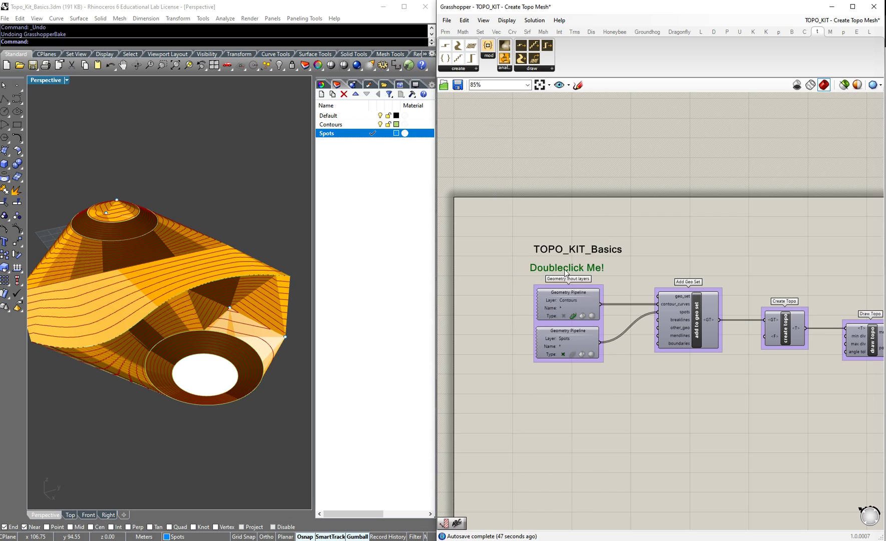
pyautogui.doubleClick(556, 271)
pyautogui.moveTo(560, 229); pyautogui.dragTo(300, 239)
pyautogui.write('Cpontour')
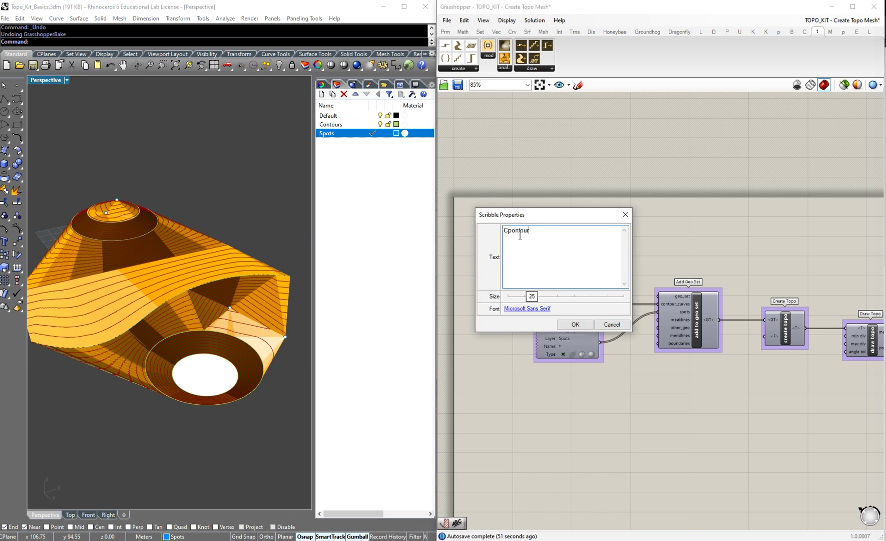
pyautogui.click(575, 324)
# Enlarge the text size of the TOPO_KIT_Basics scribble.
pyautogui.doubleClick(562, 250)
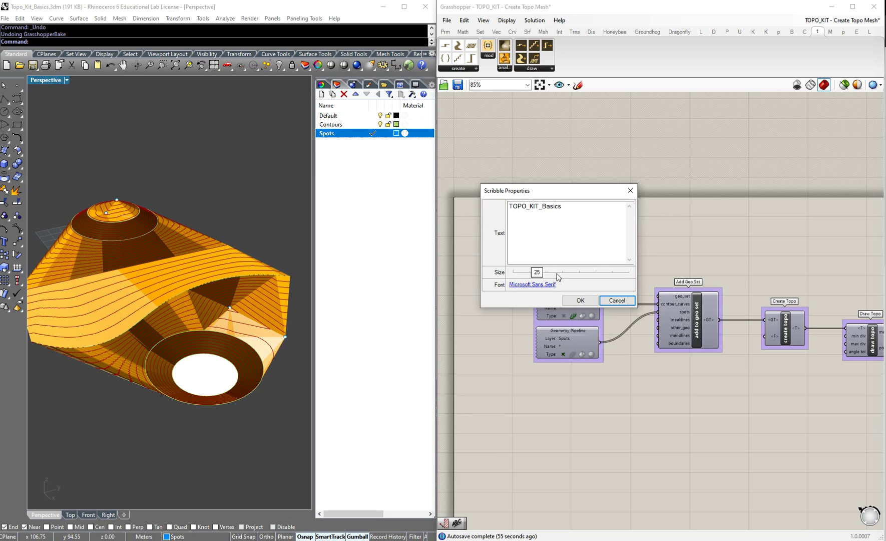
pyautogui.doubleClick(539, 274)
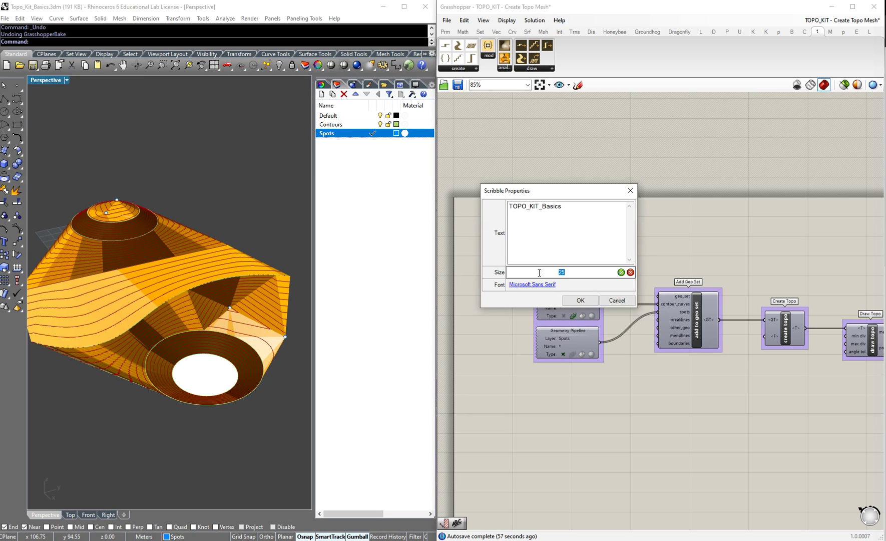
pyautogui.click(621, 273)
pyautogui.click(580, 300)
# Reposition the title scribbles so TOPO_KIT_Basics sits above Contours, clear of the geometry input layers group.
pyautogui.click(562, 235)
pyautogui.scroll(-3, 561, 236)
pyautogui.scroll(3, 552, 243)
pyautogui.moveTo(466, 219); pyautogui.dragTo(599, 287)
pyautogui.moveTo(535, 257)
pyautogui.mouseDown()
pyautogui.moveTo(522, 231)
pyautogui.moveTo(522, 245)
pyautogui.mouseUp()
pyautogui.click(528, 212)
pyautogui.click(582, 206)
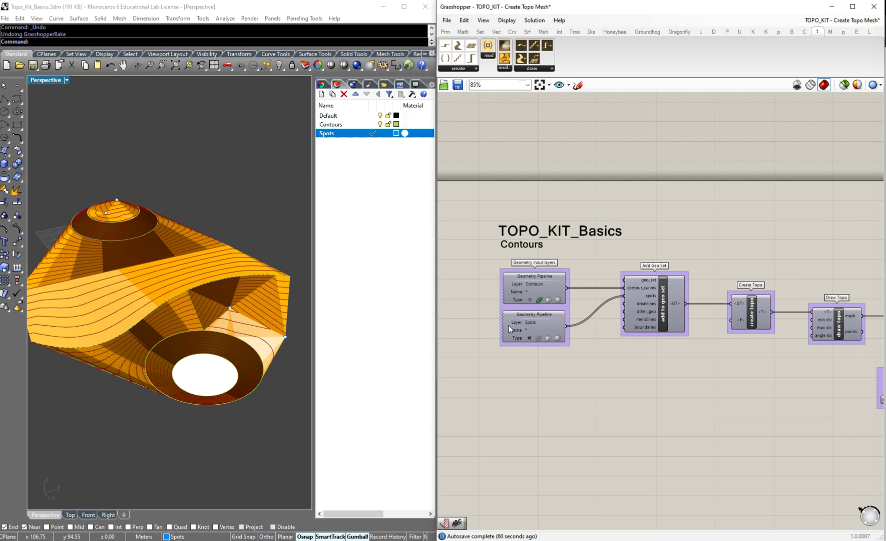
# Copy the spot point beside the crater-like contours in Rhino and place the copy at the terrain's opposite corner.
pyautogui.scroll(4, 519, 289)
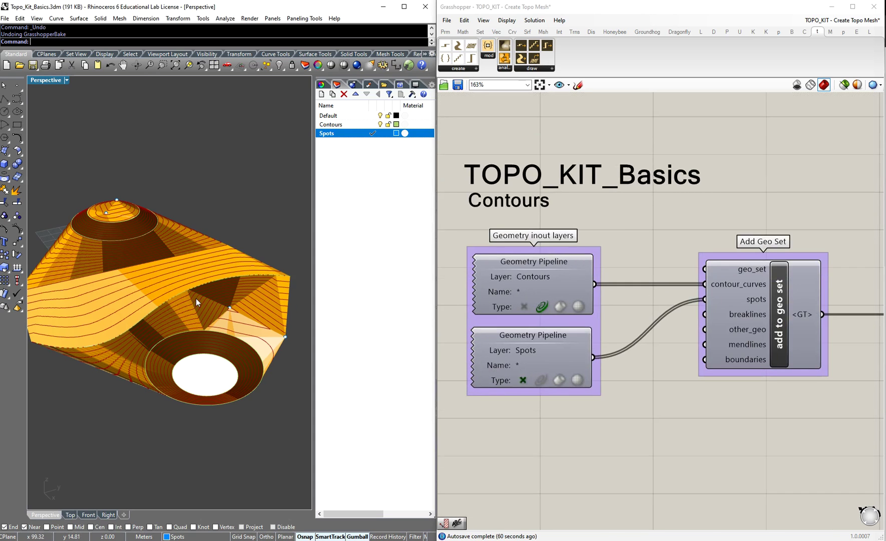
pyautogui.moveTo(196, 299); pyautogui.dragTo(227, 277, button='right')
pyautogui.moveTo(175, 350); pyautogui.dragTo(247, 345, button='right')
pyautogui.click(242, 376)
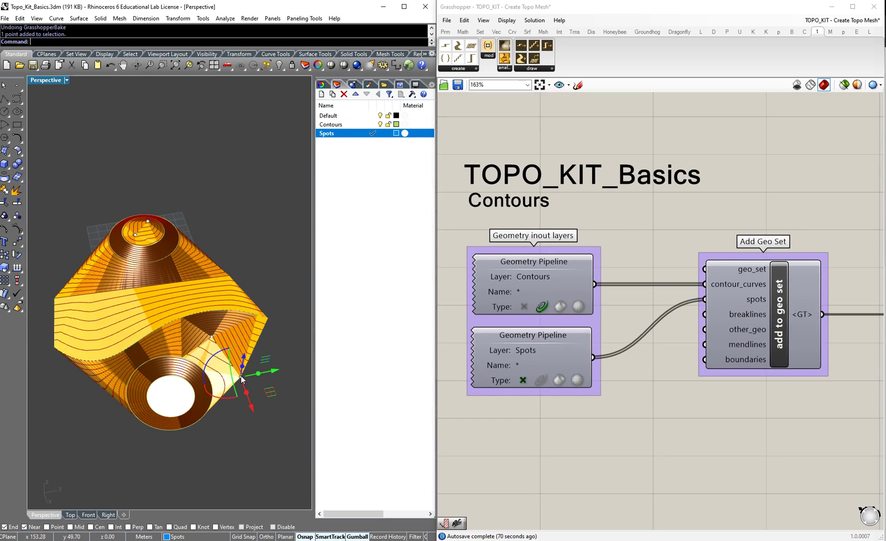
pyautogui.hotkey('ctrl', 'c')
pyautogui.hotkey('ctrl', 'v')
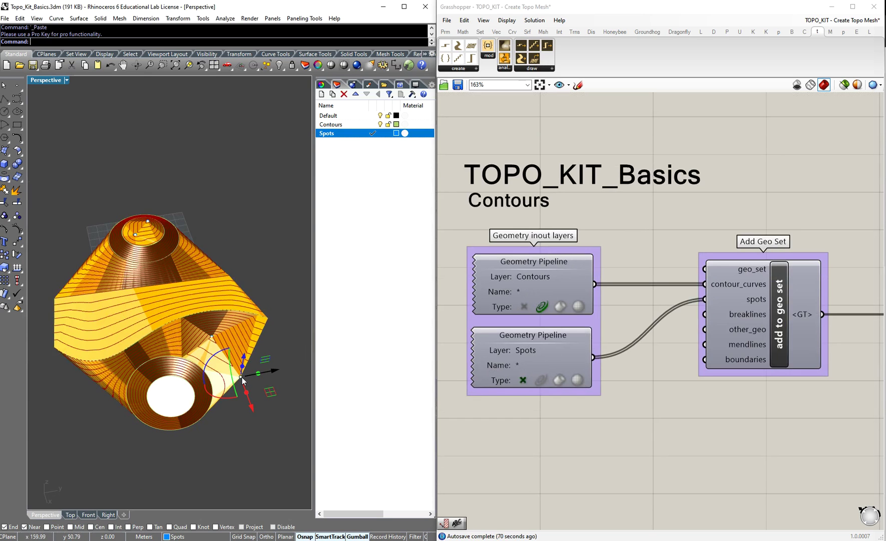
pyautogui.moveTo(241, 378); pyautogui.dragTo(89, 395)
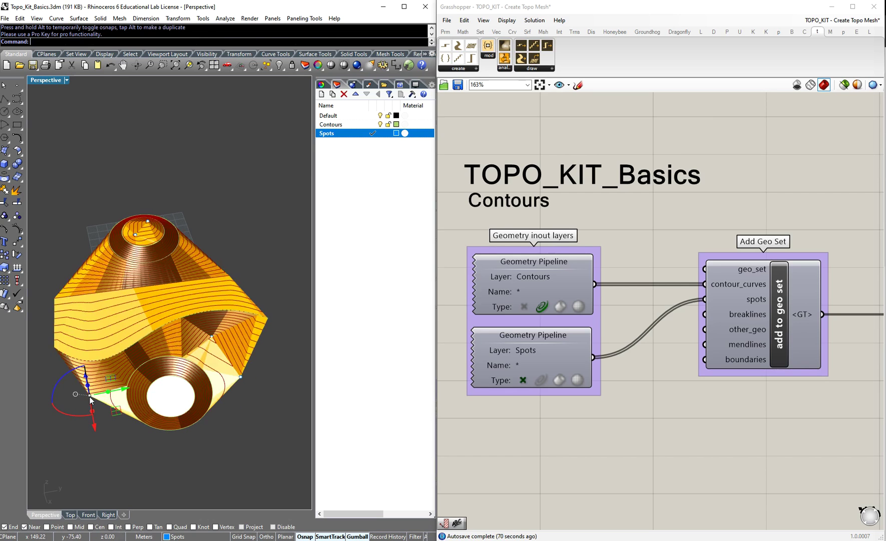
# Shift the long wavy contour curve slightly near the new spot point to adjust the terrain.
pyautogui.click(280, 469)
pyautogui.moveTo(280, 469); pyautogui.dragTo(223, 412, button='right')
pyautogui.scroll(3, 82, 335)
pyautogui.moveTo(75, 338); pyautogui.dragTo(165, 396, button='right')
pyautogui.scroll(-5, 156, 370)
pyautogui.scroll(4, 180, 351)
pyautogui.click(179, 353)
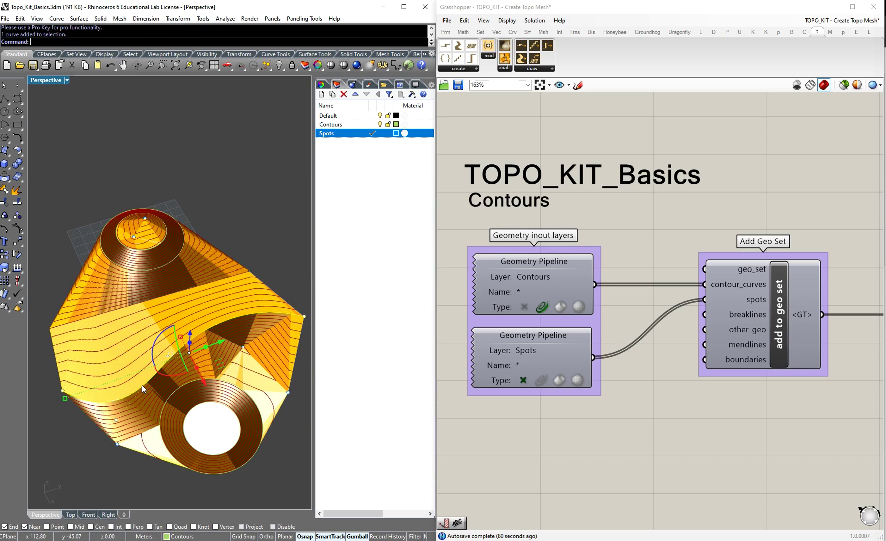
pyautogui.moveTo(116, 421); pyautogui.dragTo(113, 409)
pyautogui.click(68, 418)
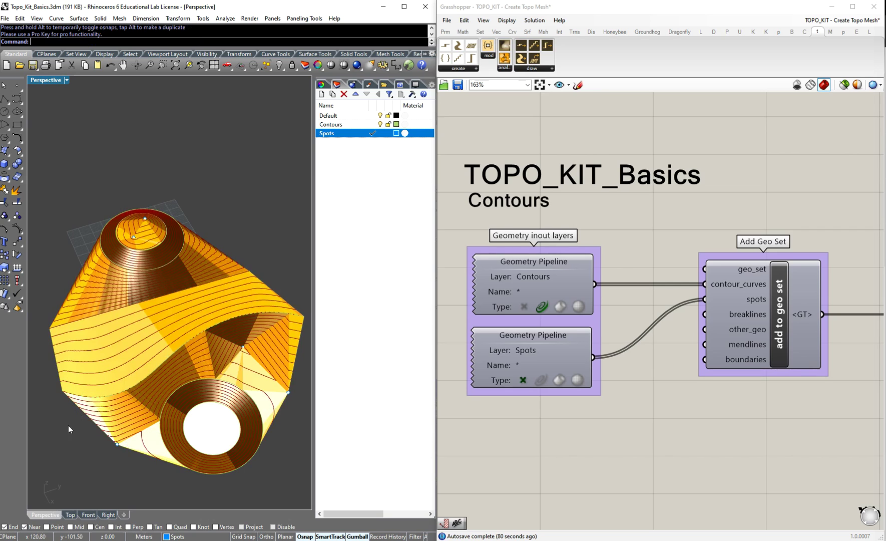
# Try moving a contour curve vertically from a side view of the terrain, and undo the move.
pyautogui.moveTo(139, 386); pyautogui.dragTo(147, 316, button='right')
pyautogui.click(144, 315)
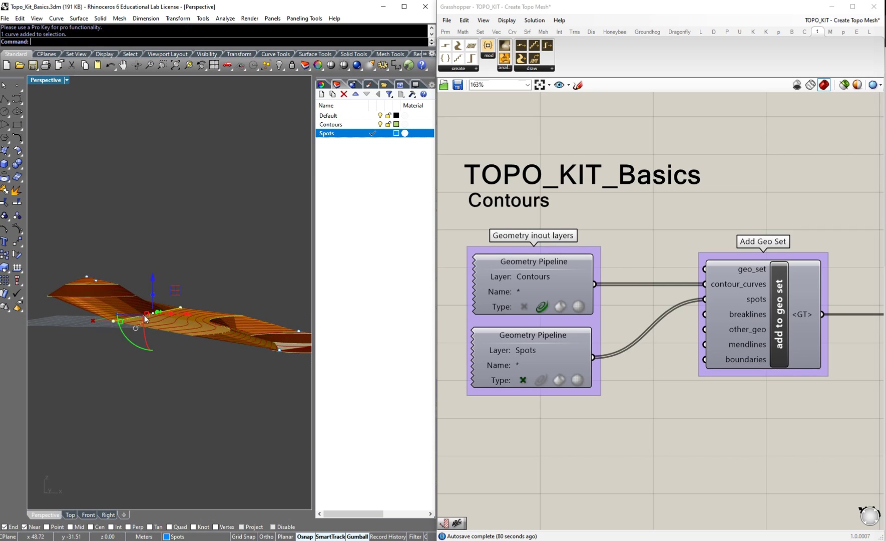
pyautogui.moveTo(151, 276); pyautogui.dragTo(158, 276)
pyautogui.moveTo(232, 299); pyautogui.dragTo(225, 240, button='right')
pyautogui.hotkey('ctrl', 'z')
pyautogui.moveTo(219, 326); pyautogui.dragTo(143, 306, button='right')
pyautogui.scroll(-6, 142, 302)
# Move the Elevation and Slope Analysis group slightly closer to the Visualising Topo group.
pyautogui.scroll(-5, 623, 287)
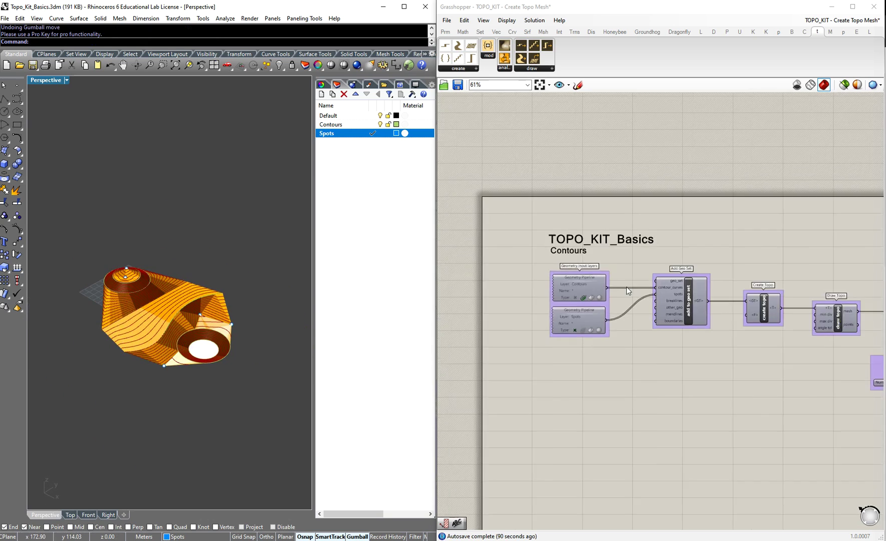
pyautogui.moveTo(846, 326); pyautogui.dragTo(623, 300, button='right')
pyautogui.scroll(3, 781, 331)
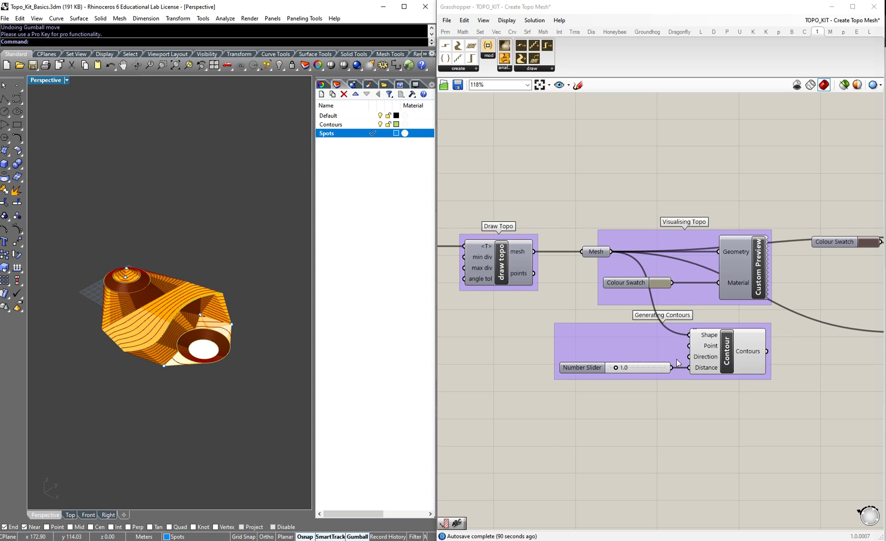
pyautogui.scroll(-4, 679, 361)
pyautogui.scroll(1, 827, 343)
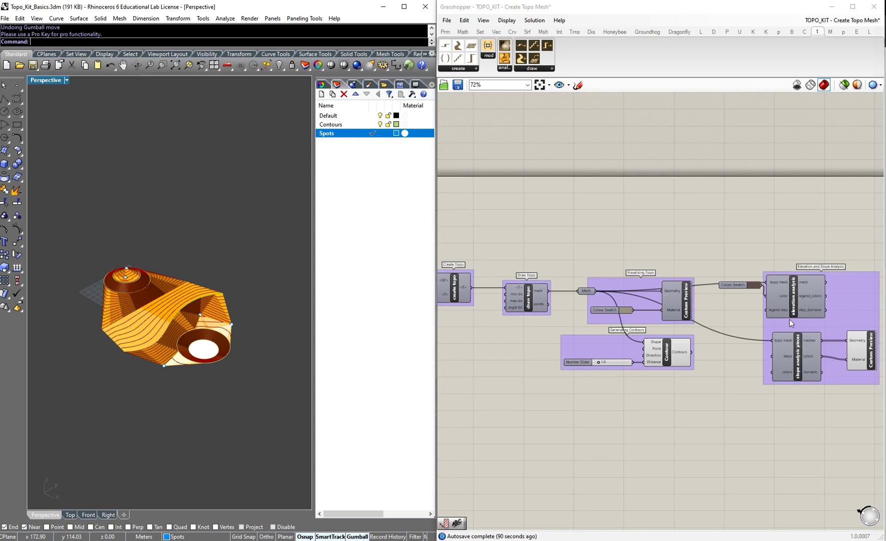
pyautogui.moveTo(853, 299); pyautogui.dragTo(845, 306)
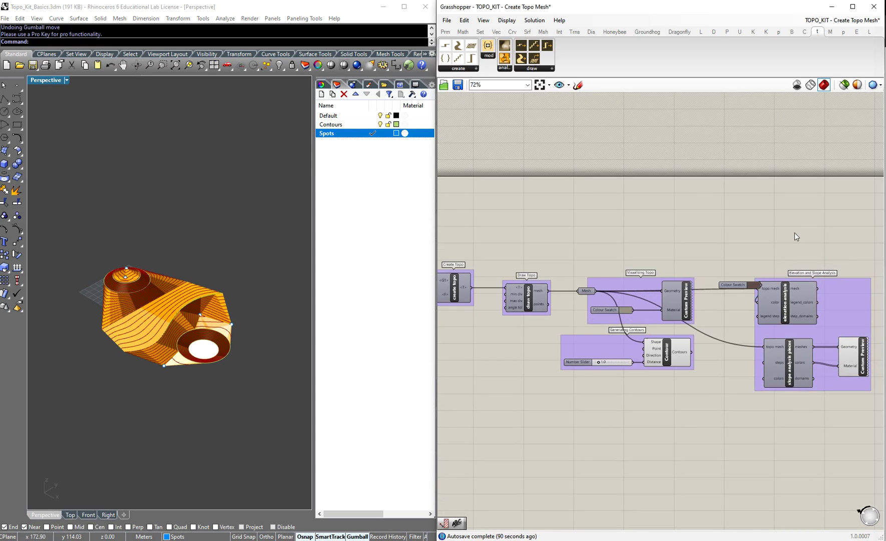
# Move the elevation analysis Colour Swatch into the gap between the Visualising Topo and Elevation and Slope Analysis groups.
pyautogui.scroll(-2, 726, 253)
pyautogui.scroll(-1, 656, 277)
pyautogui.moveTo(534, 250); pyautogui.dragTo(552, 245, button='right')
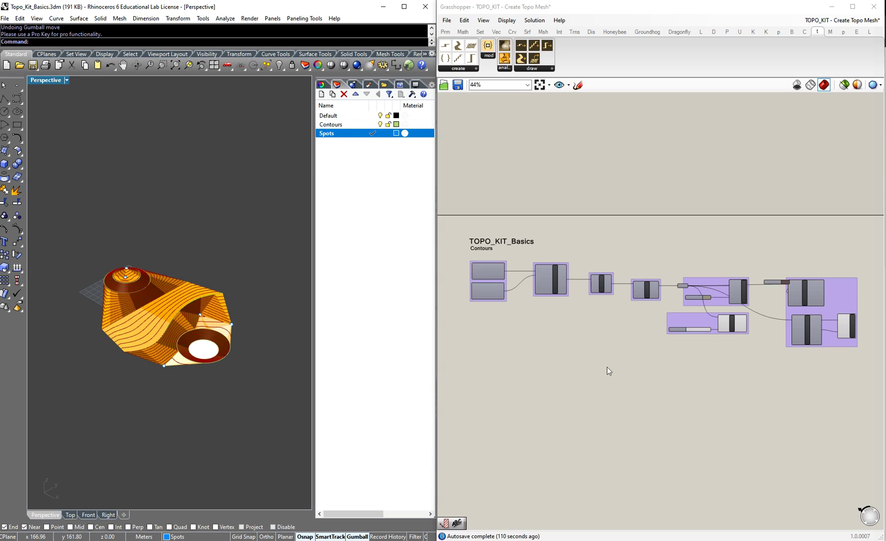
pyautogui.click(783, 284)
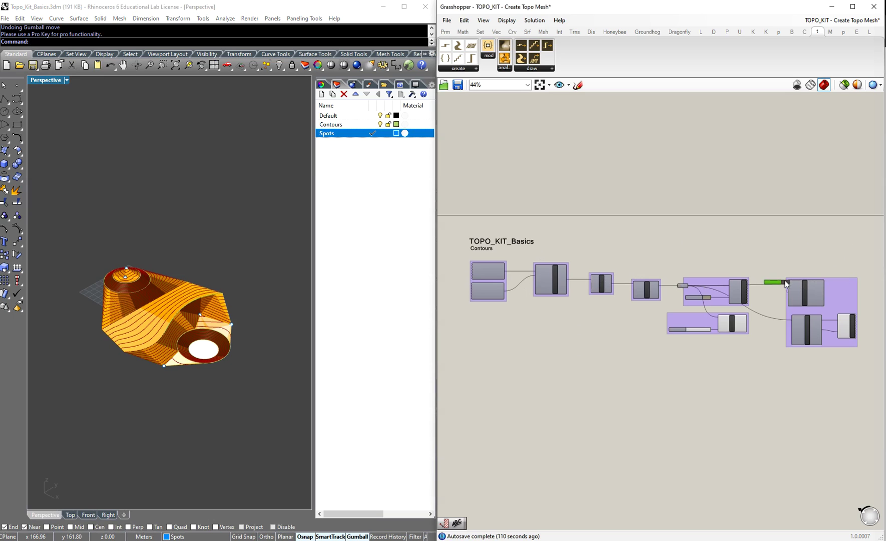
pyautogui.click(766, 268)
pyautogui.scroll(5, 779, 283)
pyautogui.moveTo(780, 284); pyautogui.dragTo(766, 308)
pyautogui.click(774, 243)
pyautogui.scroll(-1, 775, 243)
pyautogui.scroll(-6, 776, 245)
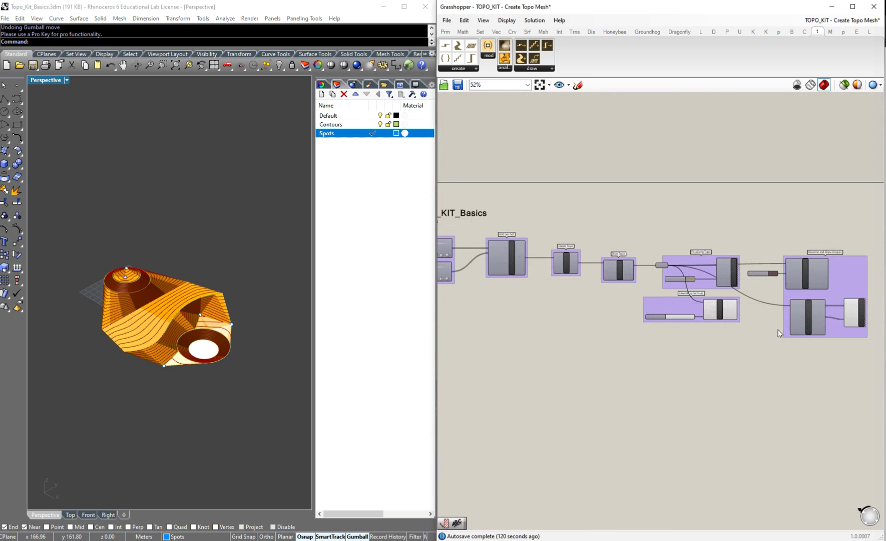
pyautogui.scroll(1, 706, 251)
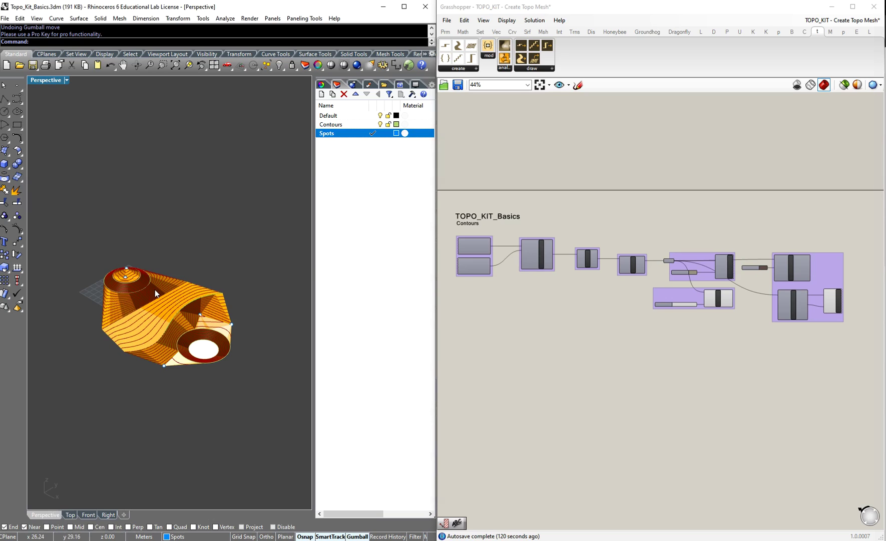
pyautogui.moveTo(583, 212); pyautogui.dragTo(590, 215, button='right')
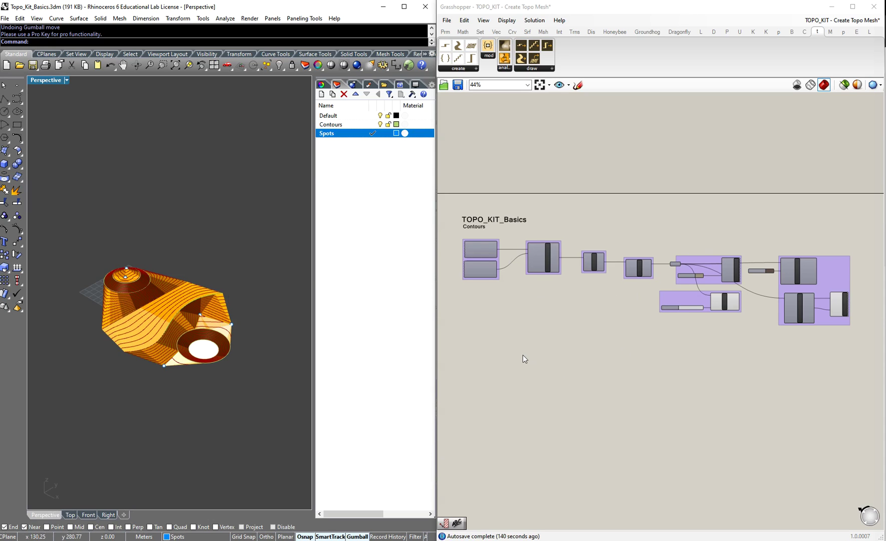
# Paste the copied spot point in place at the terrain's outer corner beside the pit and clear the selection.
pyautogui.moveTo(169, 324)
pyautogui.mouseDown(button='right')
pyautogui.moveTo(170, 291)
pyautogui.moveTo(228, 286)
pyautogui.moveTo(119, 343)
pyautogui.moveTo(161, 312)
pyautogui.mouseUp(button='right')
pyautogui.scroll(5, 149, 323)
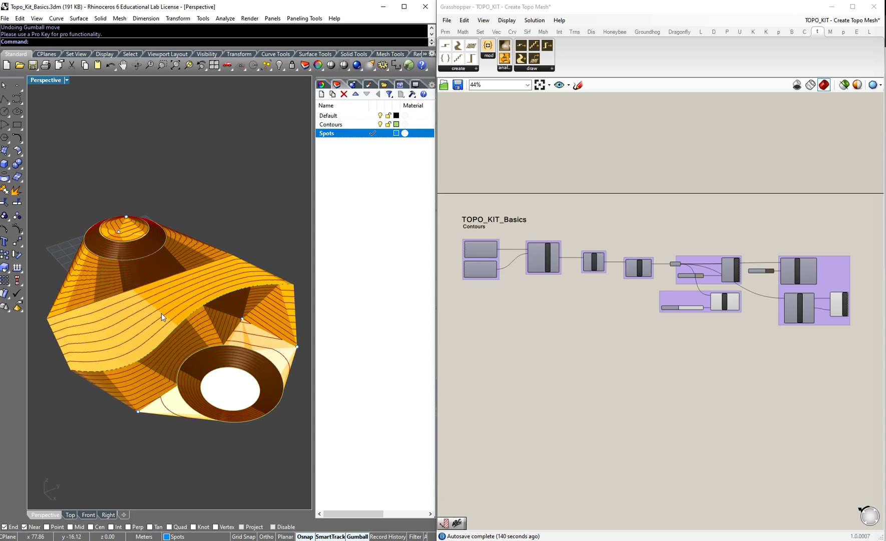
pyautogui.scroll(-2, 161, 313)
pyautogui.hotkey('ctrl', 'v')
pyautogui.scroll(2, 172, 316)
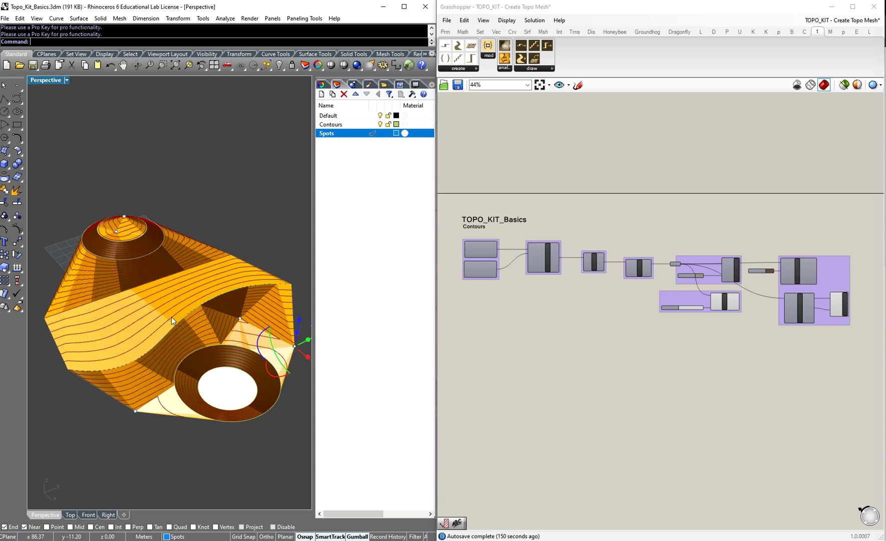
pyautogui.click(228, 202)
pyautogui.click(475, 69)
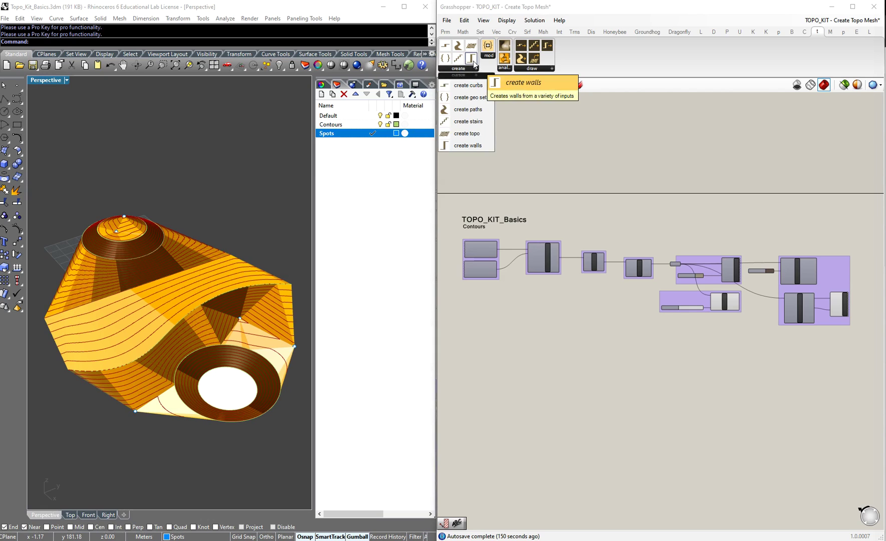
pyautogui.click(548, 125)
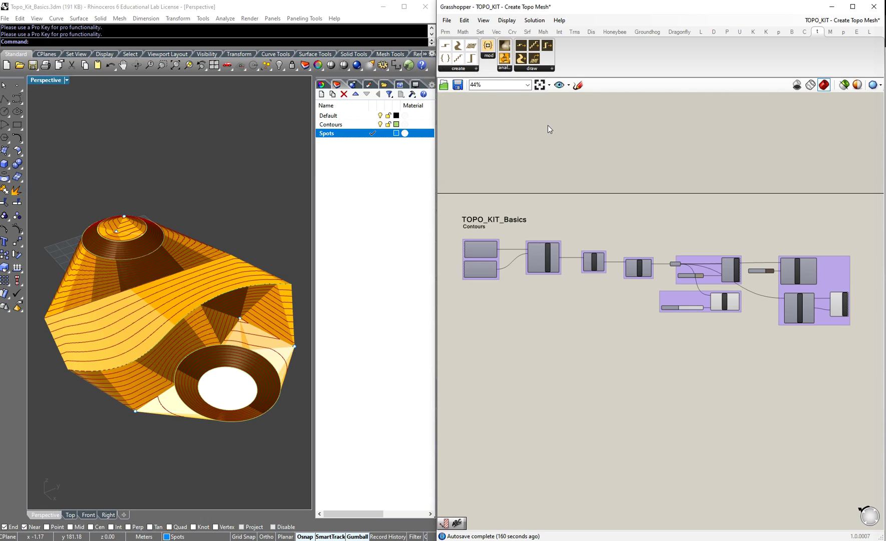